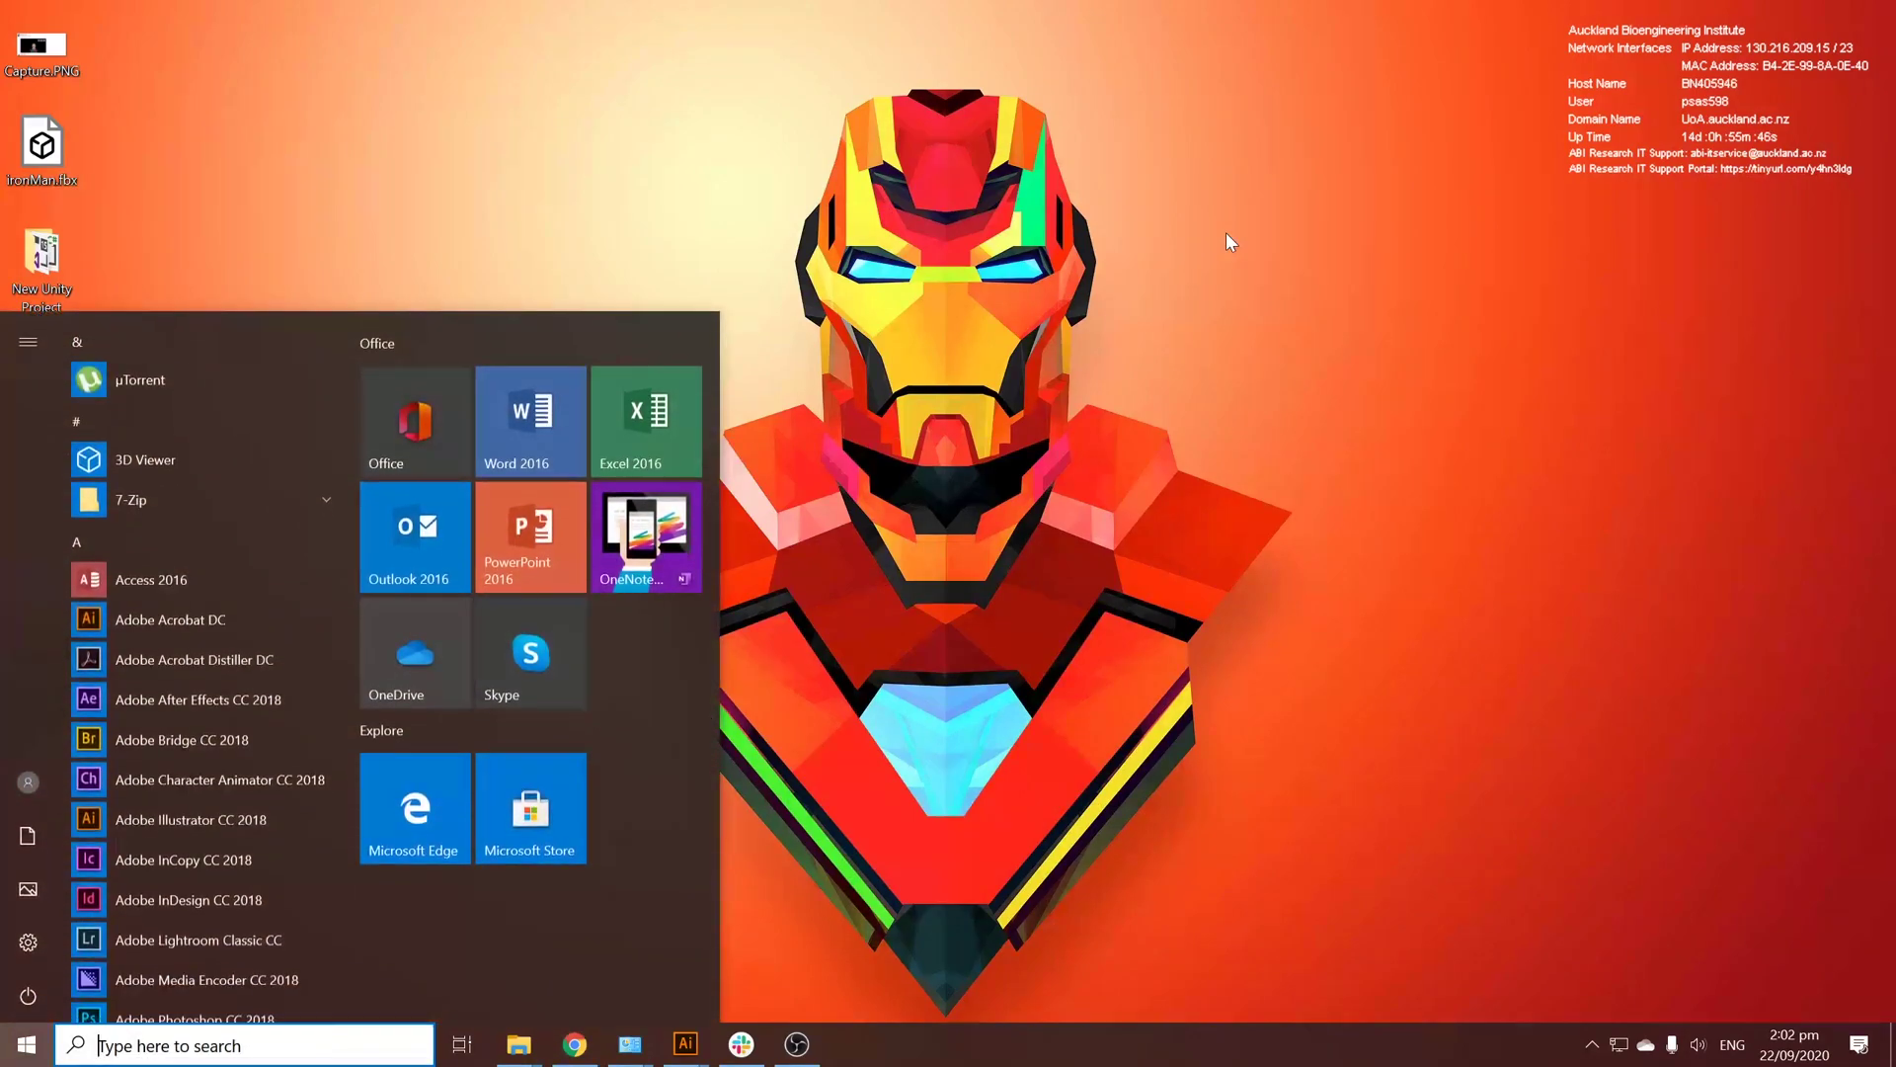
Step: Launch Unity Hub and install Unity 2020.1 from the VR Beginner: The Escape Room learning page
{"action": "type", "text": "uni"}
{"action": "key", "text": "Return"}
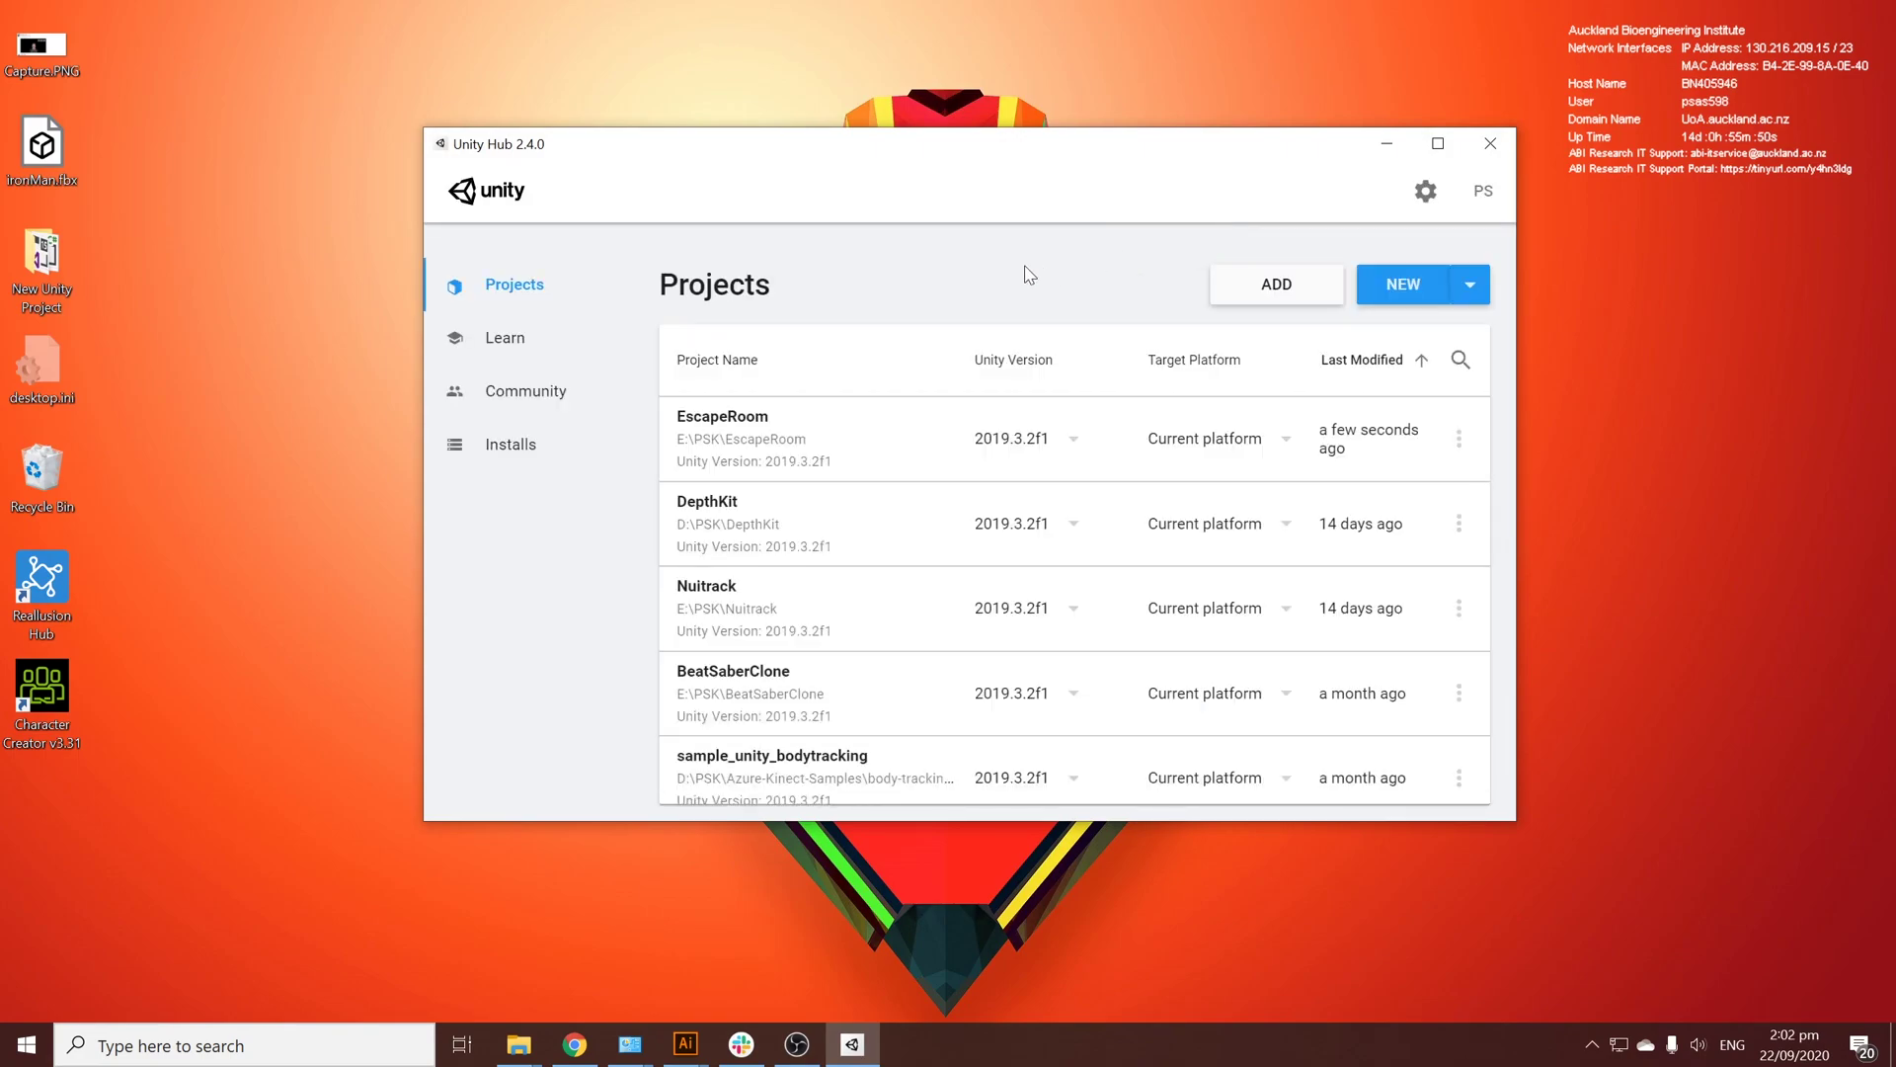
{"action": "left_click", "coordinate": [491, 346]}
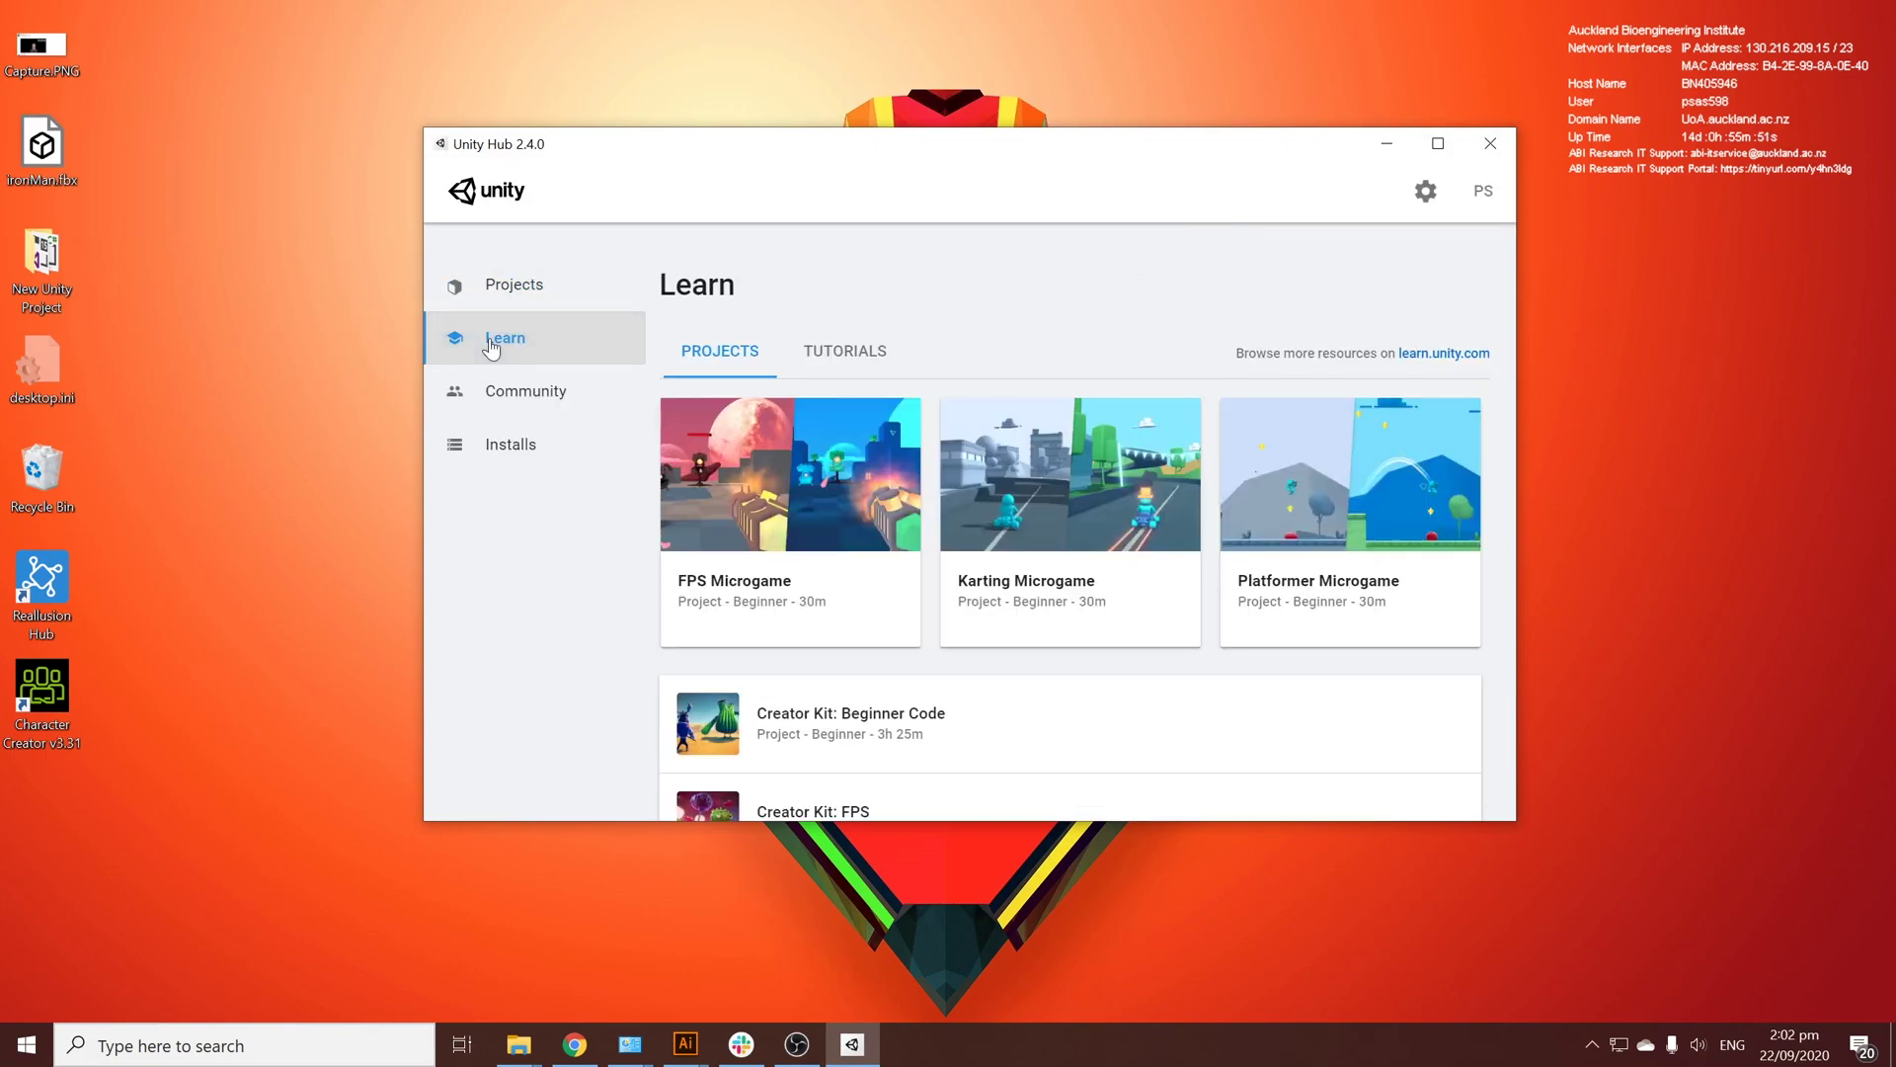
{"action": "scroll", "coordinate": [837, 568], "scroll_direction": "down", "scroll_amount": 4}
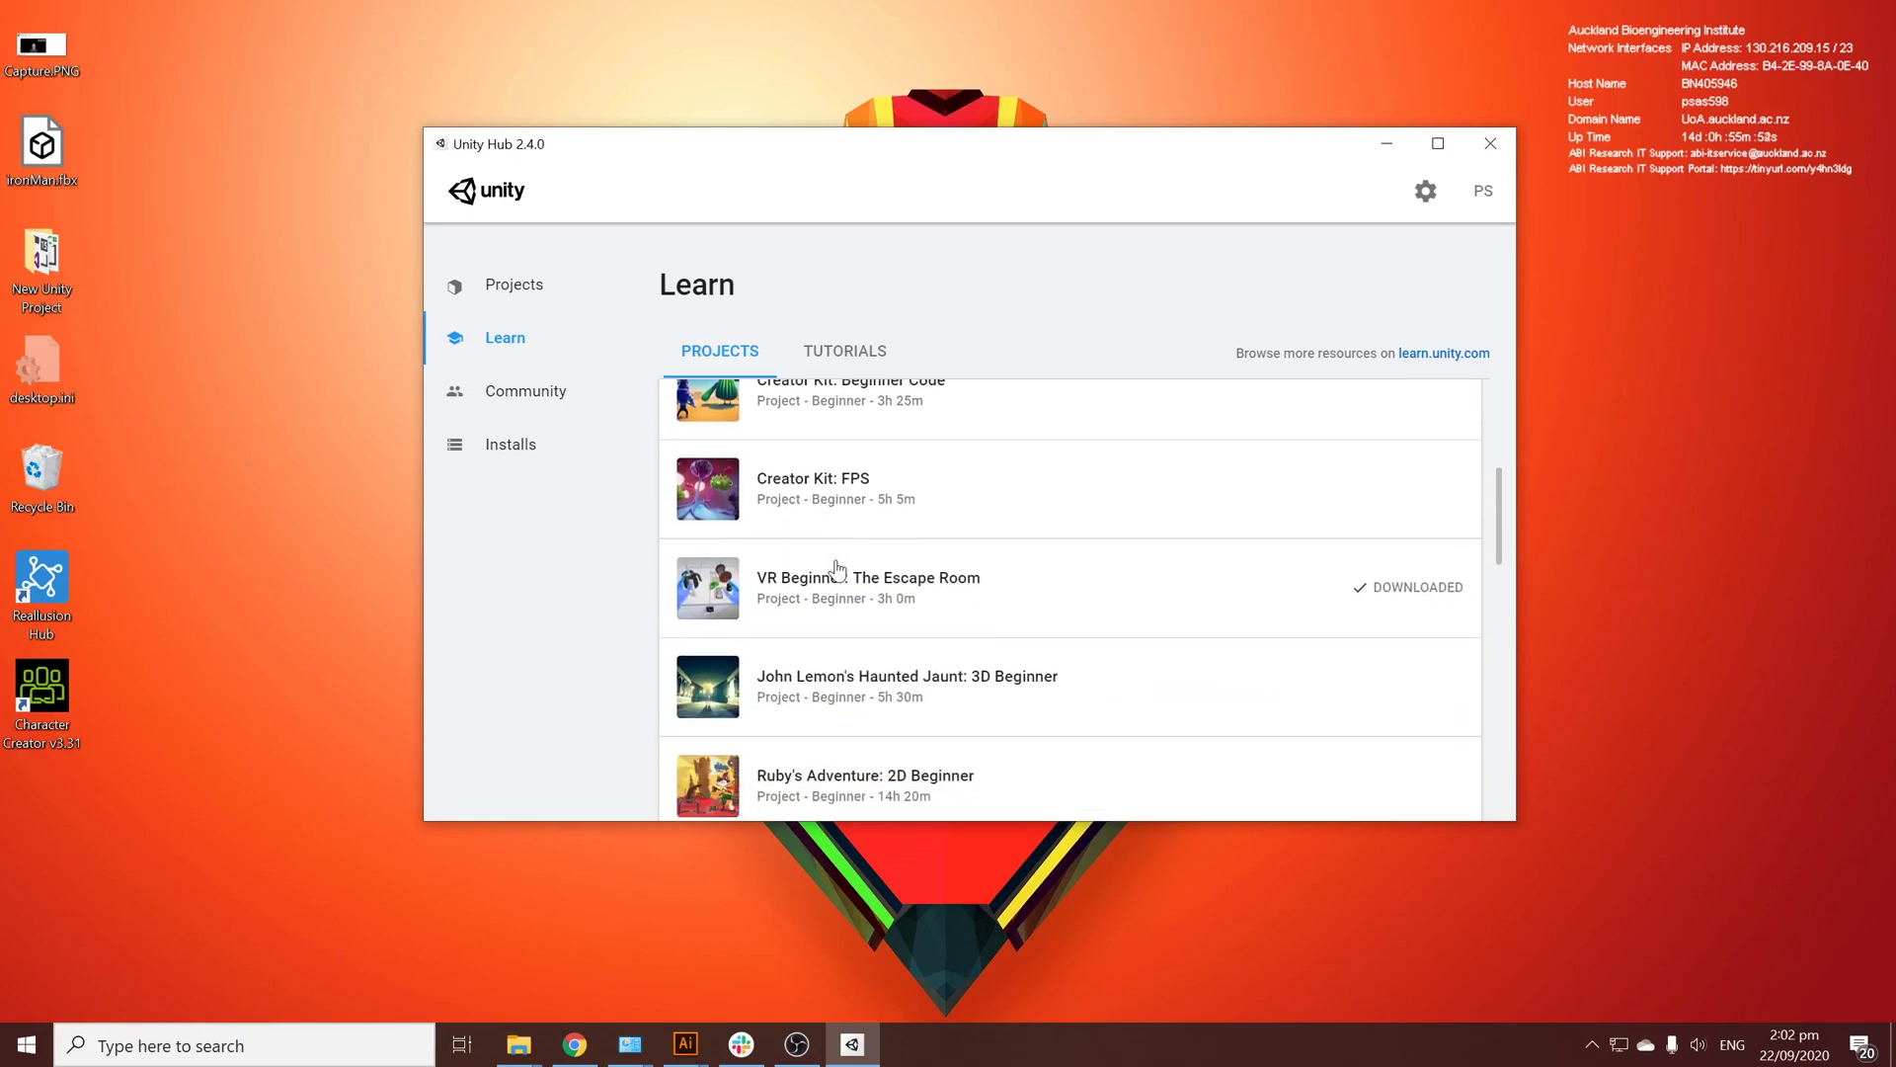
{"action": "left_click", "coordinate": [928, 590]}
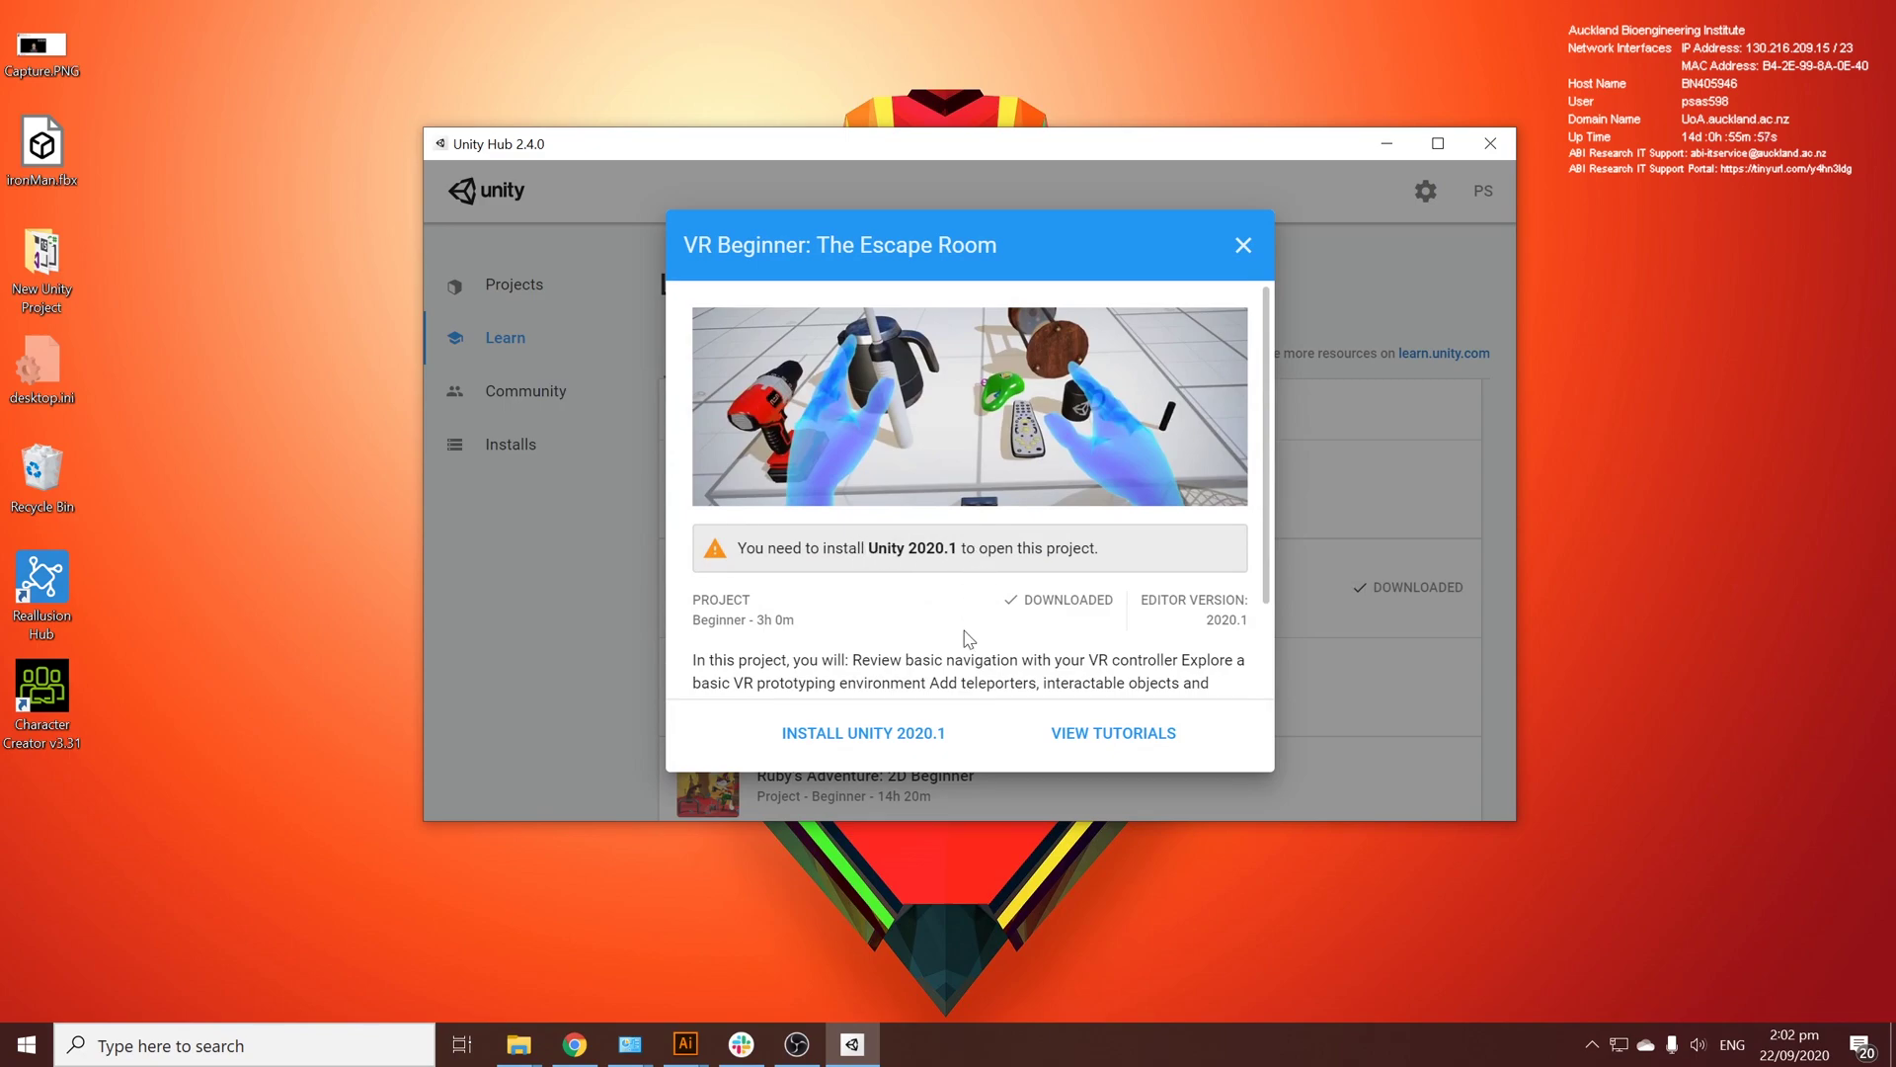
{"action": "left_click", "coordinate": [934, 739]}
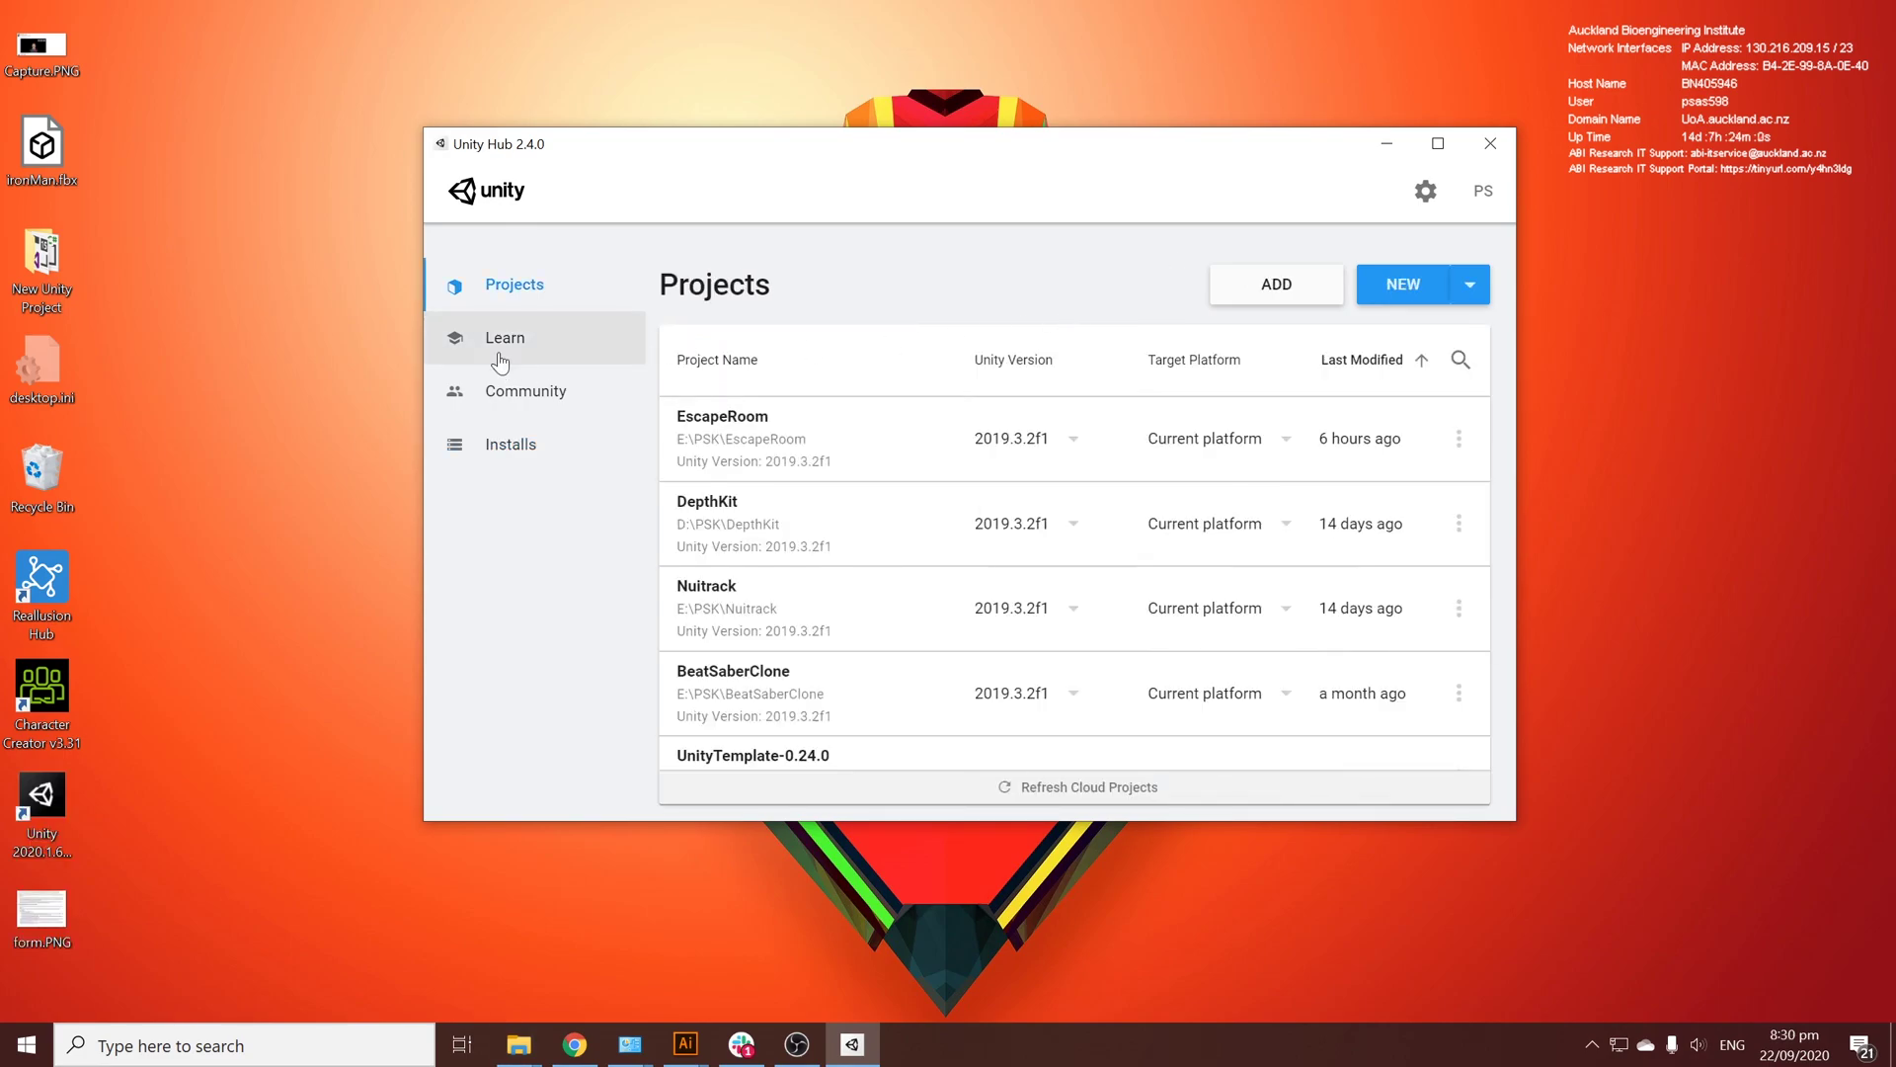
Step: Open VR Beginner: The Escape Room from Unity Hub's Learn catalogue in the 2020.1.6f1 editor
{"action": "left_click", "coordinate": [499, 355]}
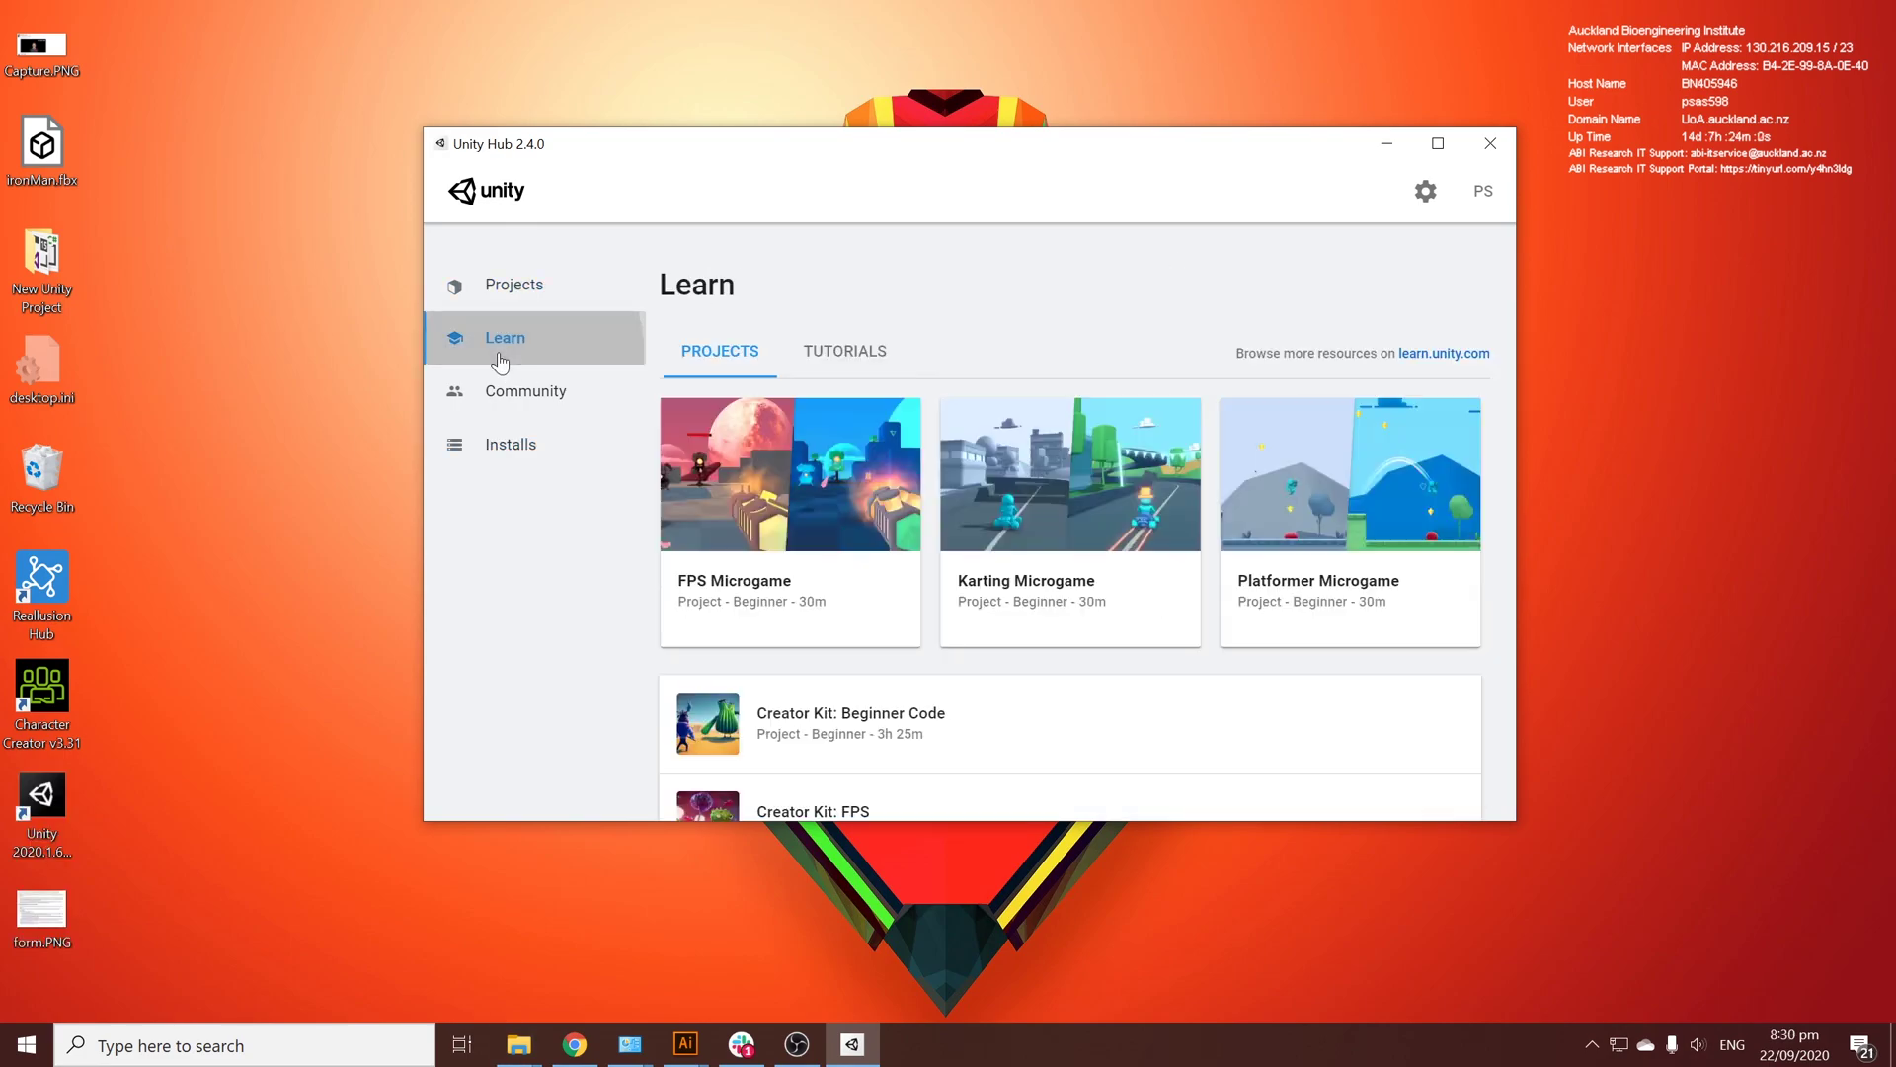
{"action": "scroll", "coordinate": [751, 553], "scroll_direction": "down", "scroll_amount": 8}
{"action": "scroll", "coordinate": [869, 553], "scroll_direction": "up", "scroll_amount": 1}
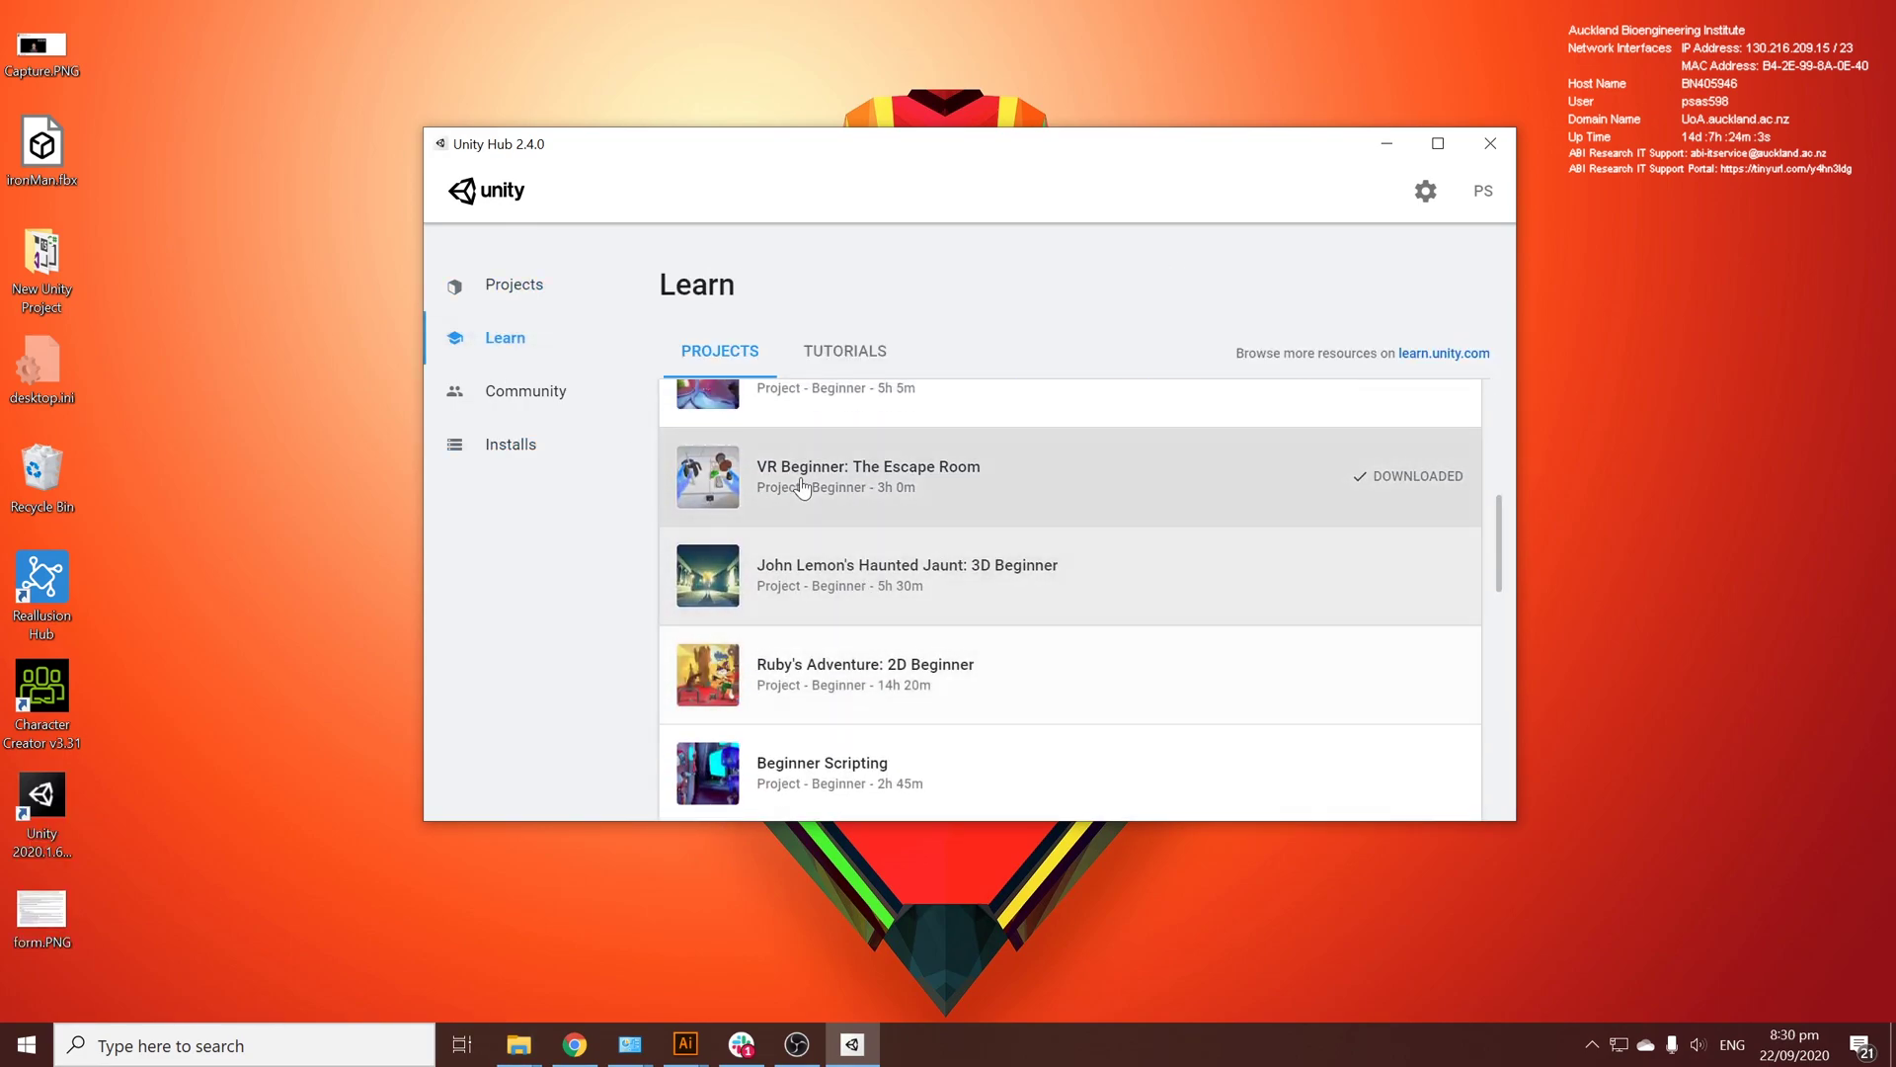
{"action": "left_click", "coordinate": [806, 470]}
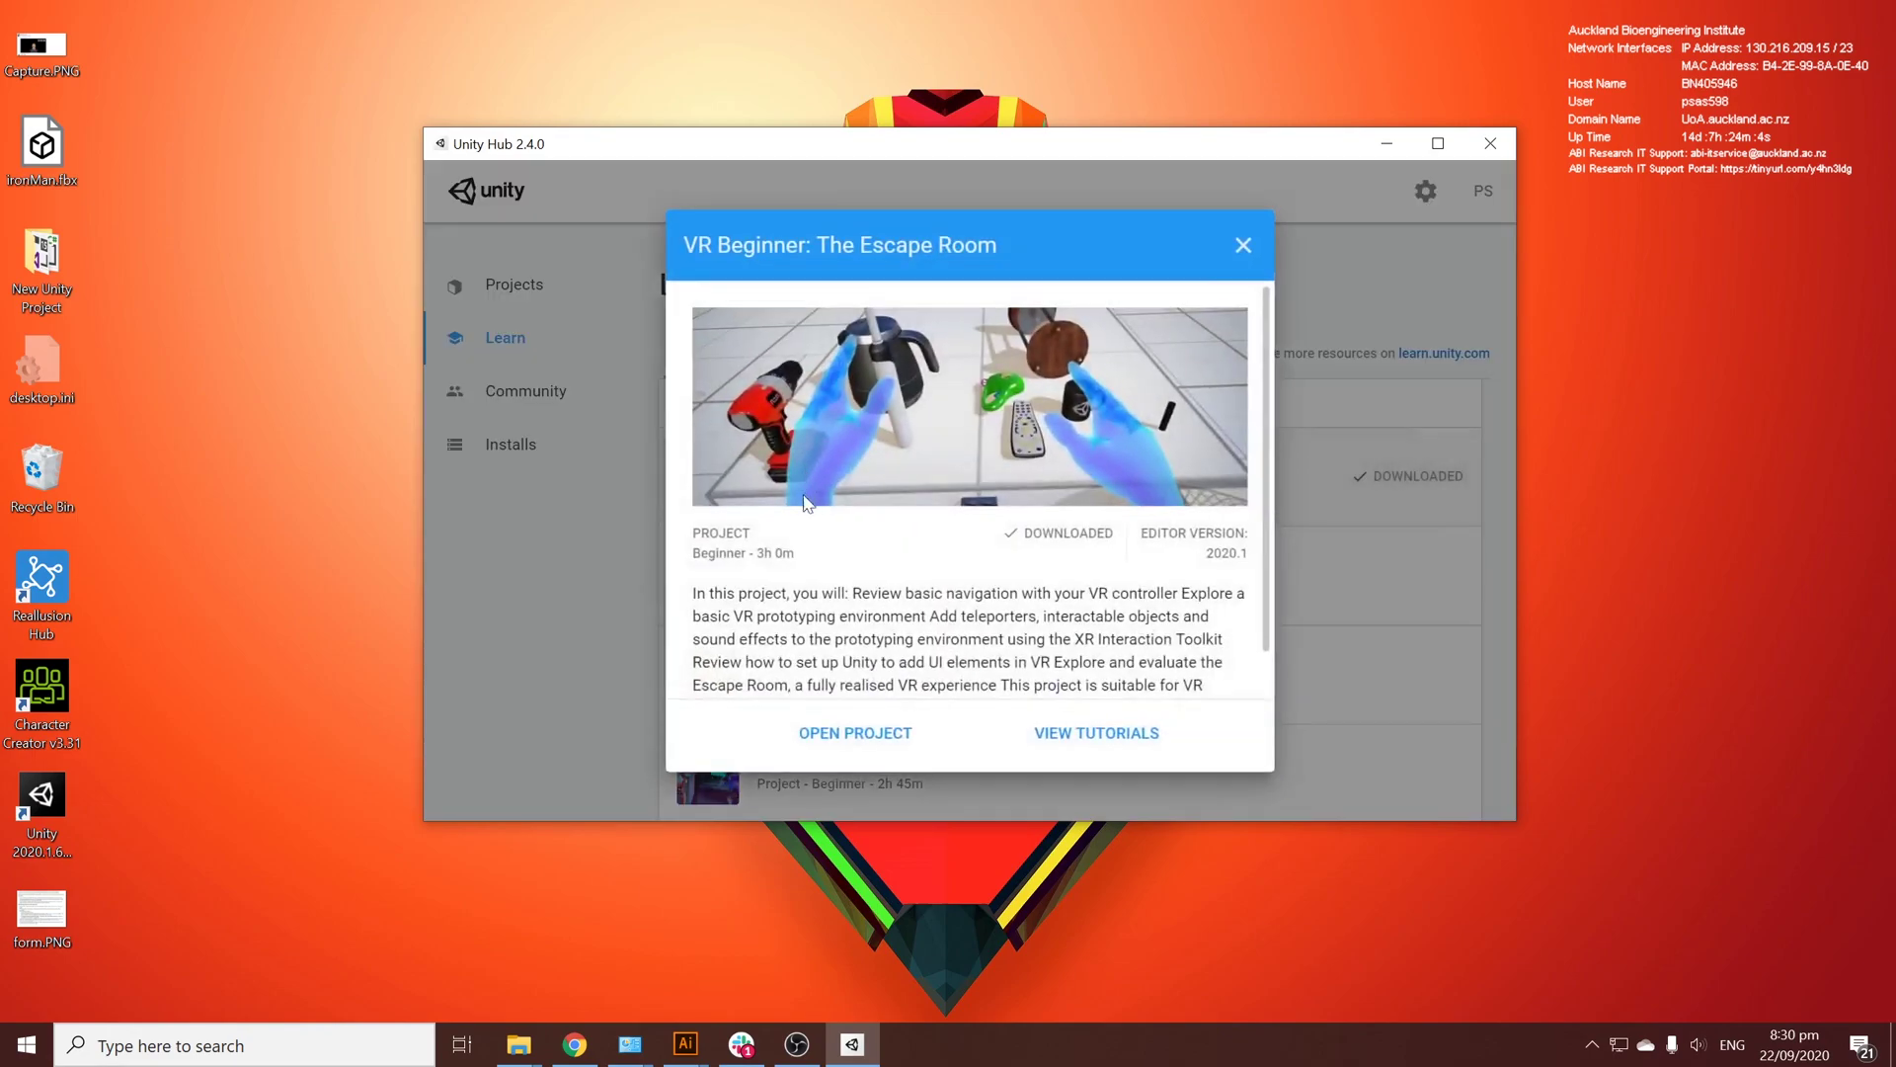
{"action": "left_click", "coordinate": [839, 736]}
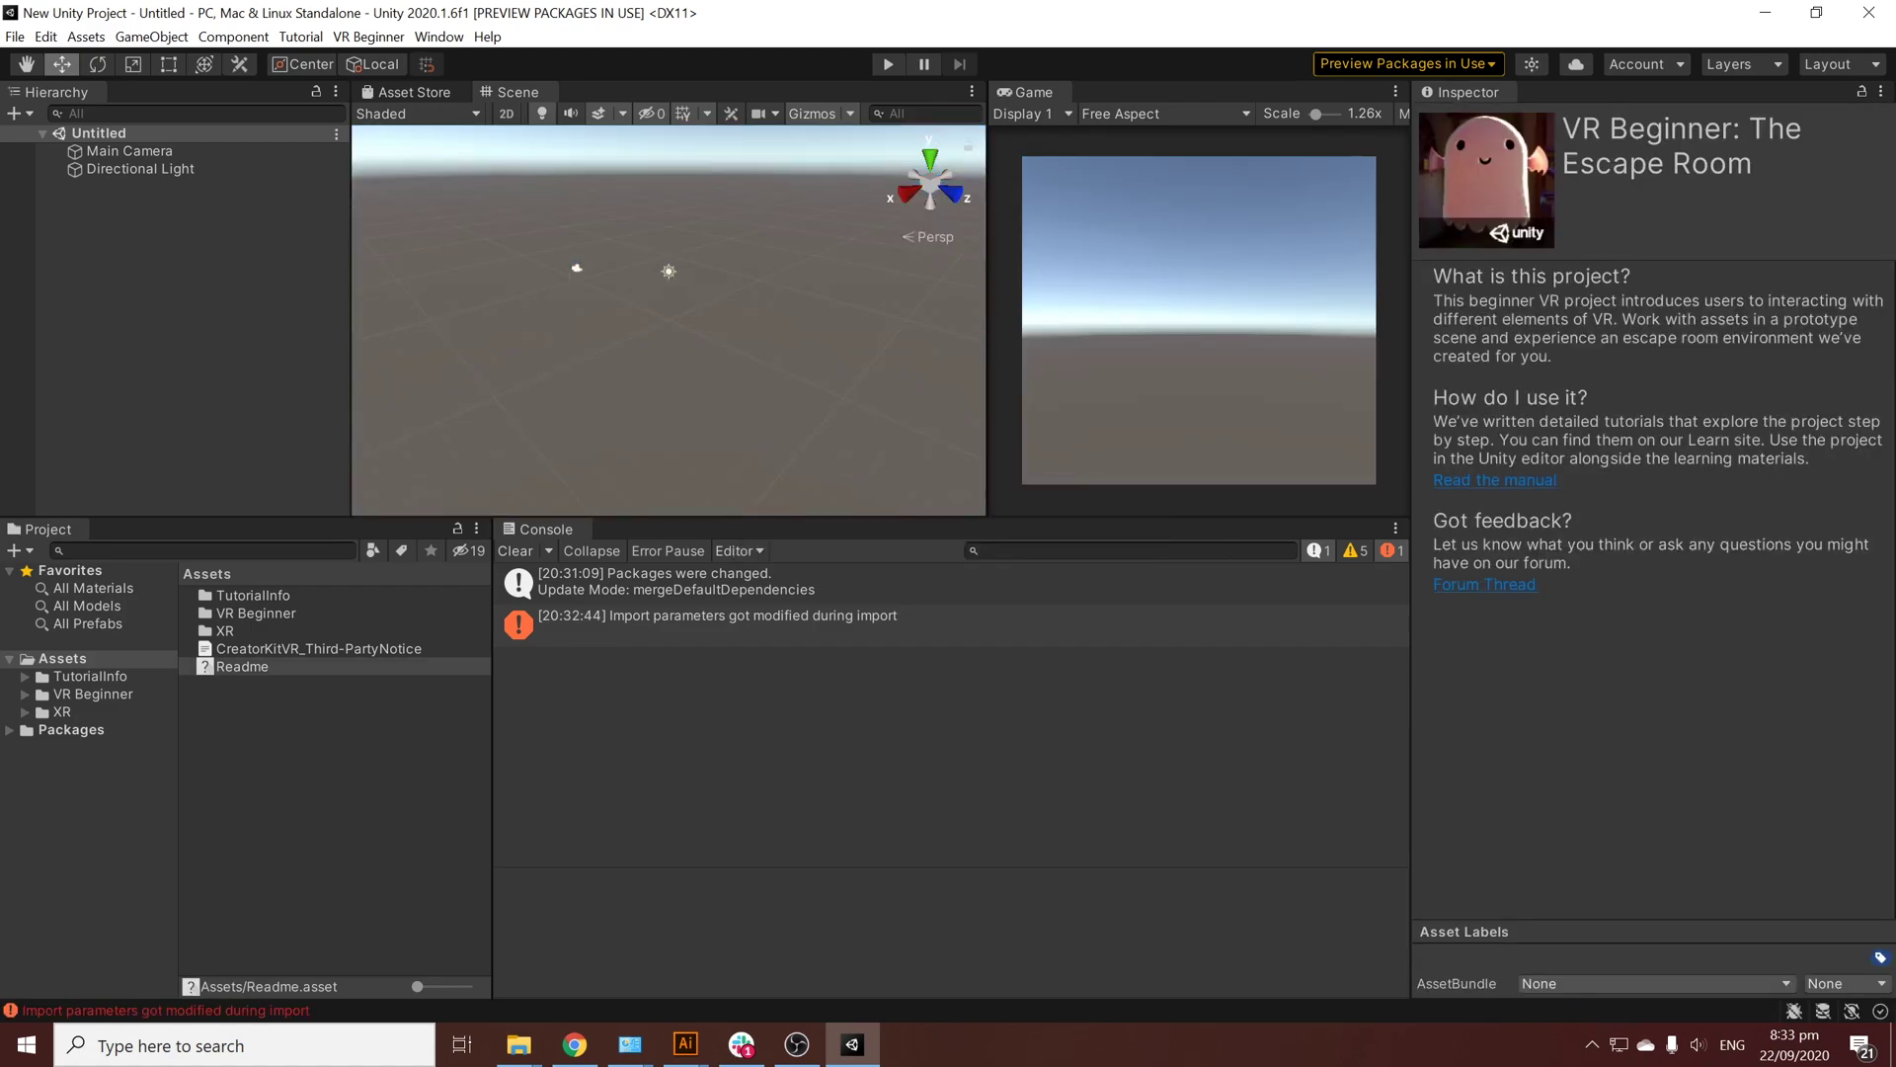
Step: Clear the Console and select the EscapeRoom scene in VR Beginner/Scenes/Final
{"action": "left_click", "coordinate": [531, 553]}
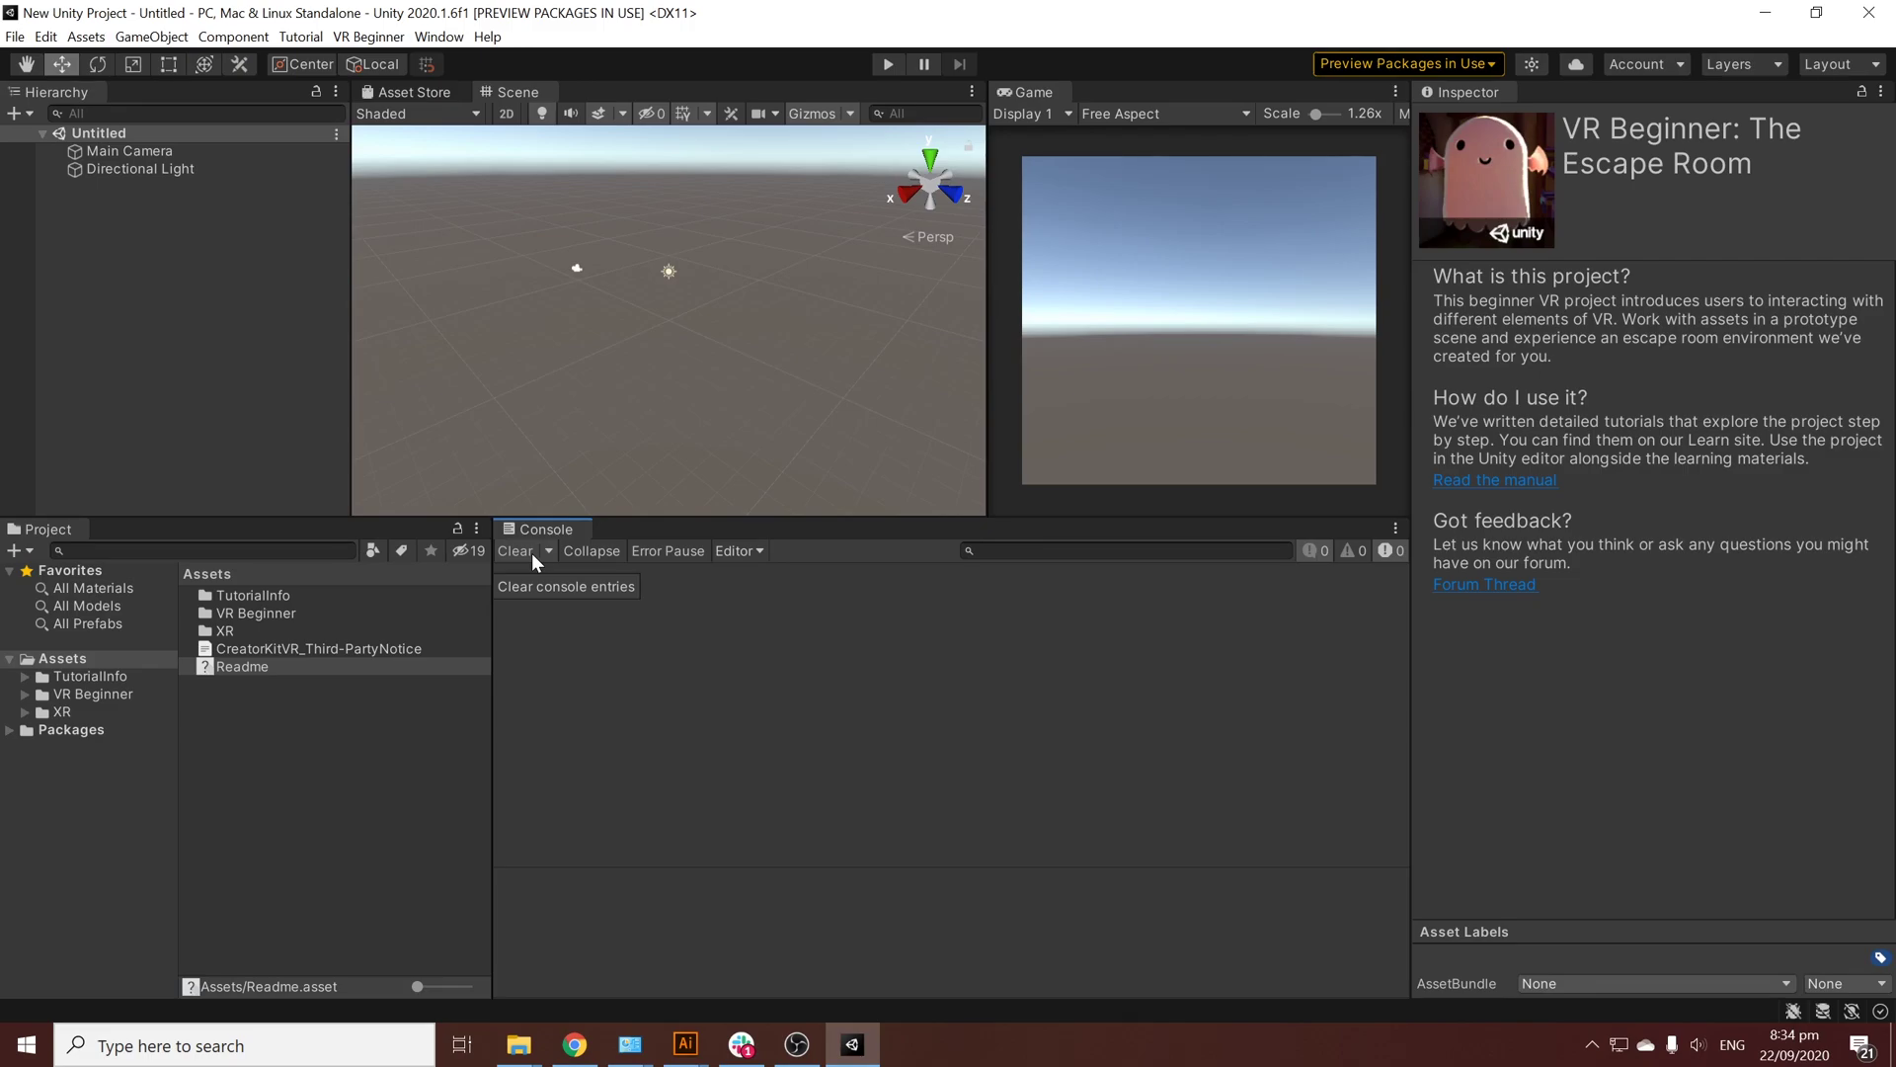
{"action": "double_click", "coordinate": [239, 612]}
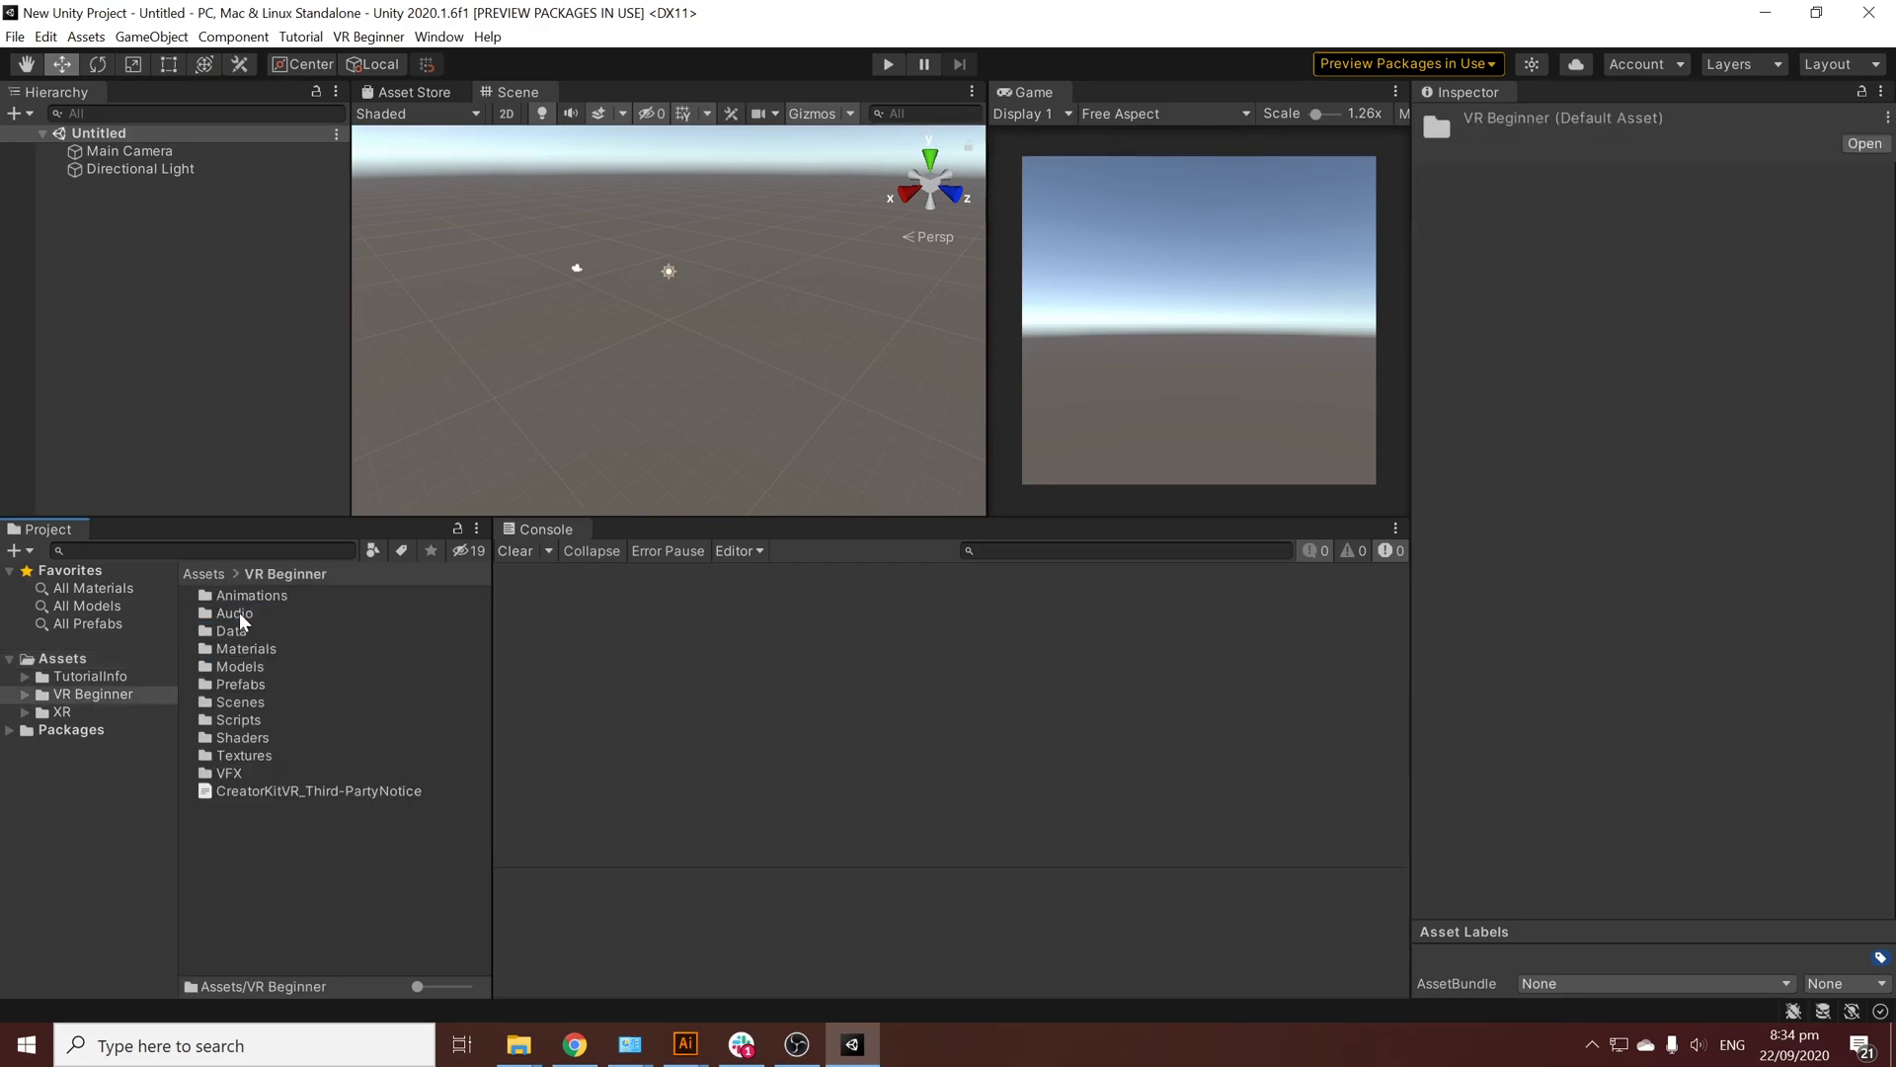
{"action": "double_click", "coordinate": [228, 699]}
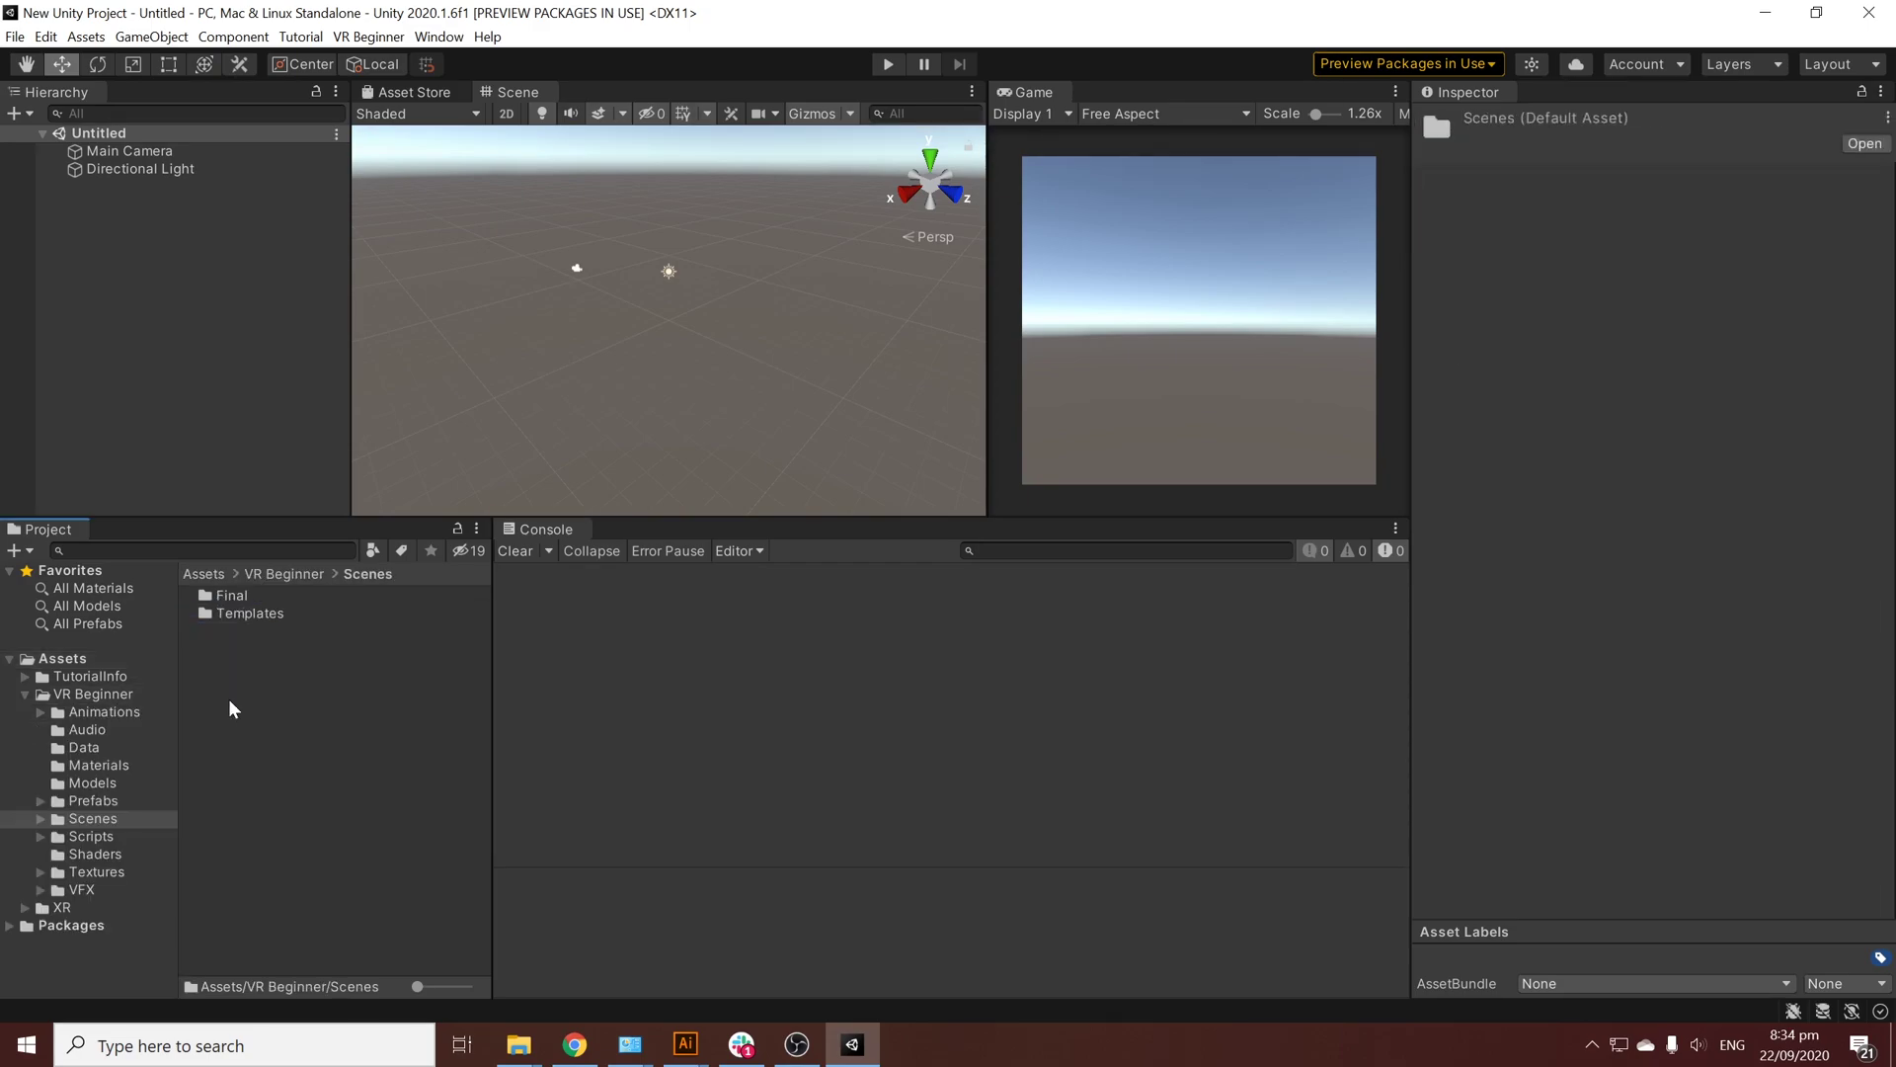
{"action": "double_click", "coordinate": [232, 597]}
{"action": "left_click", "coordinate": [253, 633]}
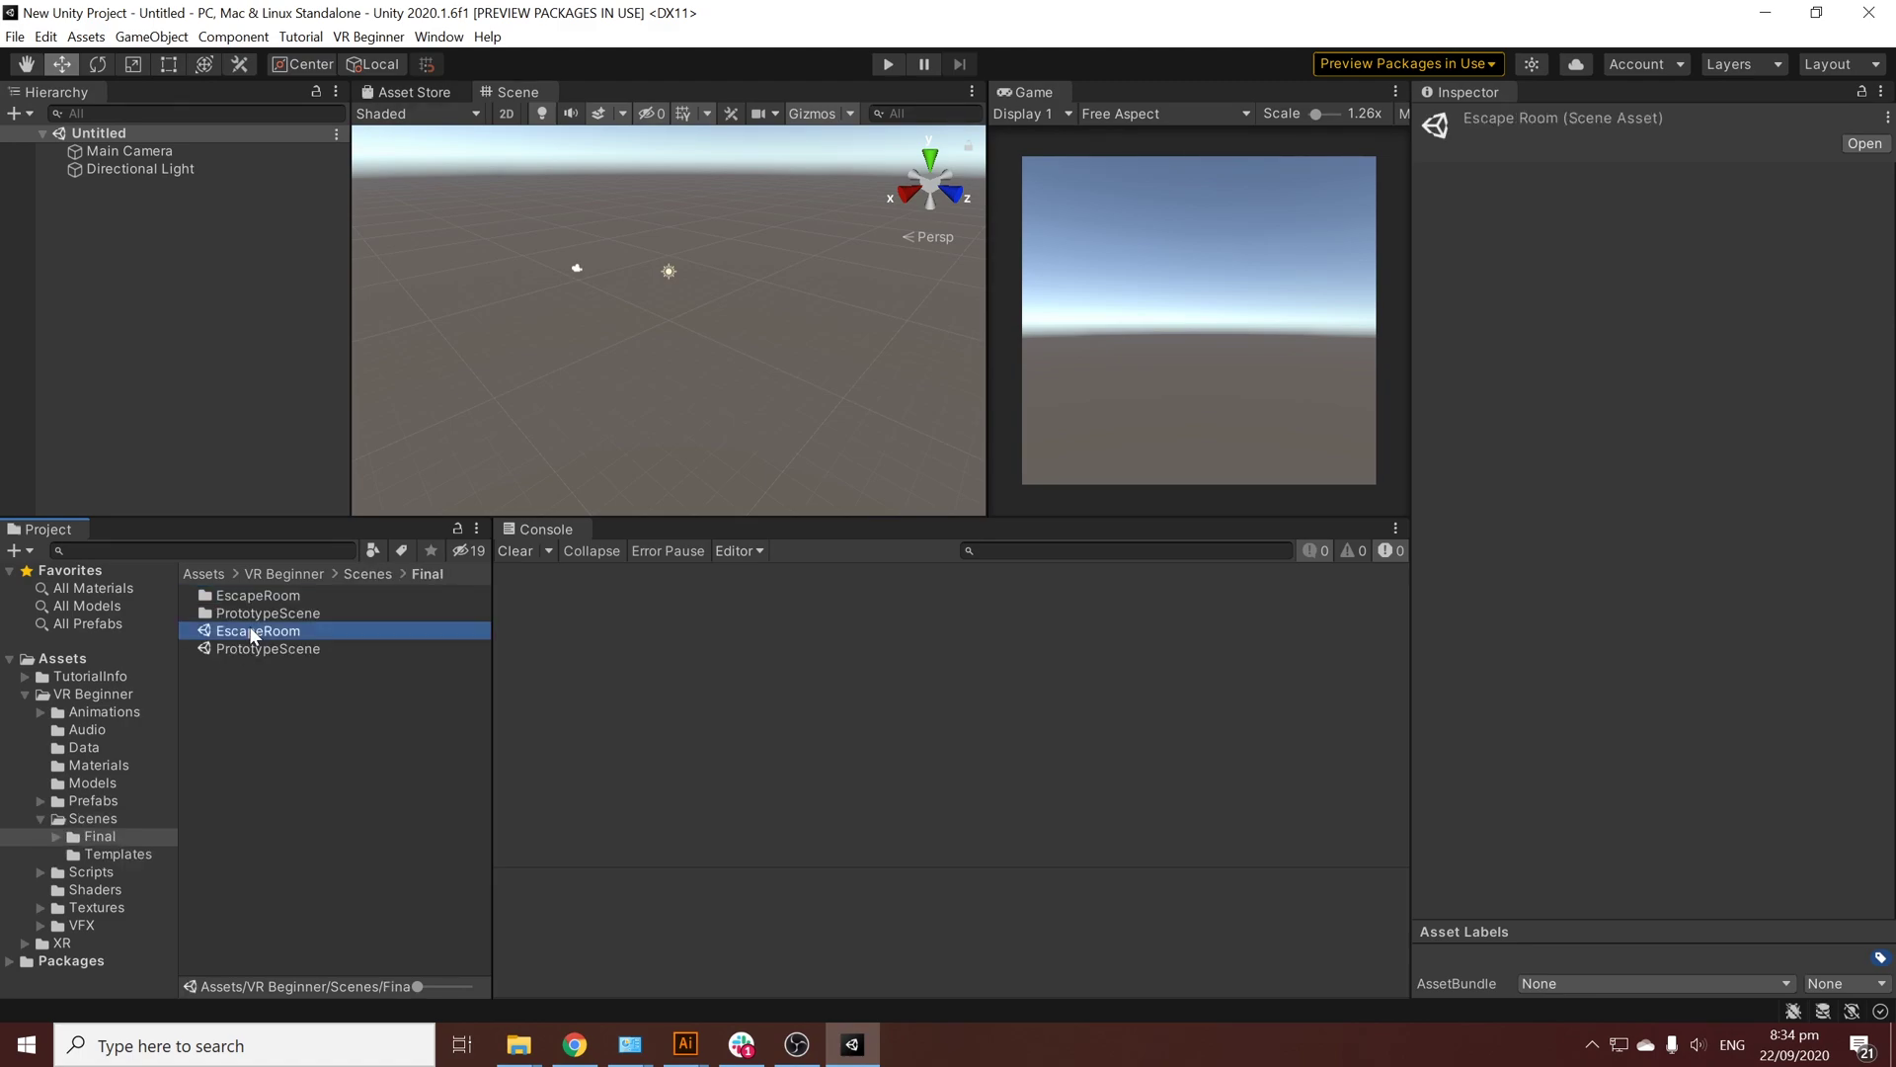
Step: Load the EscapeRoom scene and fly the scene camera to the house door
{"action": "double_click", "coordinate": [253, 633]}
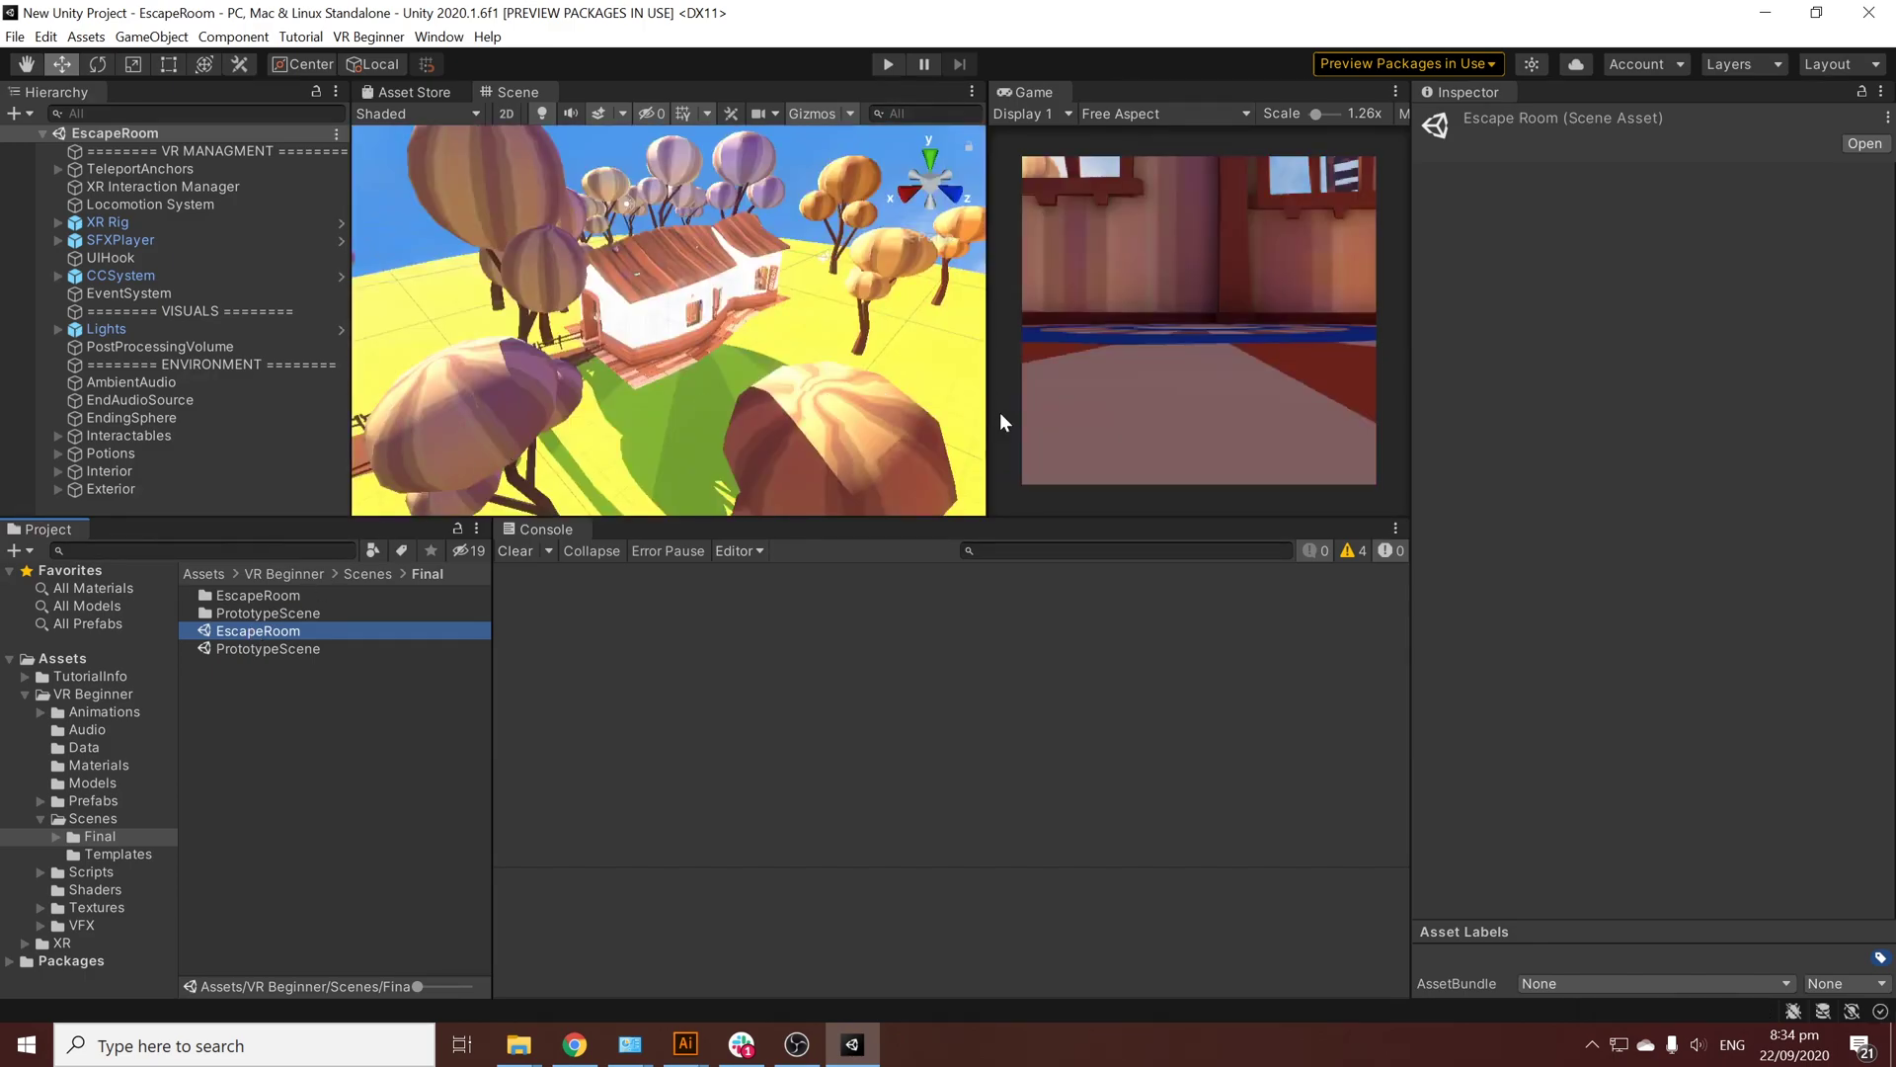
{"action": "left_click", "coordinate": [1308, 382]}
{"action": "right_click_drag", "start_coordinate": [499, 333], "coordinate": [160, 190]}
{"action": "key", "text": "w"}
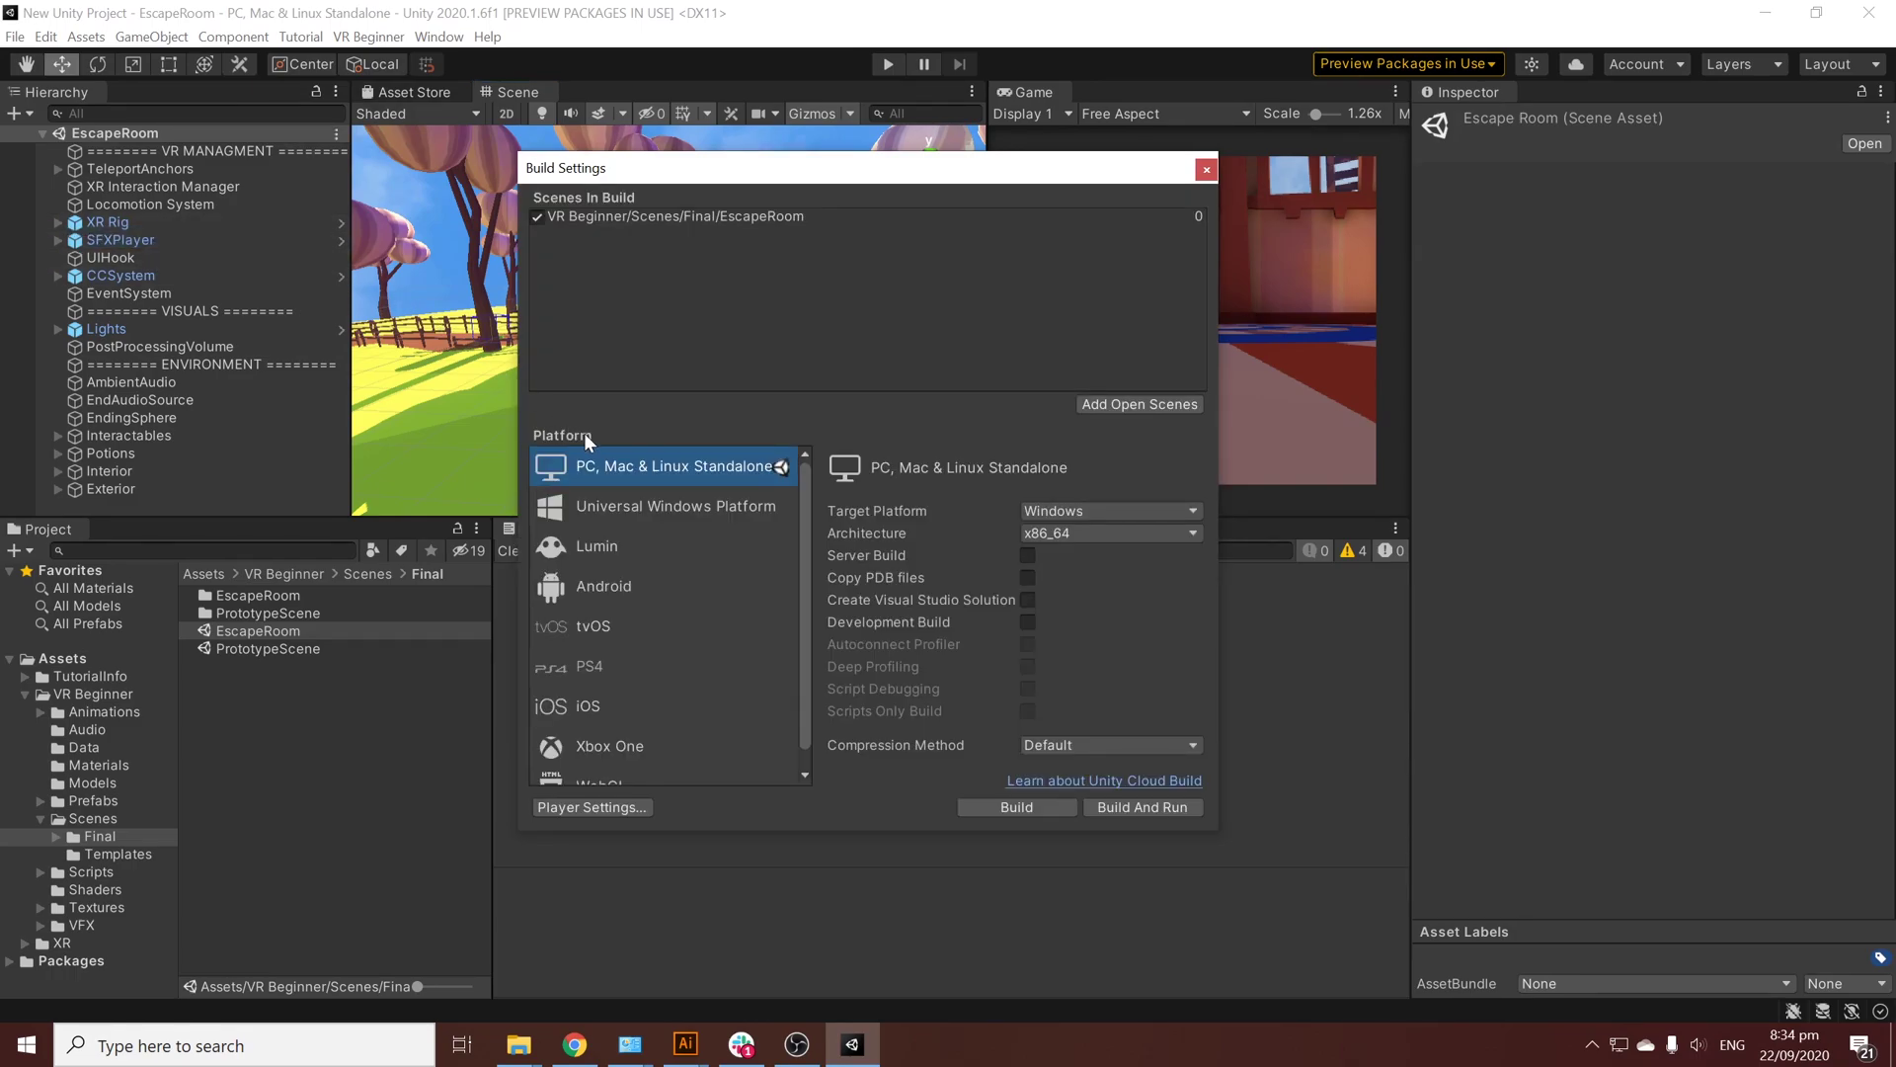
Step: Switch the build platform to Android, keeping the default run device
{"action": "left_click", "coordinate": [592, 580]}
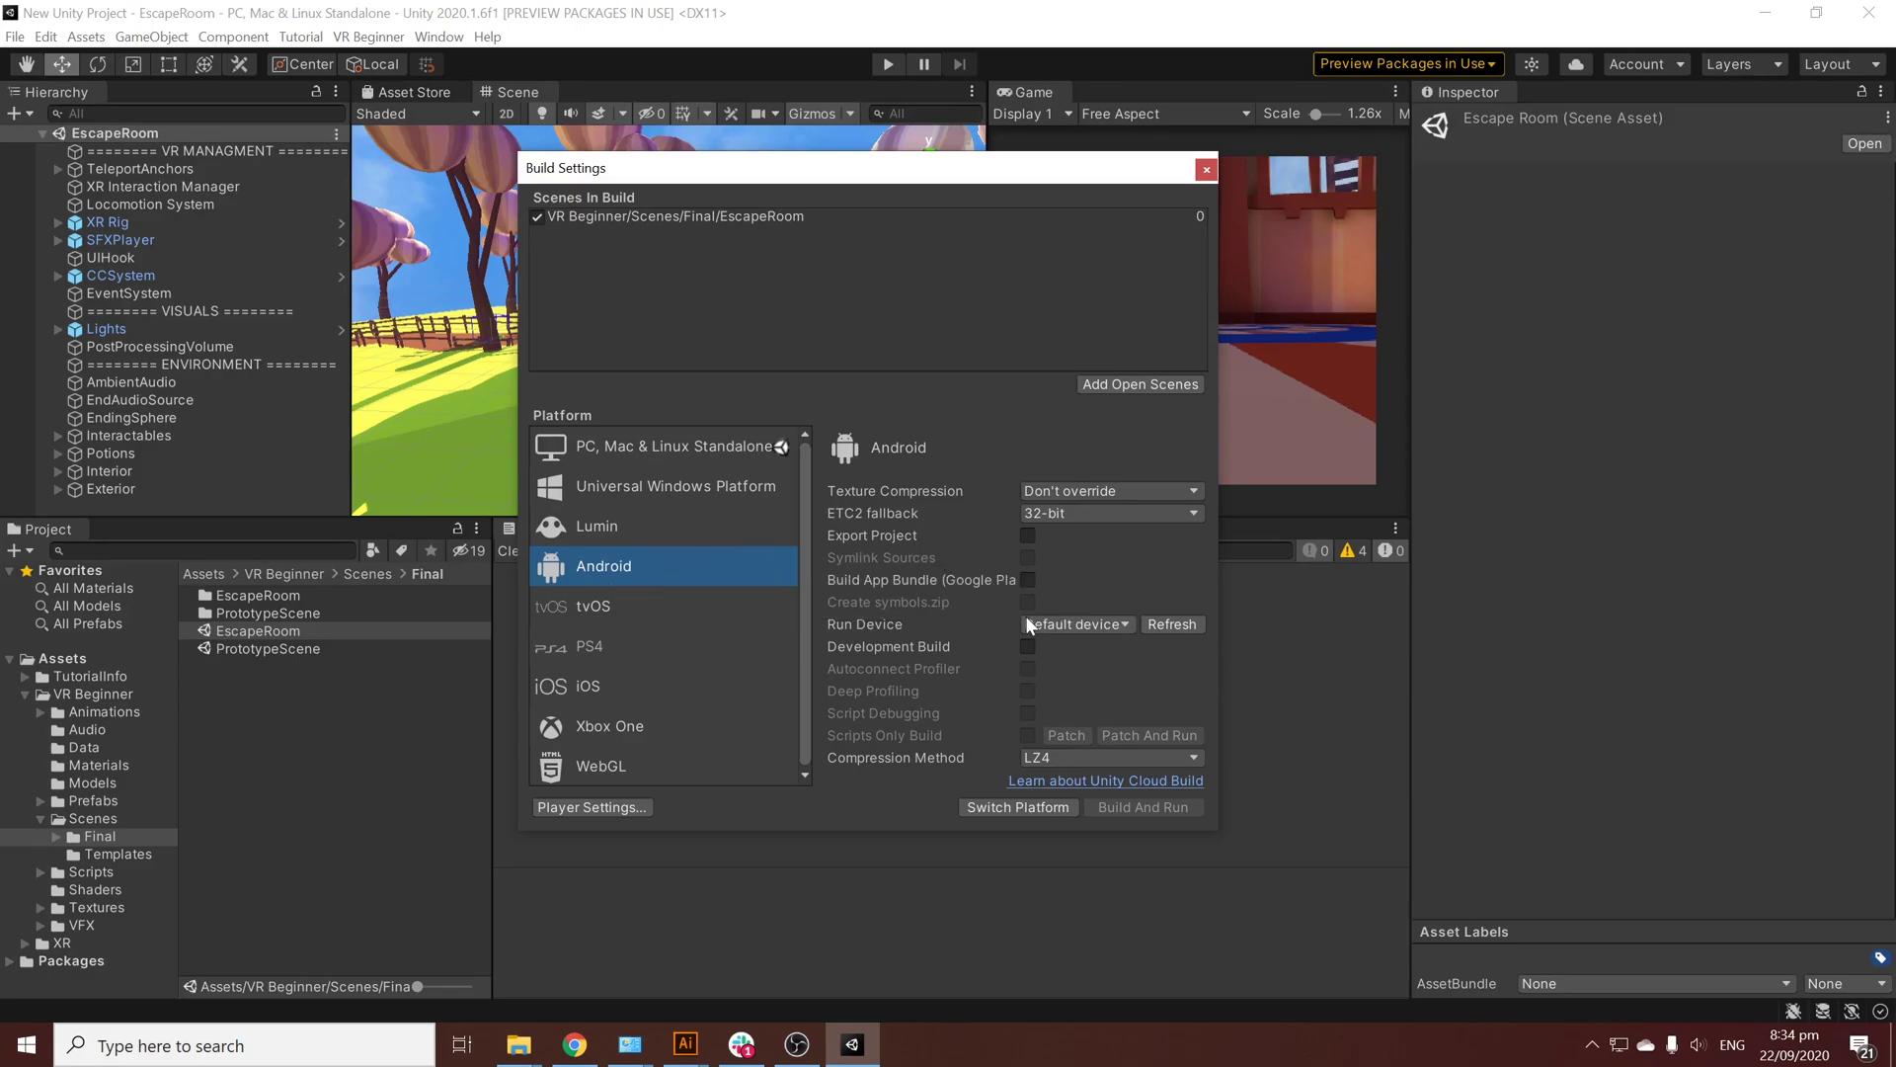
{"action": "left_click", "coordinate": [1091, 625]}
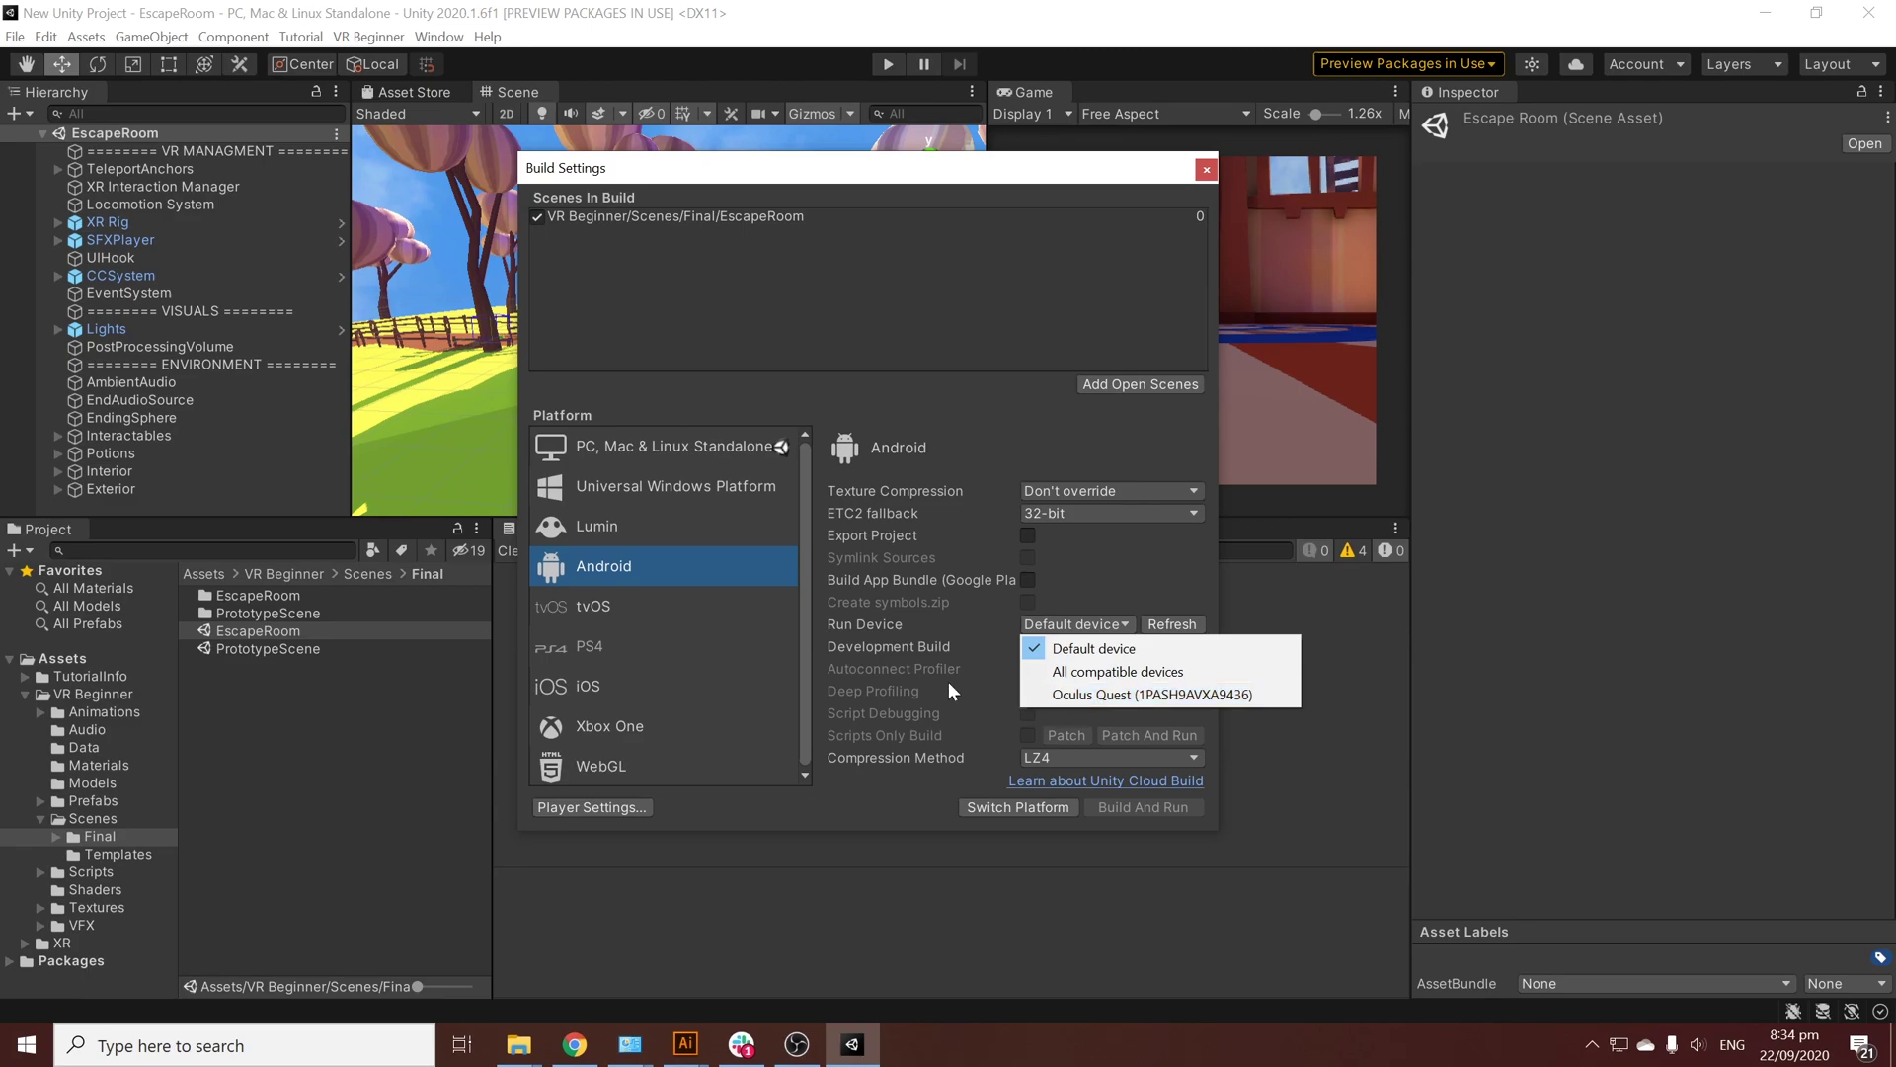
{"action": "left_click", "coordinate": [863, 815]}
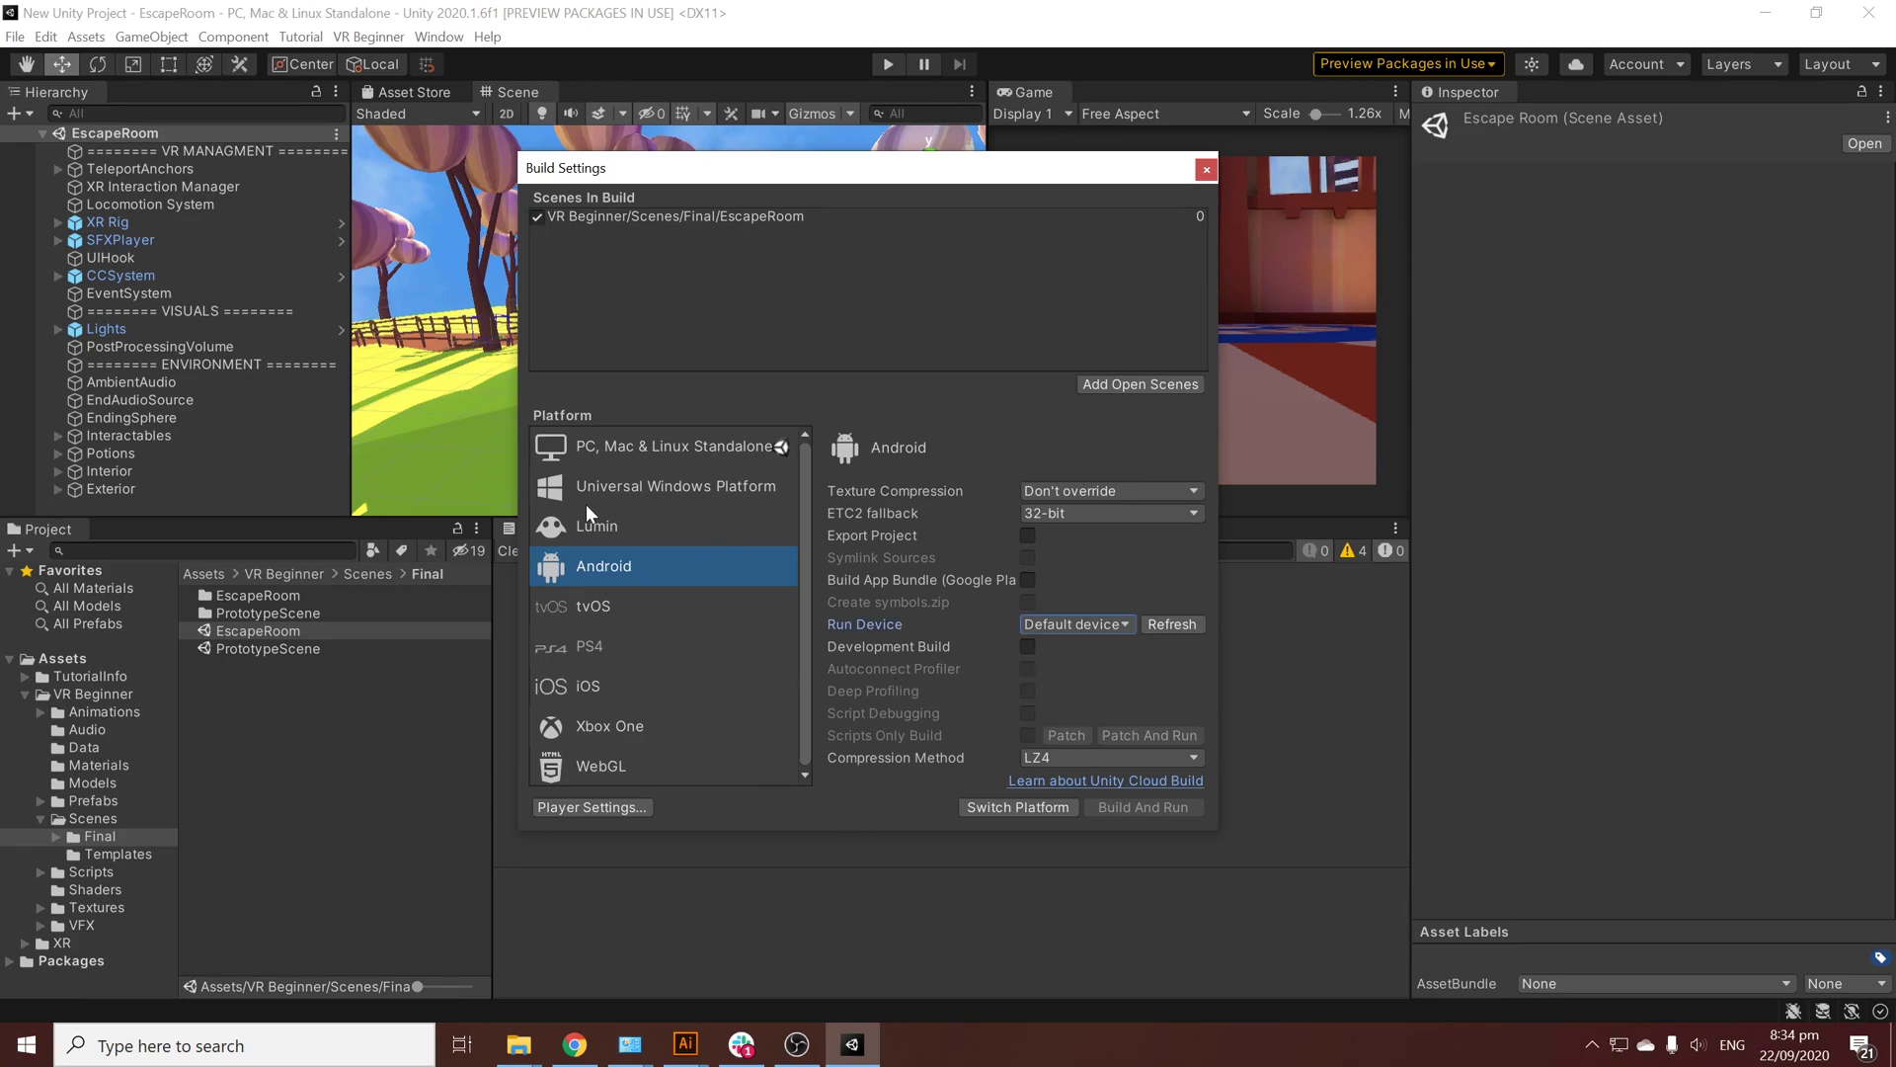
{"action": "left_click", "coordinate": [1031, 808]}
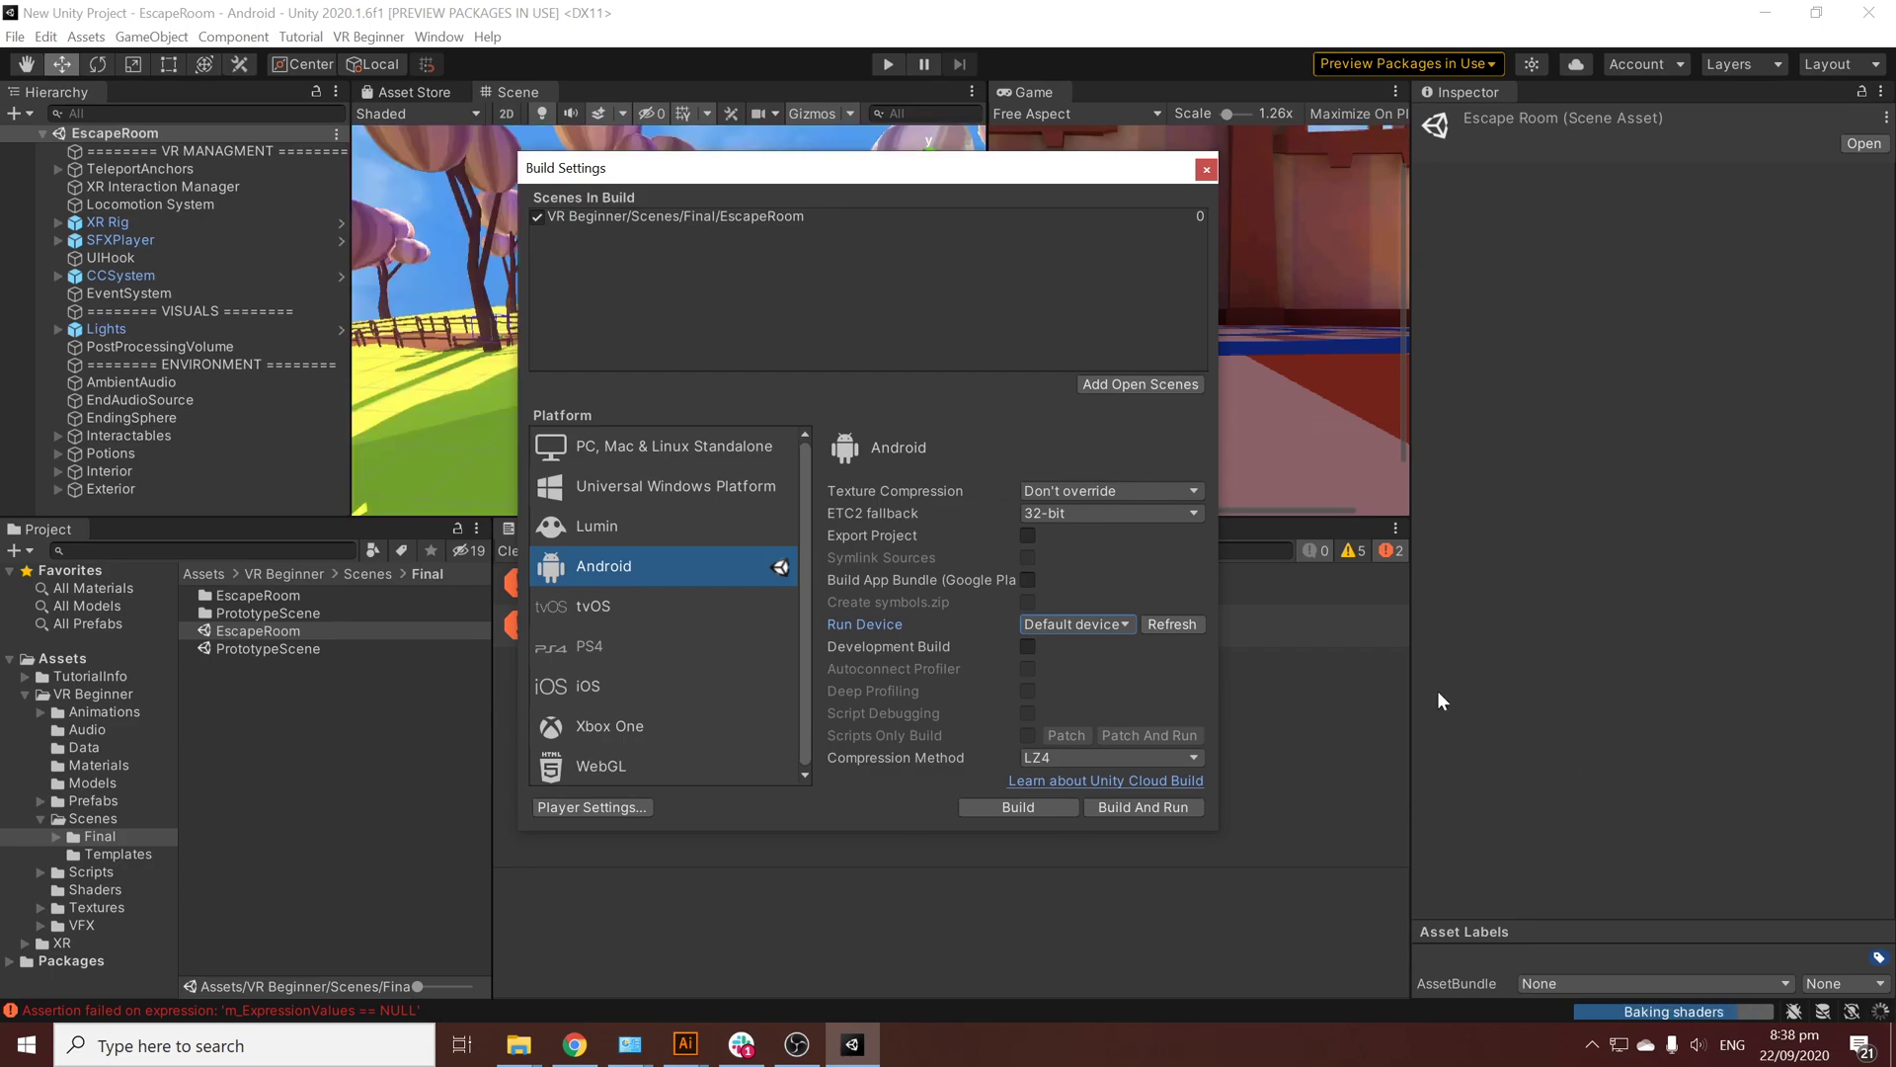
Step: Set the player Company Name to 'Team' and Product Name to 'EscapeRoomName'
{"action": "left_click", "coordinate": [606, 807]}
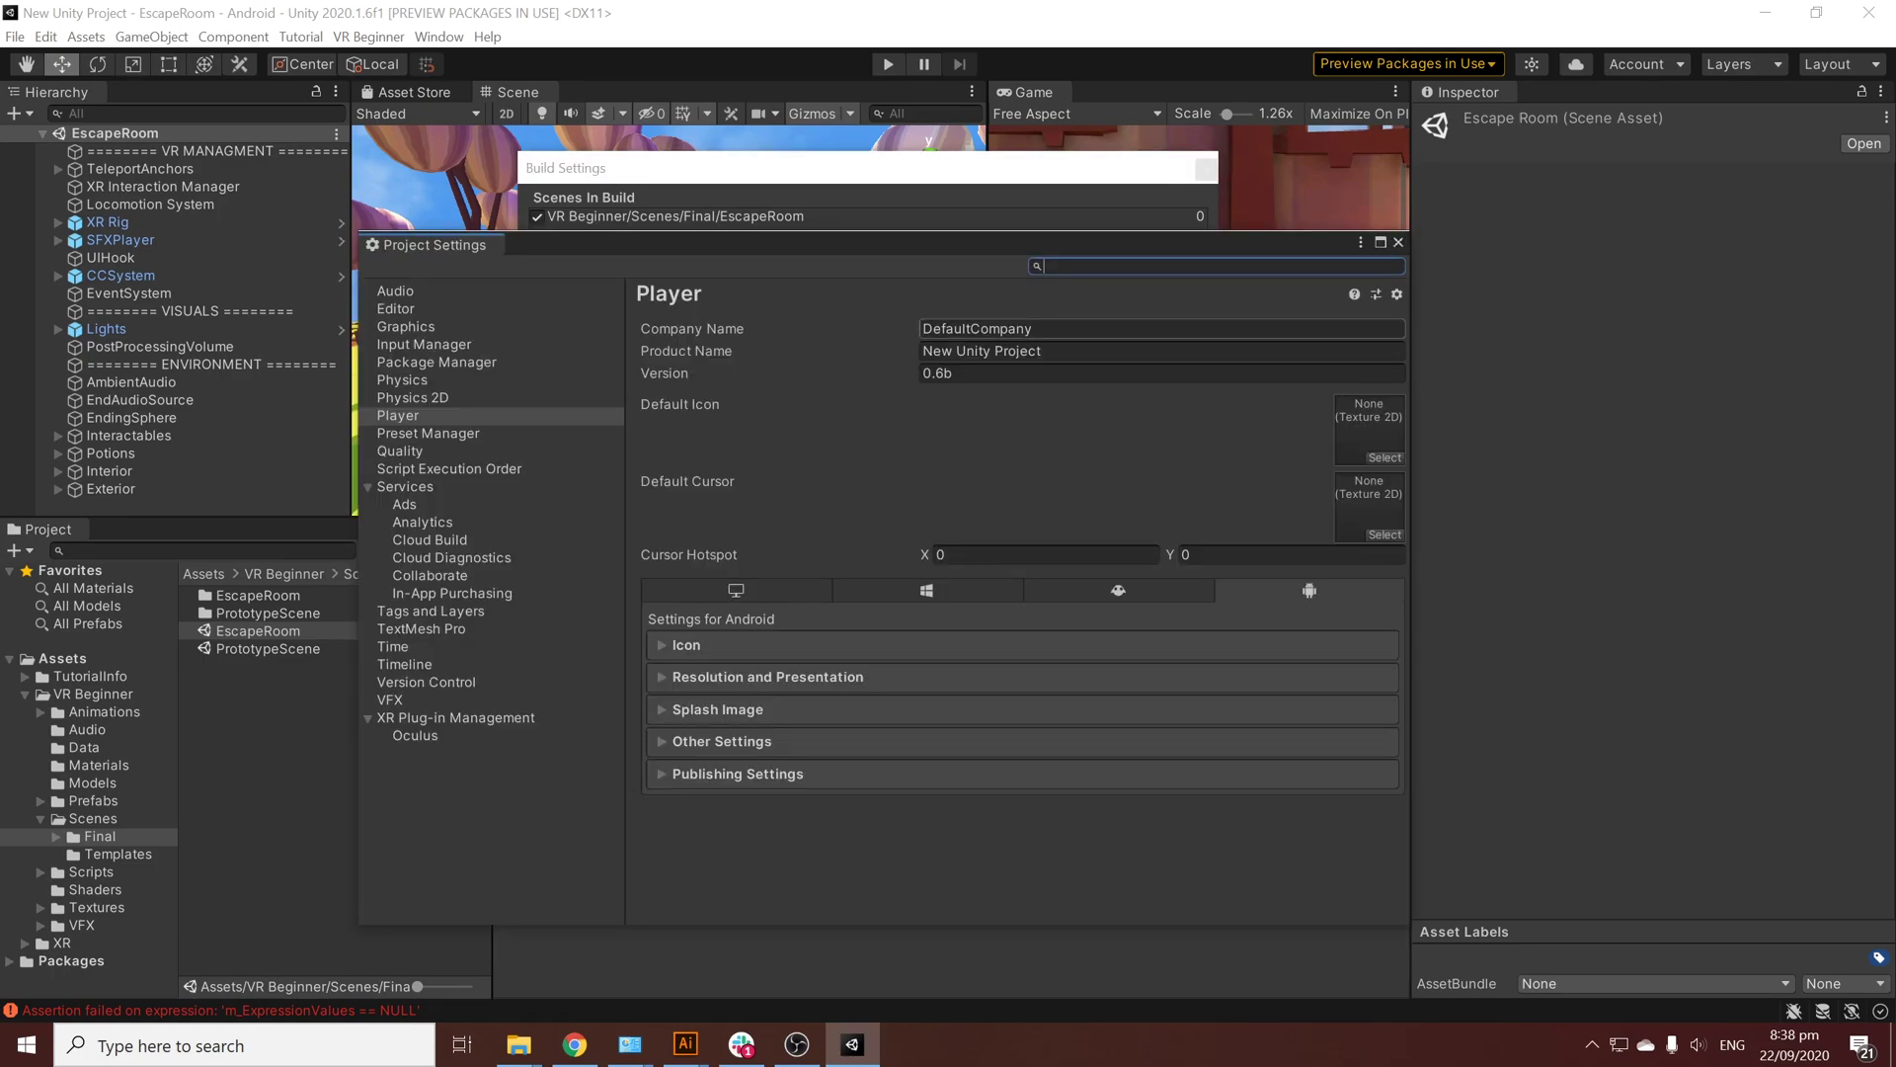
{"action": "key", "text": "Tab"}
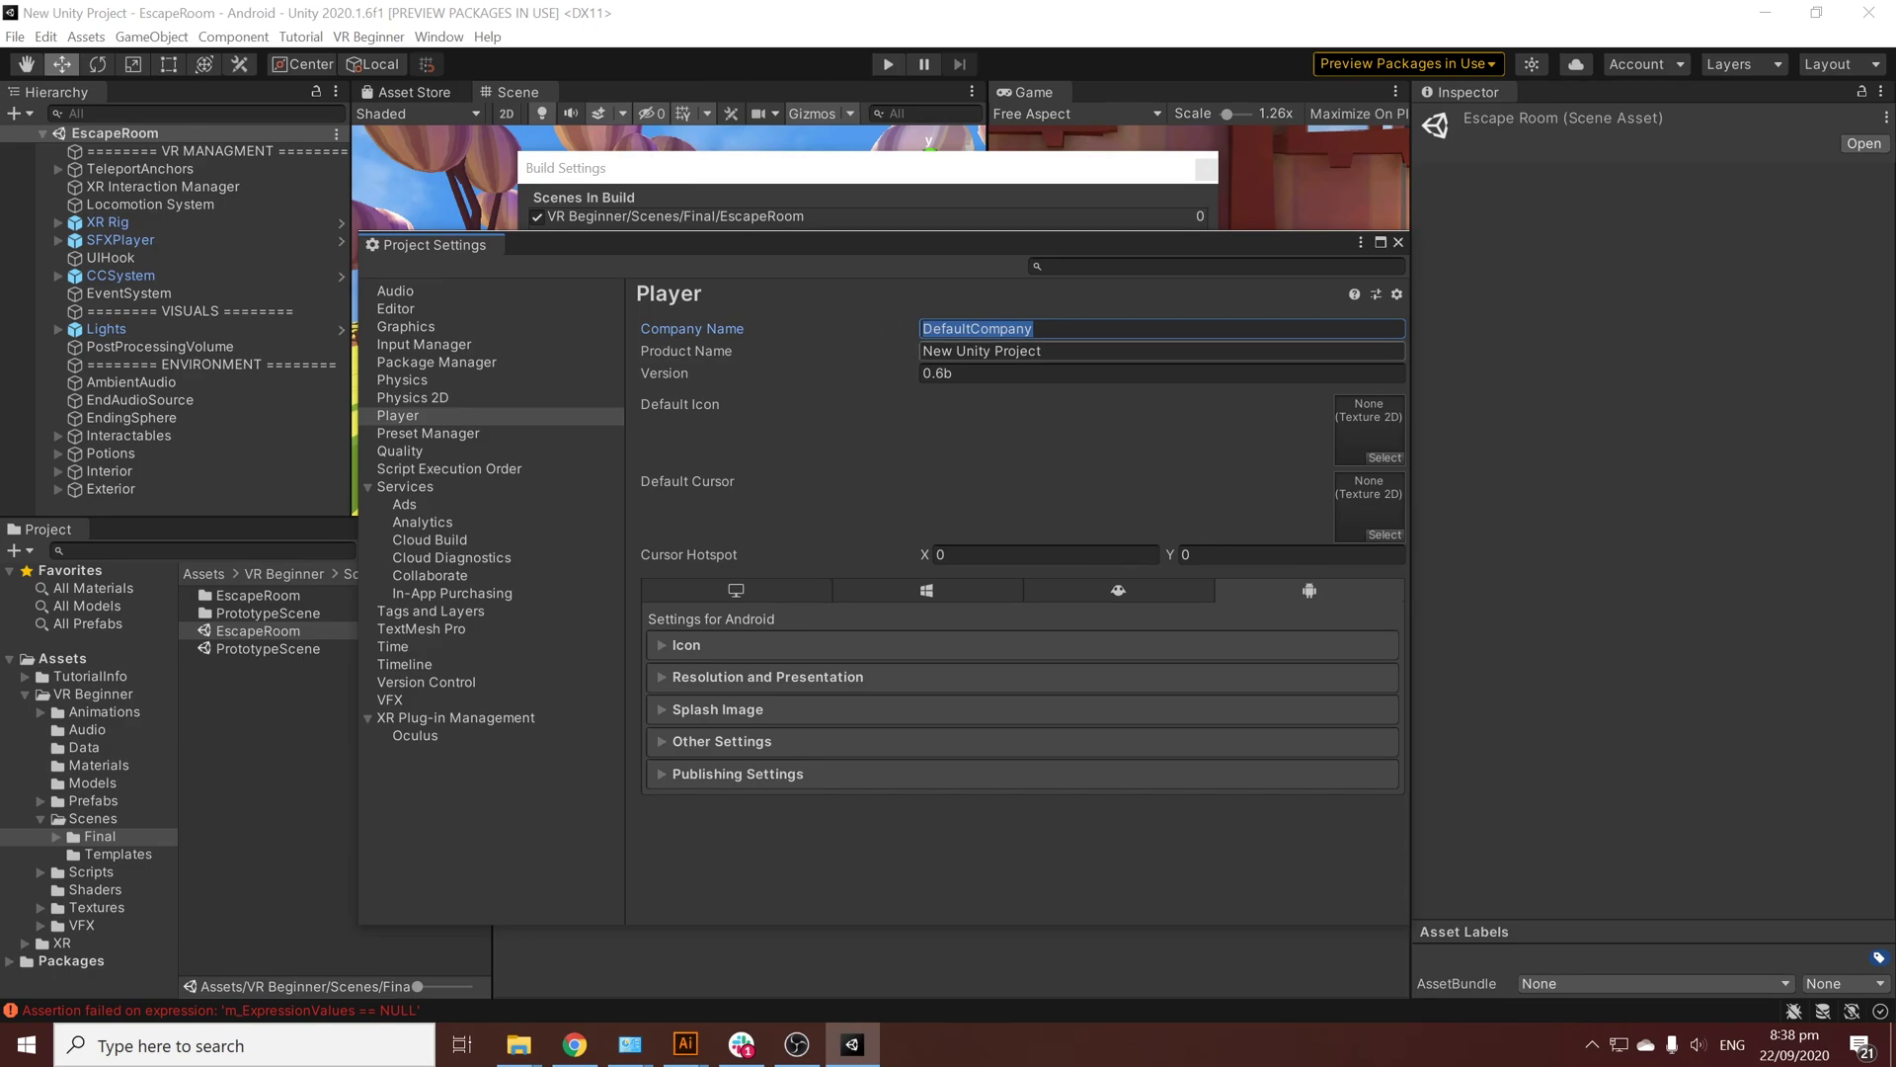
{"action": "type", "text": "Team"}
{"action": "key", "text": "Tab"}
{"action": "type", "text": "Ea"}
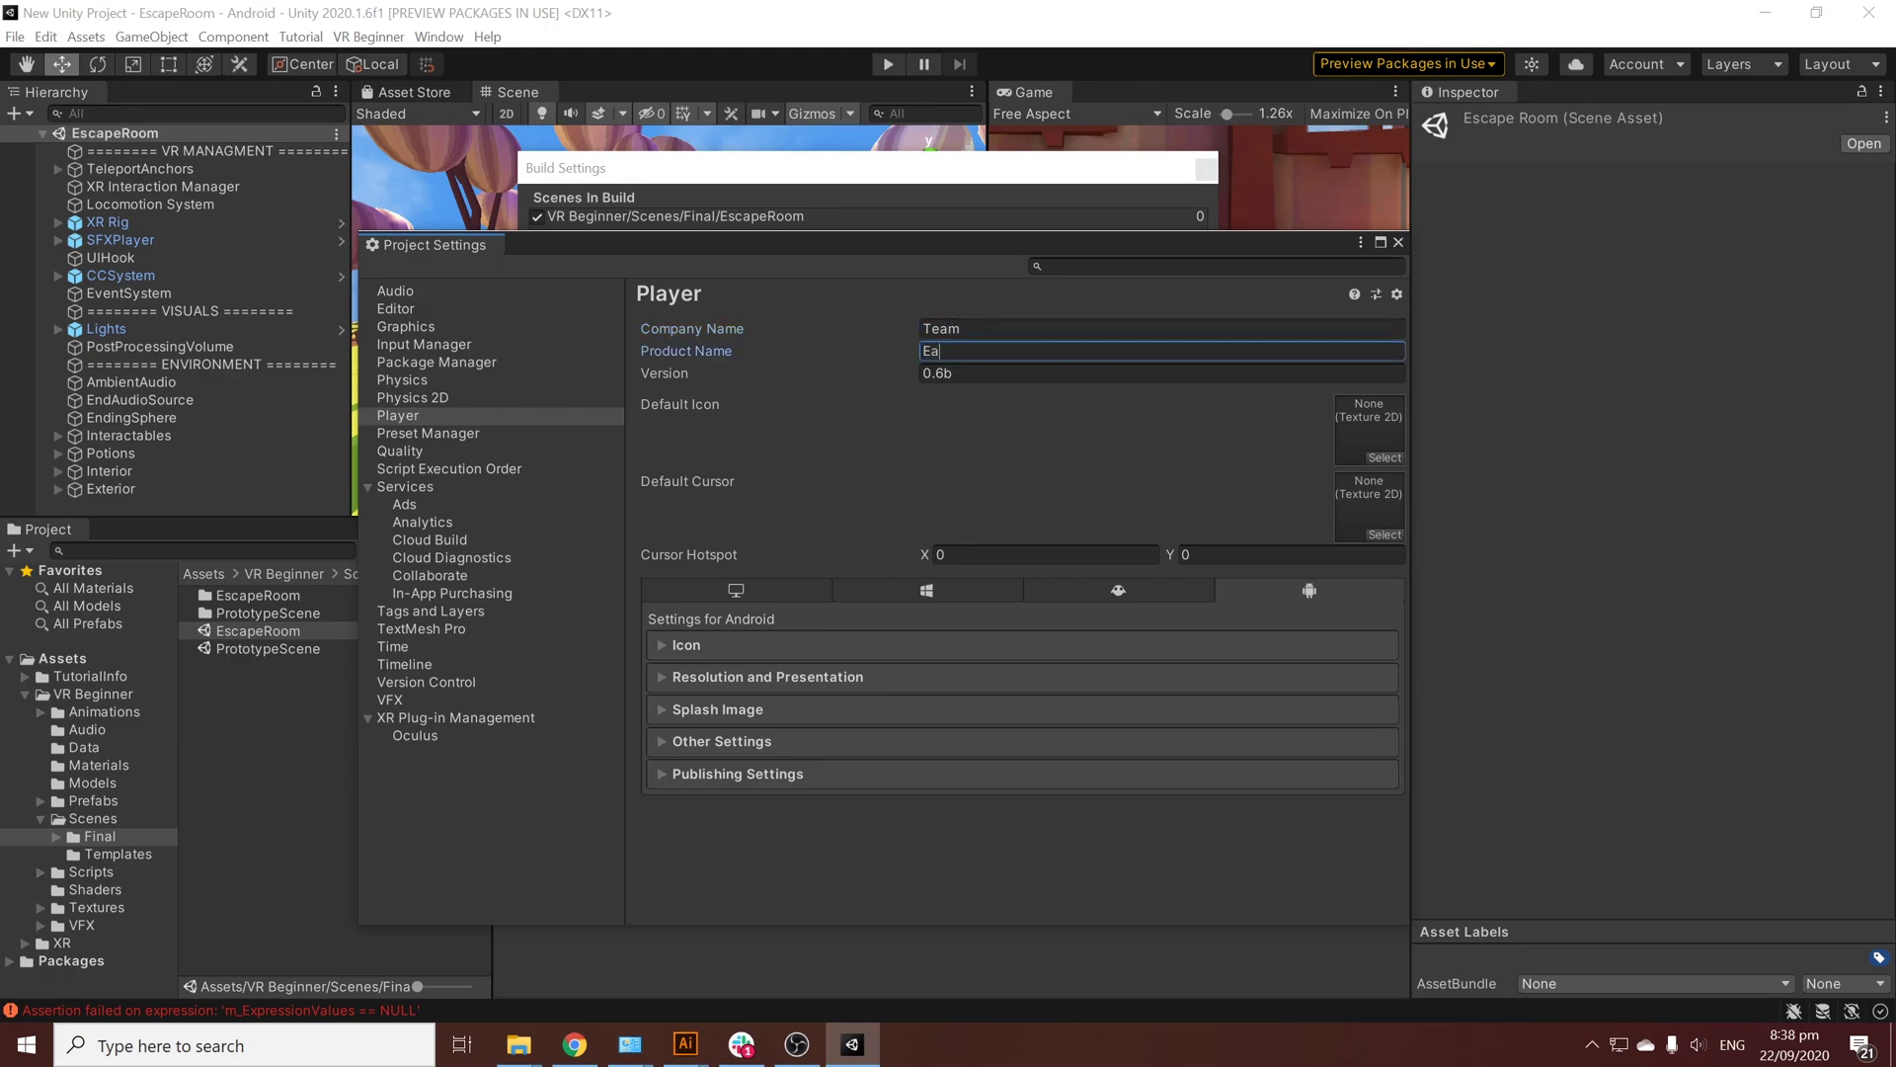
{"action": "key", "text": "BackSpace"}
{"action": "type", "text": "scapeRoomName"}
Step: Look through Other Settings, then view the XR Plug-in Management settings for Android
{"action": "left_click", "coordinate": [667, 741]}
{"action": "scroll", "coordinate": [751, 735], "scroll_direction": "down", "scroll_amount": 3}
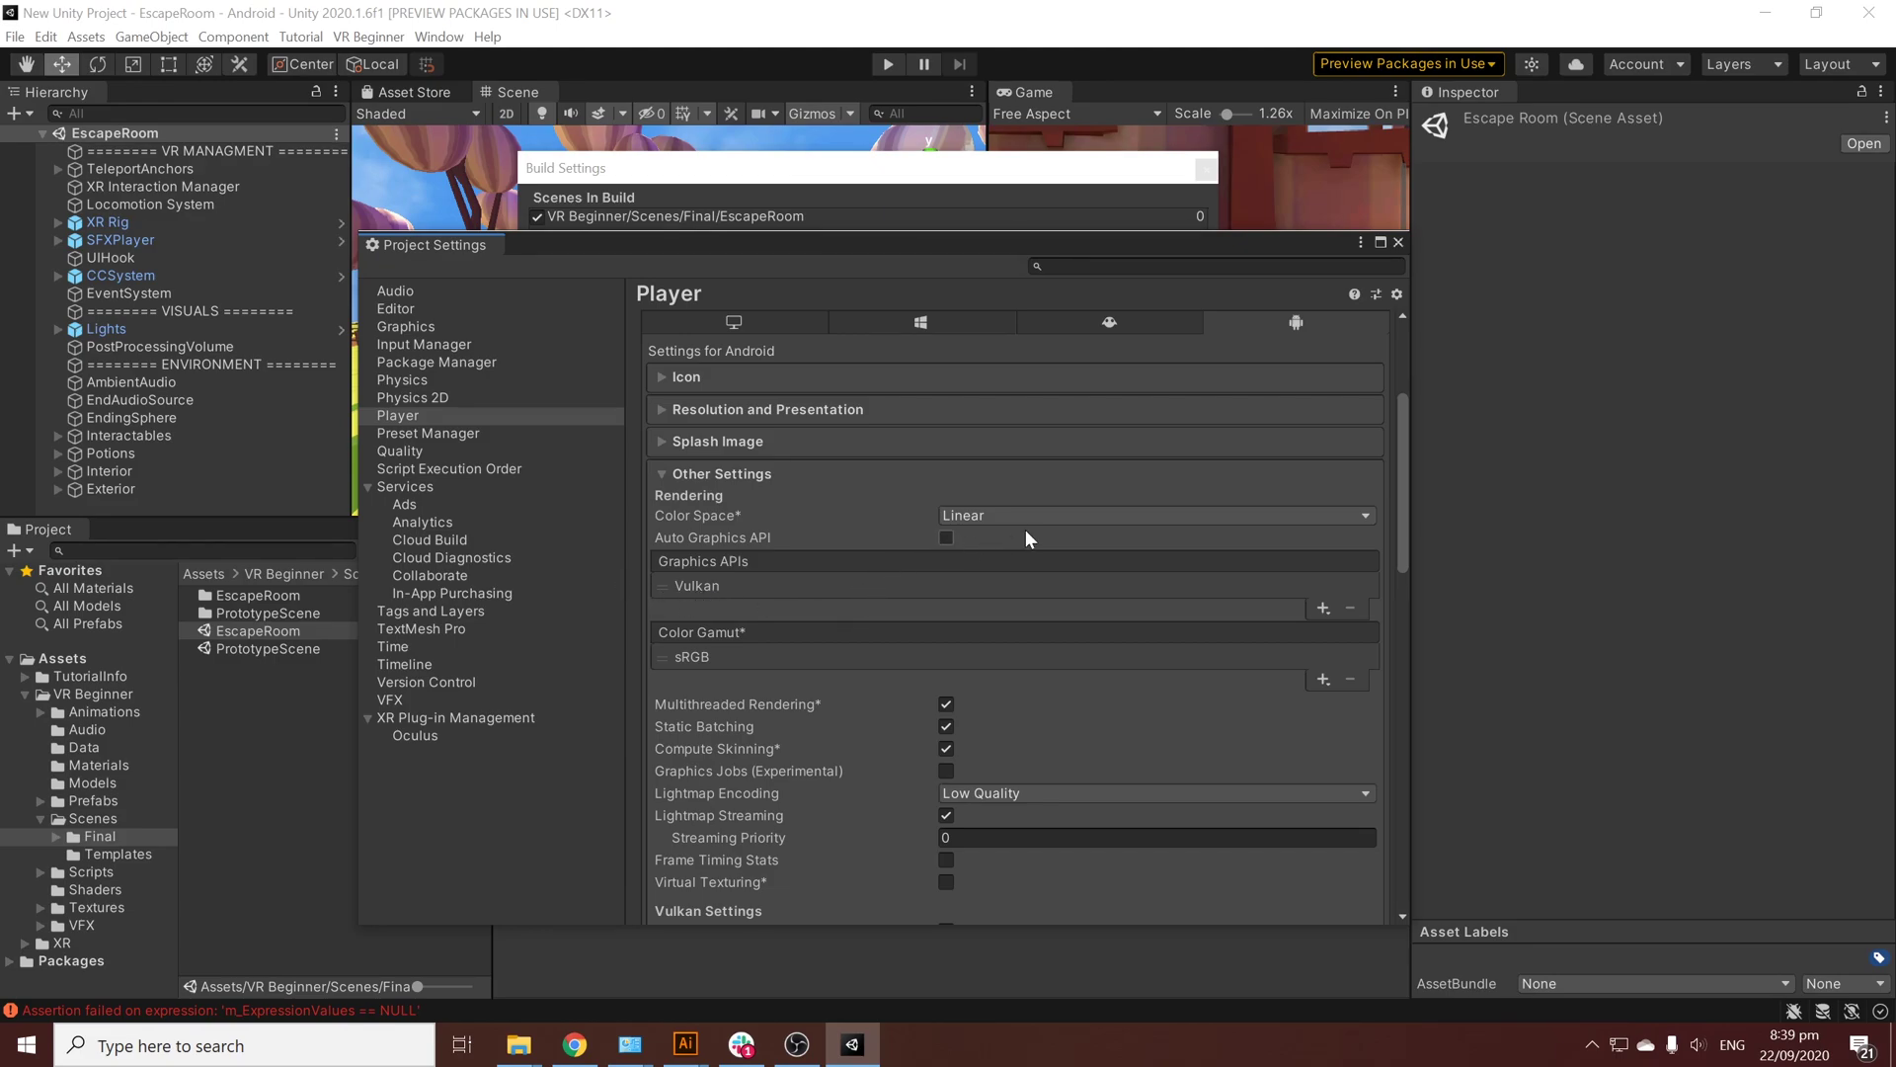
{"action": "scroll", "coordinate": [969, 624], "scroll_direction": "down", "scroll_amount": 4}
{"action": "scroll", "coordinate": [1036, 683], "scroll_direction": "down", "scroll_amount": 1}
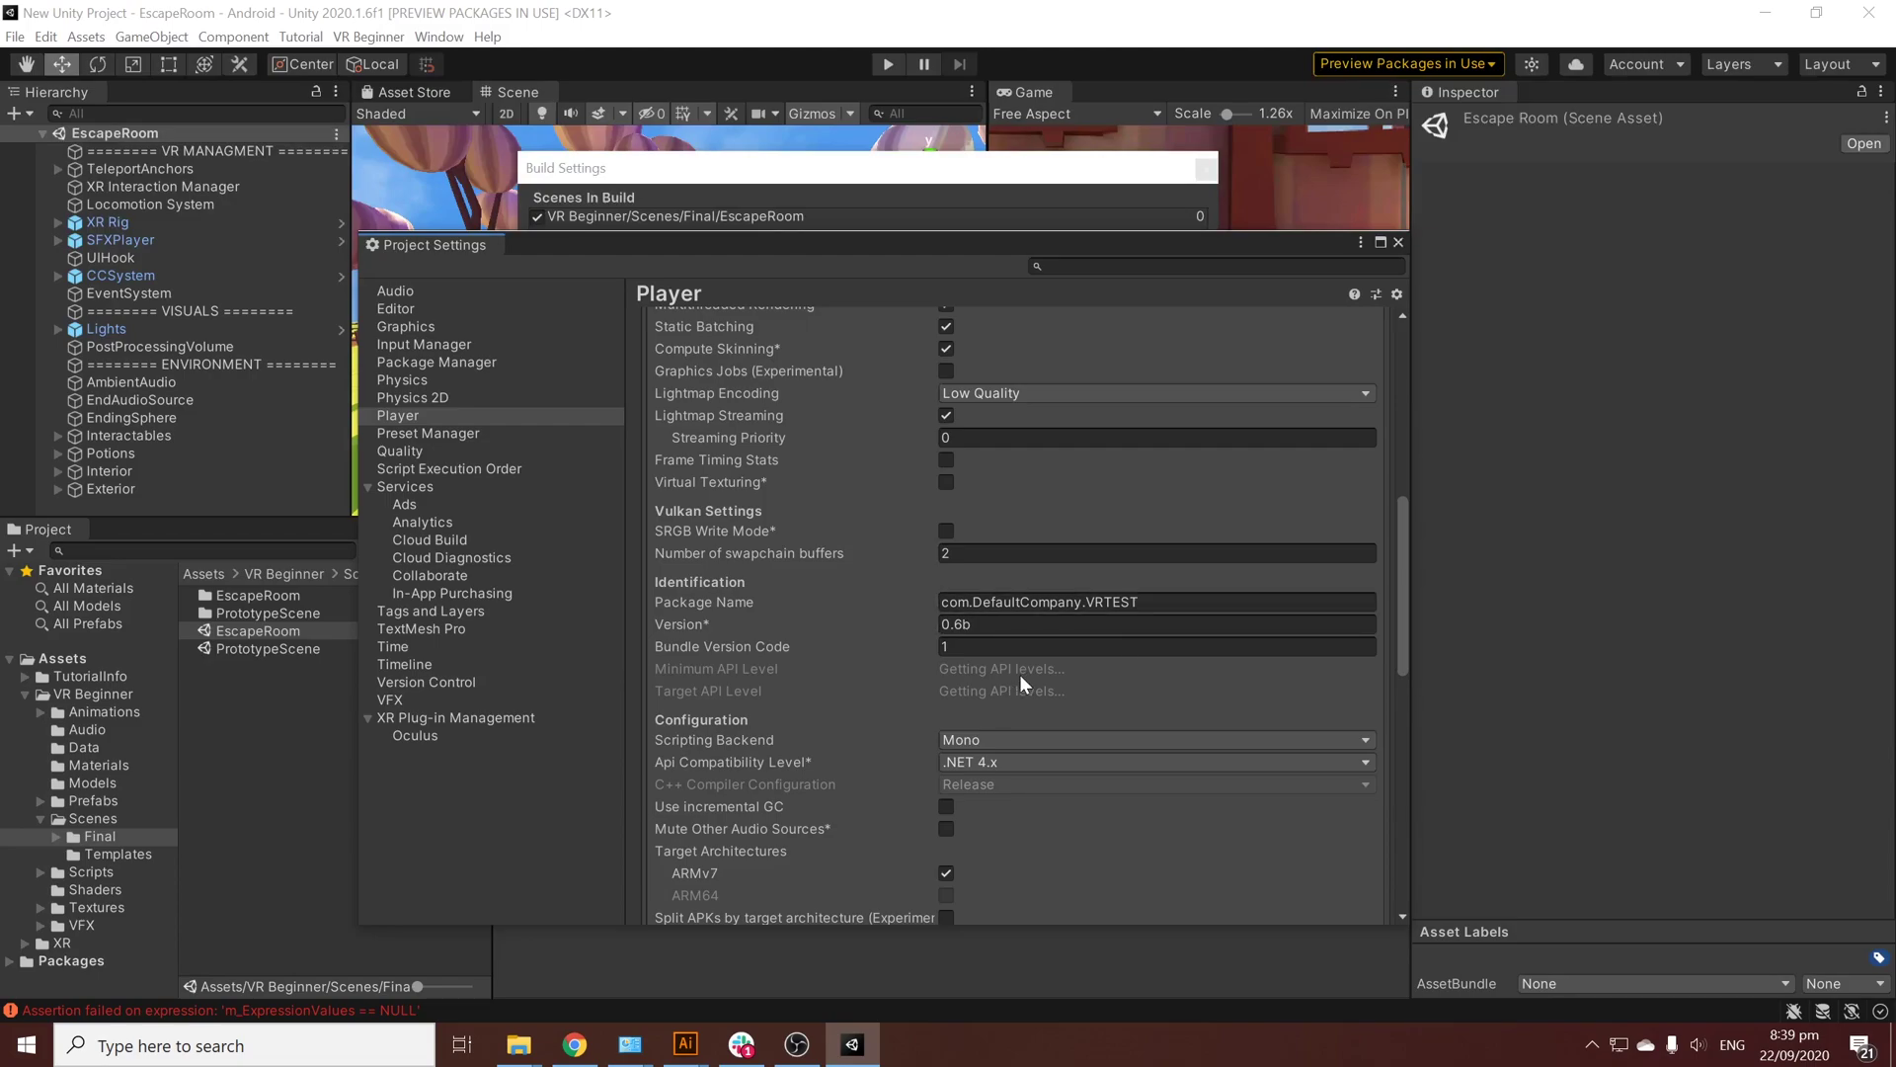
{"action": "scroll", "coordinate": [1010, 691], "scroll_direction": "down", "scroll_amount": 5}
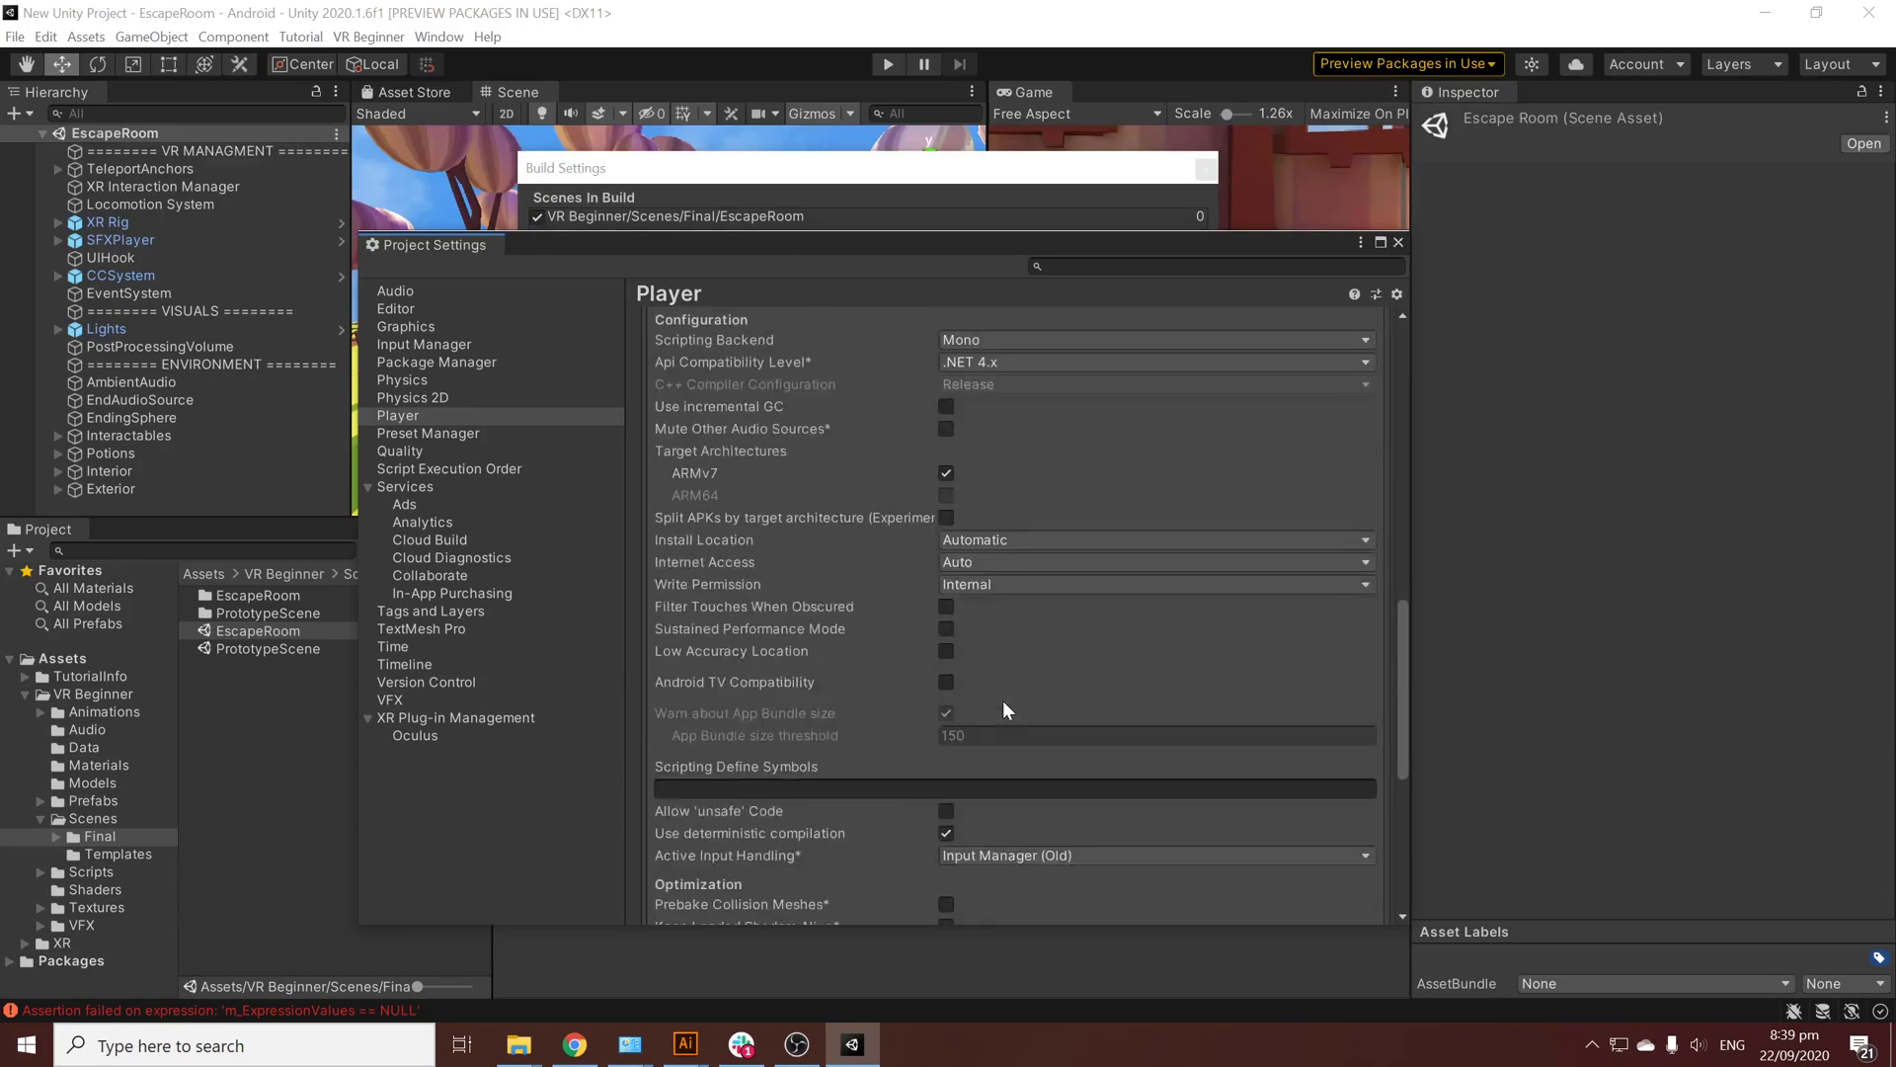
{"action": "scroll", "coordinate": [964, 620], "scroll_direction": "down", "scroll_amount": 6}
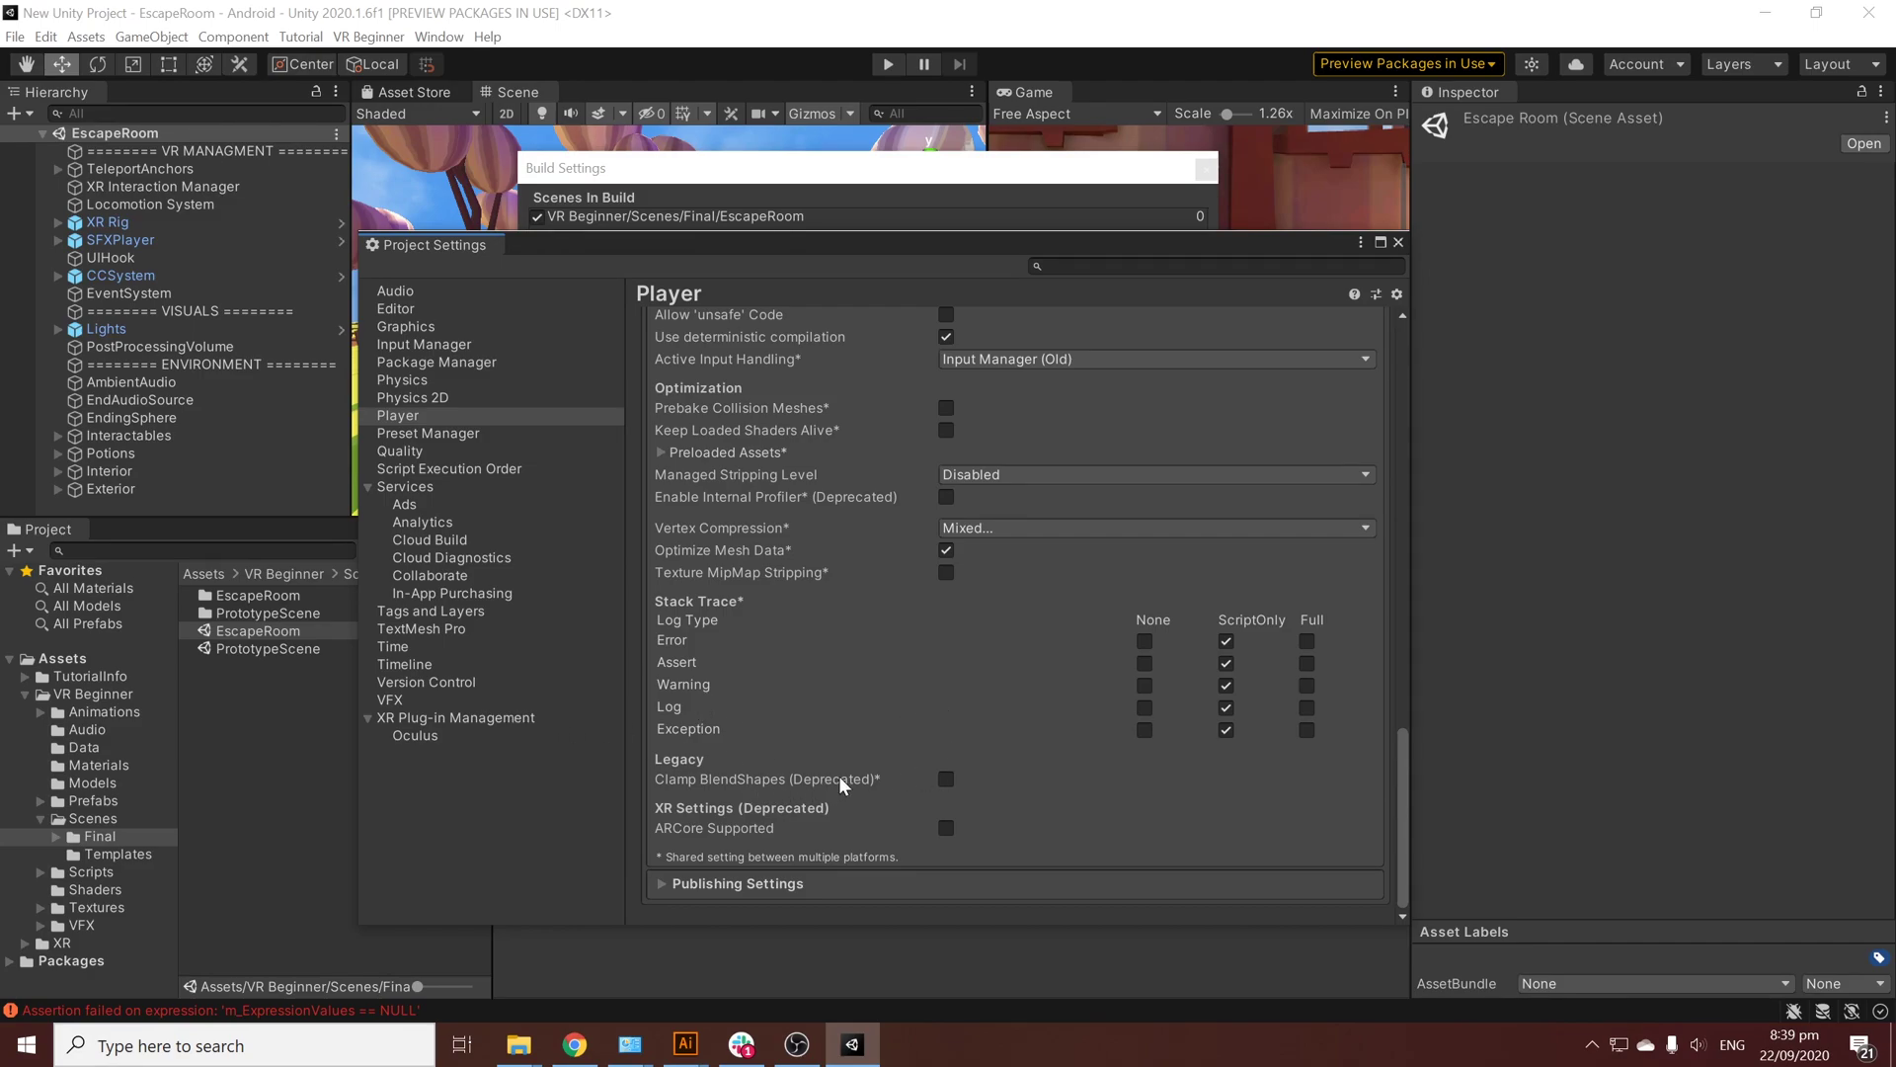
{"action": "left_click", "coordinate": [417, 718]}
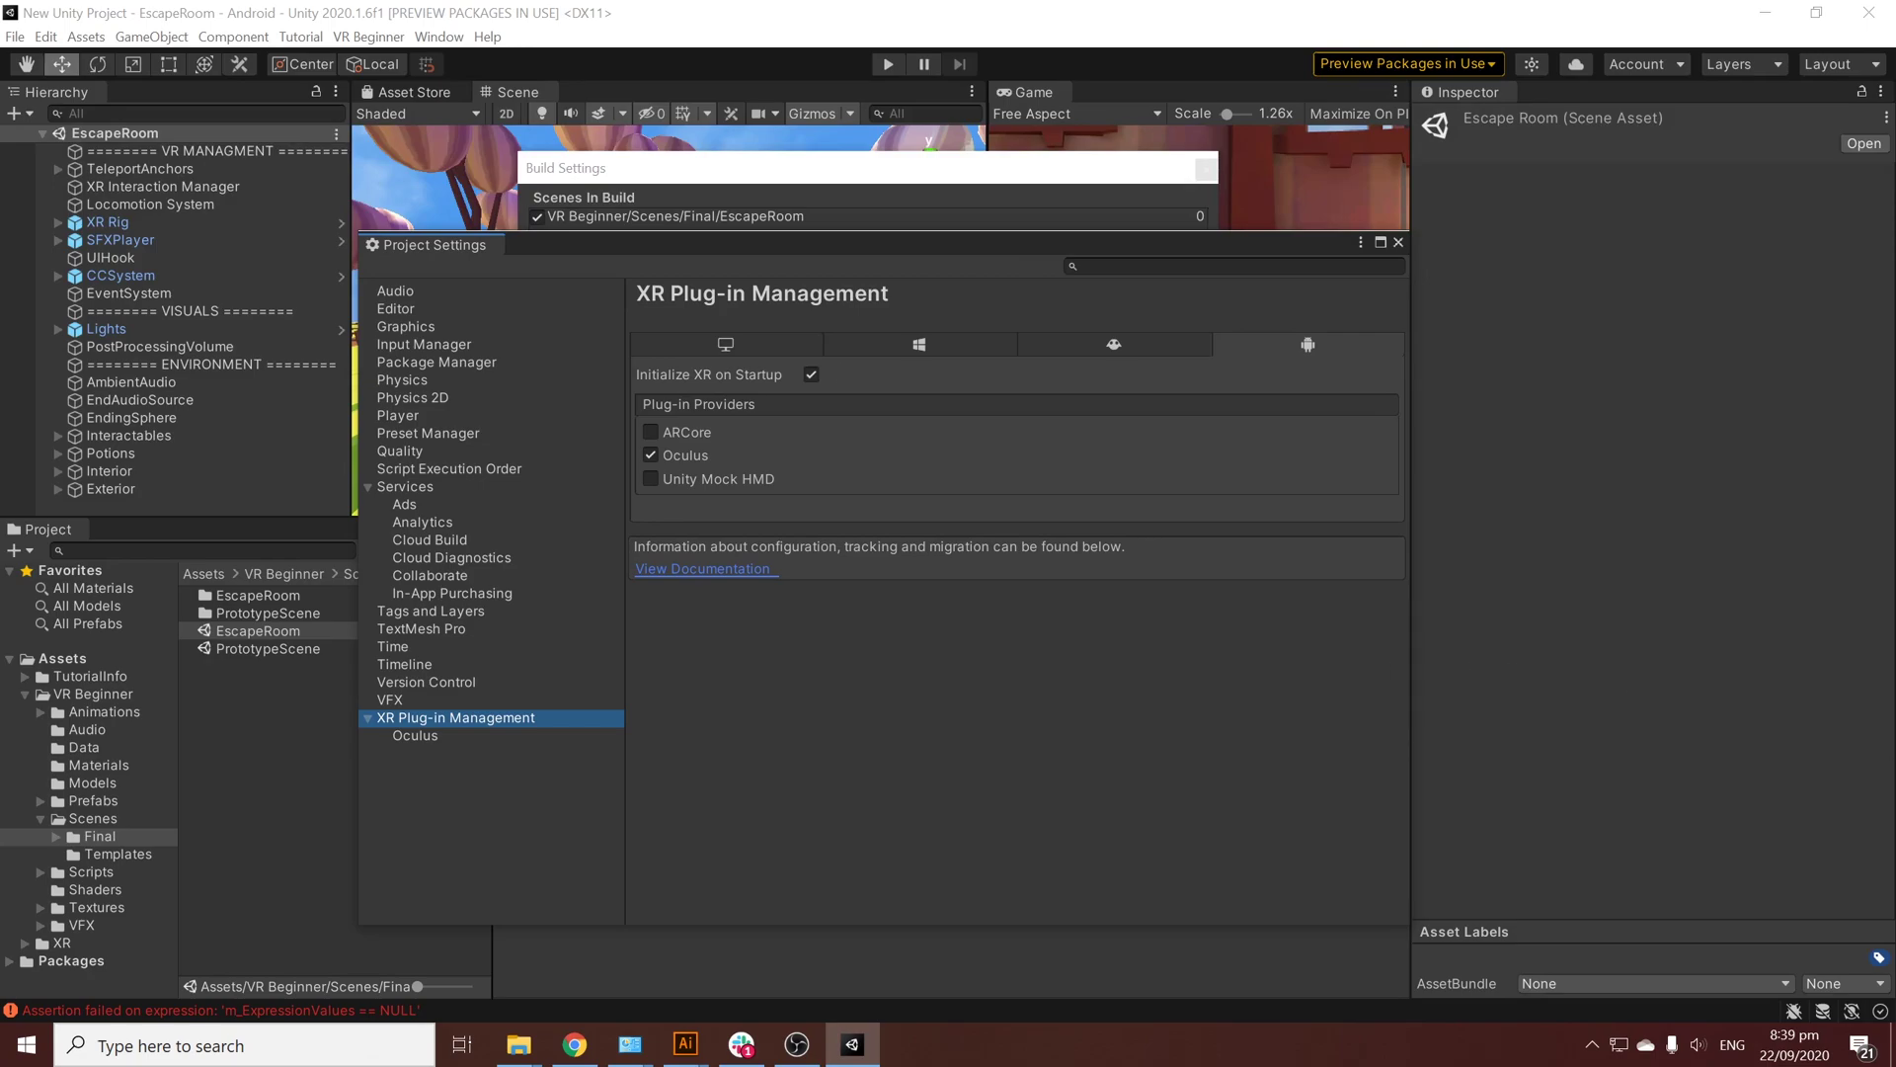
Step: Set the Android build's Texture Compression to ASTC in Build Settings
{"action": "left_click", "coordinate": [1397, 242]}
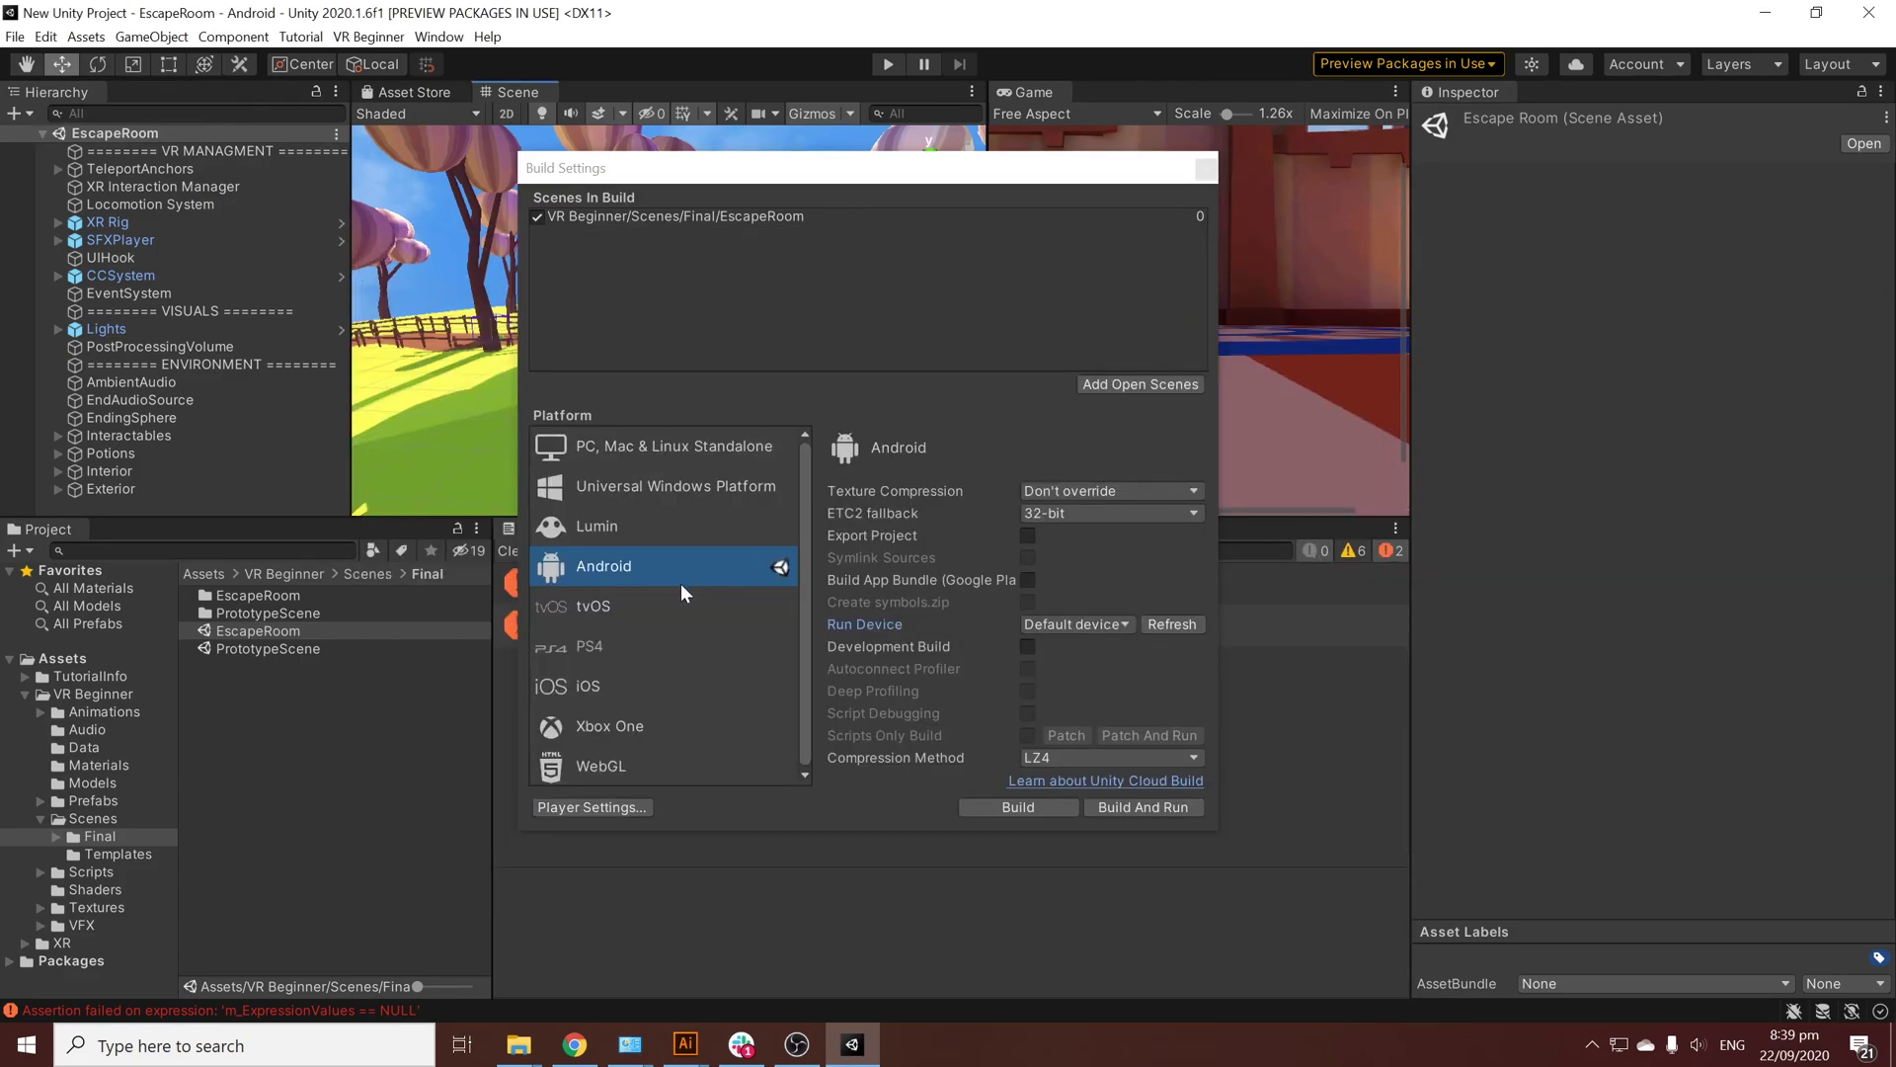
{"action": "left_click", "coordinate": [1109, 490]}
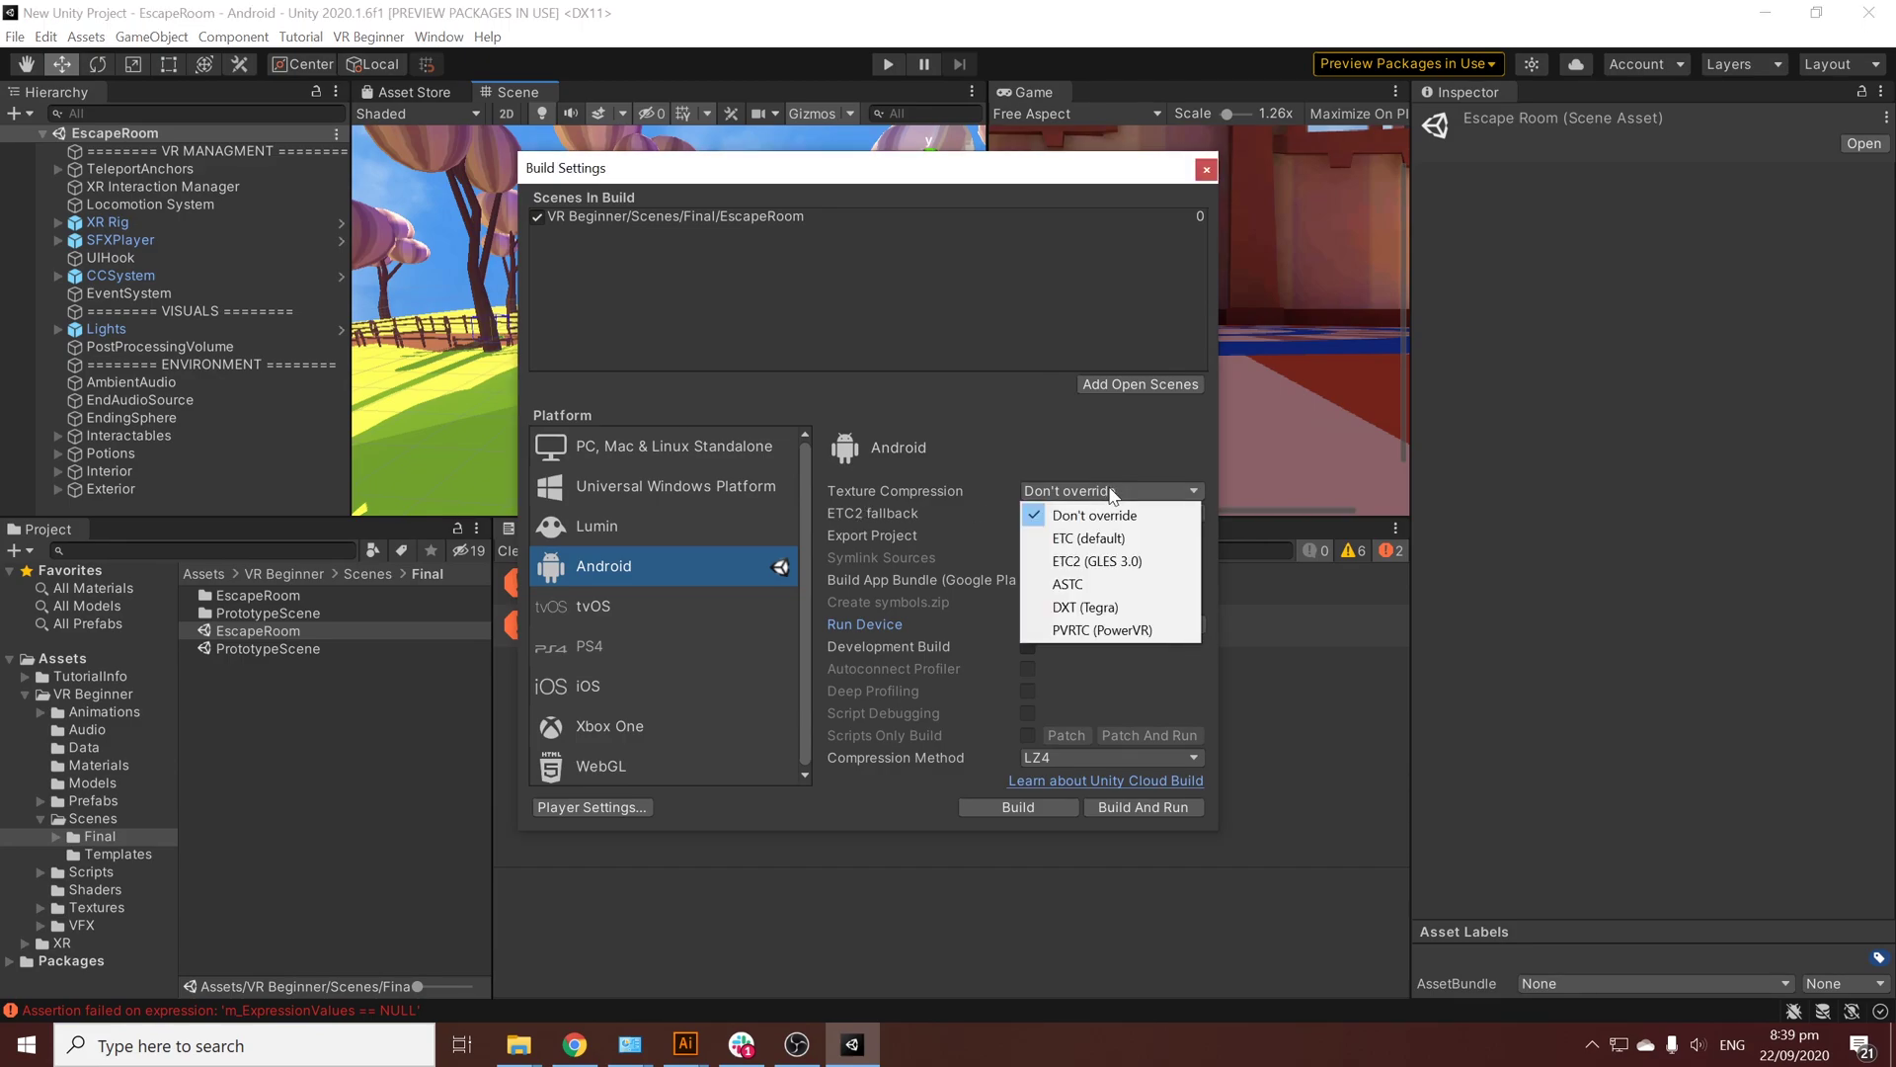
{"action": "left_click", "coordinate": [1090, 588]}
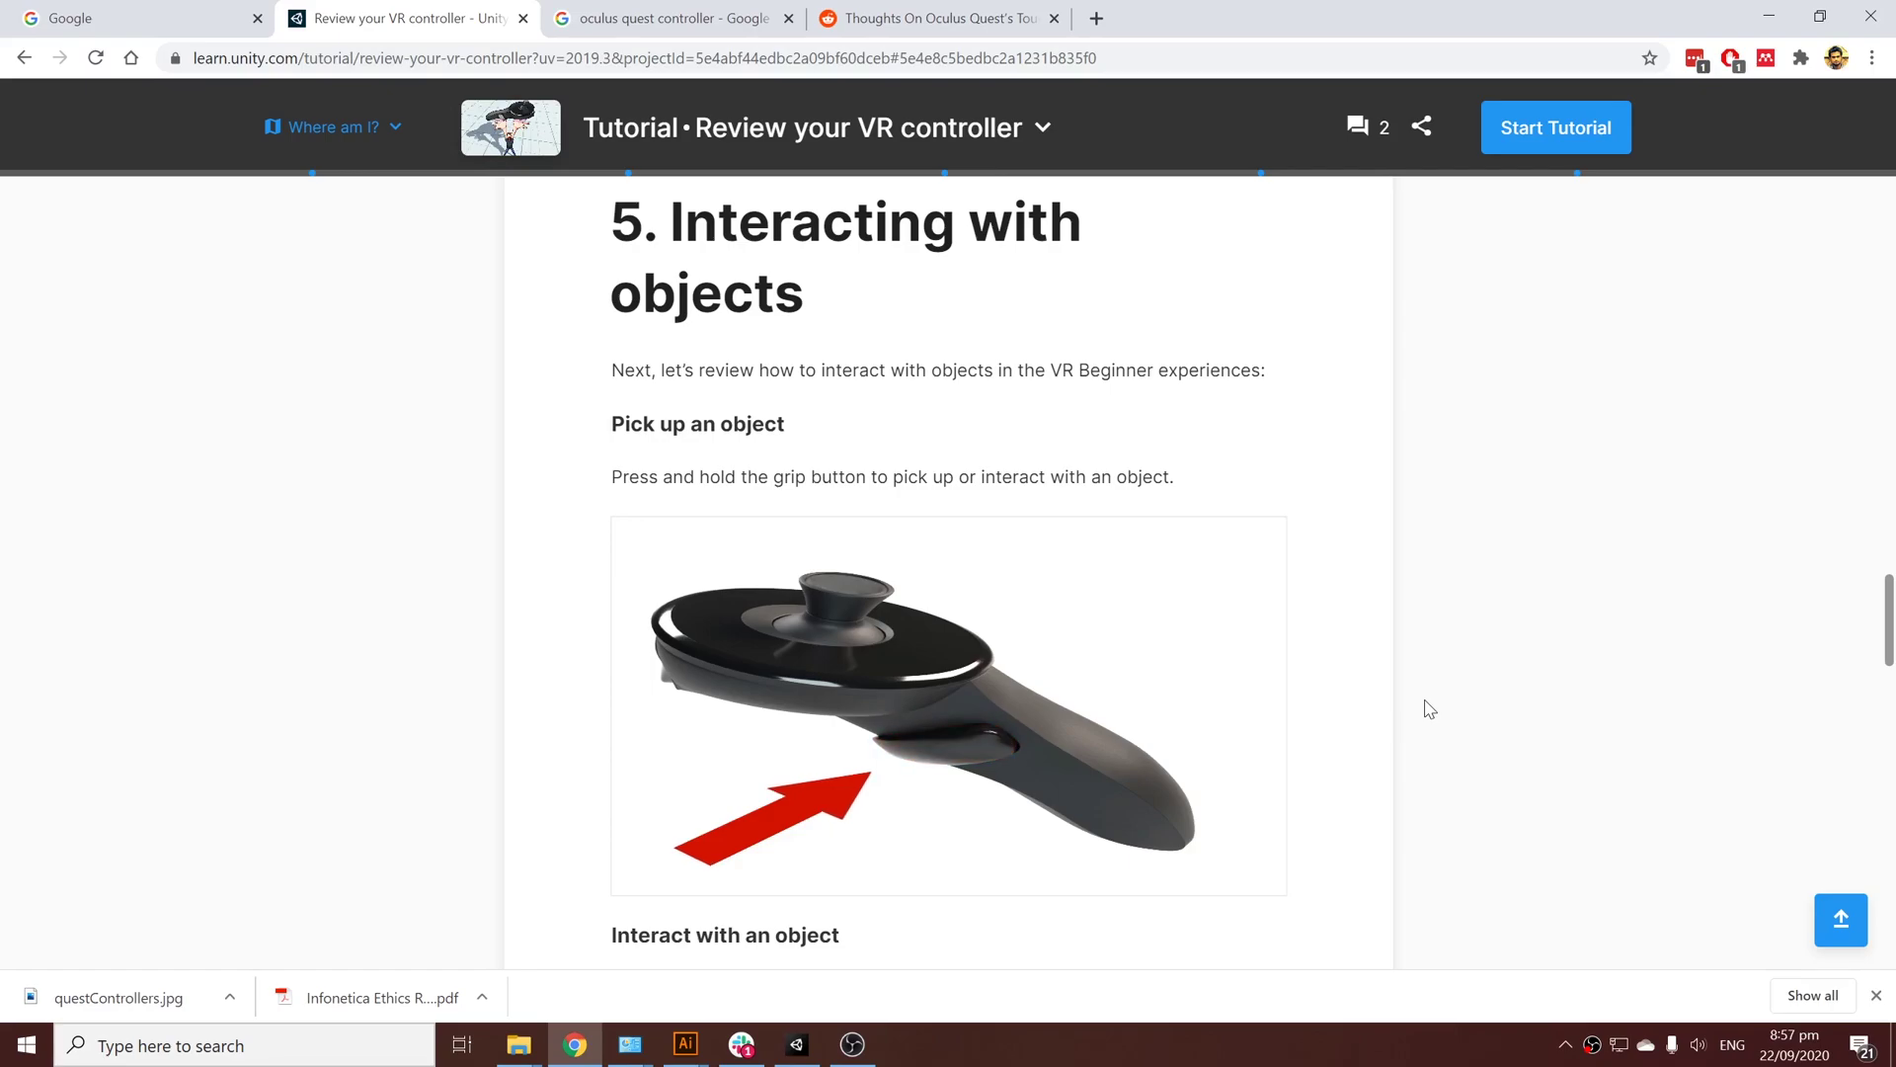
Step: Go through the controller tutorial's demo videos, then confirm the Quest is connected in the Oculus app
{"action": "scroll", "coordinate": [1429, 708], "scroll_direction": "down", "scroll_amount": 5}
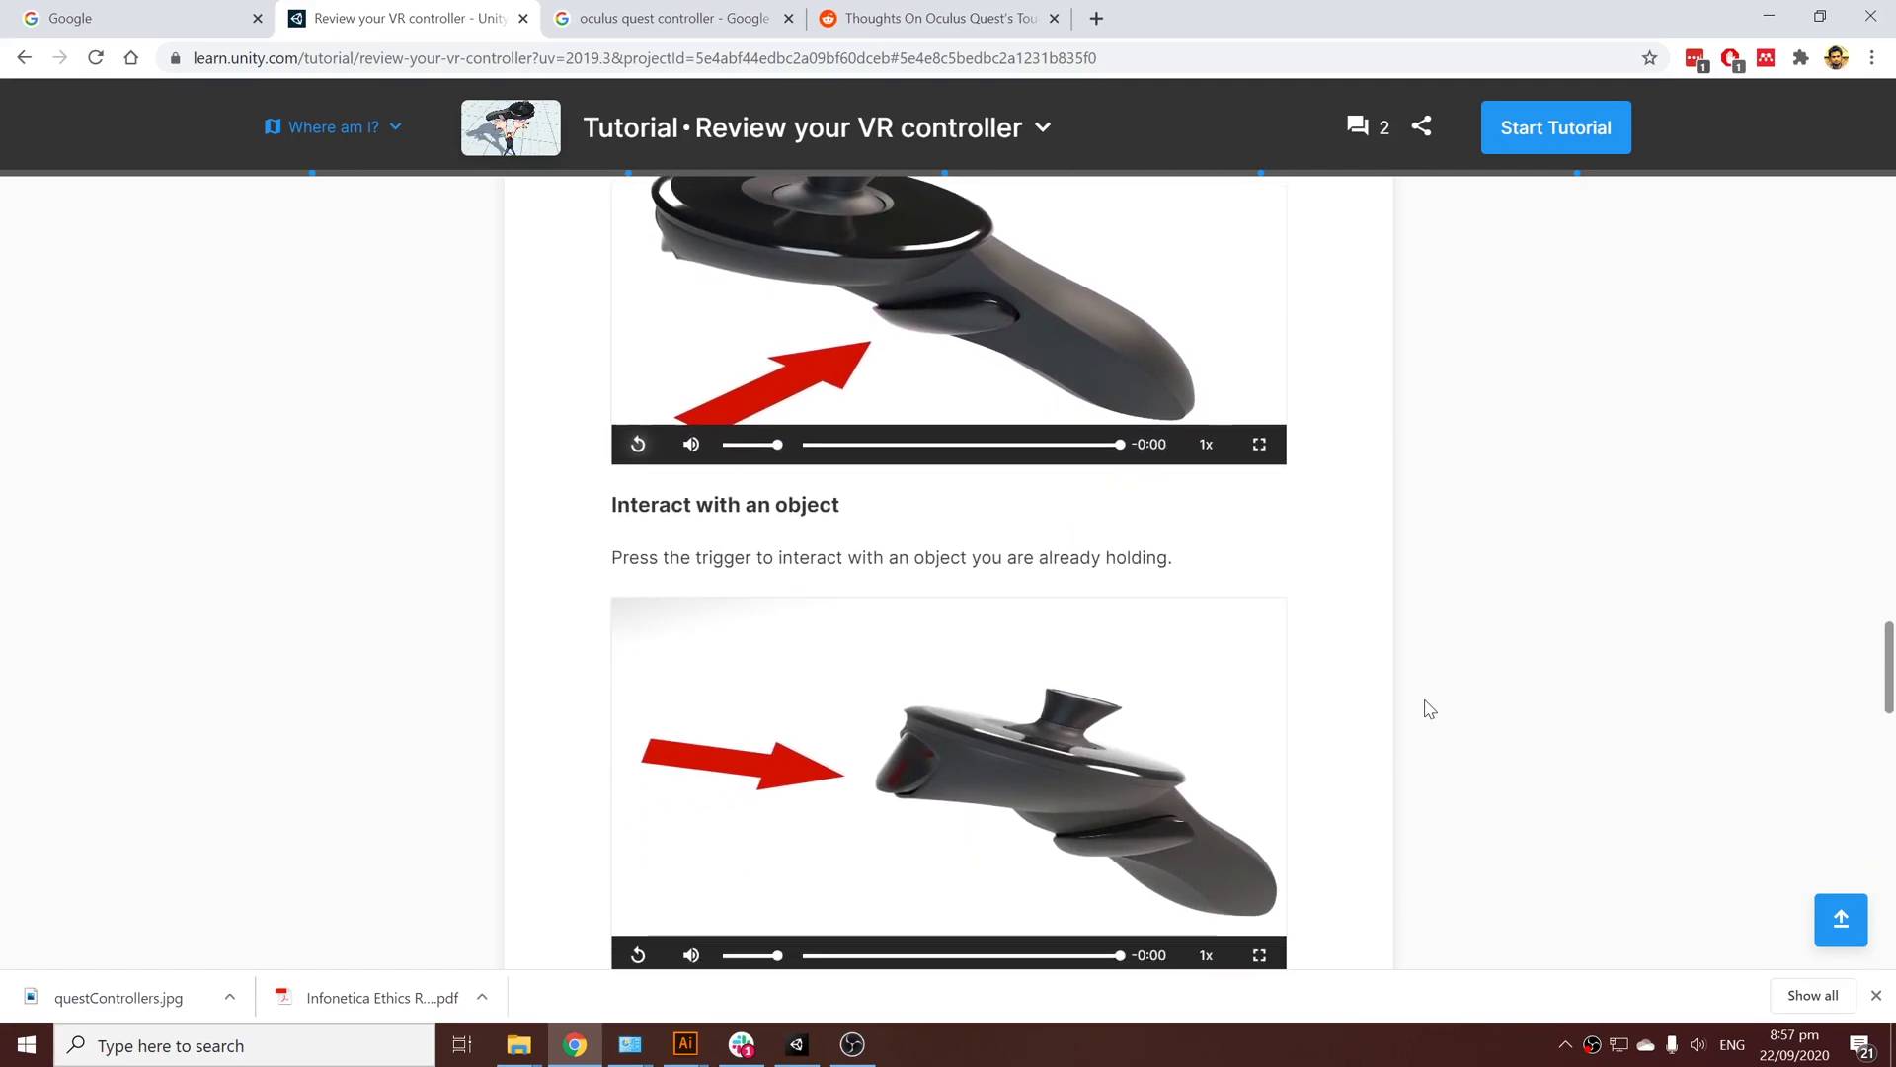
{"action": "left_click", "coordinate": [638, 833]}
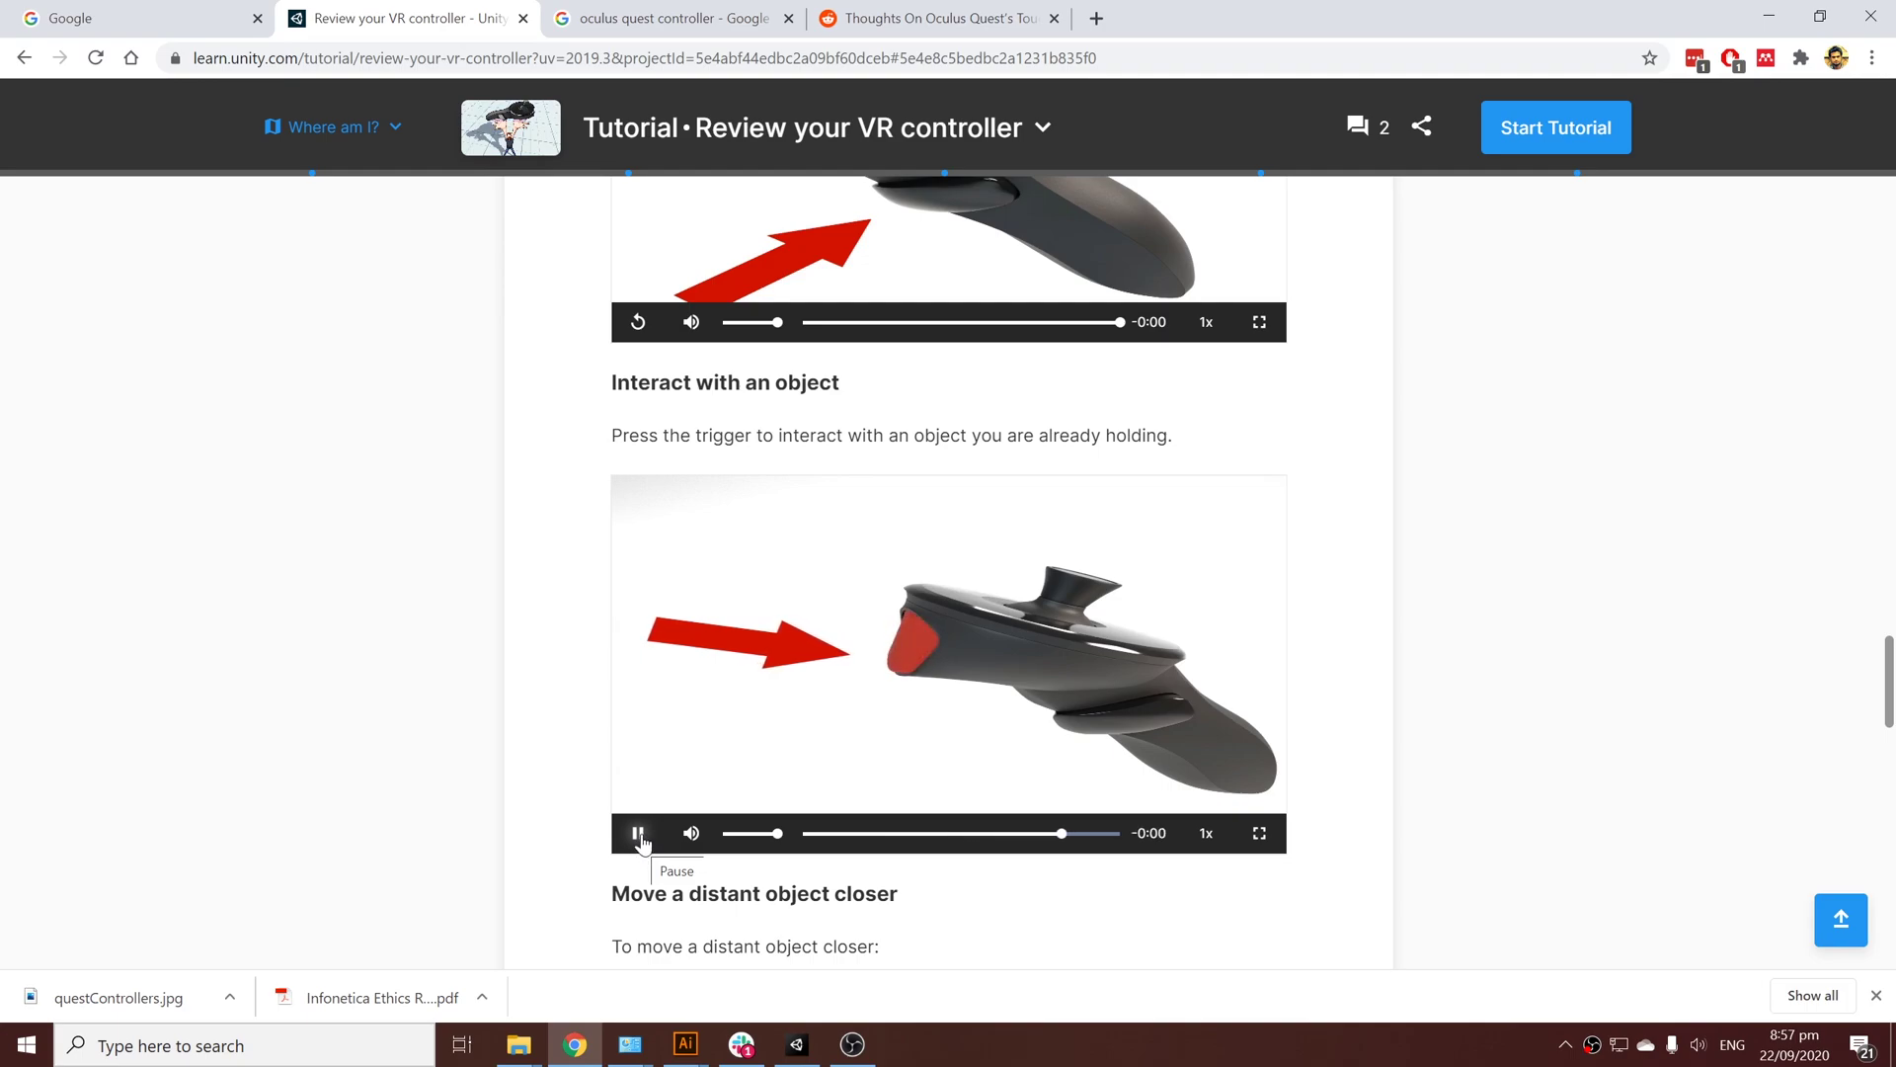
{"action": "scroll", "coordinate": [643, 835], "scroll_direction": "down", "scroll_amount": 5}
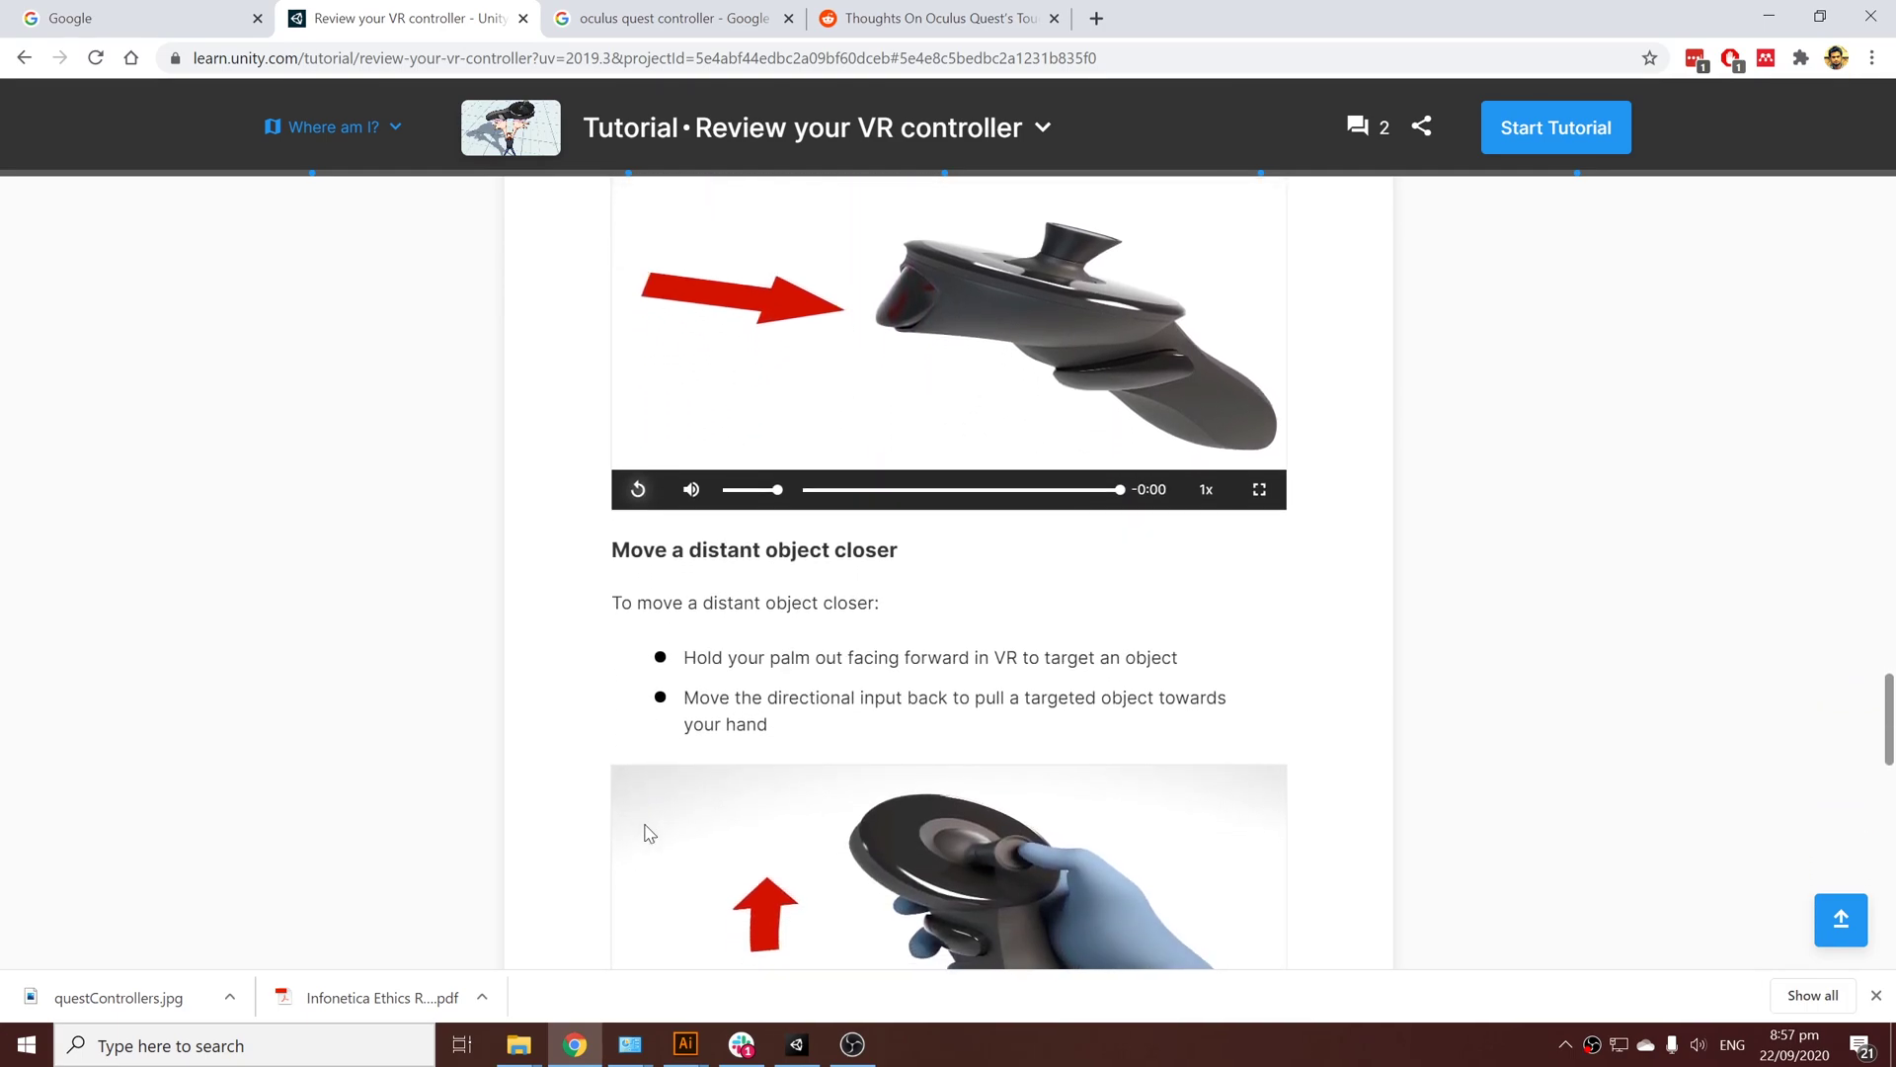
{"action": "scroll", "coordinate": [644, 835], "scroll_direction": "down", "scroll_amount": 2}
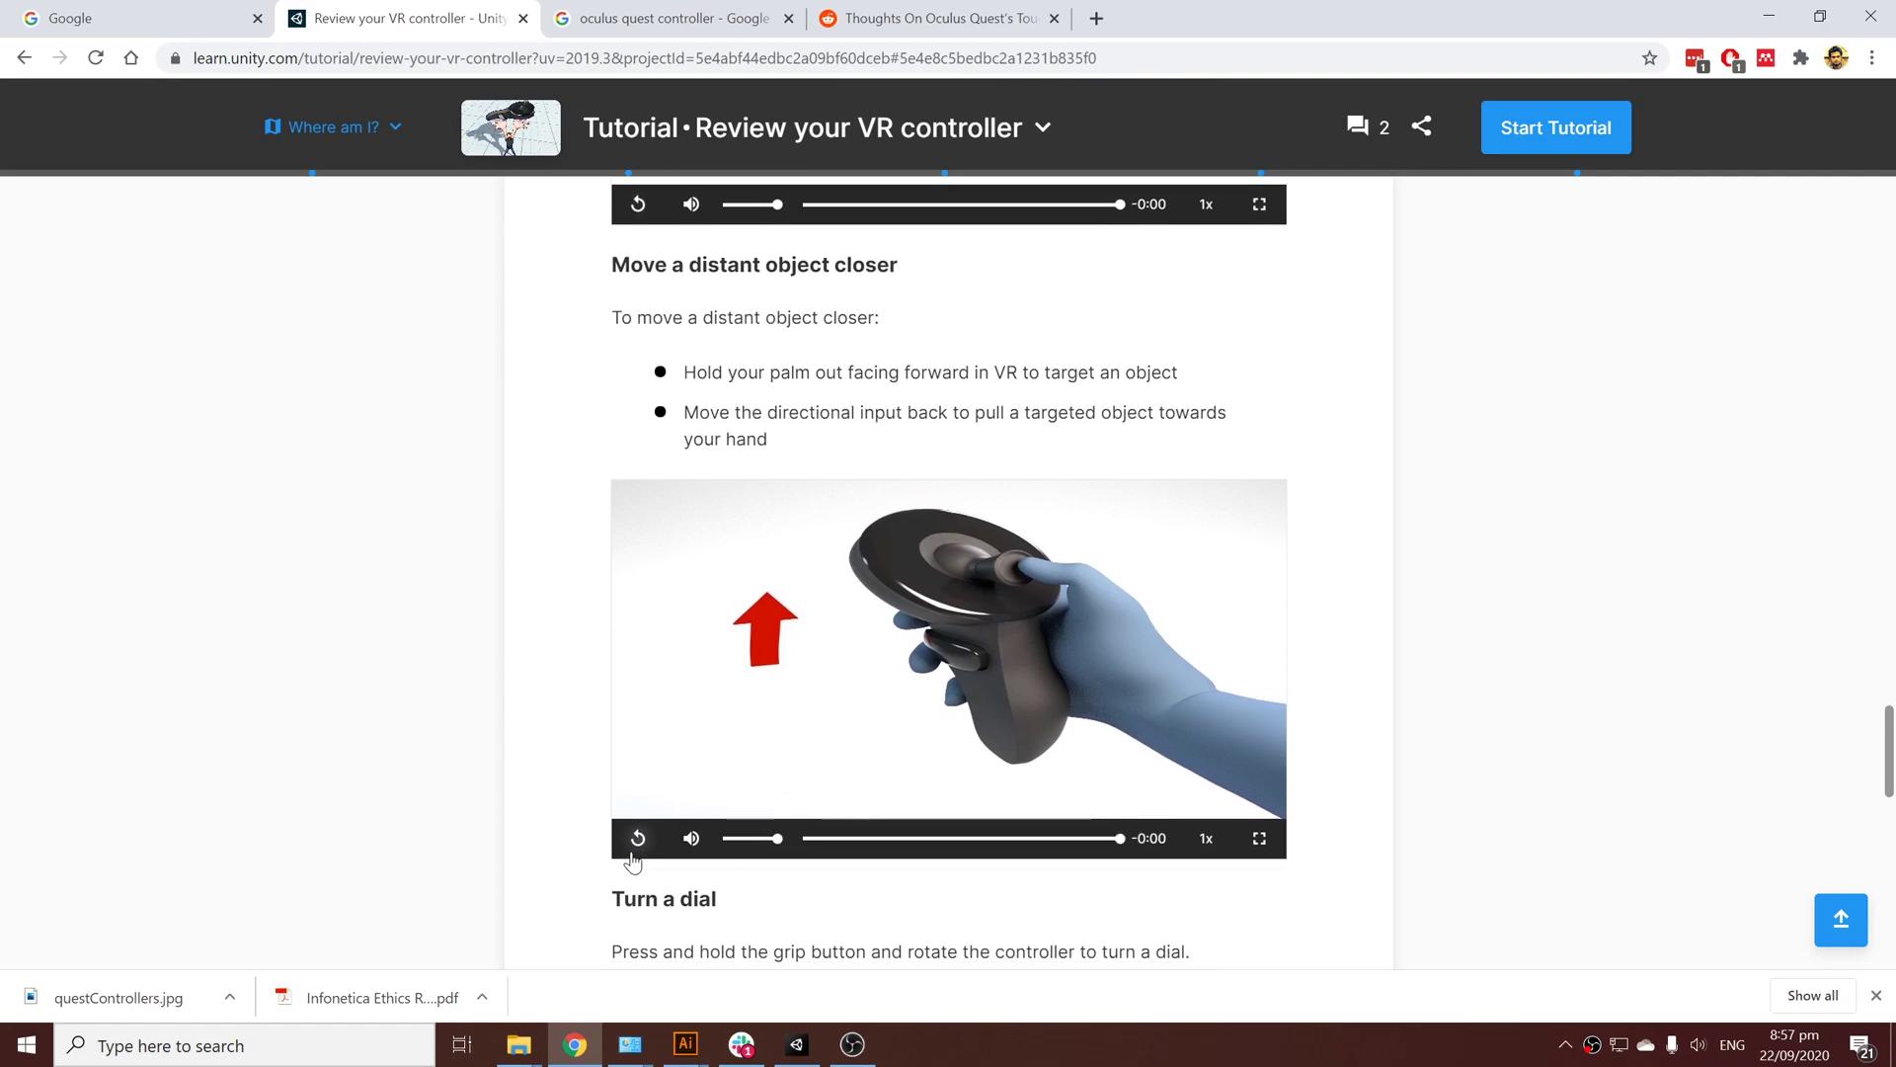
{"action": "scroll", "coordinate": [641, 844], "scroll_direction": "down", "scroll_amount": 1}
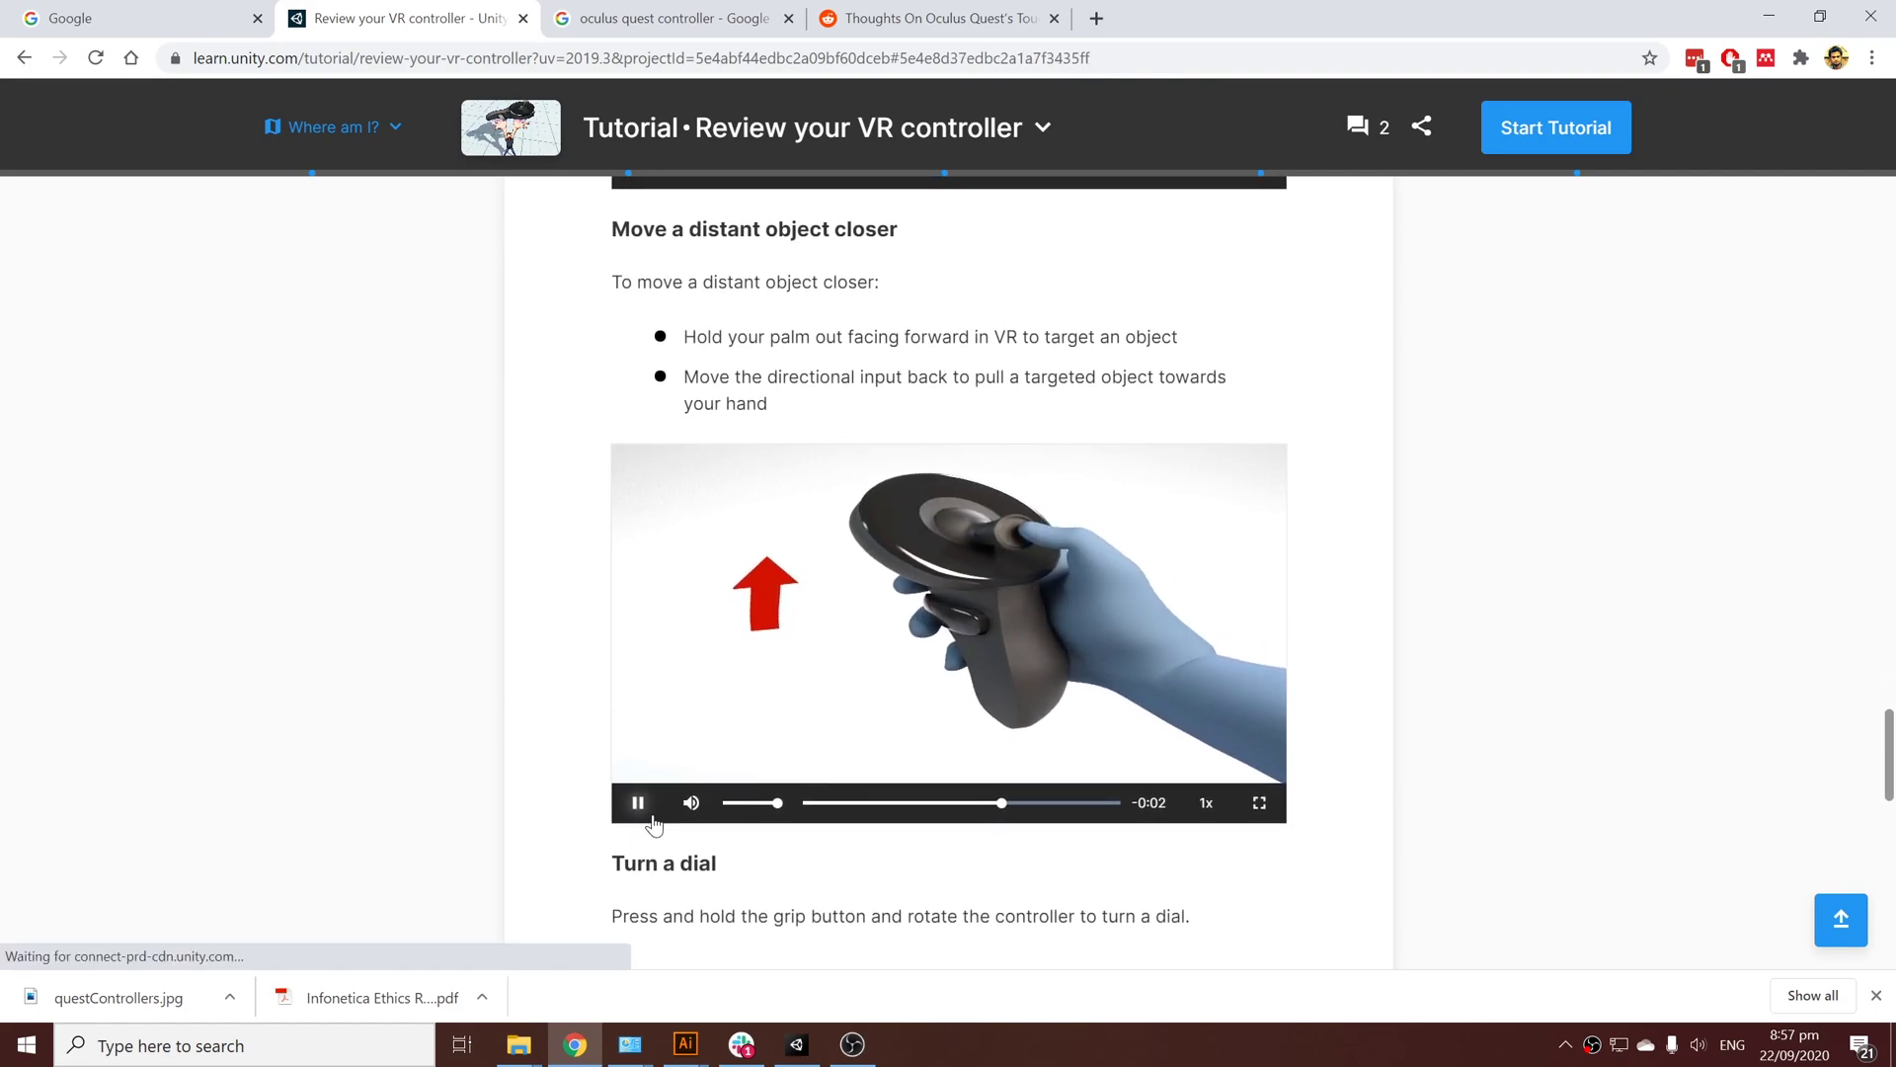
{"action": "scroll", "coordinate": [657, 819], "scroll_direction": "down", "scroll_amount": 6}
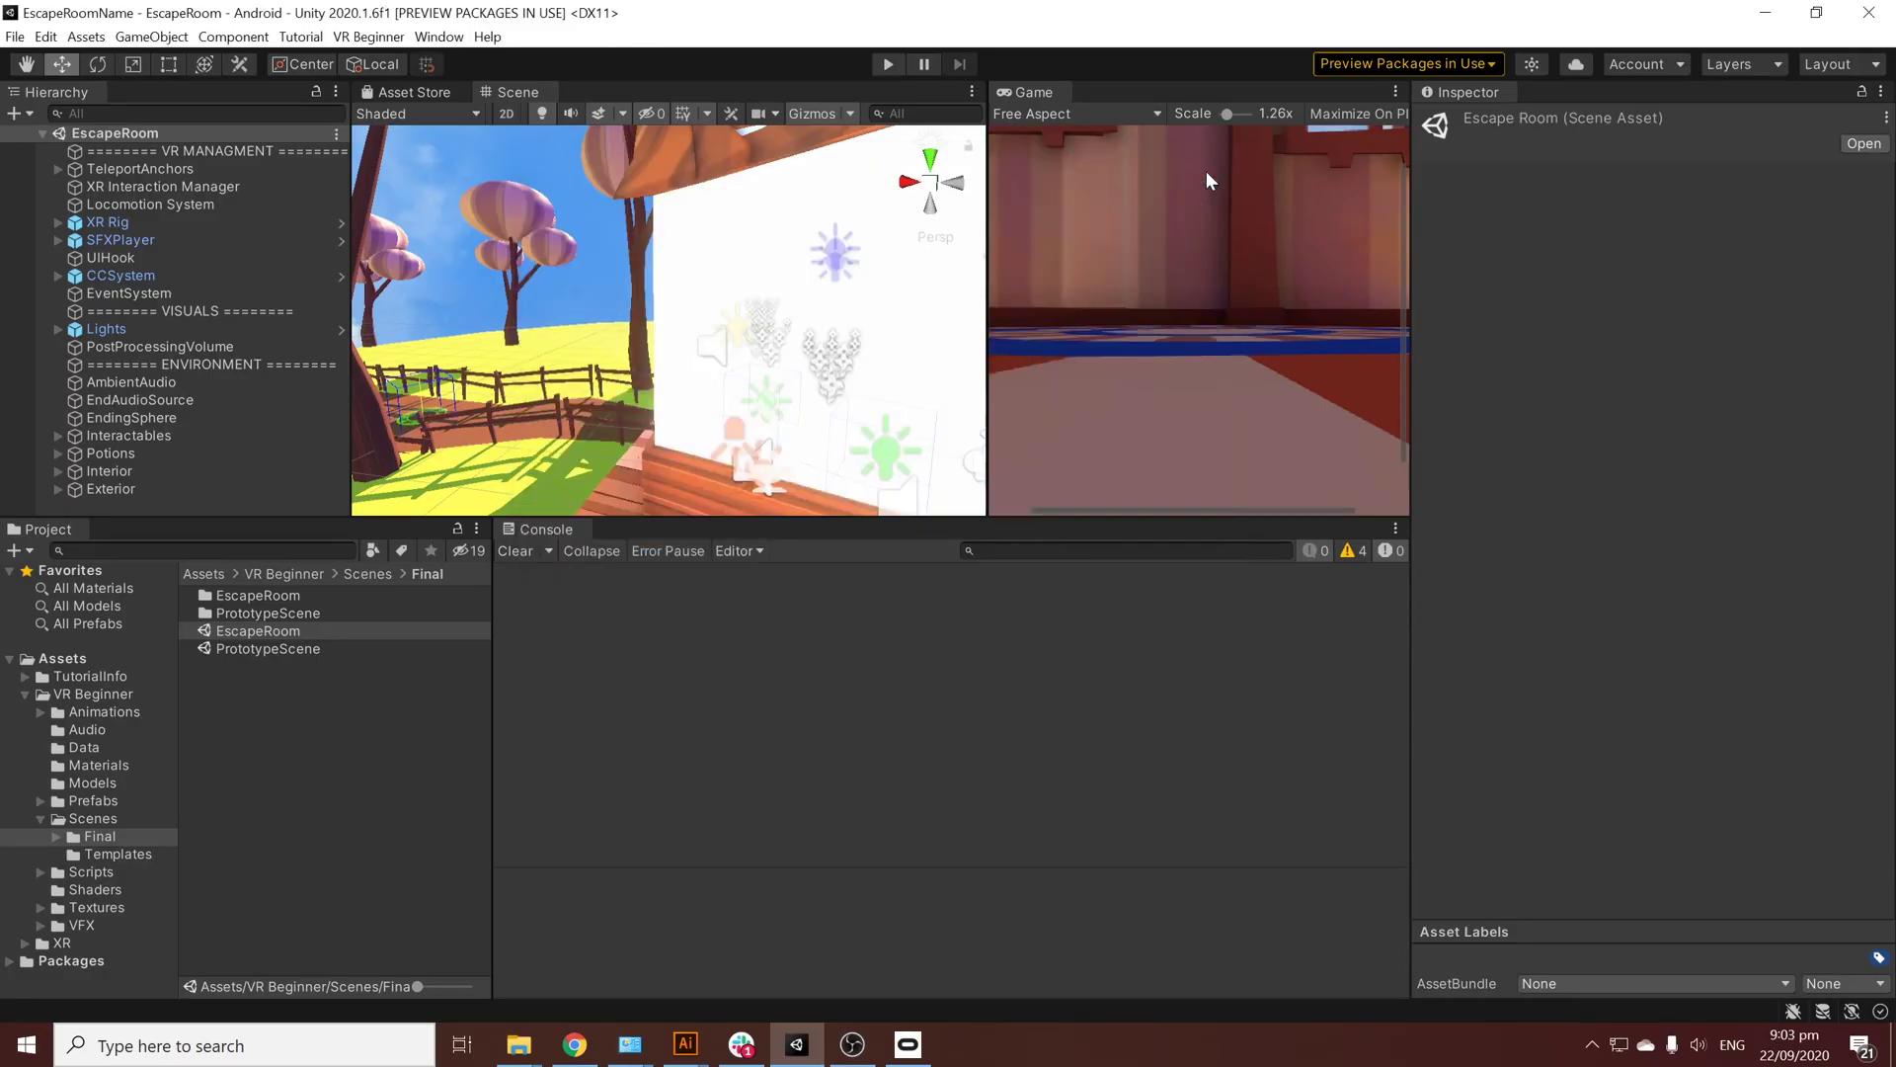
{"action": "left_click", "coordinate": [911, 1045]}
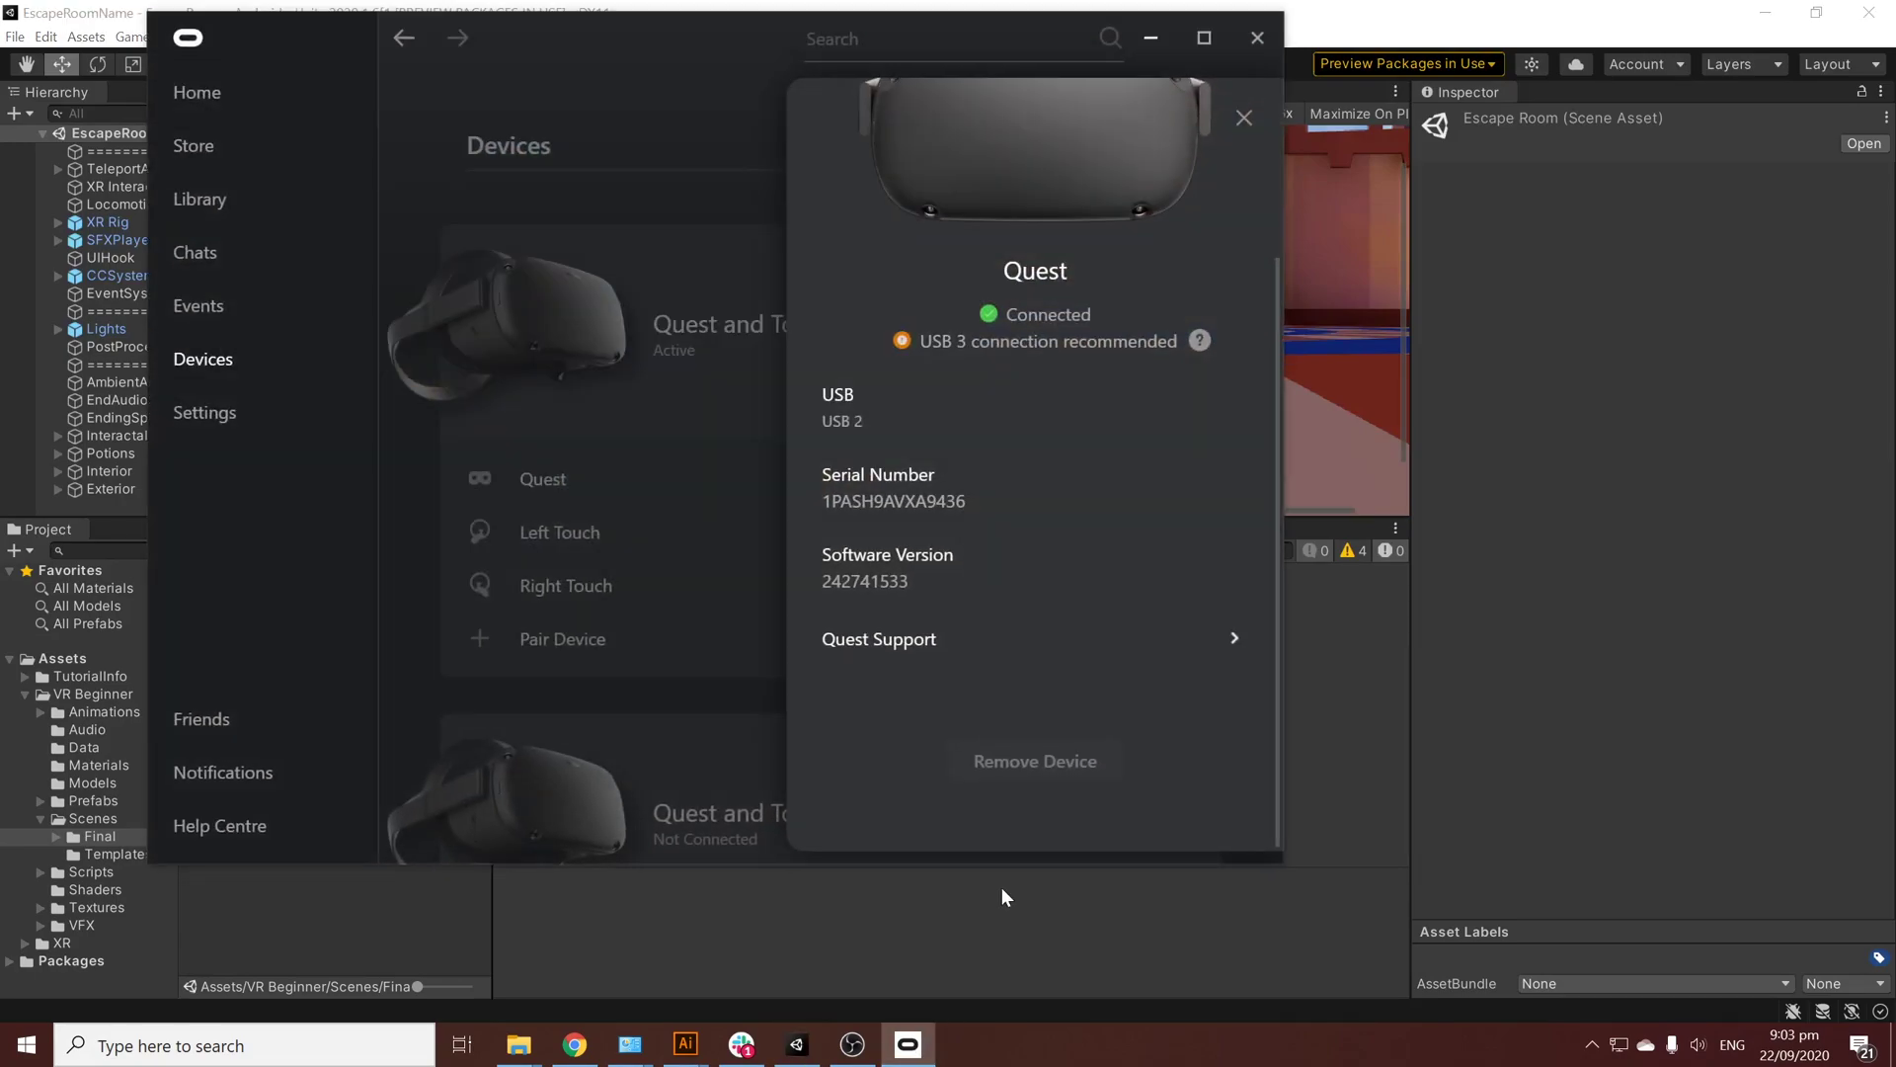
{"action": "left_click", "coordinate": [404, 512]}
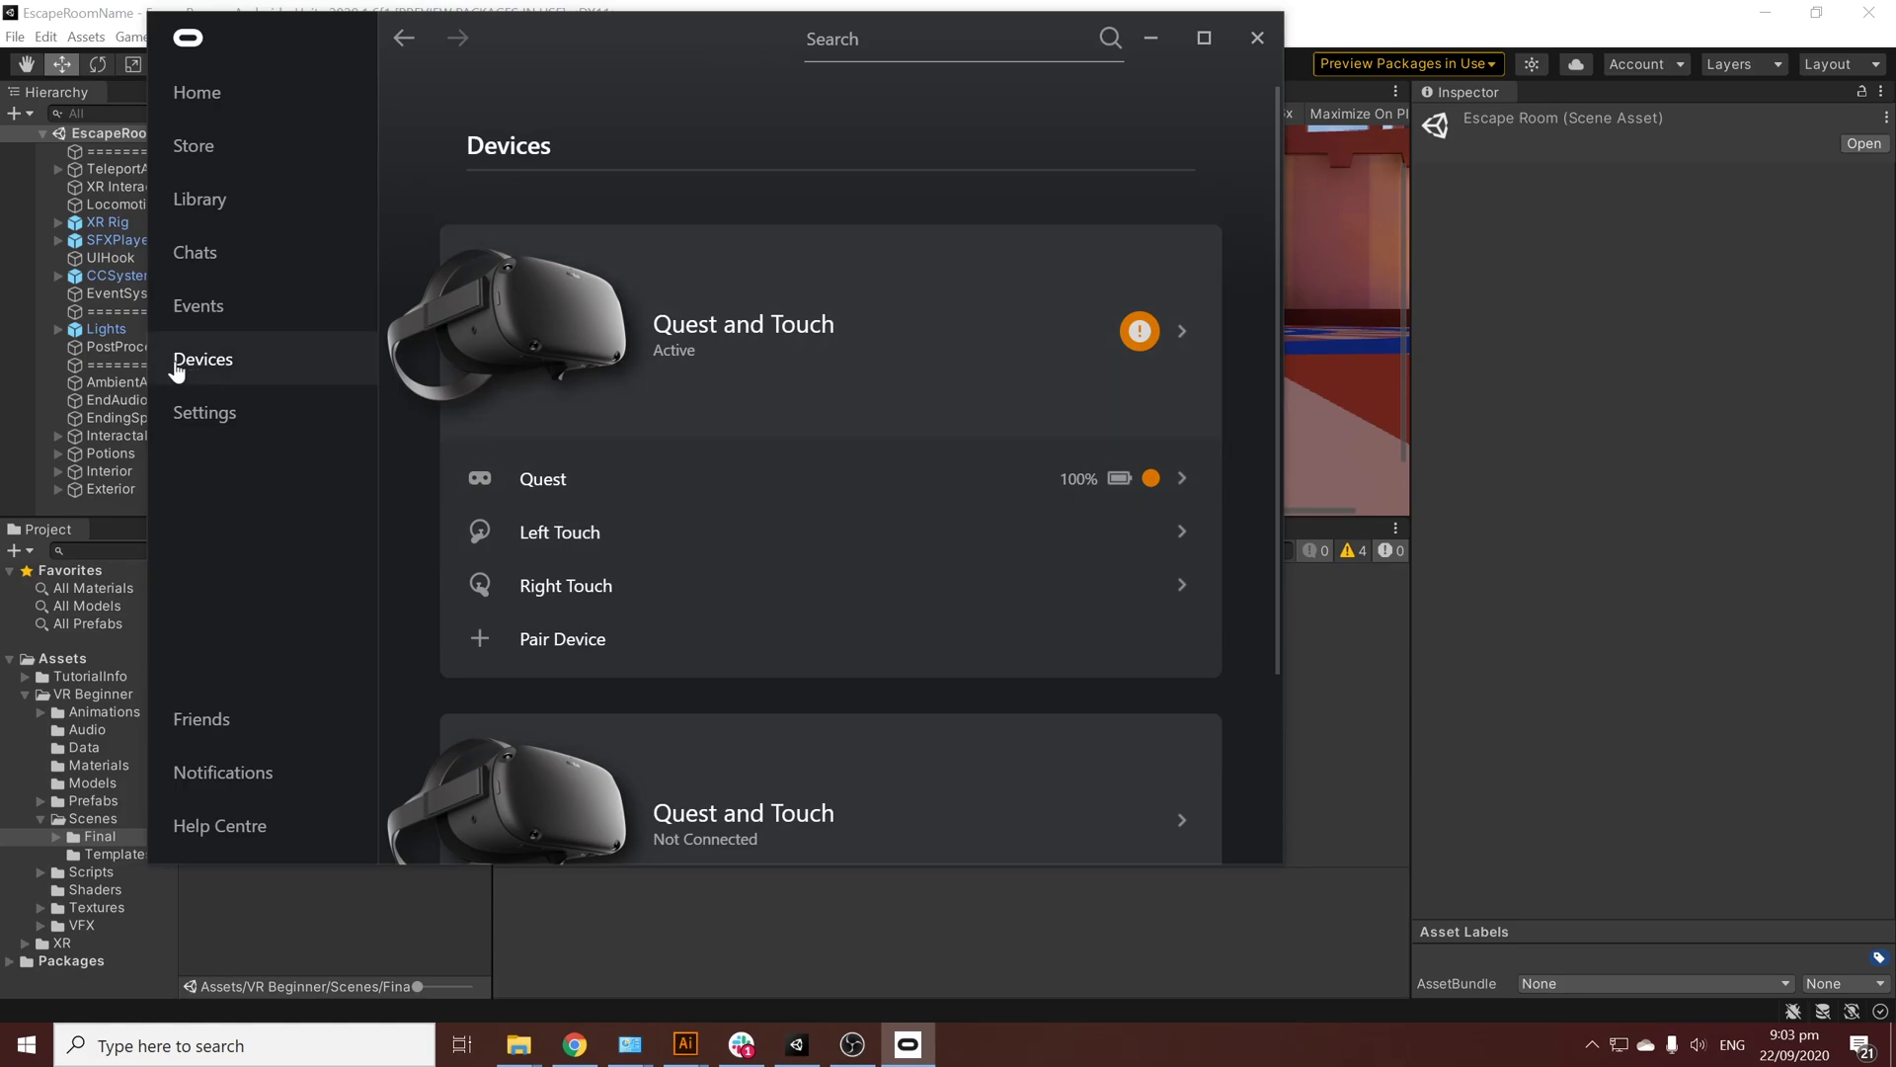
Step: Play-test EscapeRoom with a widened Game view, then stop play mode
{"action": "left_click", "coordinate": [1151, 38]}
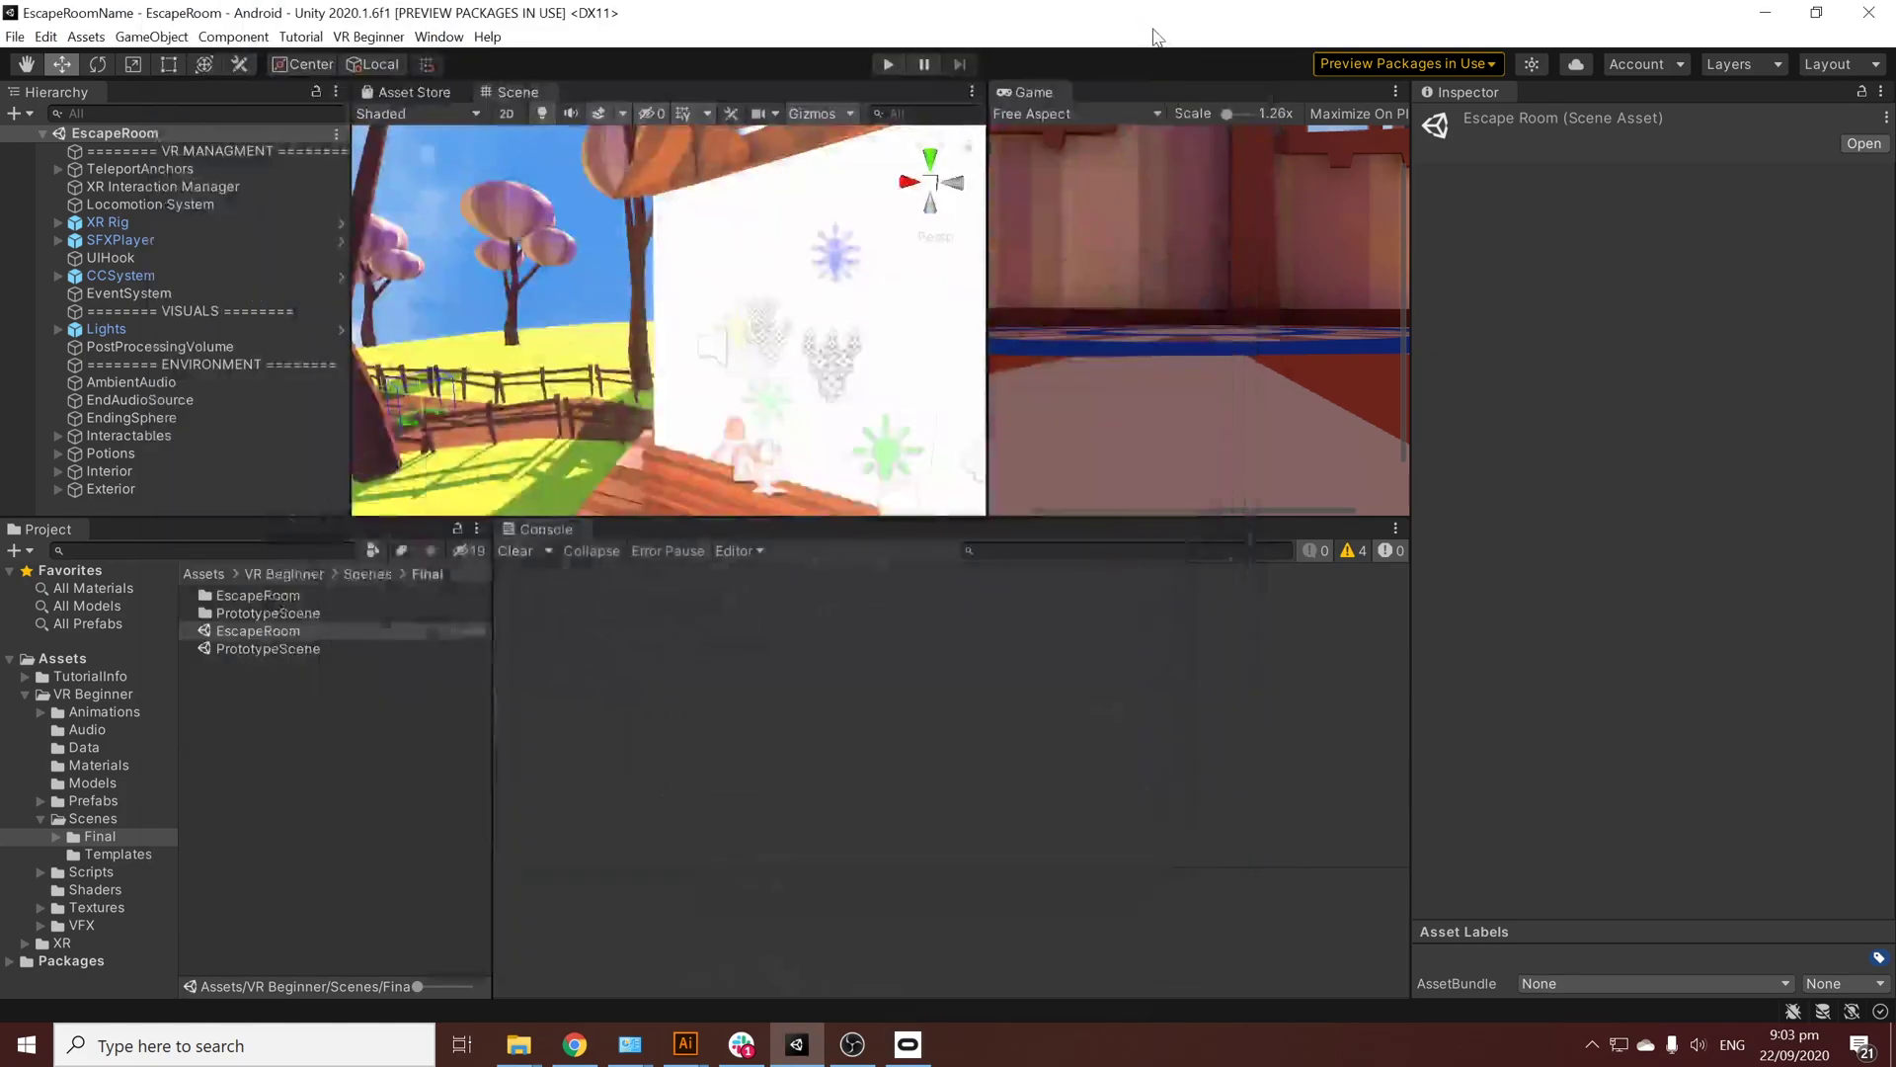
{"action": "left_click", "coordinate": [277, 630]}
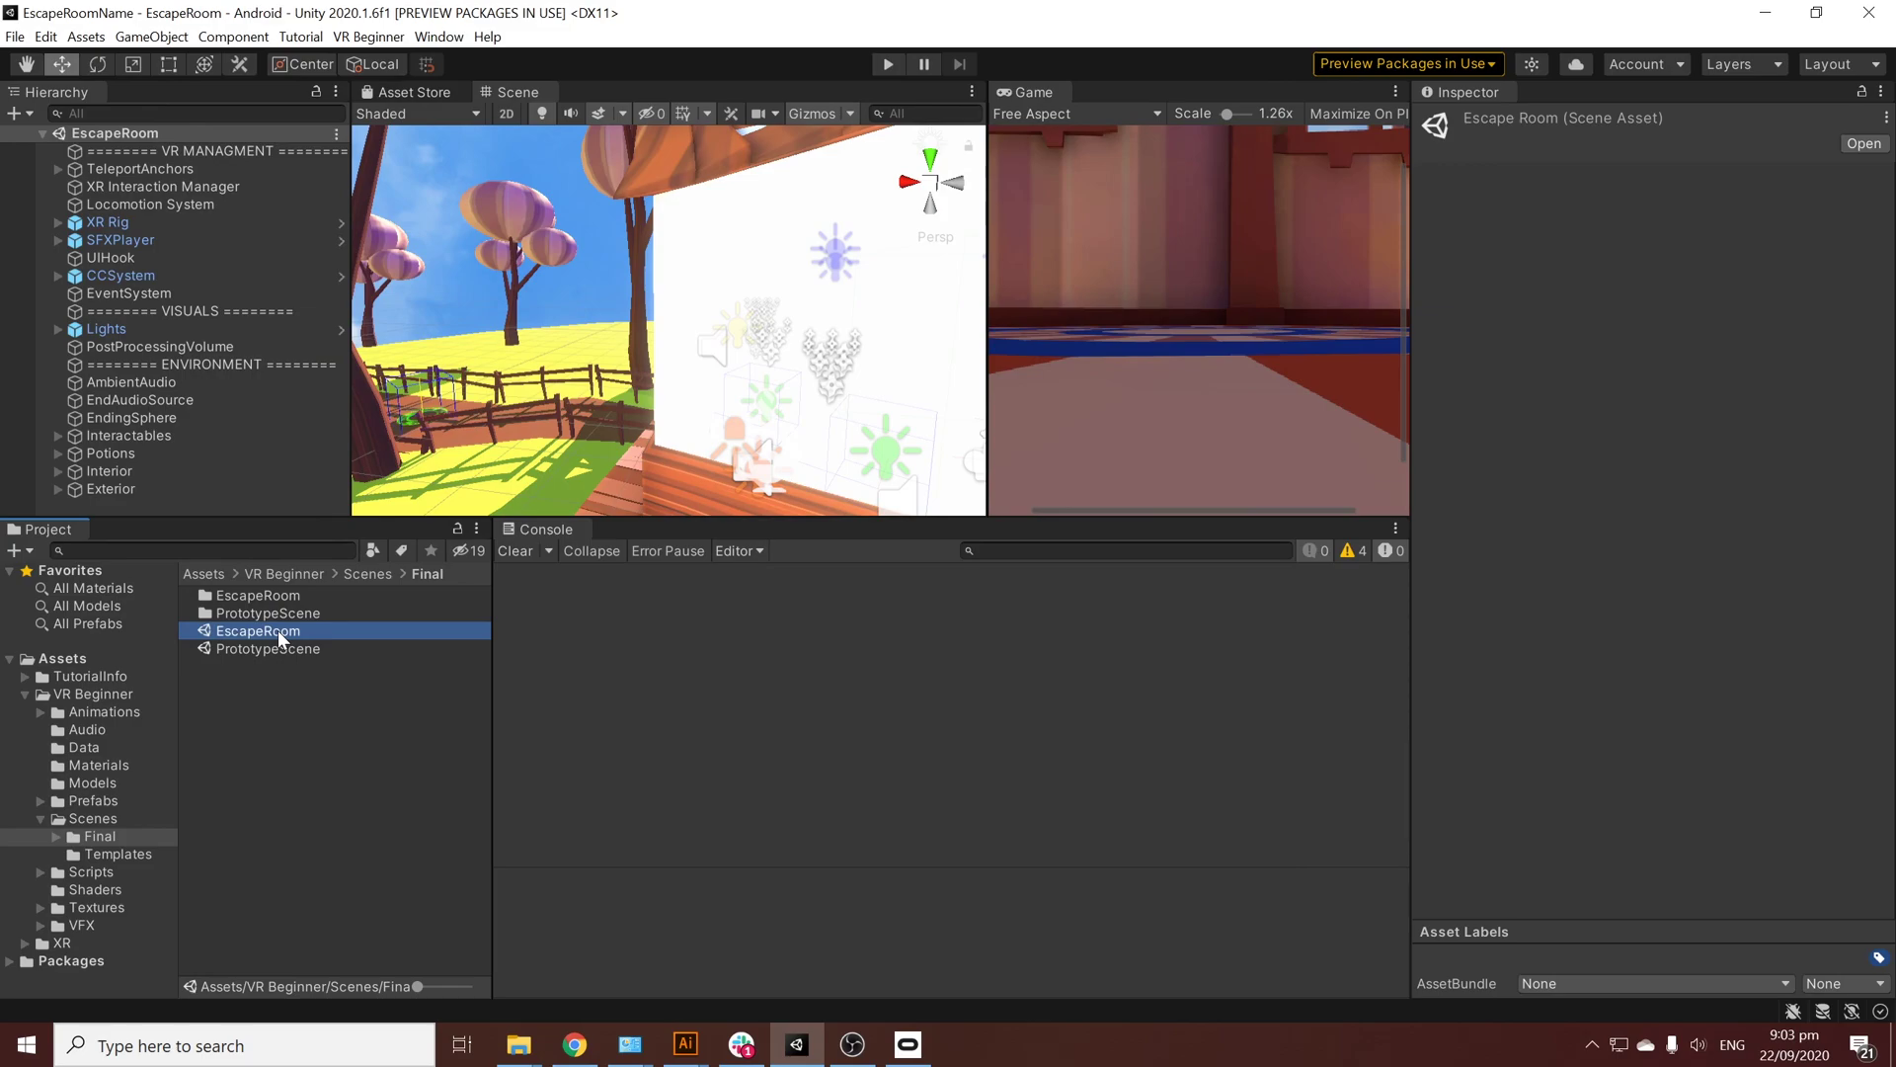
{"action": "left_click", "coordinate": [886, 63]}
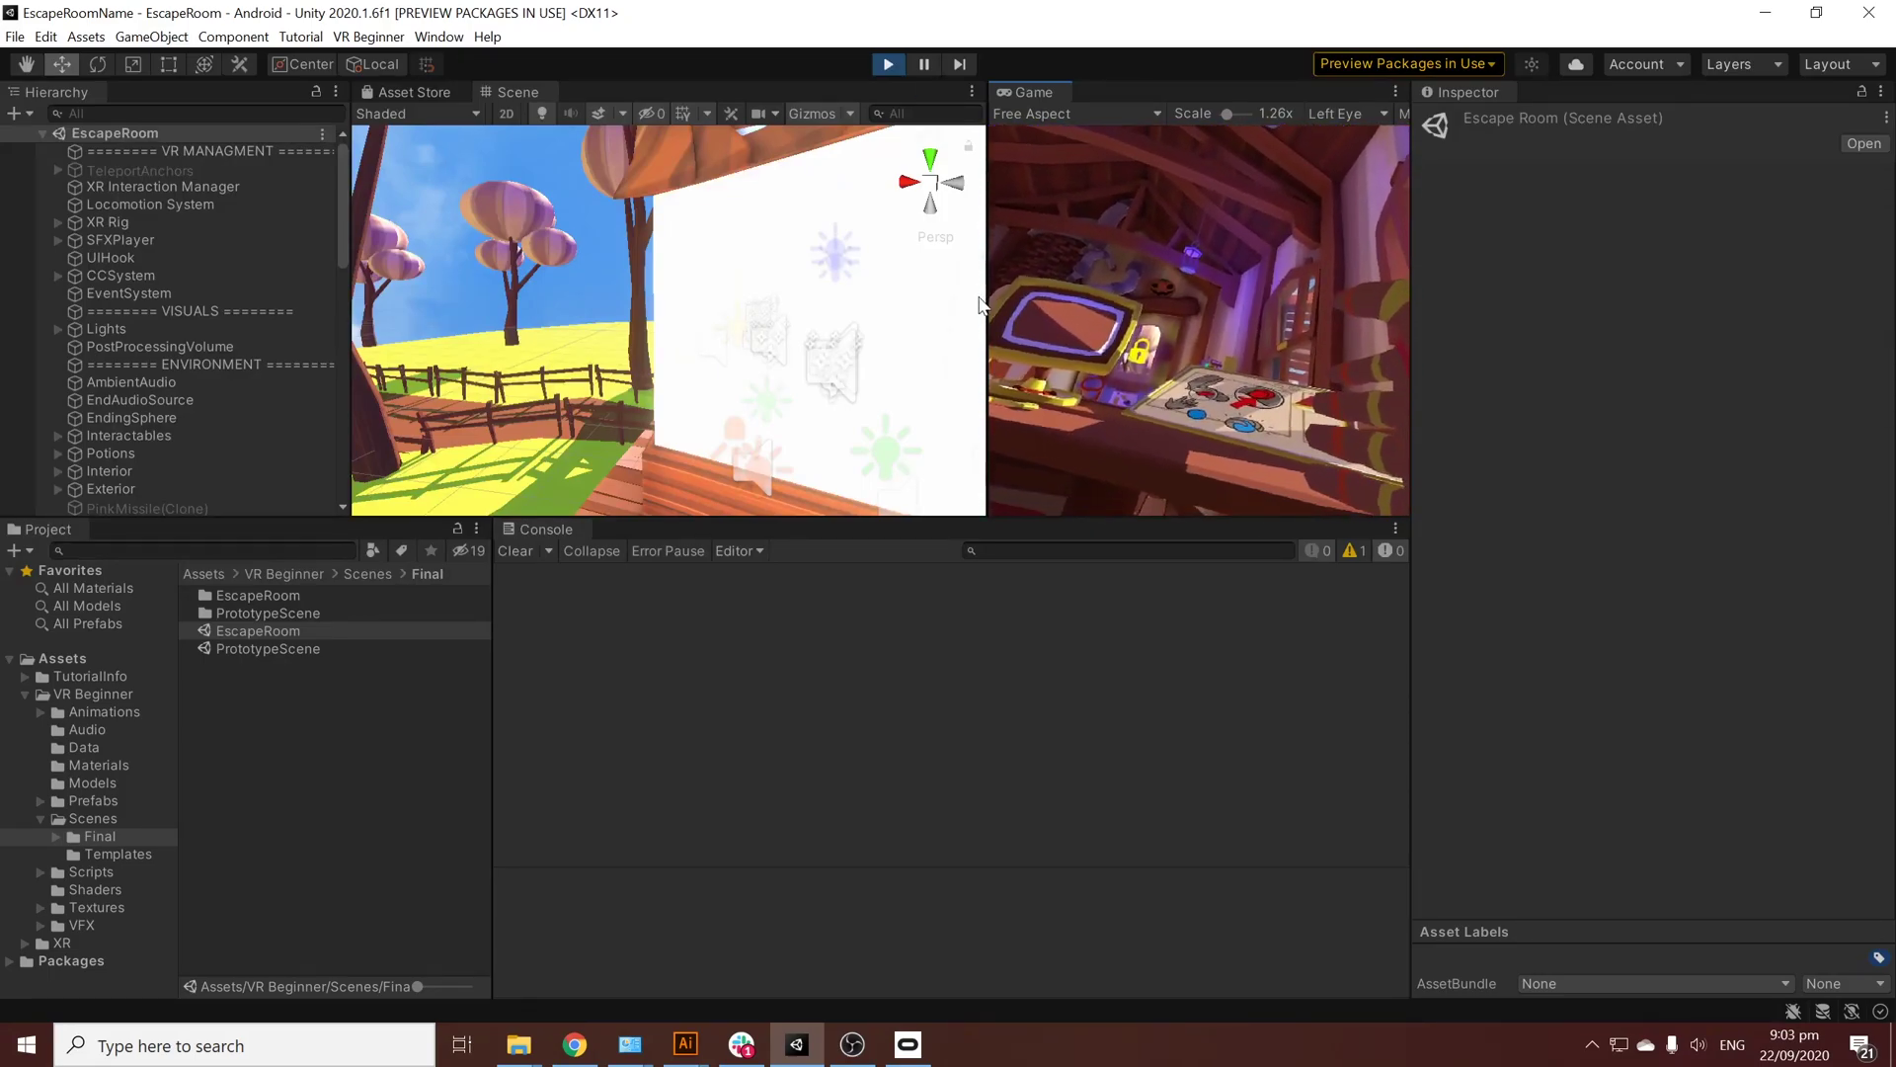
{"action": "left_click_drag", "start_coordinate": [987, 316], "coordinate": [637, 327]}
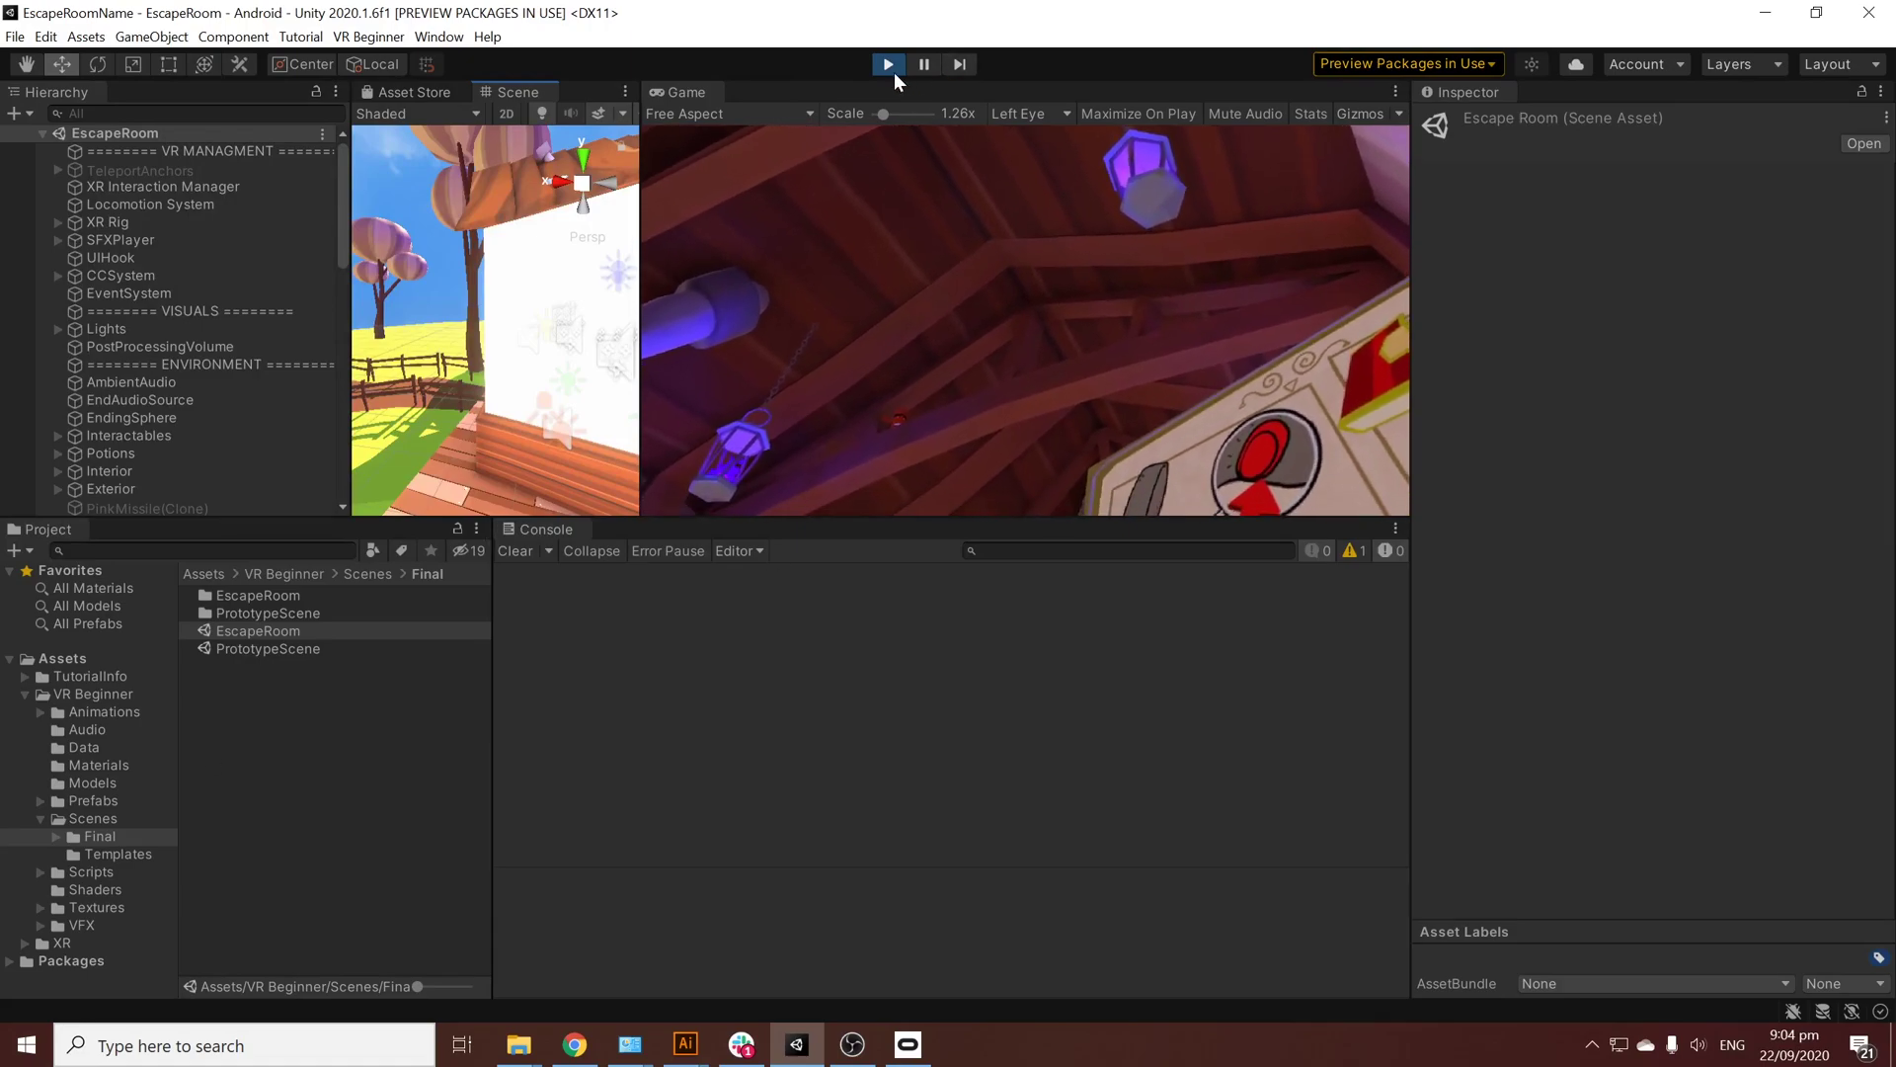
{"action": "left_click", "coordinate": [890, 73]}
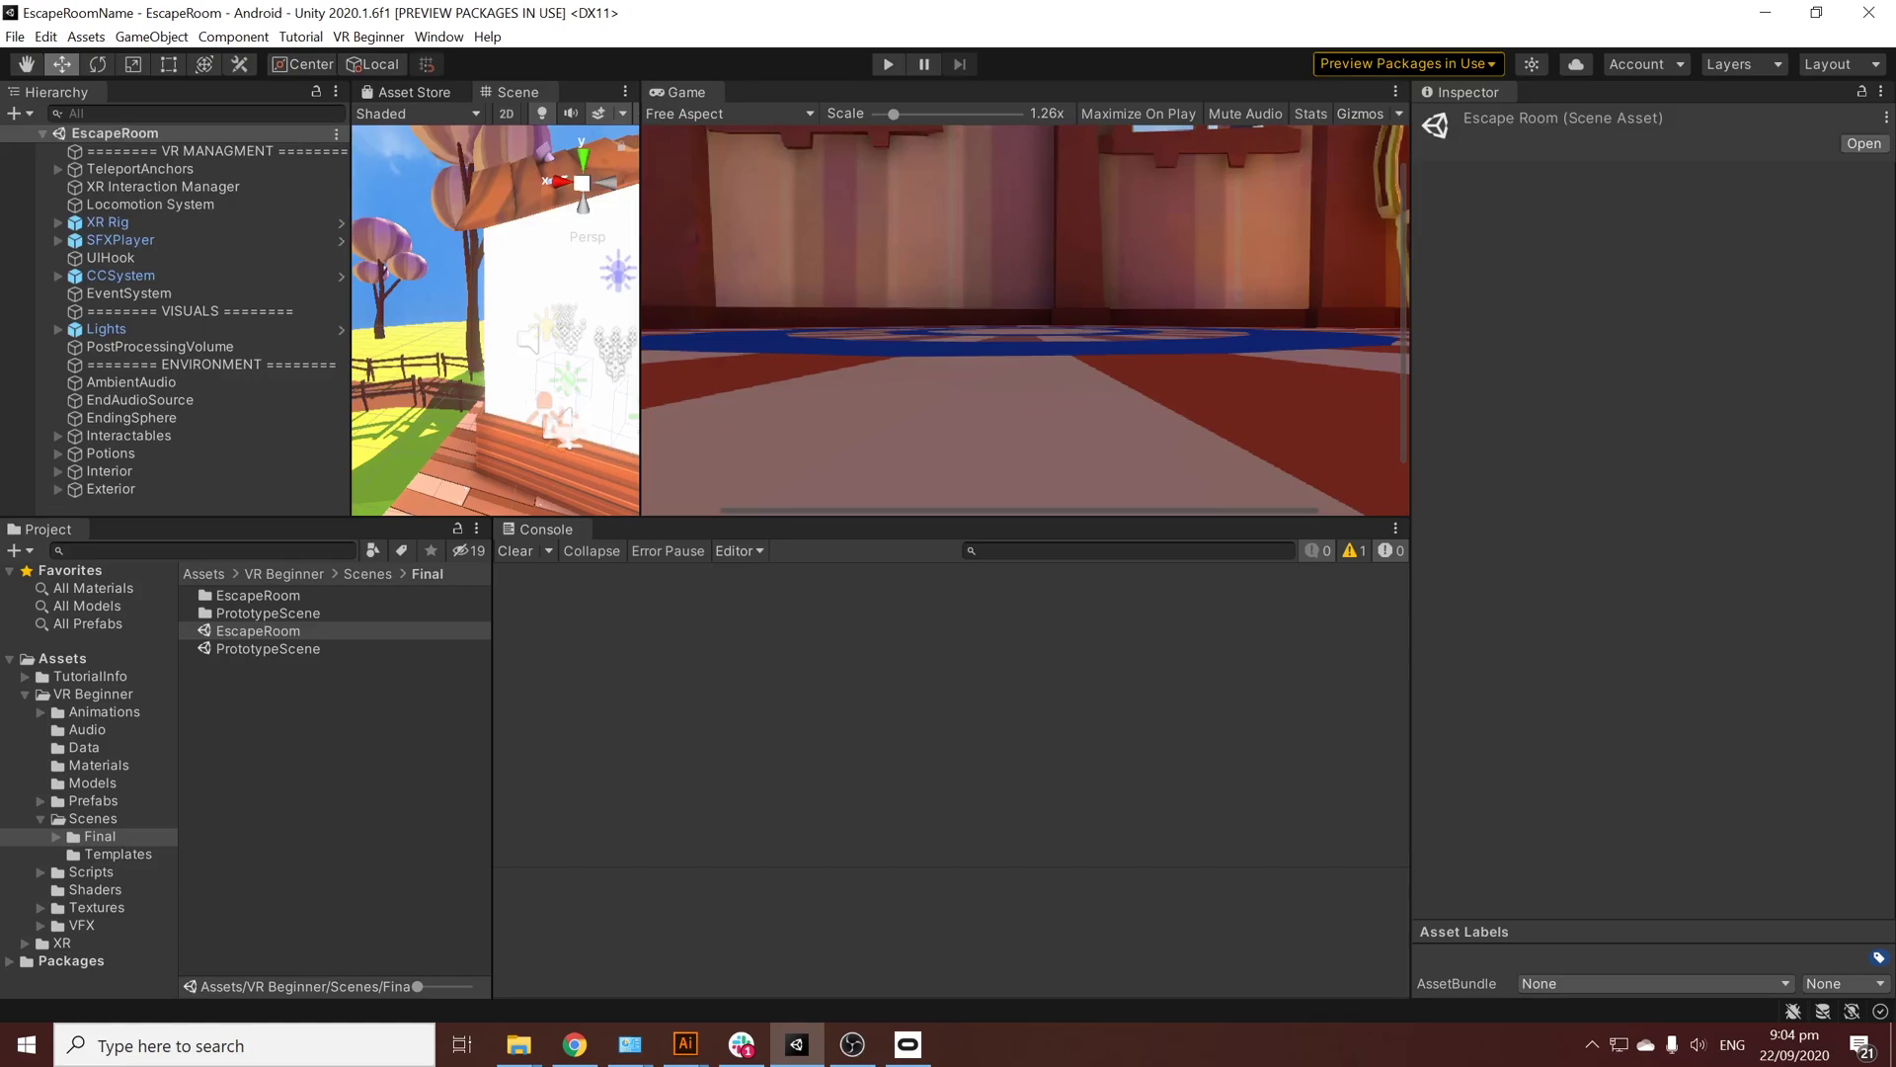
Step: Open PrototypeScene, enlarge the Scene view, and orbit to frame the props on the pedestals
{"action": "double_click", "coordinate": [277, 648]}
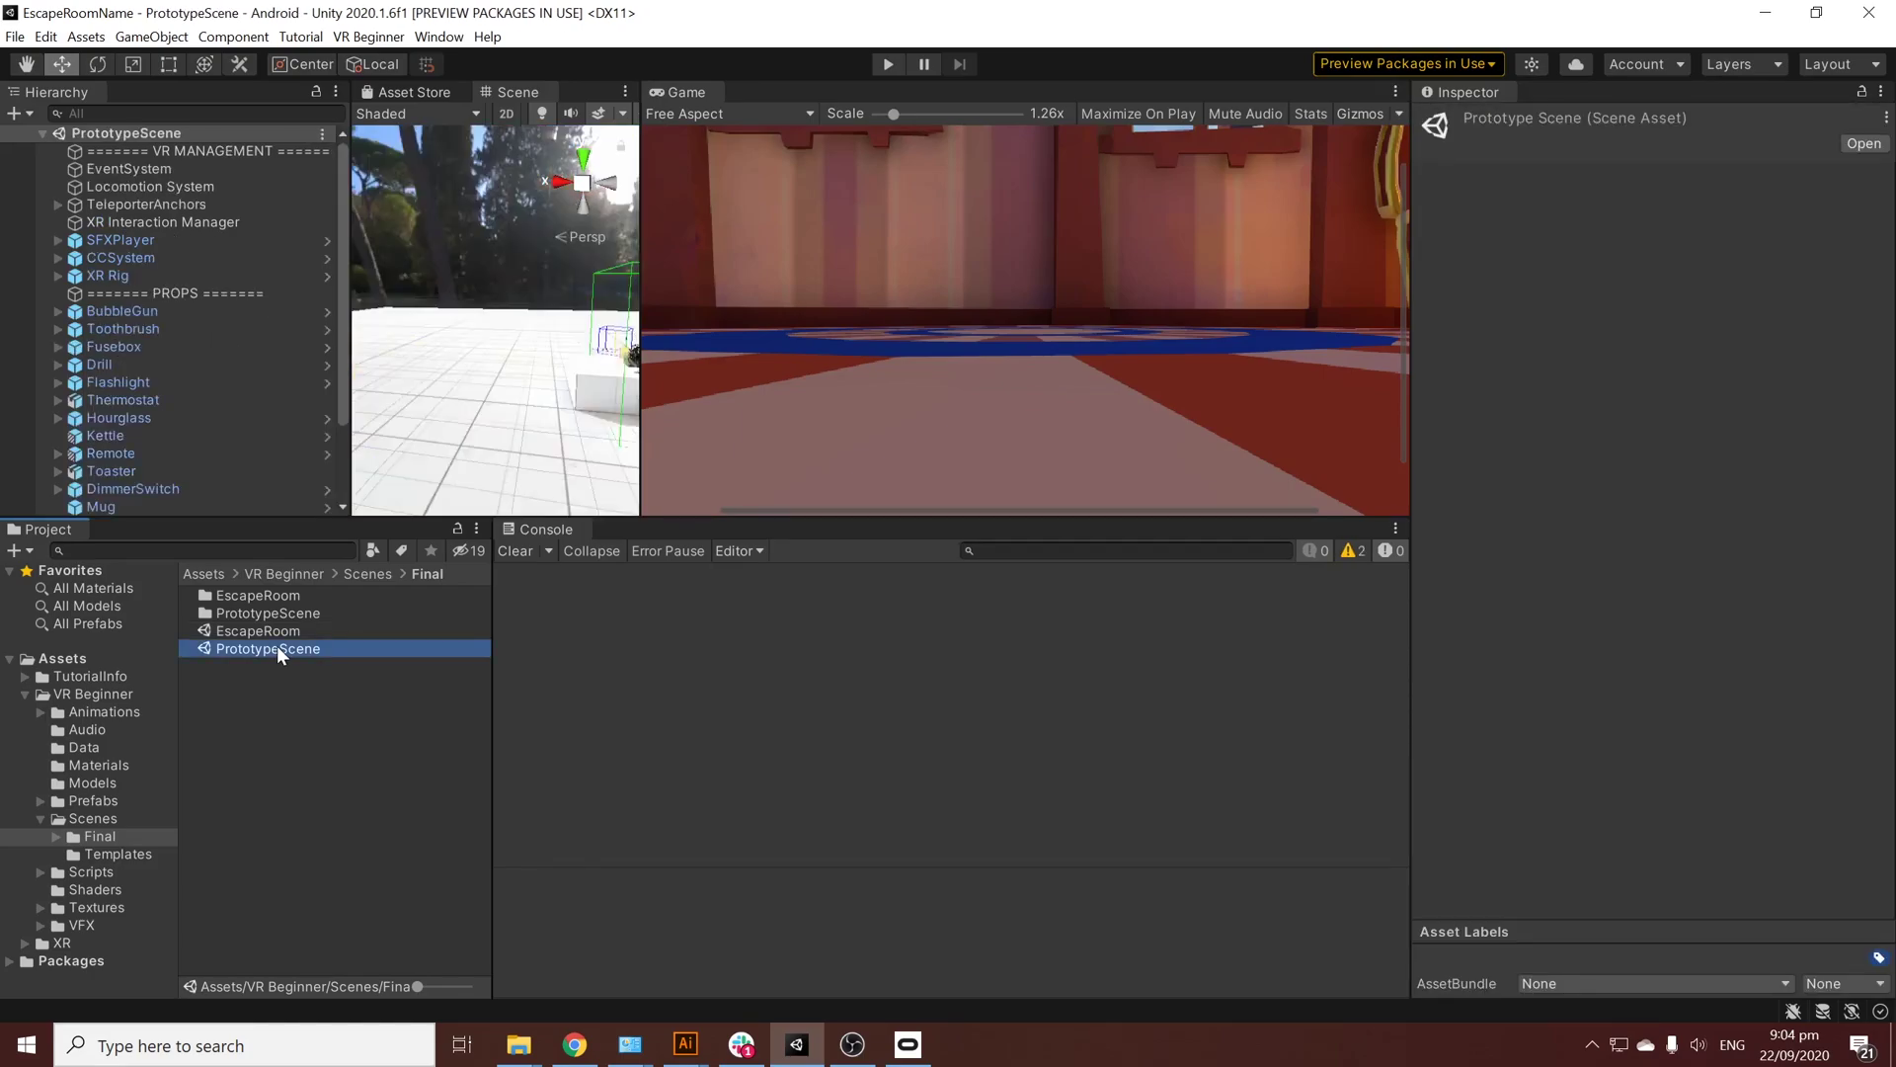
{"action": "left_click_drag", "start_coordinate": [640, 415], "coordinate": [802, 439]}
{"action": "left_click_drag", "start_coordinate": [758, 514], "coordinate": [714, 735]}
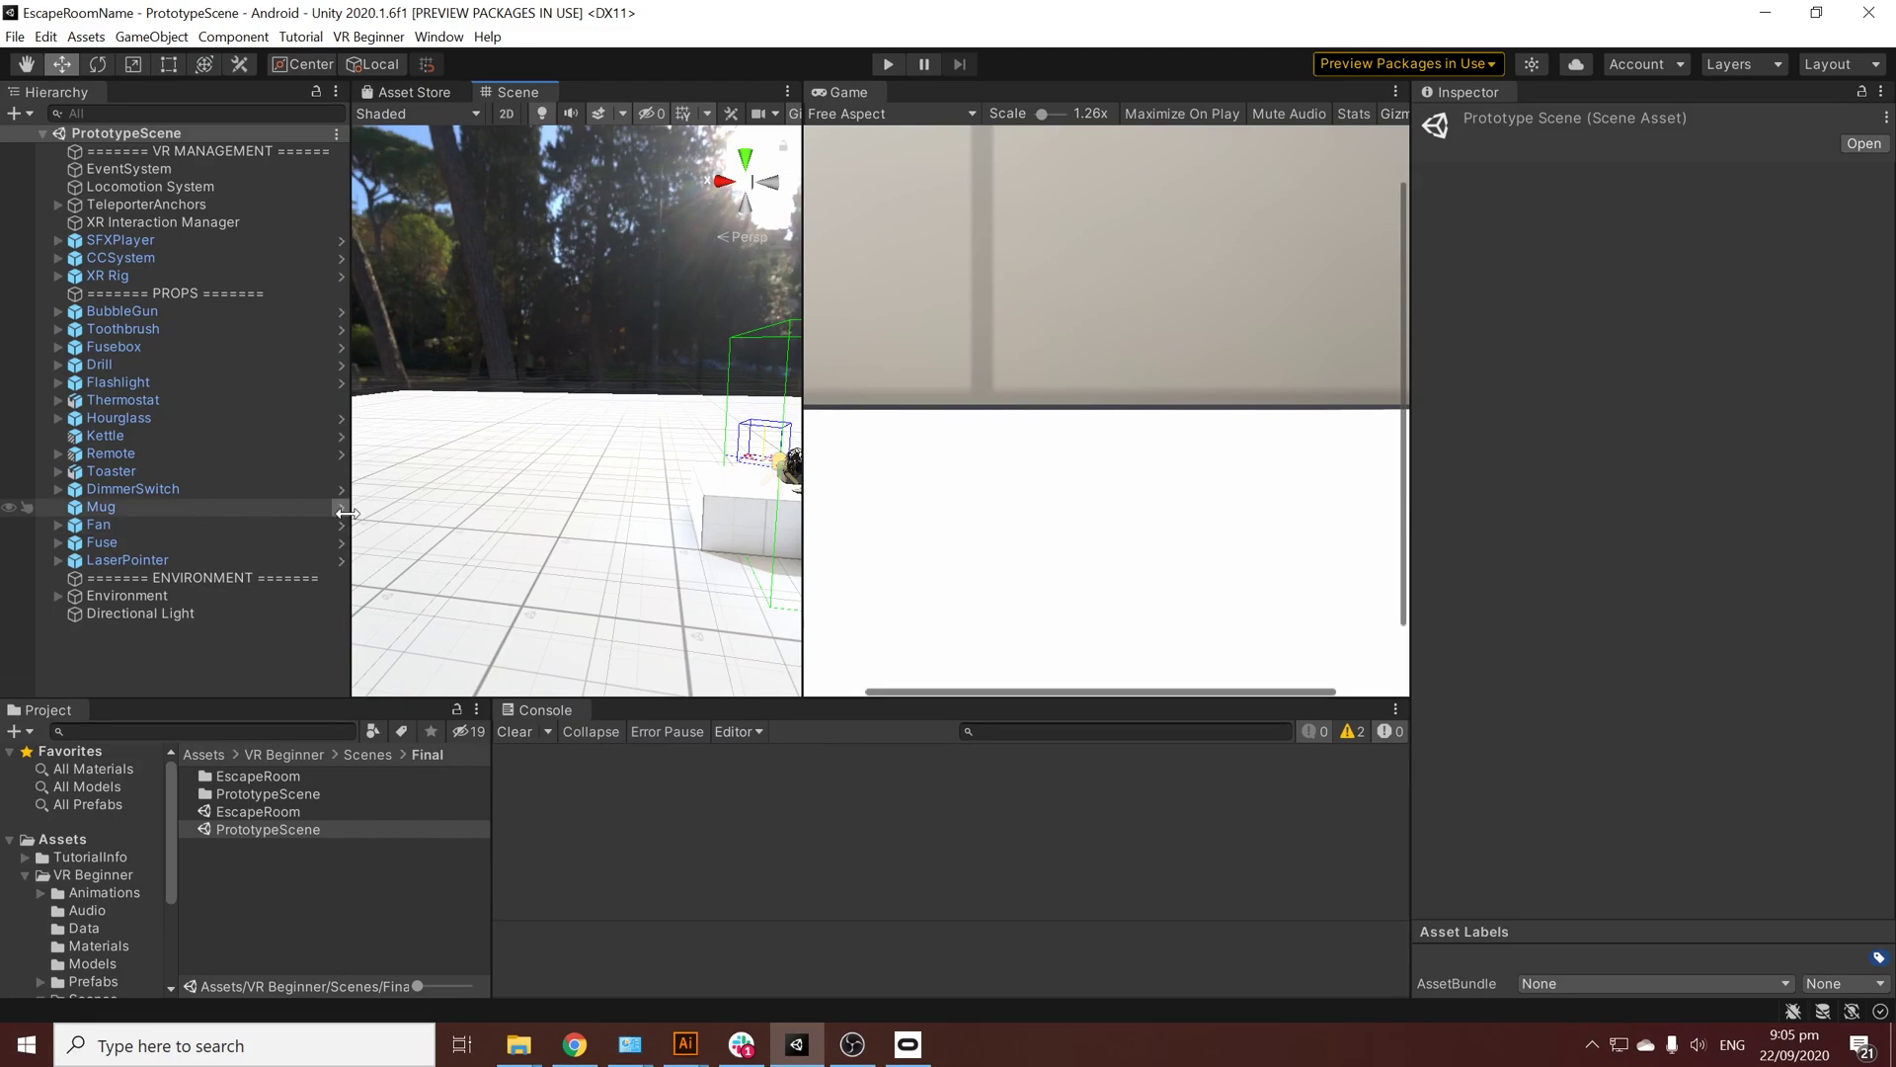
{"action": "left_click_drag", "start_coordinate": [352, 510], "coordinate": [239, 514]}
{"action": "left_click_drag", "start_coordinate": [798, 485], "coordinate": [781, 489]}
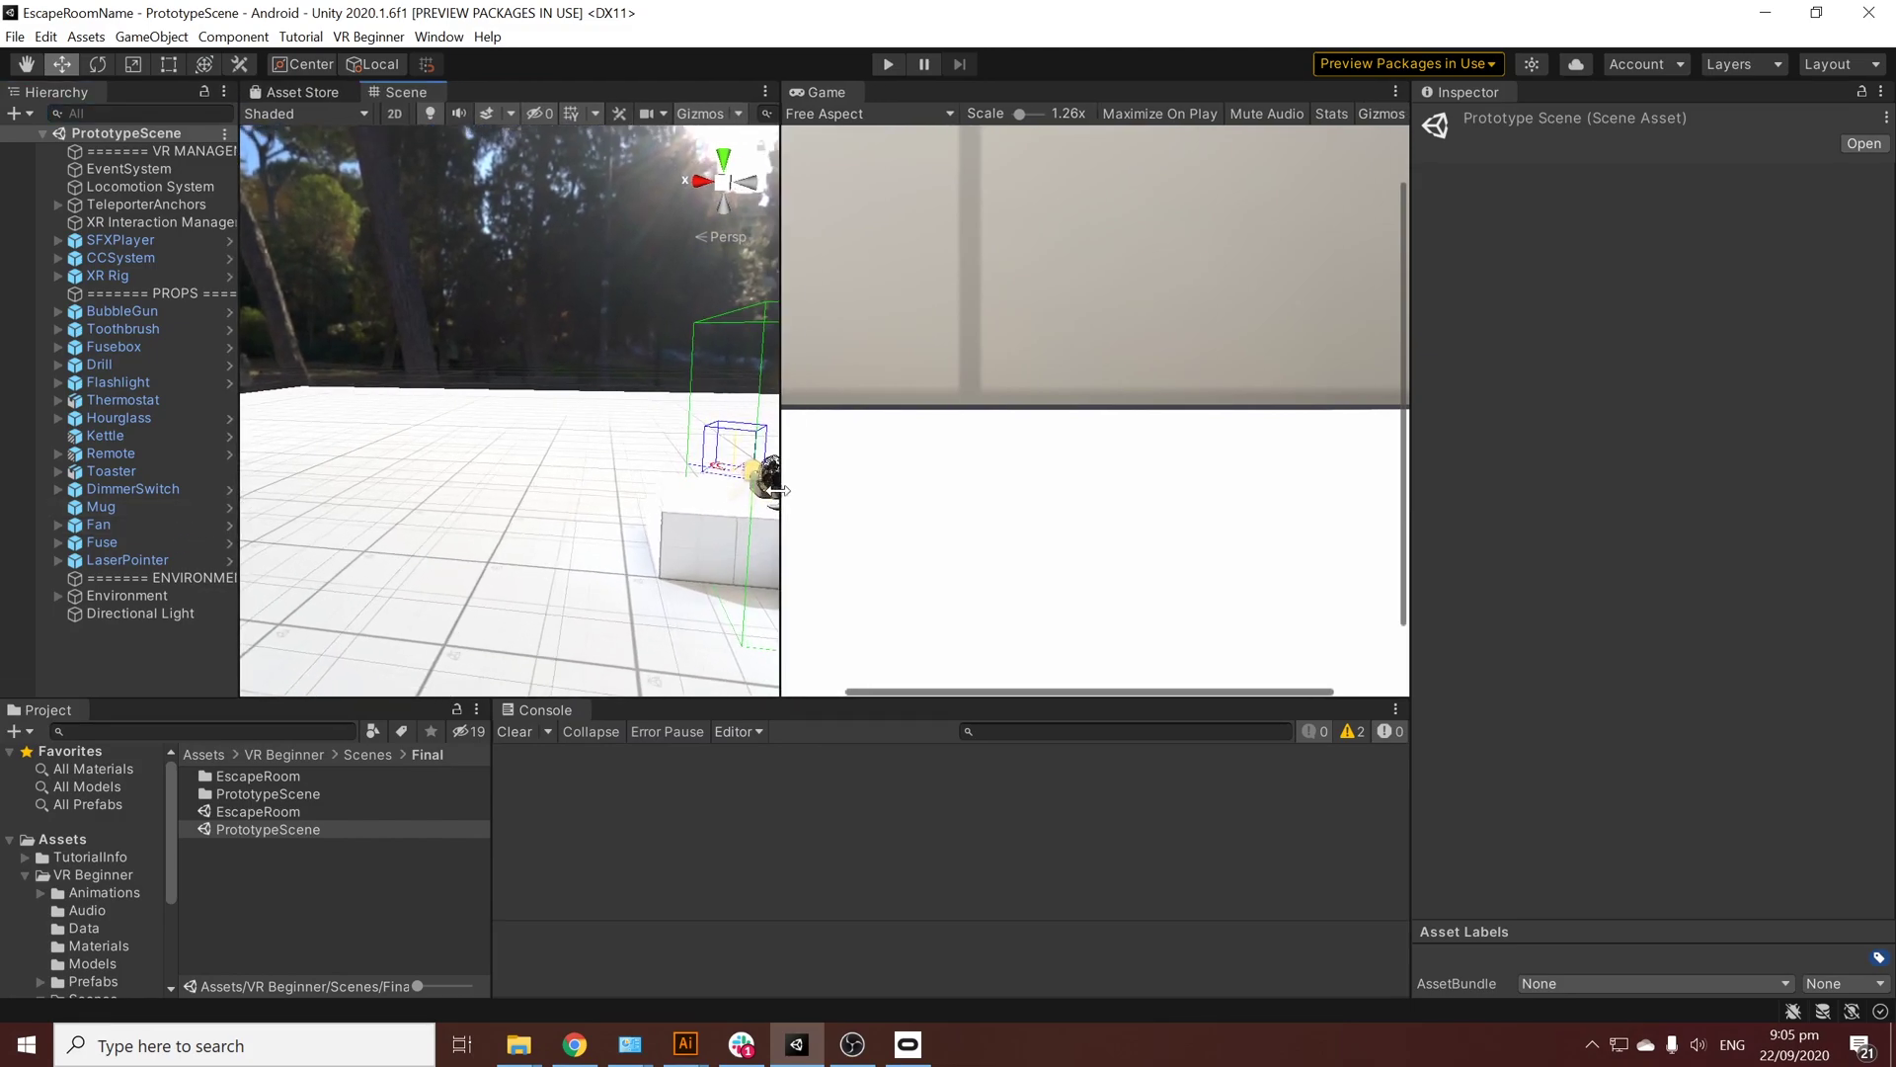
{"action": "right_click_drag", "start_coordinate": [773, 490], "coordinate": [882, 122]}
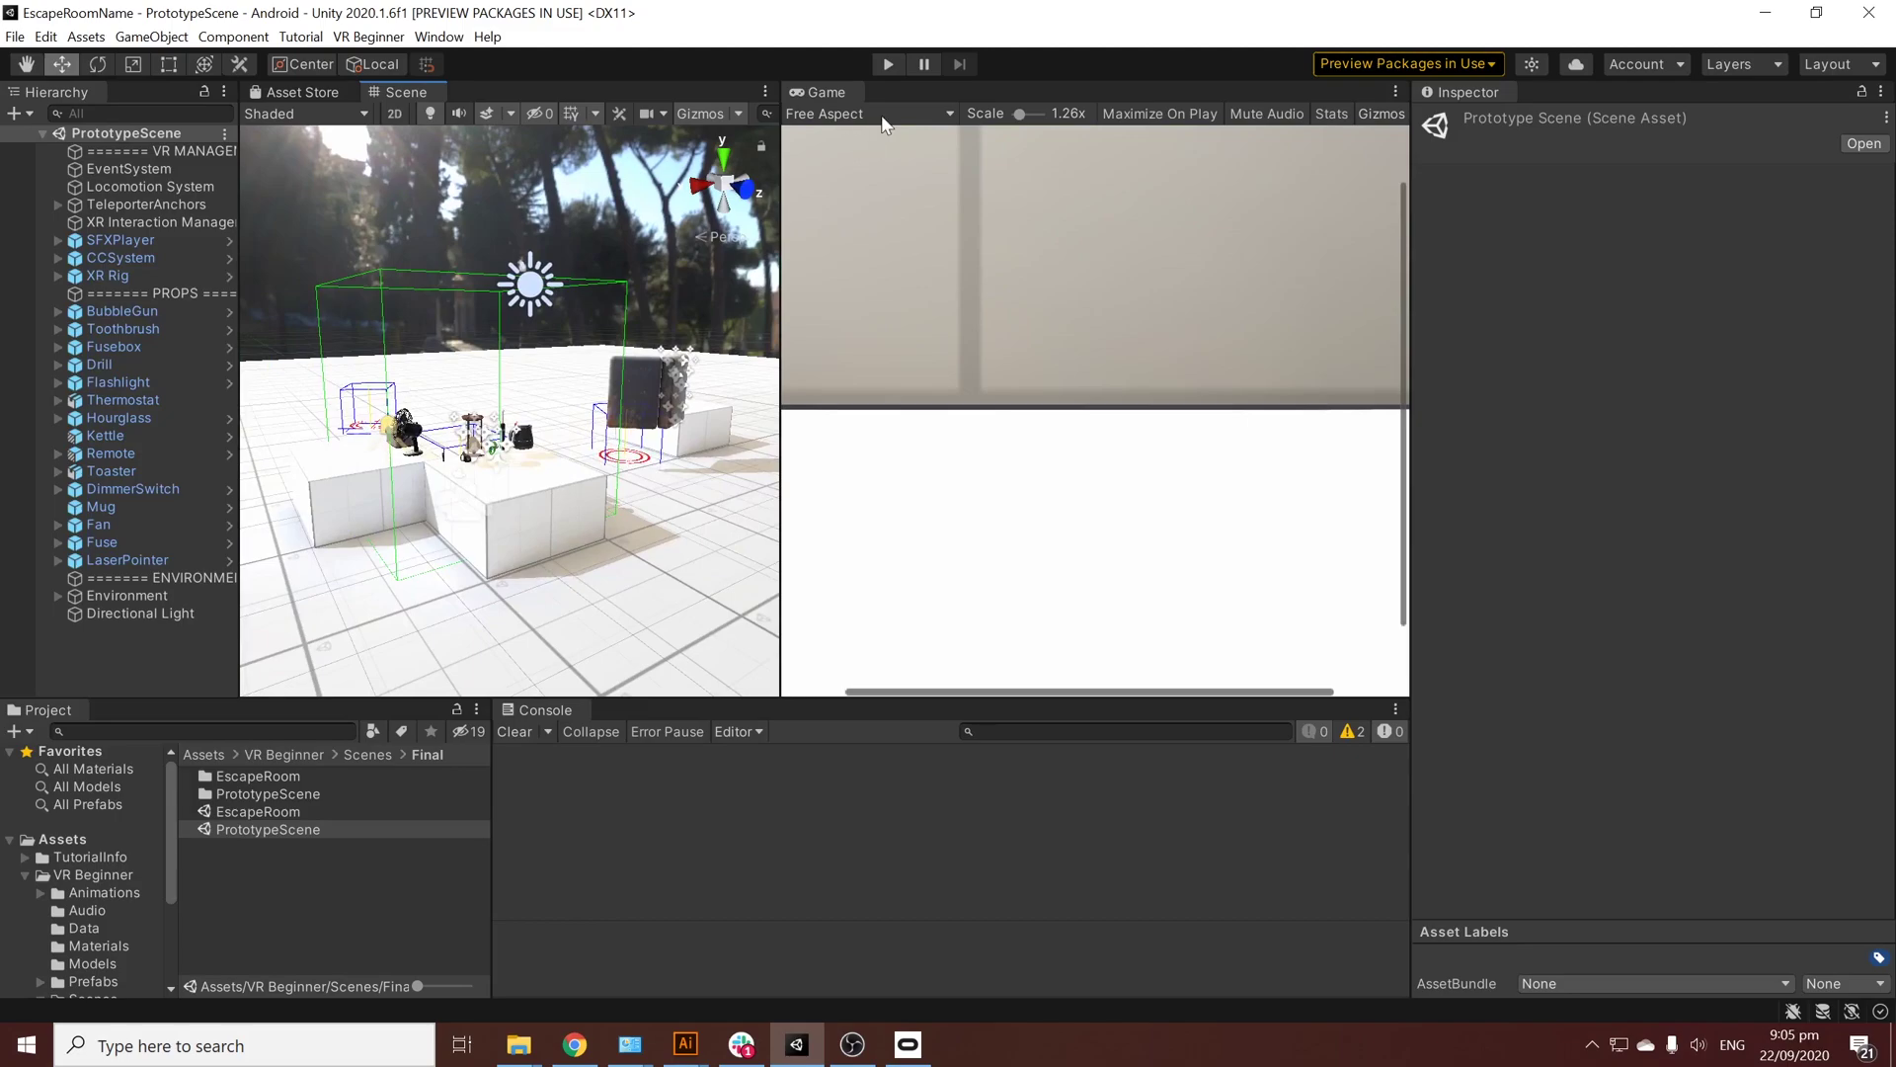
Step: Enter play mode to try out the PrototypeScene's props, fusebox and teleport targets
{"action": "left_click", "coordinate": [887, 65]}
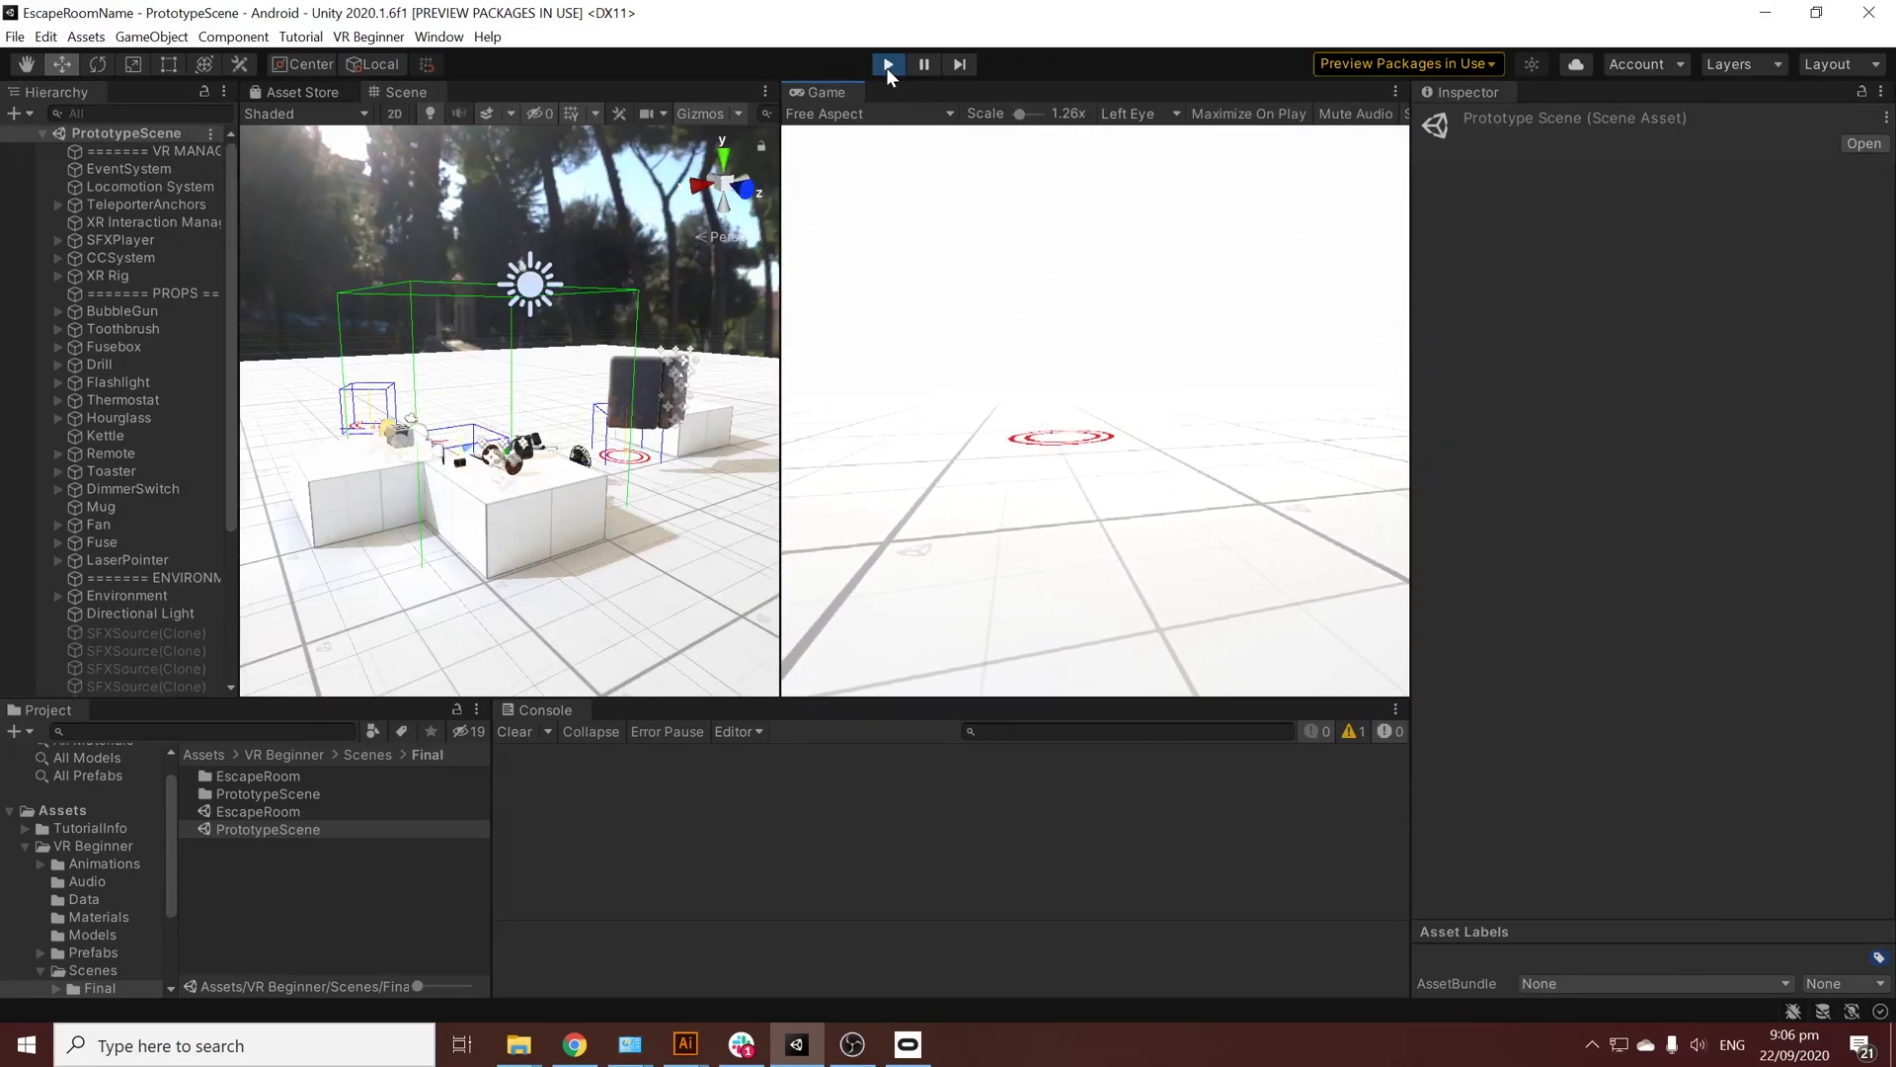
Step: Stop play mode and widen the Scene view
{"action": "left_click", "coordinate": [888, 65]}
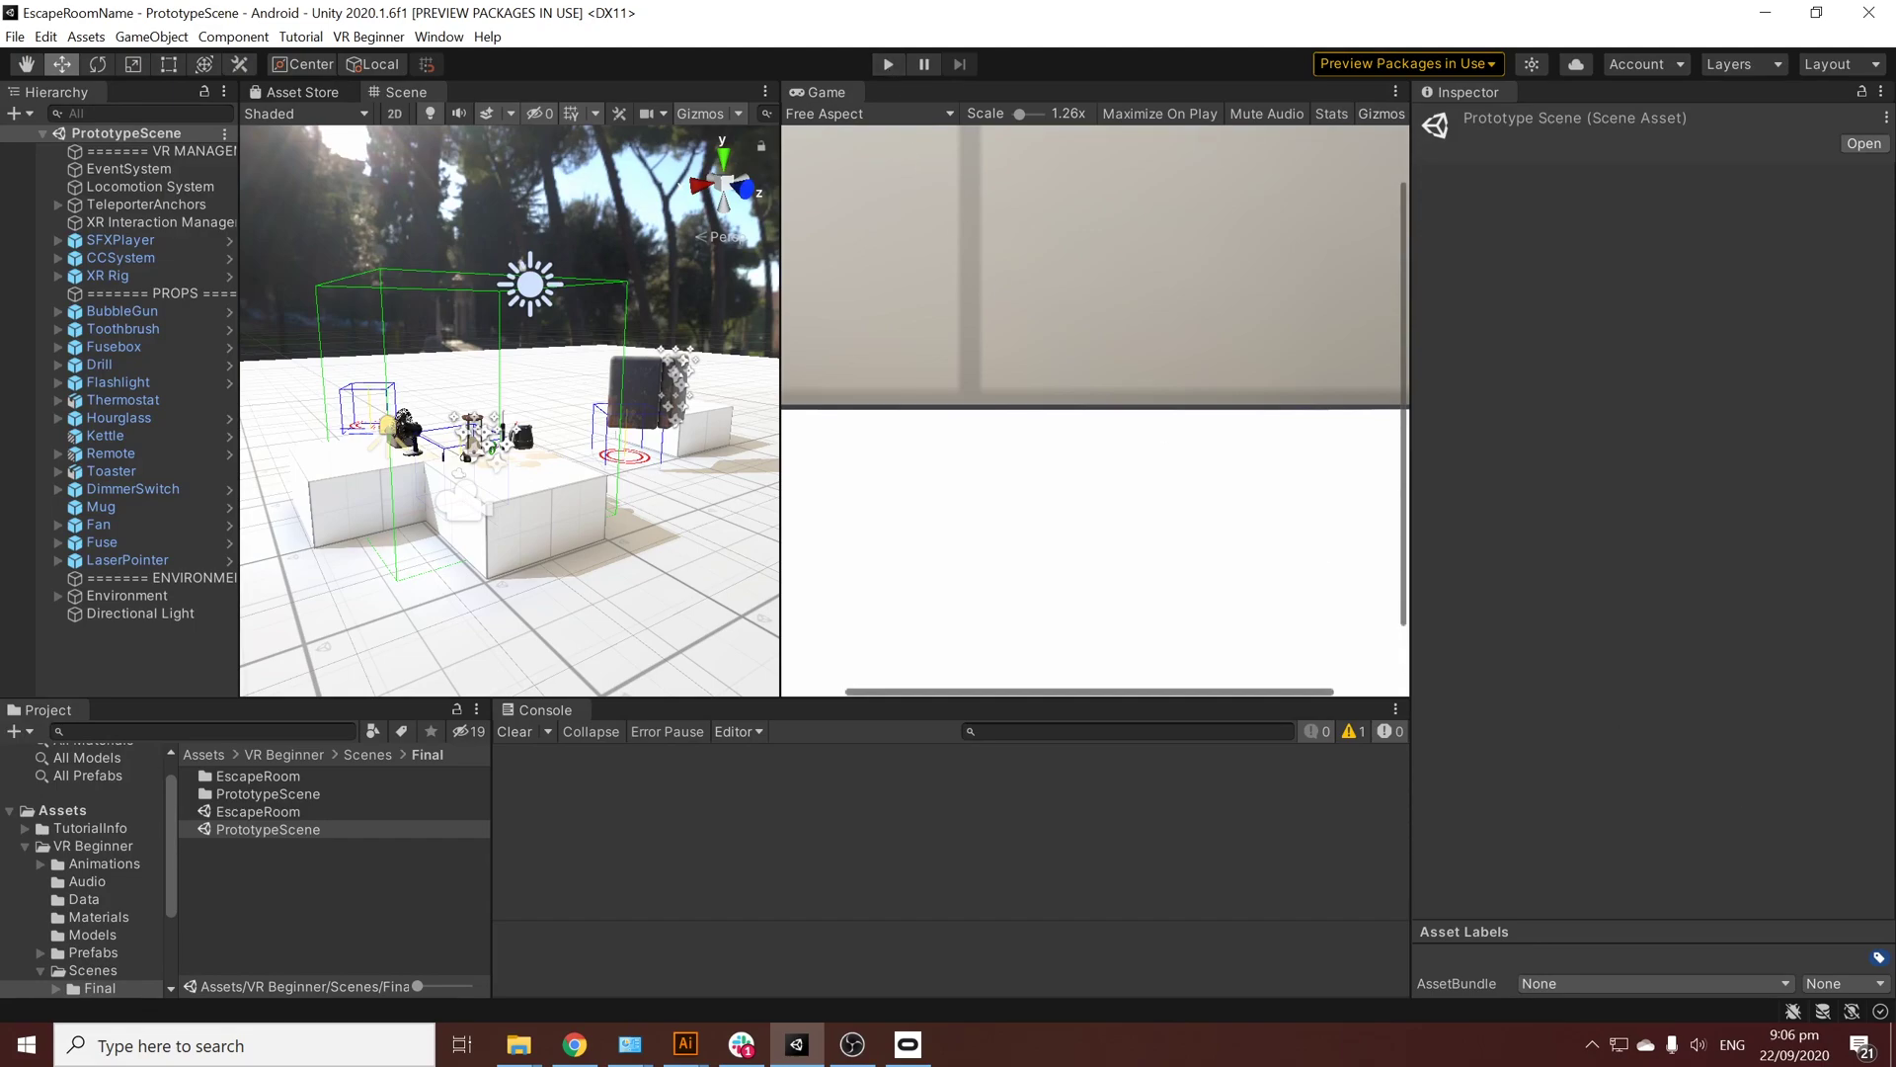
{"action": "key", "text": "alt+Tab"}
{"action": "left_click_drag", "start_coordinate": [778, 470], "coordinate": [999, 507]}
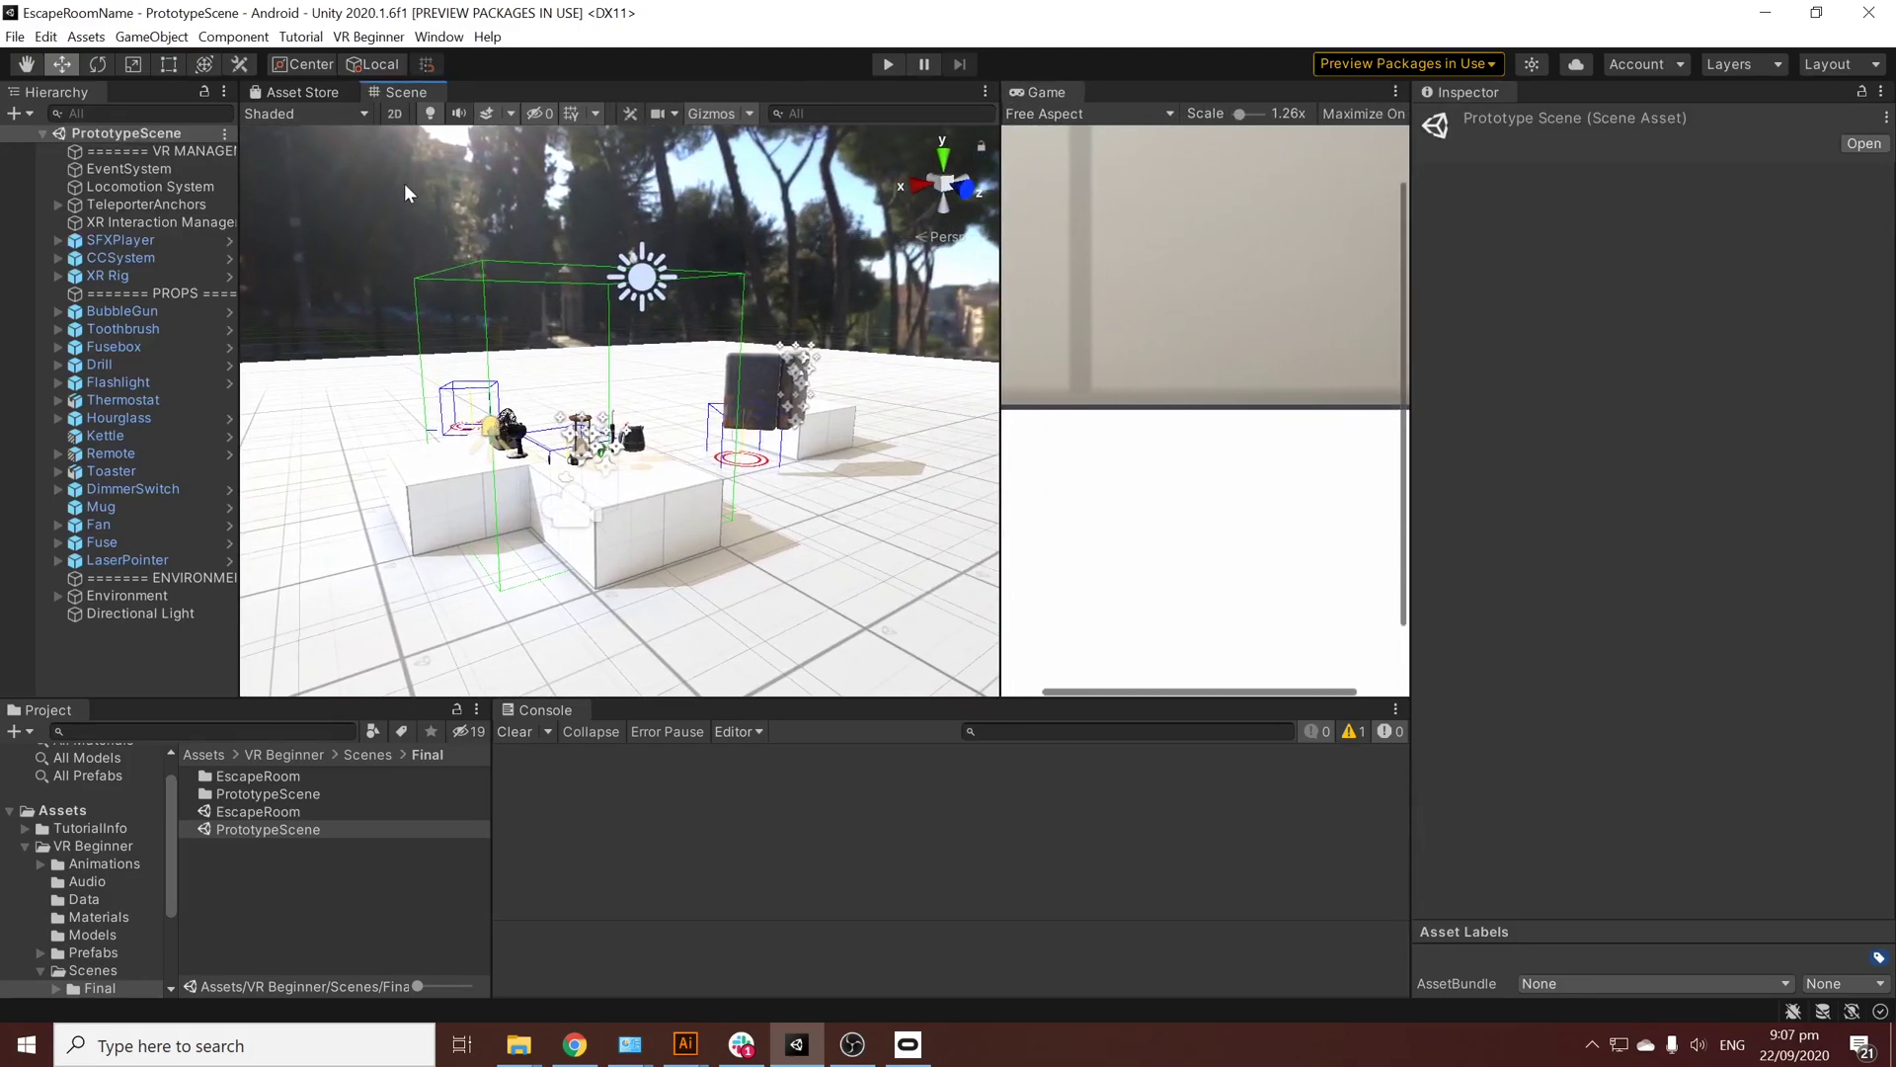
Step: Create a new prototype scene from the VR Beginner menu and save it as MyScene.unity
{"action": "left_click", "coordinate": [368, 37]}
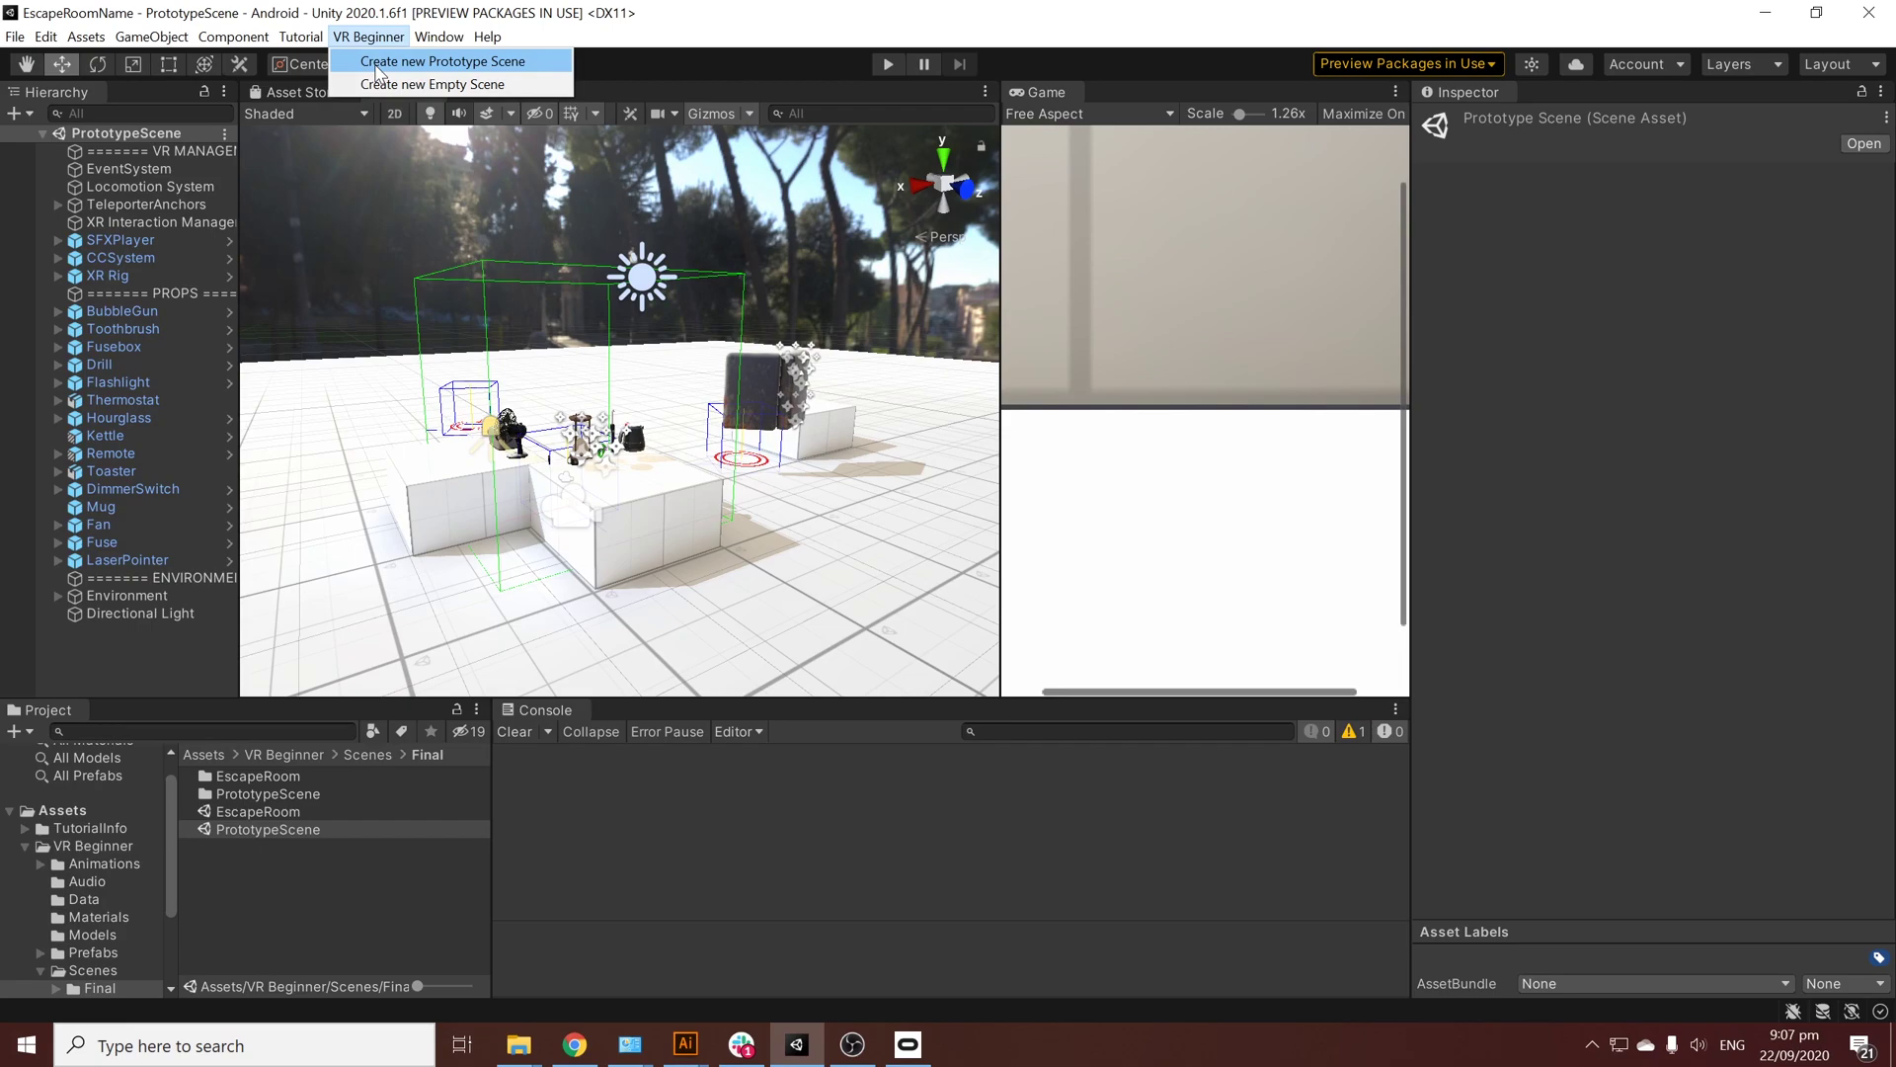
{"action": "left_click", "coordinate": [376, 64]}
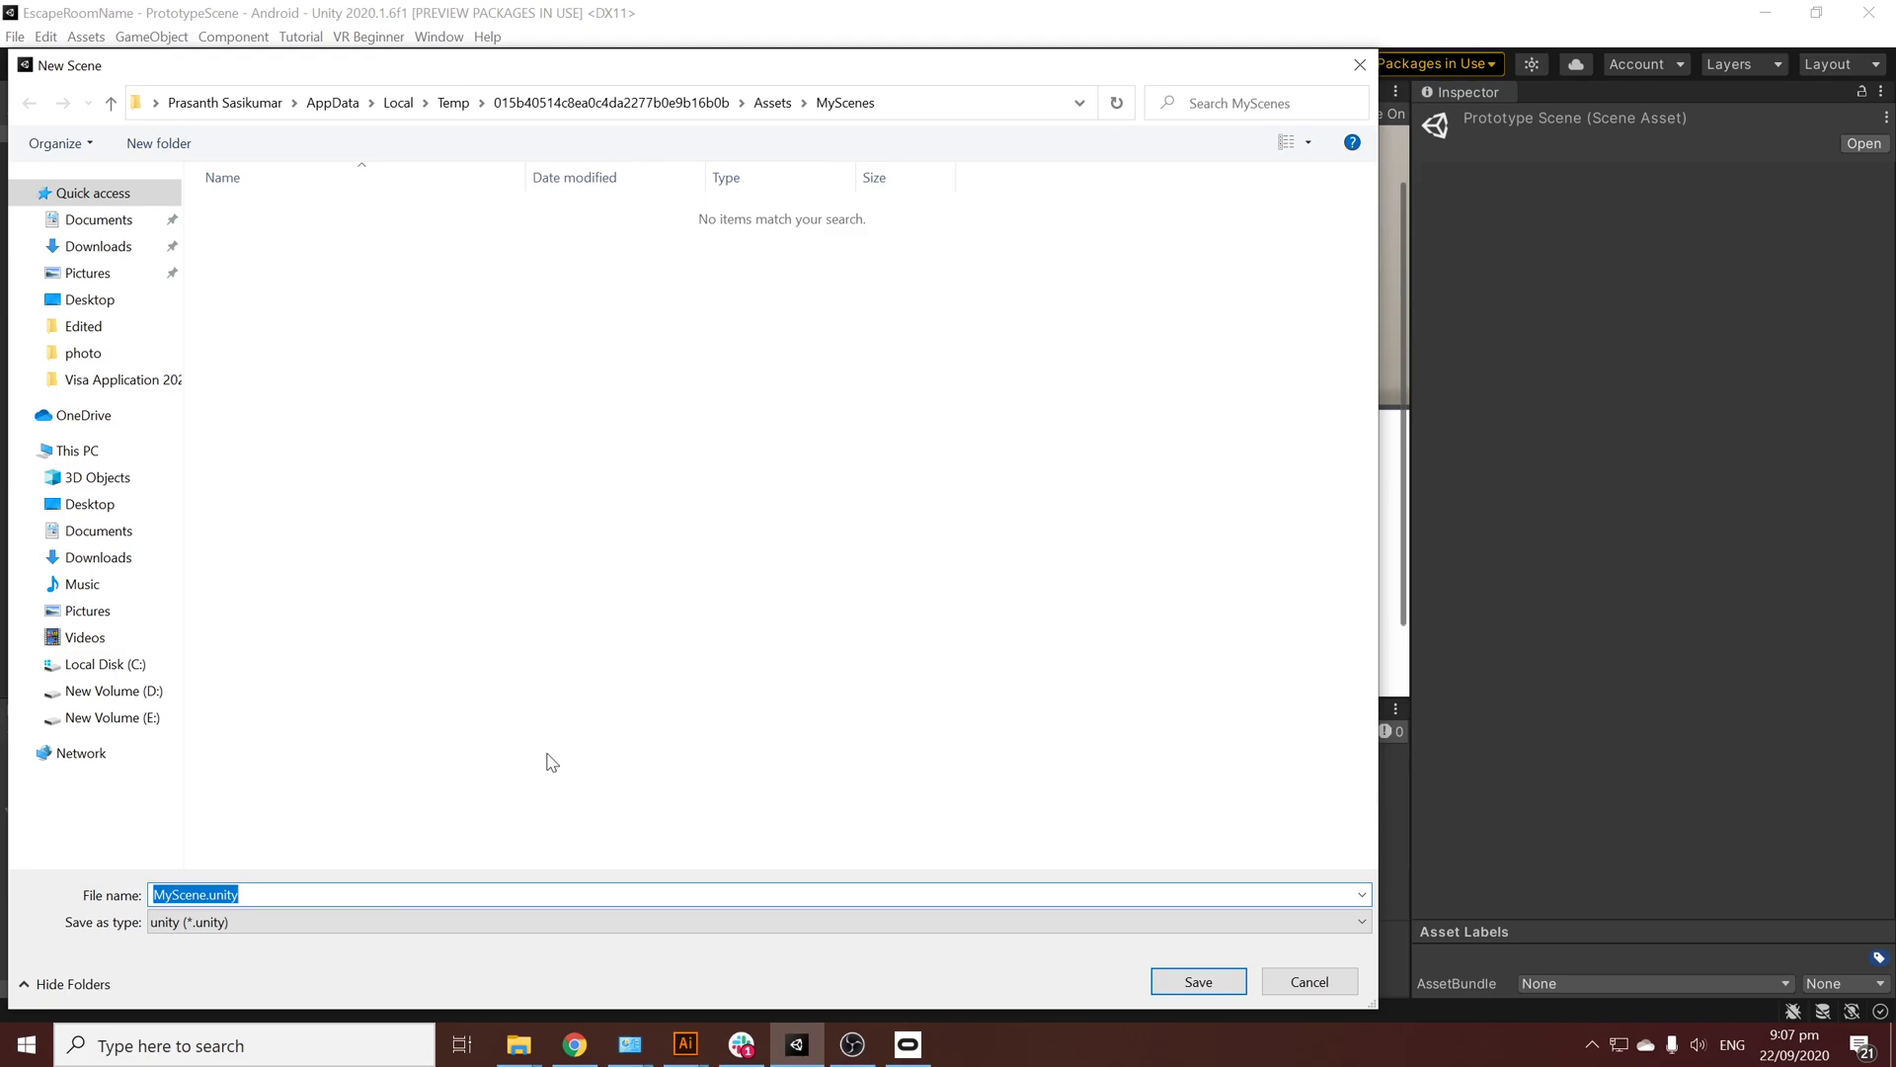
{"action": "key", "text": "Return"}
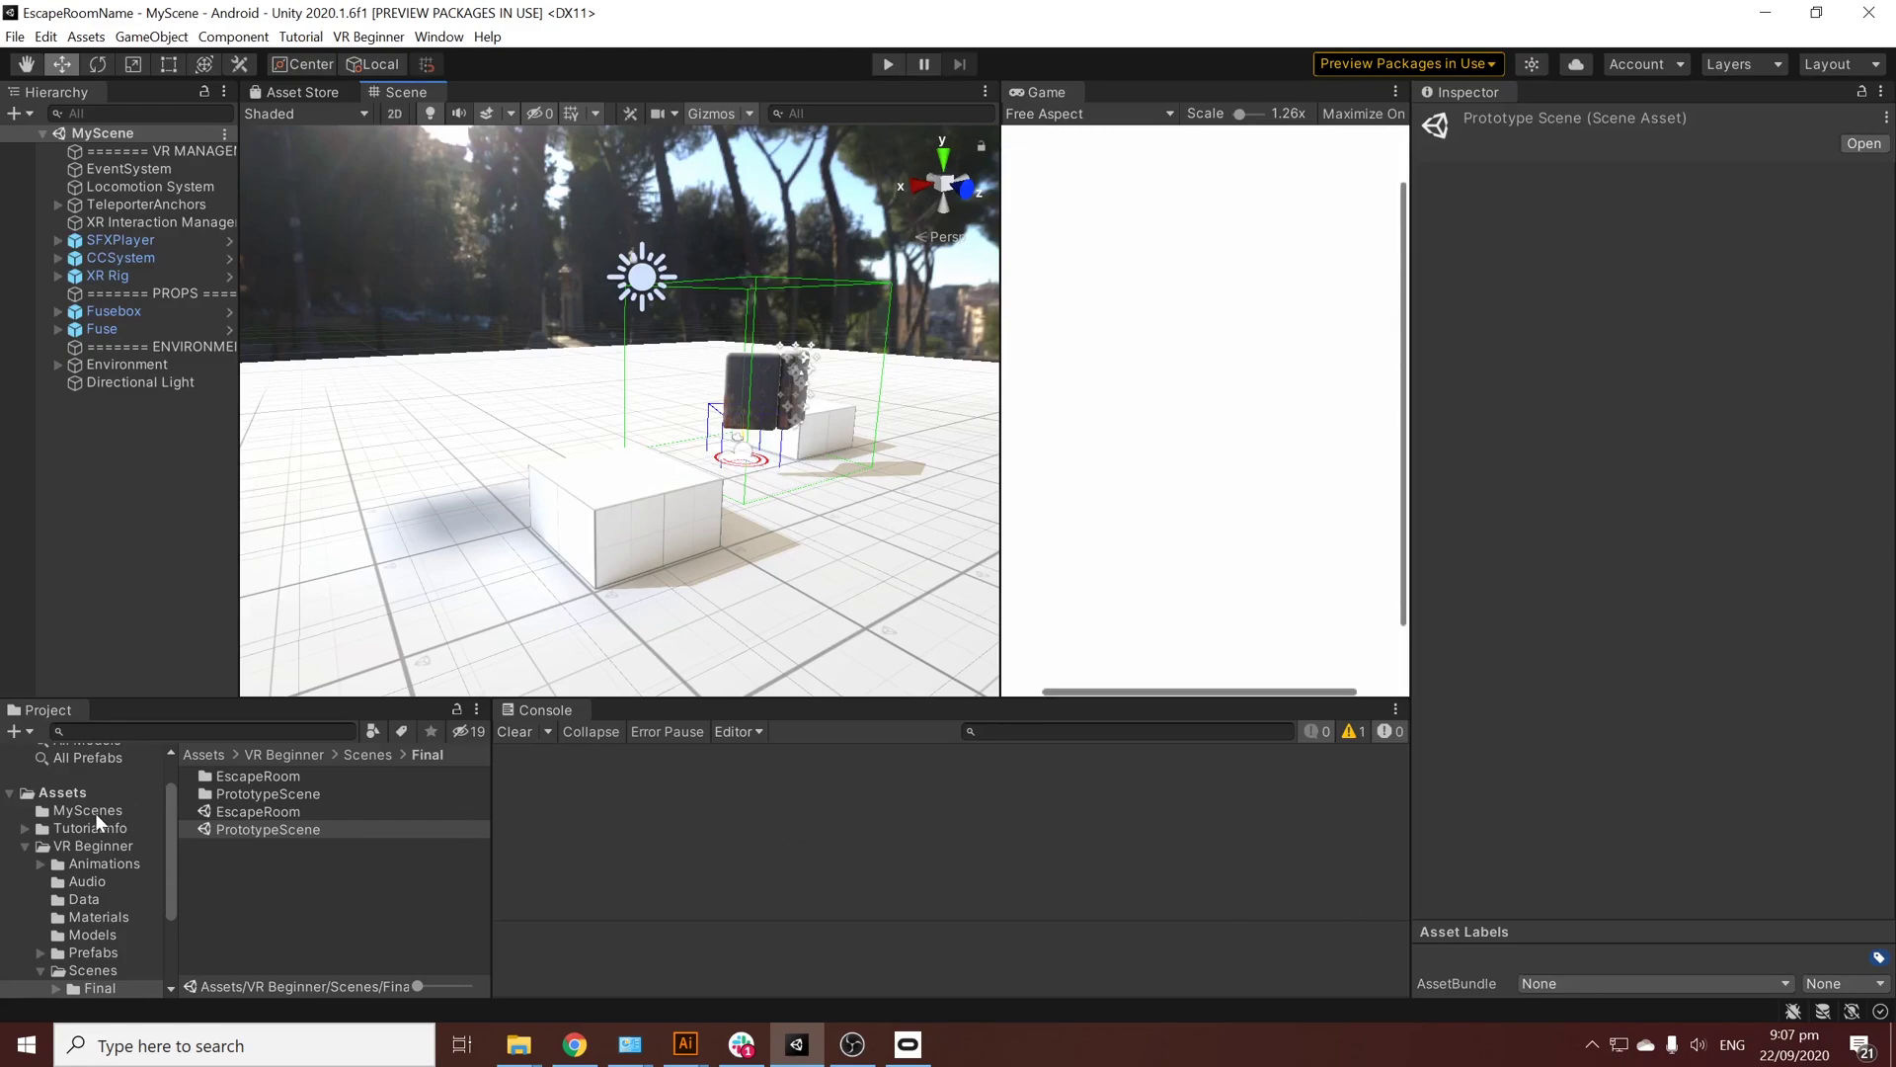
Step: Browse to Assets/VR Beginner/Prefabs/Tutorial and select the TeleporterBase prefab for inspection
{"action": "left_click", "coordinate": [71, 792]}
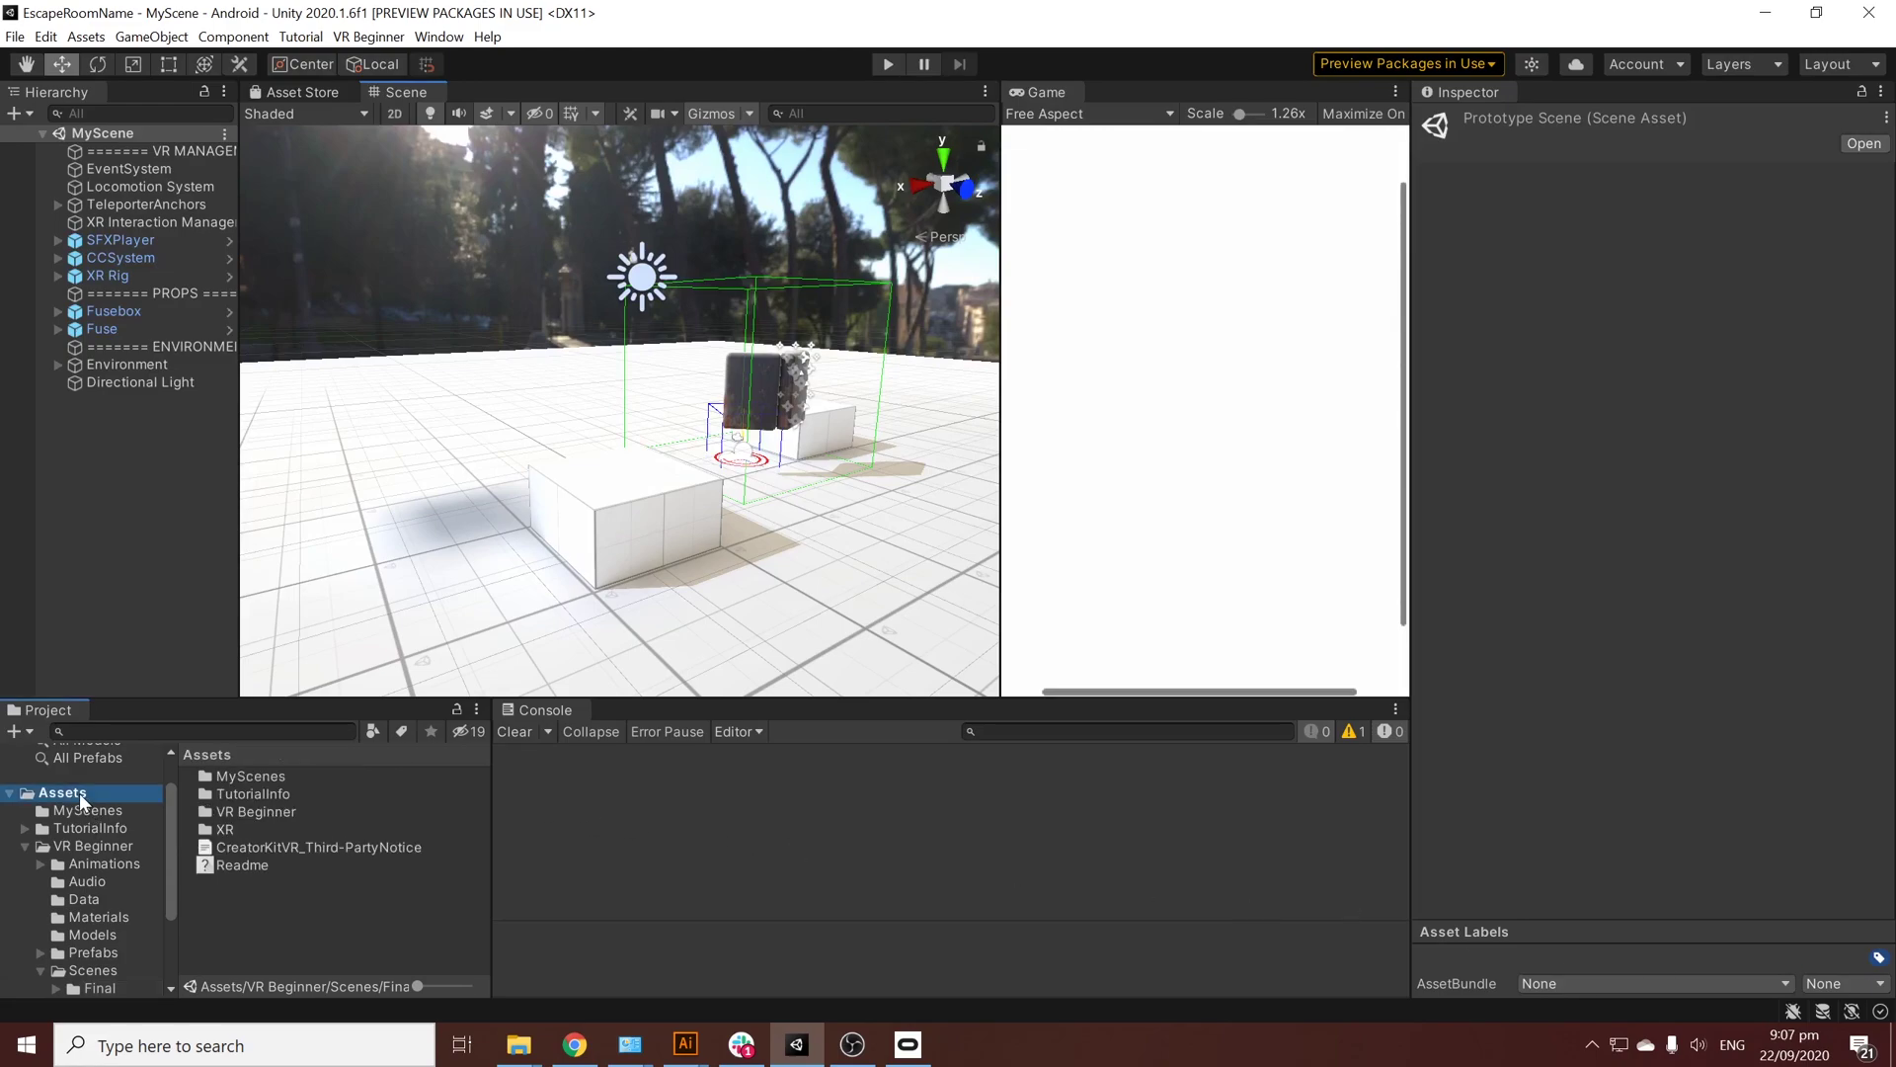
{"action": "double_click", "coordinate": [252, 810]}
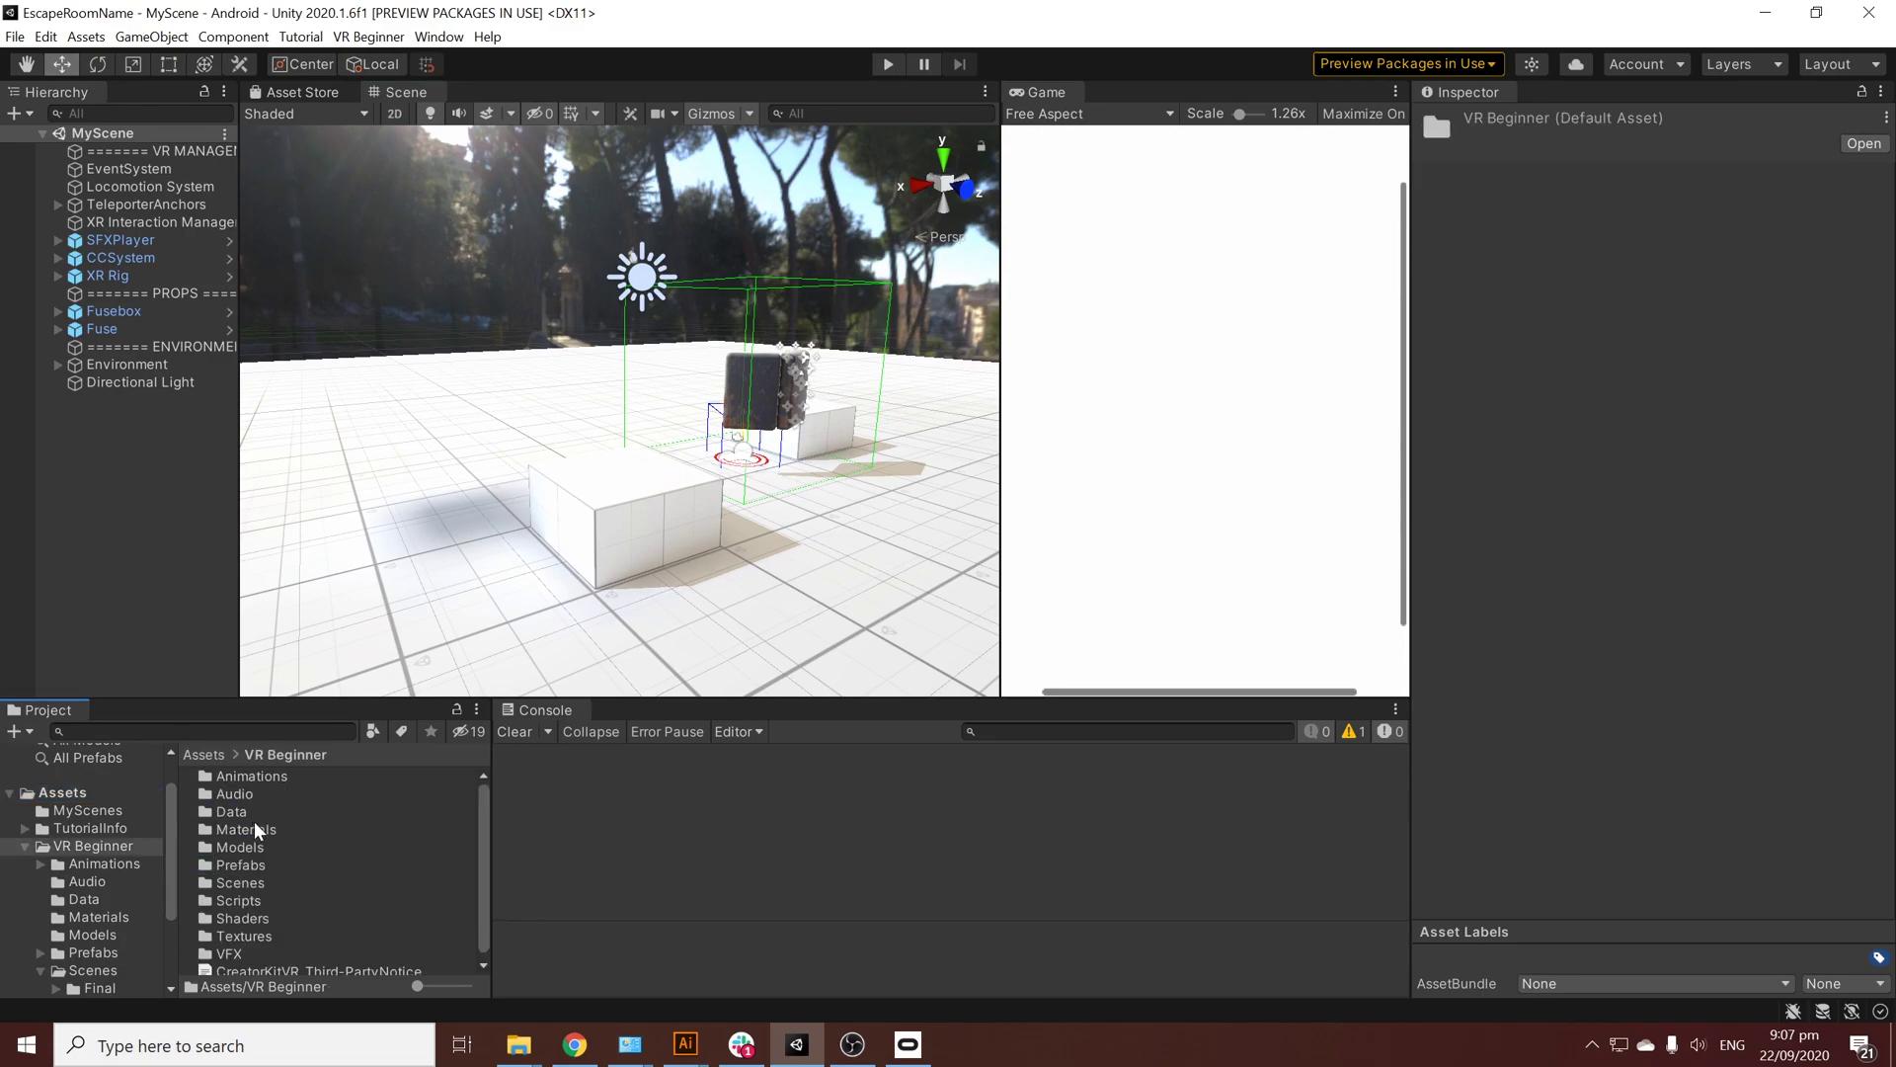
{"action": "double_click", "coordinate": [245, 864]}
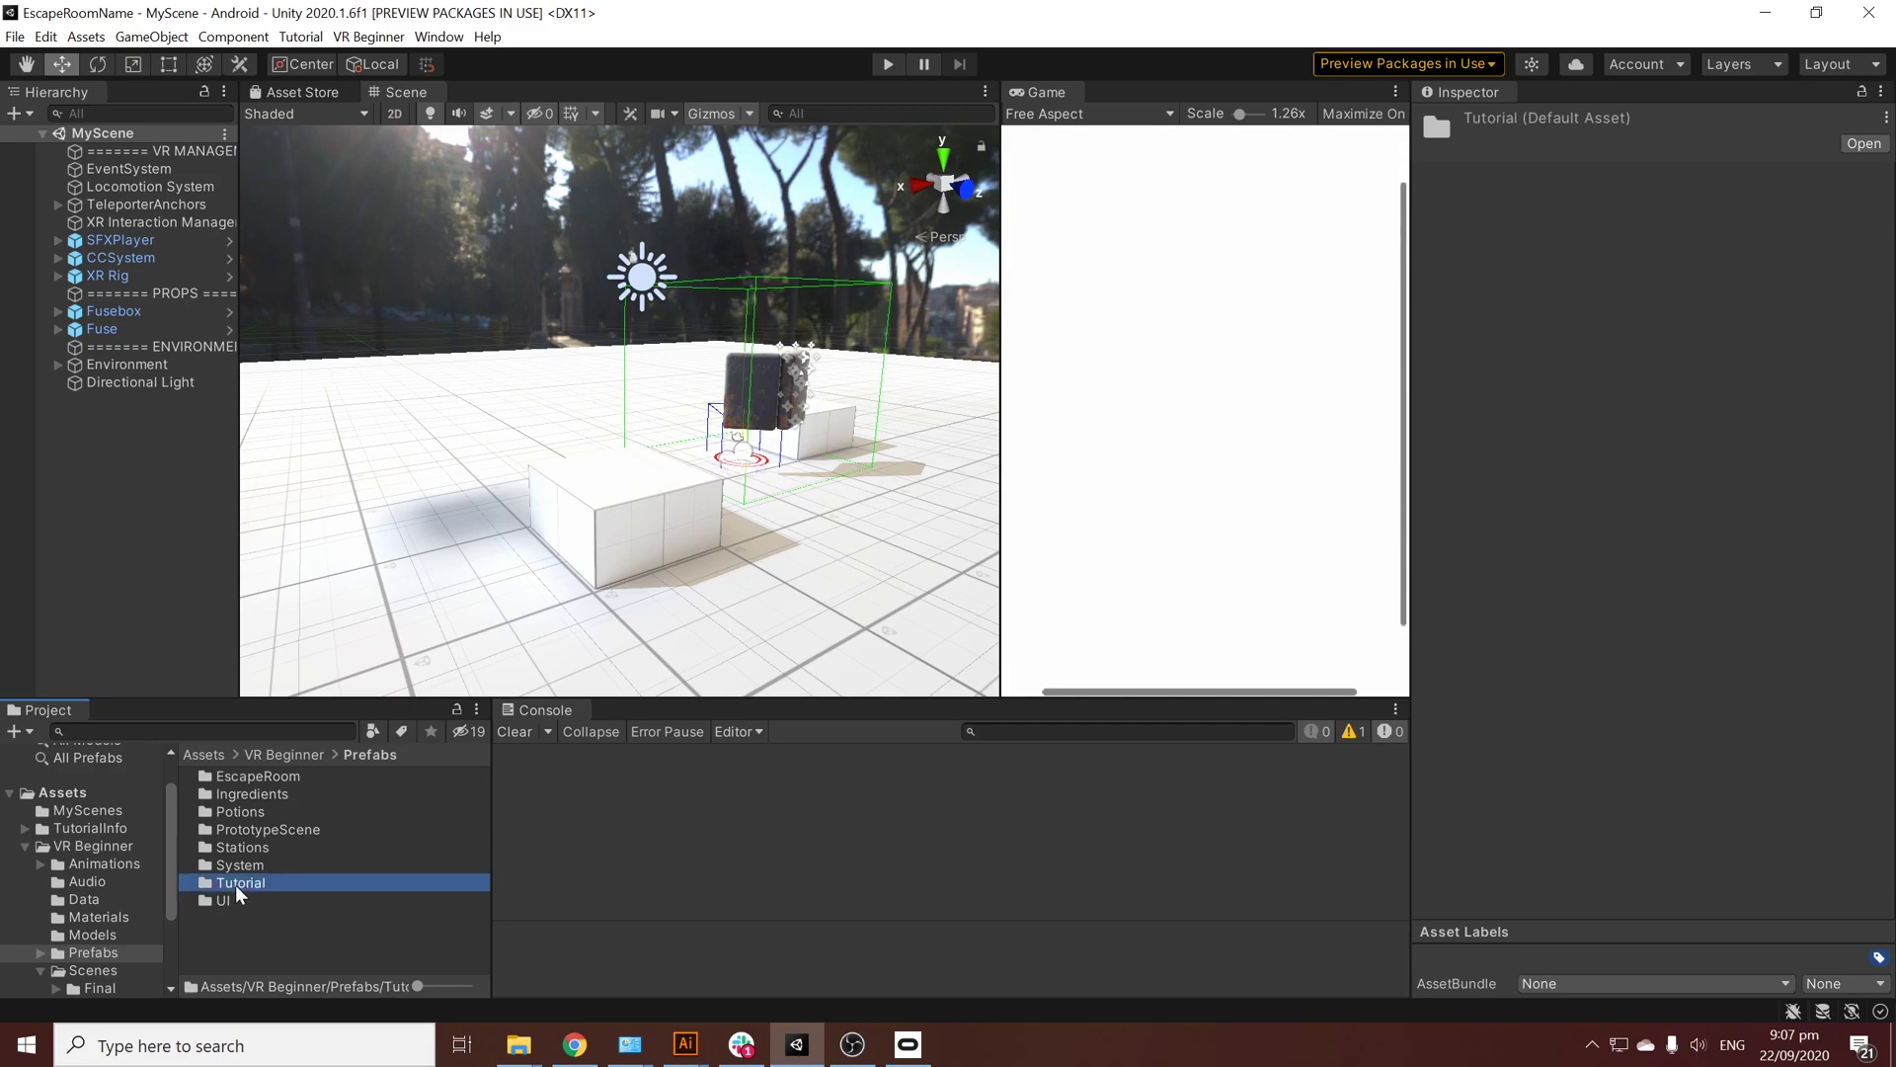
{"action": "double_click", "coordinate": [240, 883]}
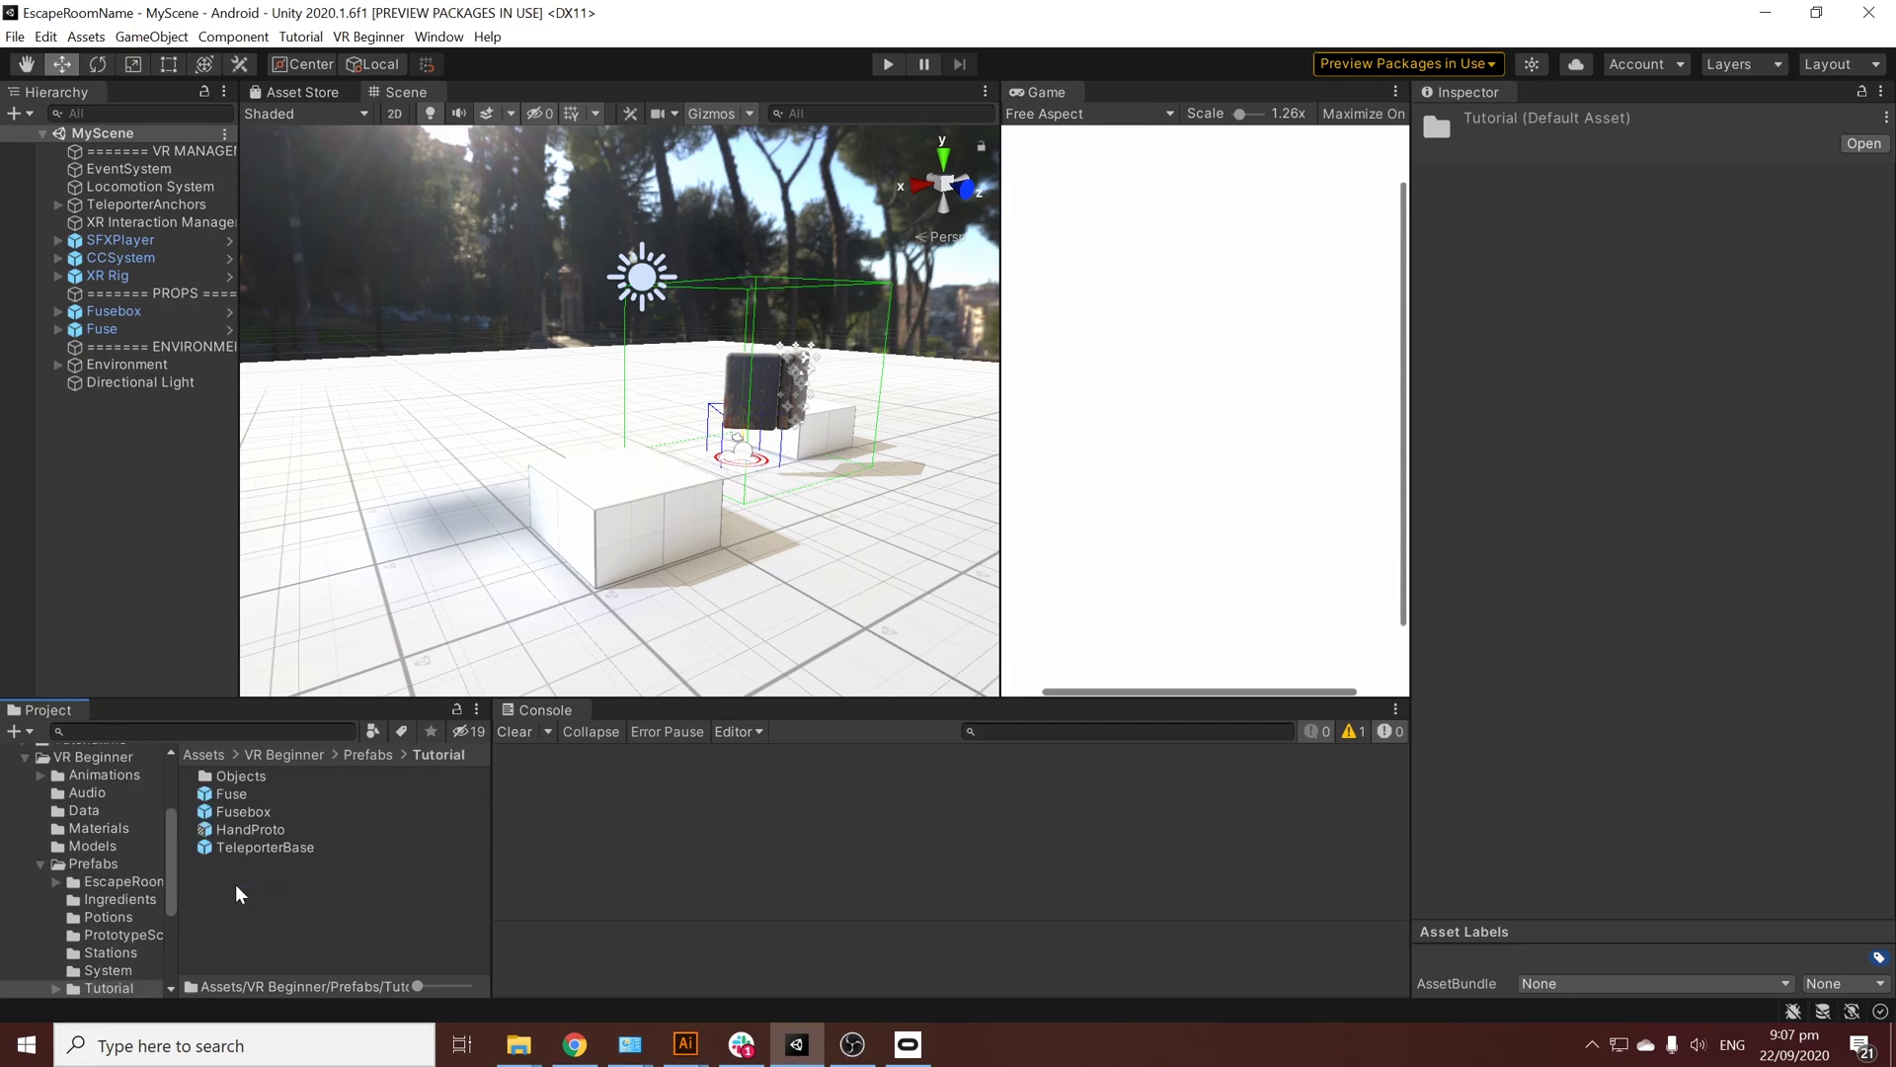
{"action": "left_click", "coordinate": [253, 850]}
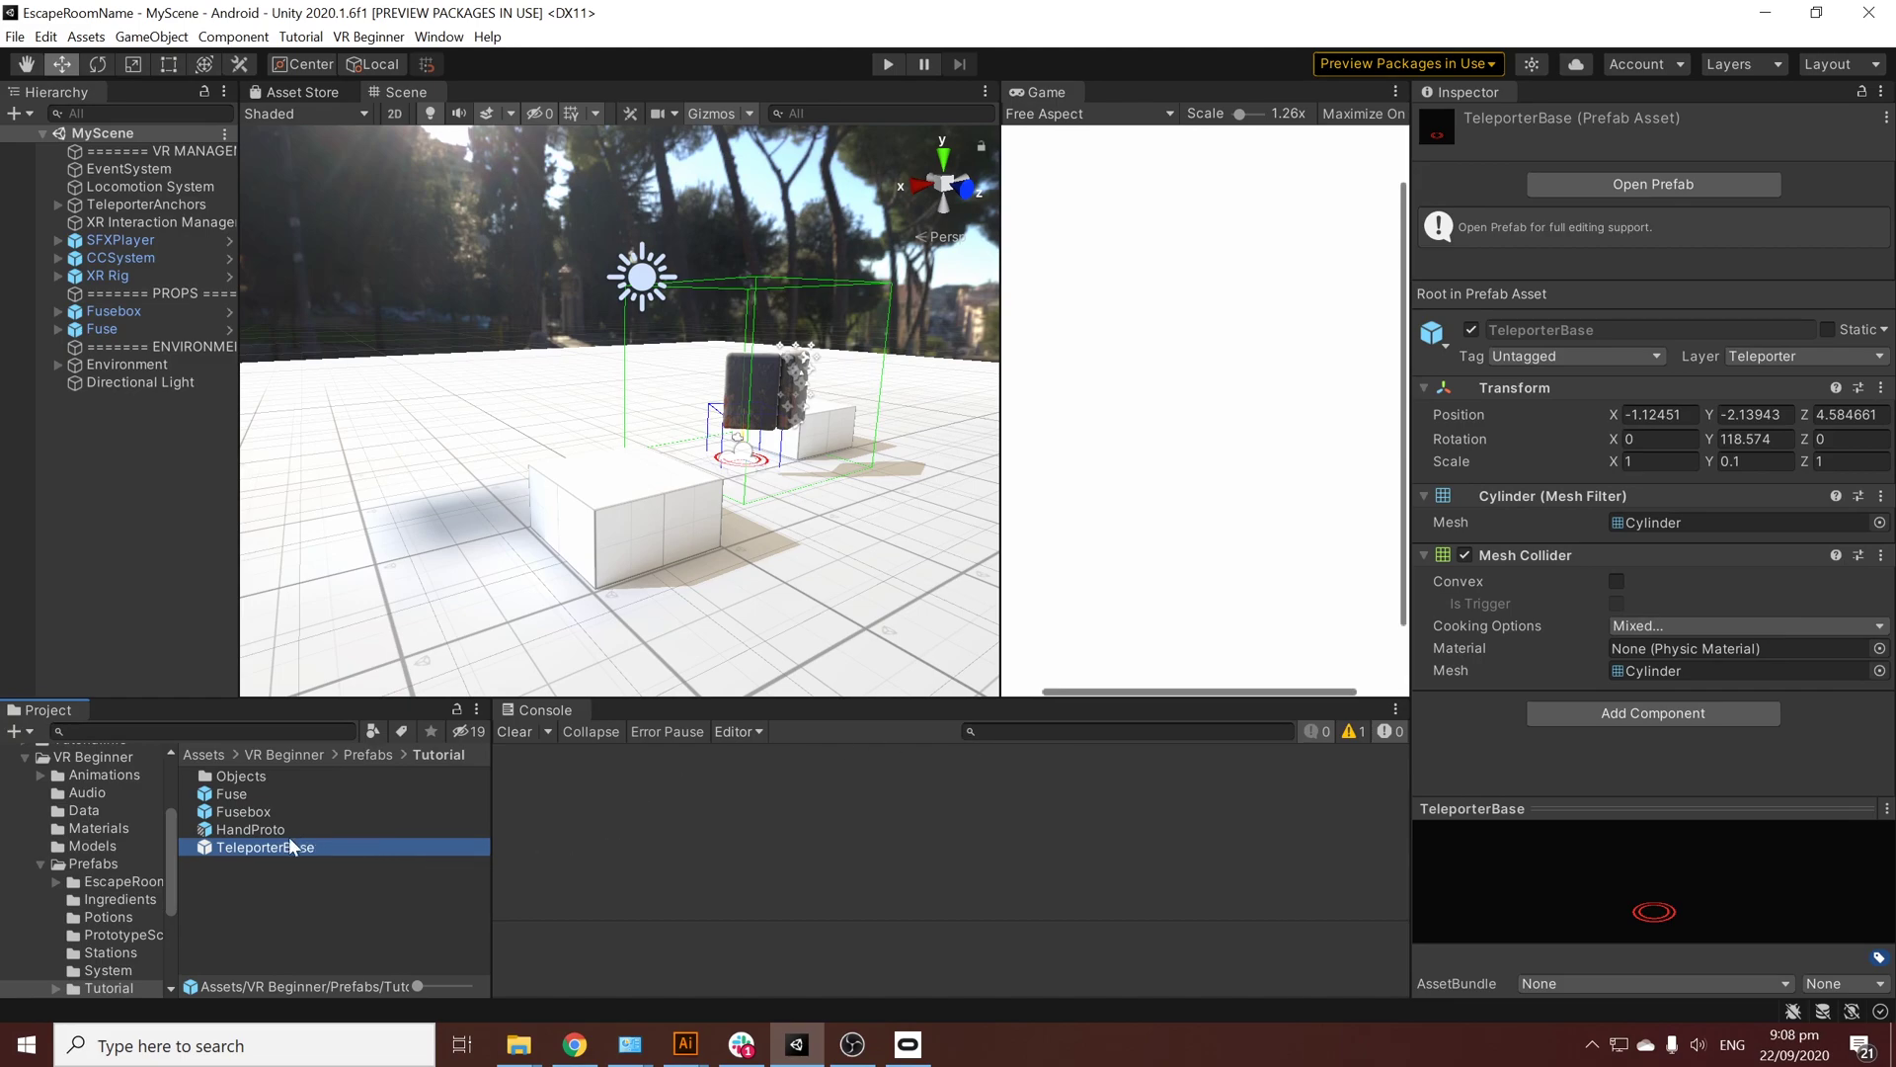
Step: Drag a TeleporterBase into MyScene and move it beside the white block to X -2.569, Z 3.089
{"action": "left_click_drag", "start_coordinate": [287, 847], "coordinate": [808, 616]}
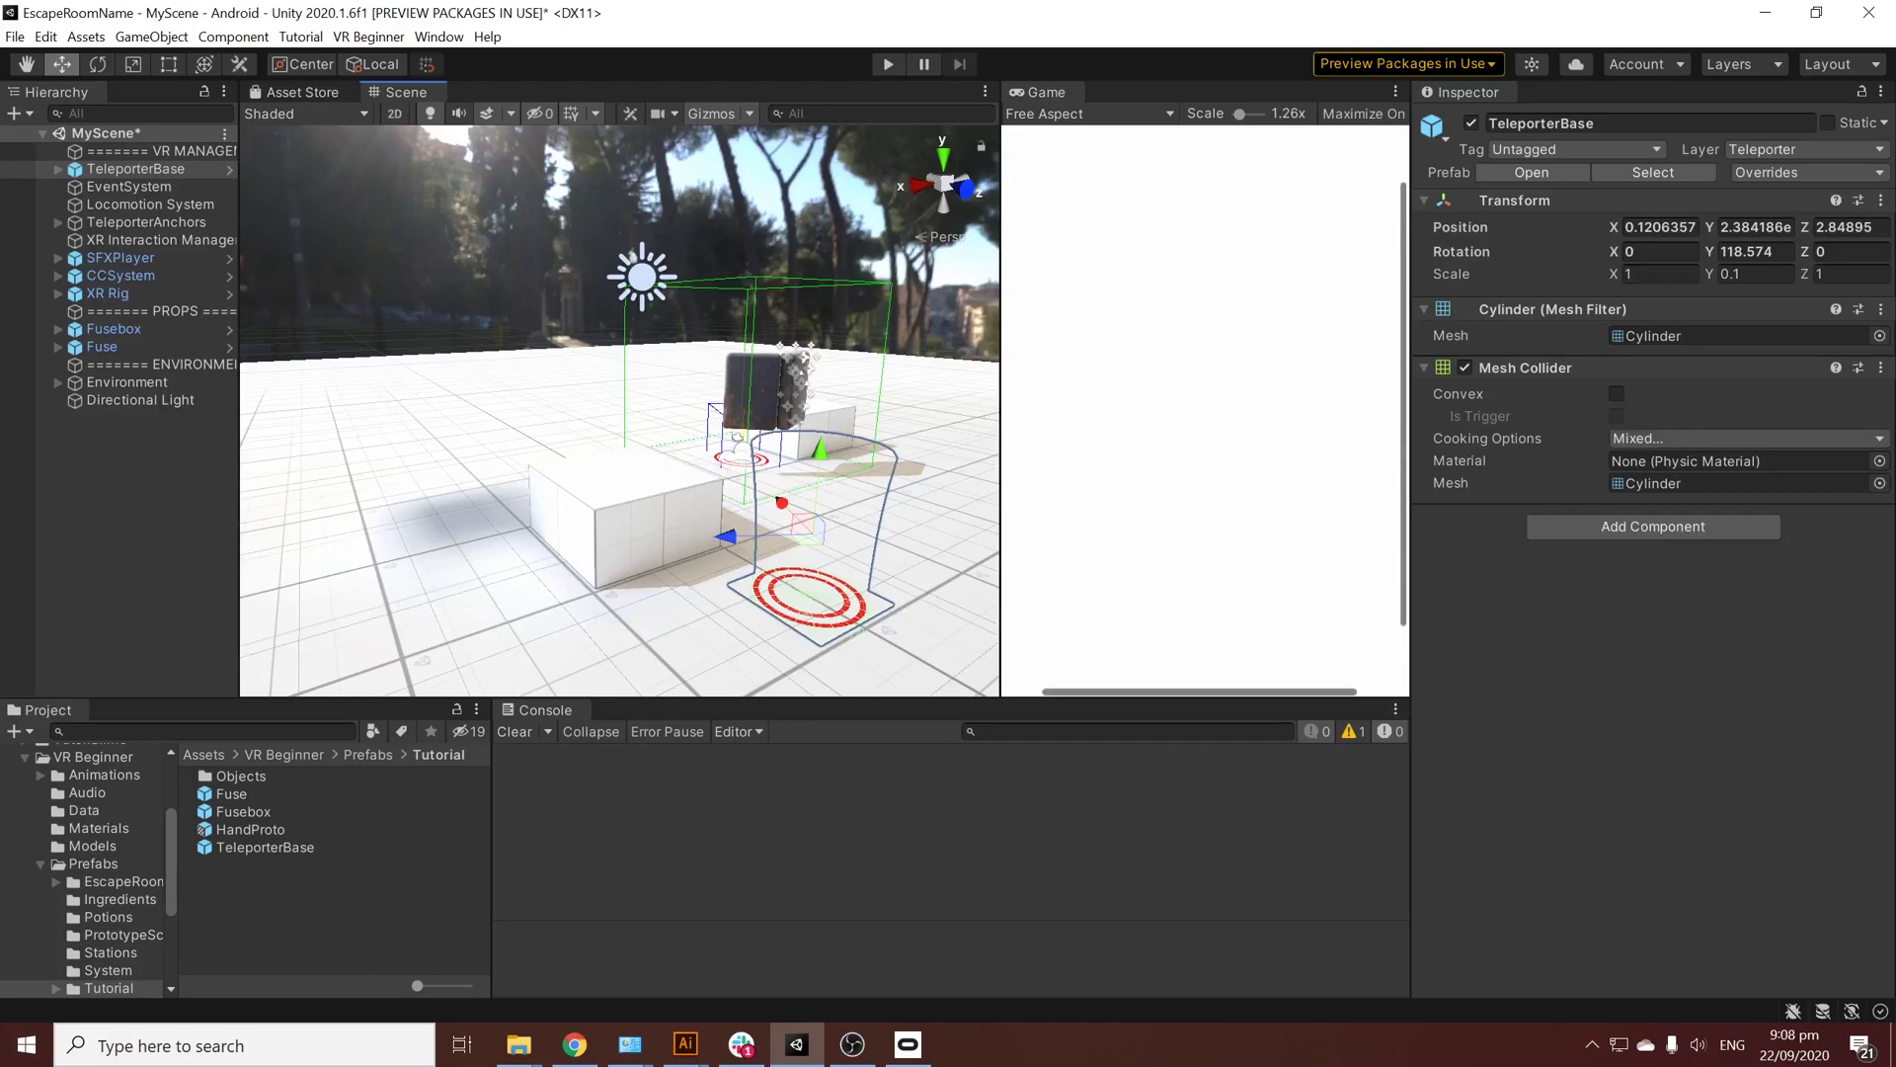
{"action": "key", "text": "alt+Tab"}
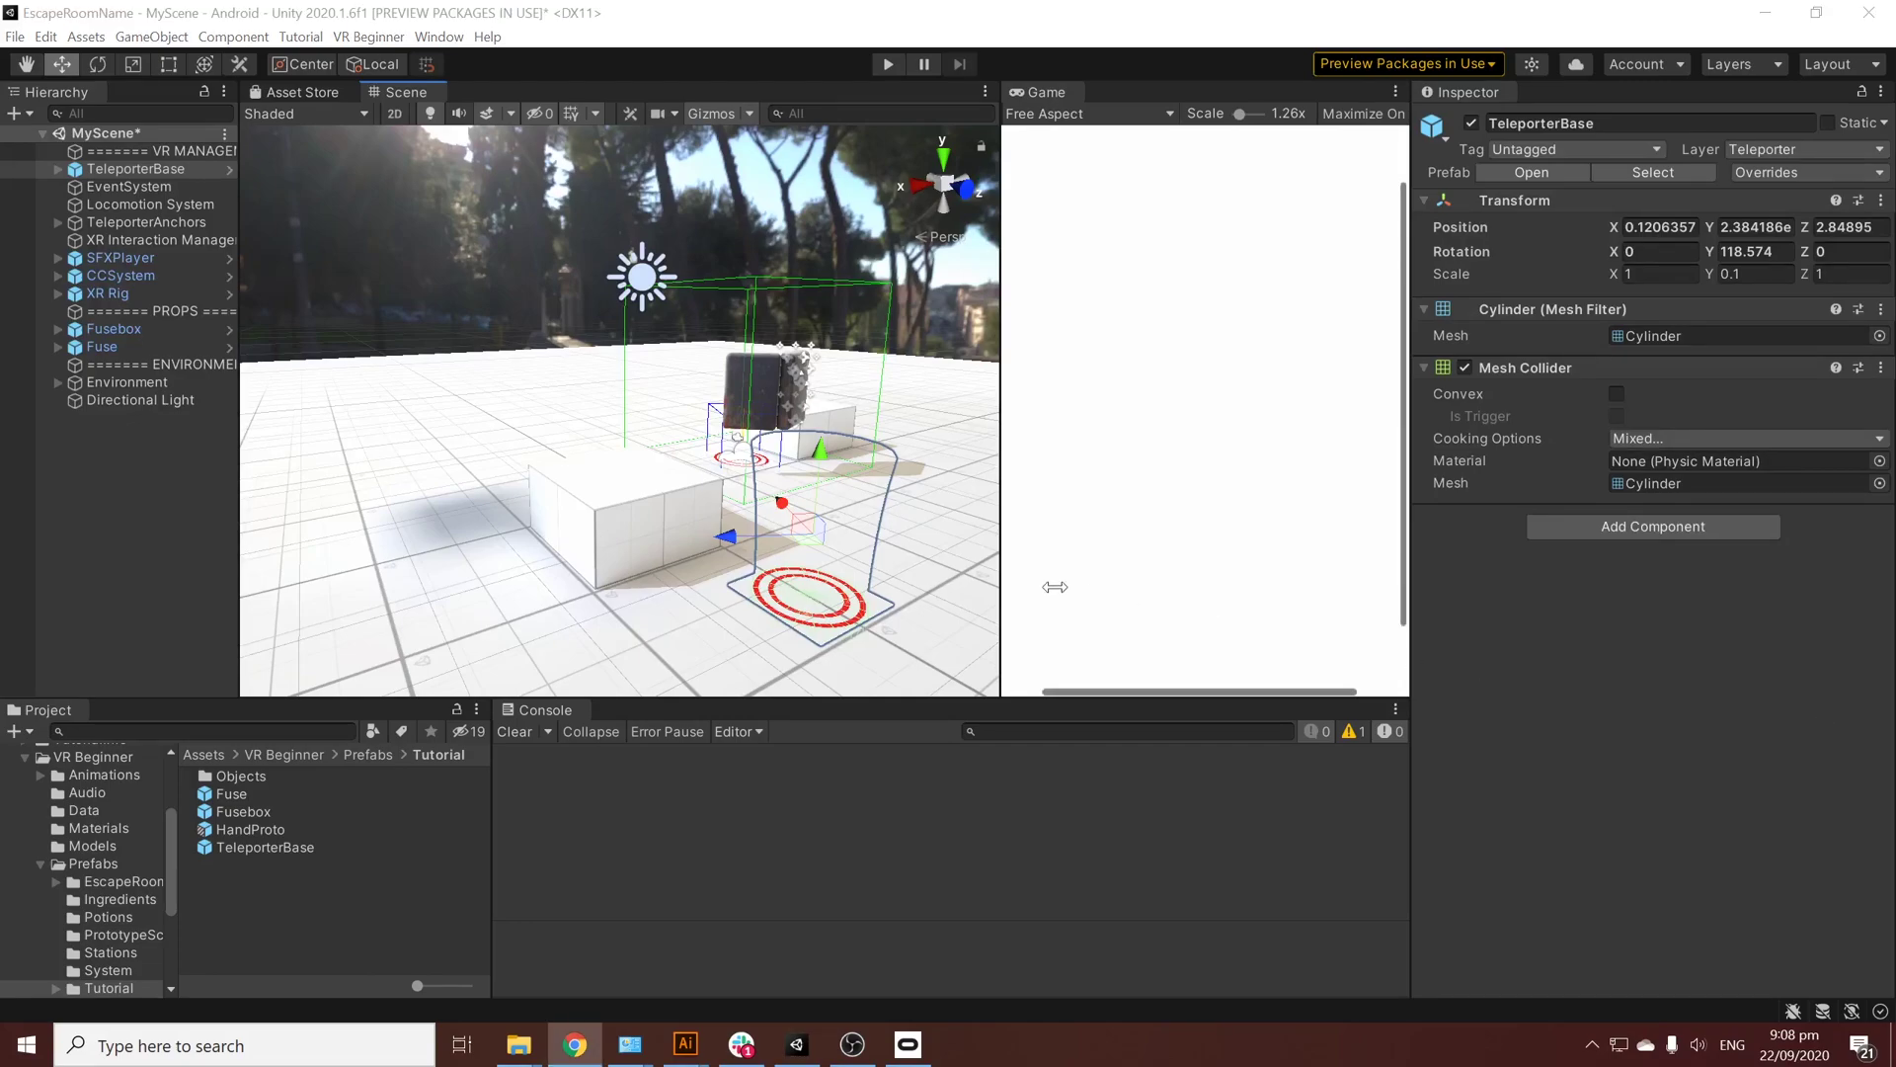
{"action": "right_click_drag", "start_coordinate": [927, 591], "coordinate": [650, 620]}
{"action": "left_click", "coordinate": [652, 619]}
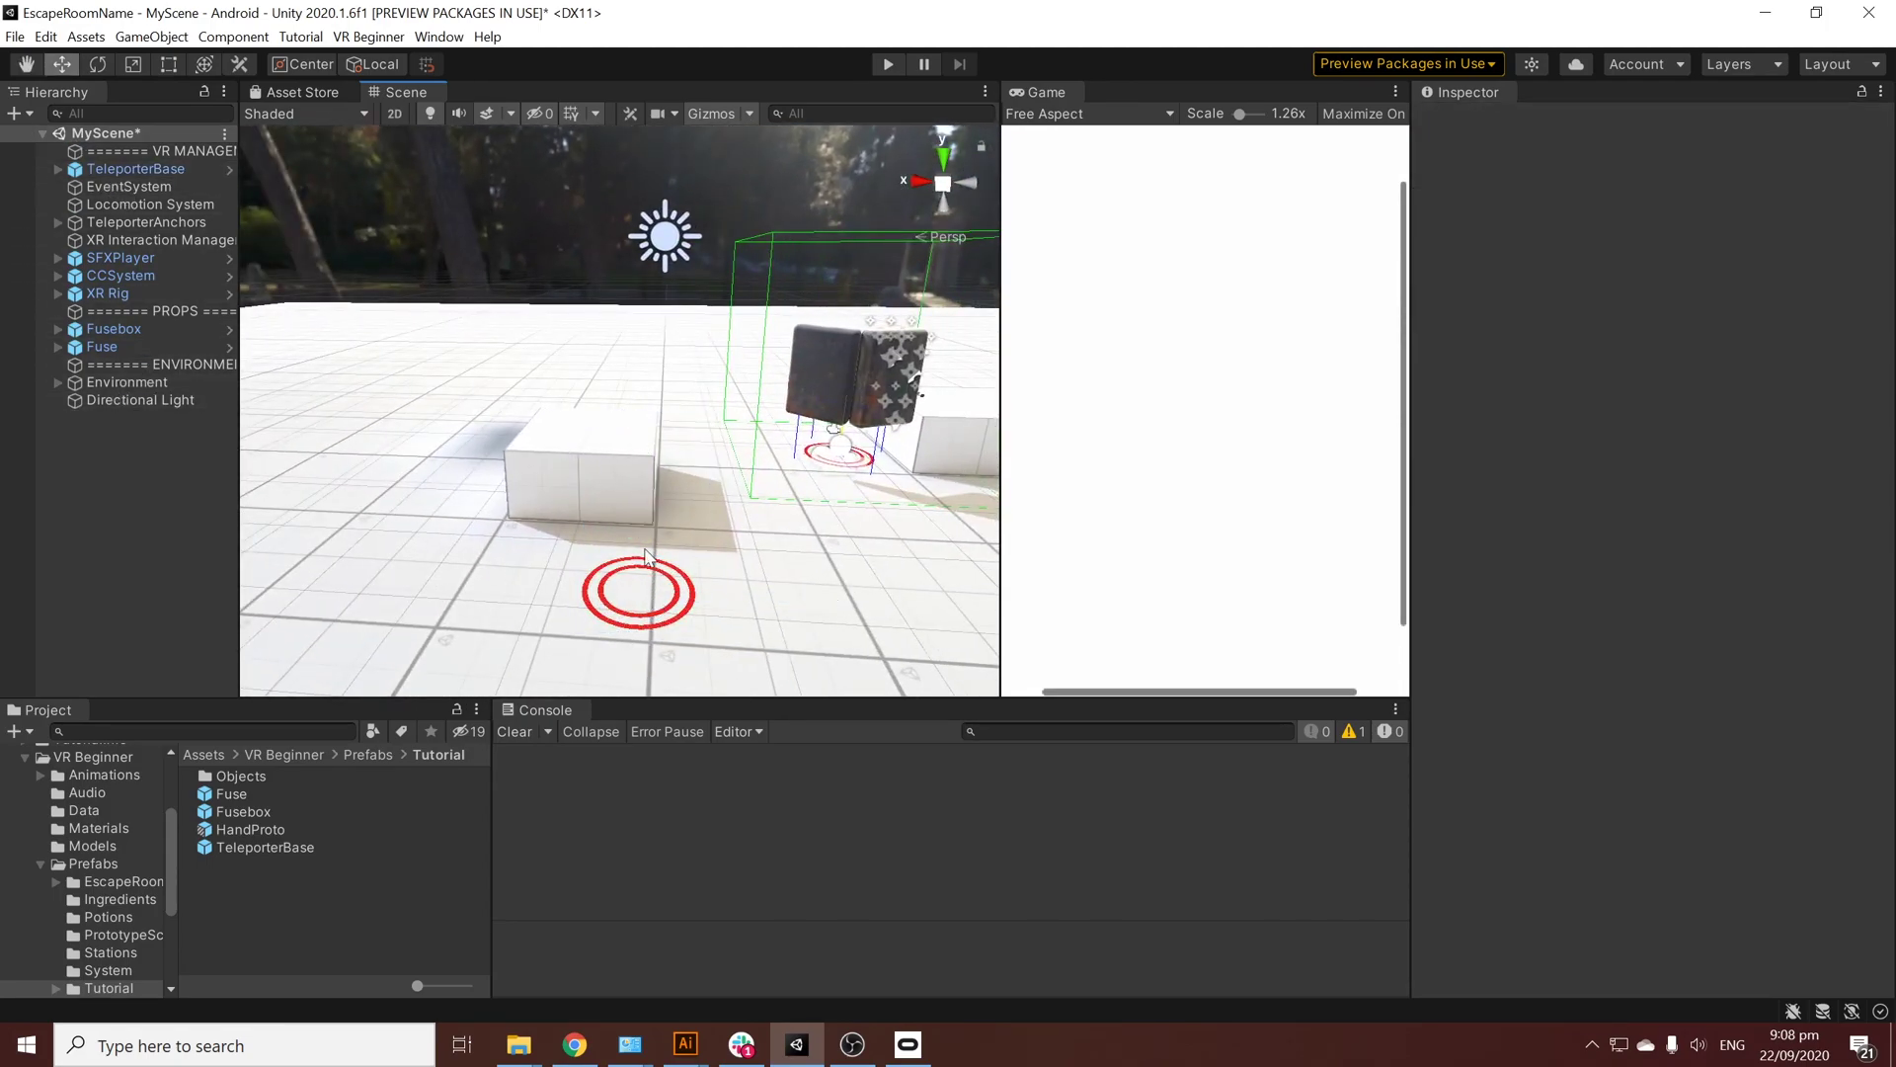
{"action": "left_click", "coordinate": [612, 624]}
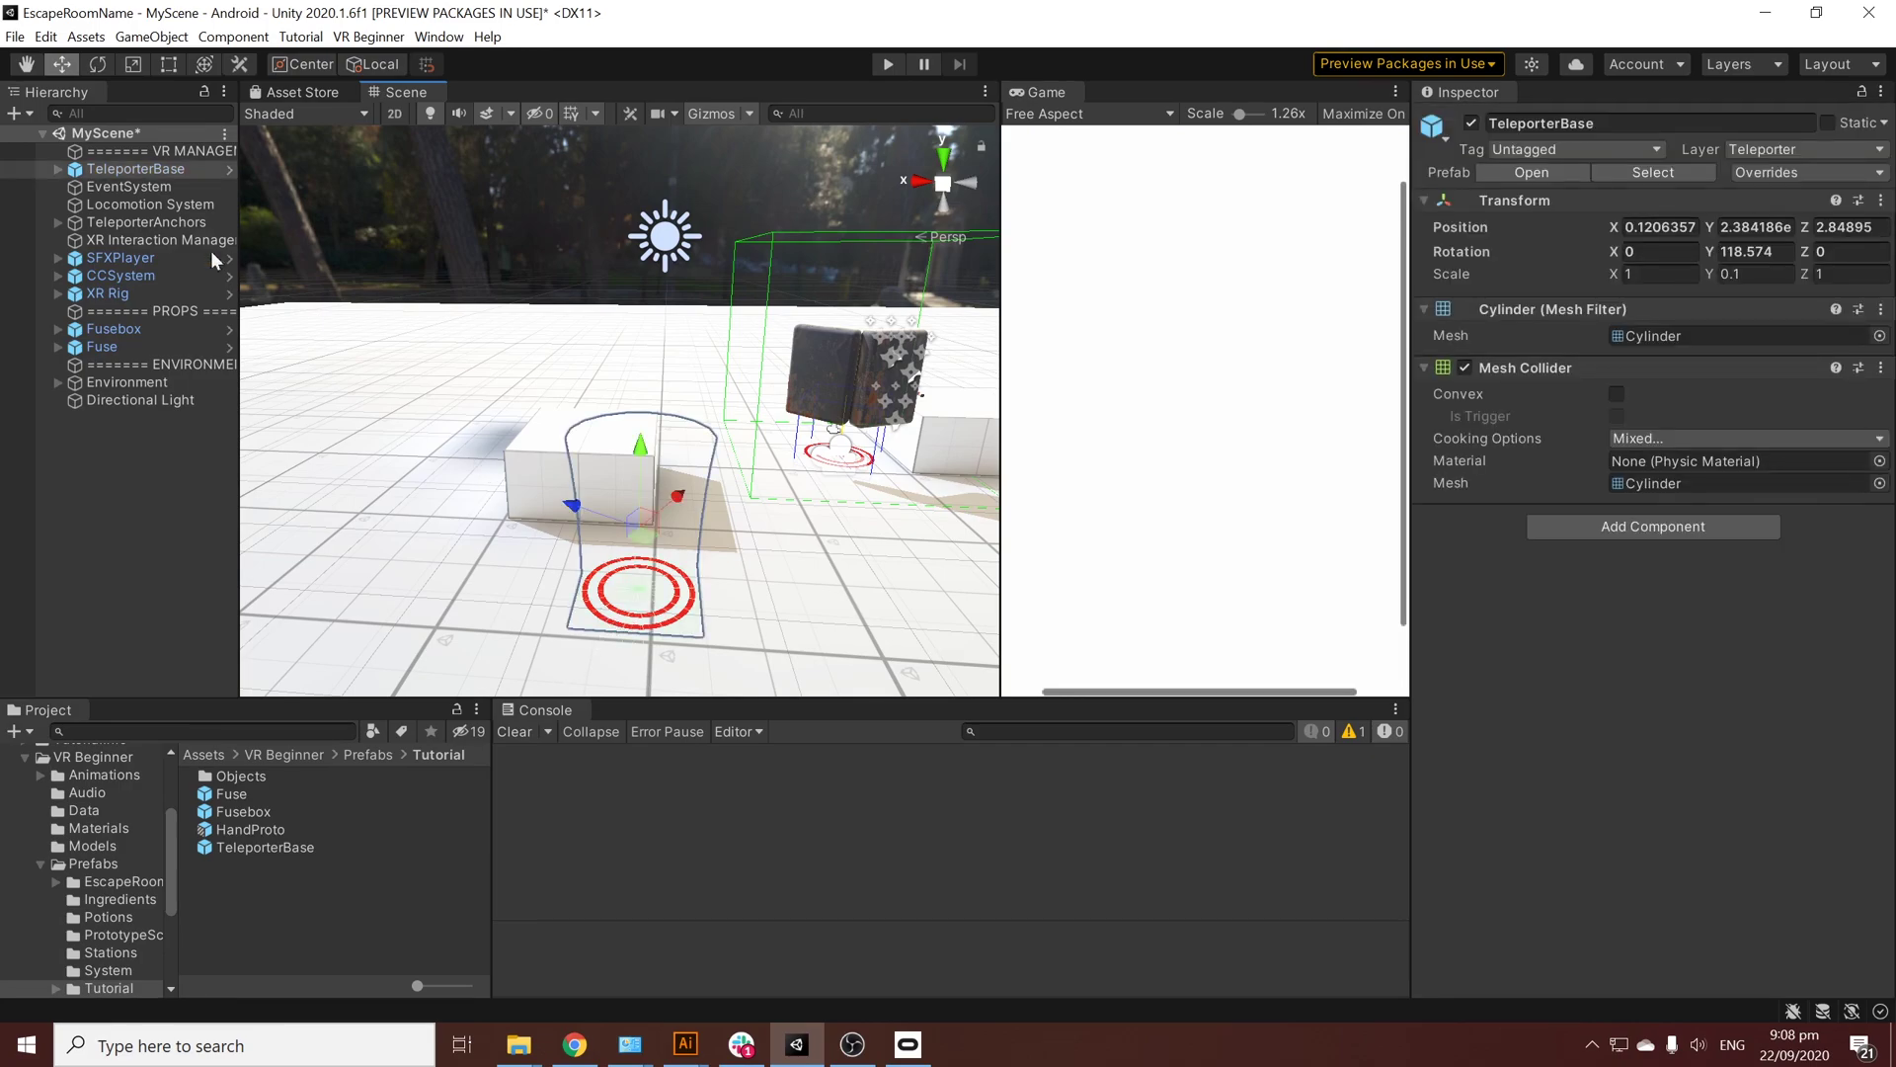
{"action": "left_click_drag", "start_coordinate": [674, 500], "coordinate": [790, 538]}
{"action": "mouse_move", "coordinate": [753, 559]}
{"action": "middle_mouse_down"}
{"action": "mouse_move", "coordinate": [673, 537]}
{"action": "mouse_move", "coordinate": [753, 570]}
{"action": "middle_mouse_up"}
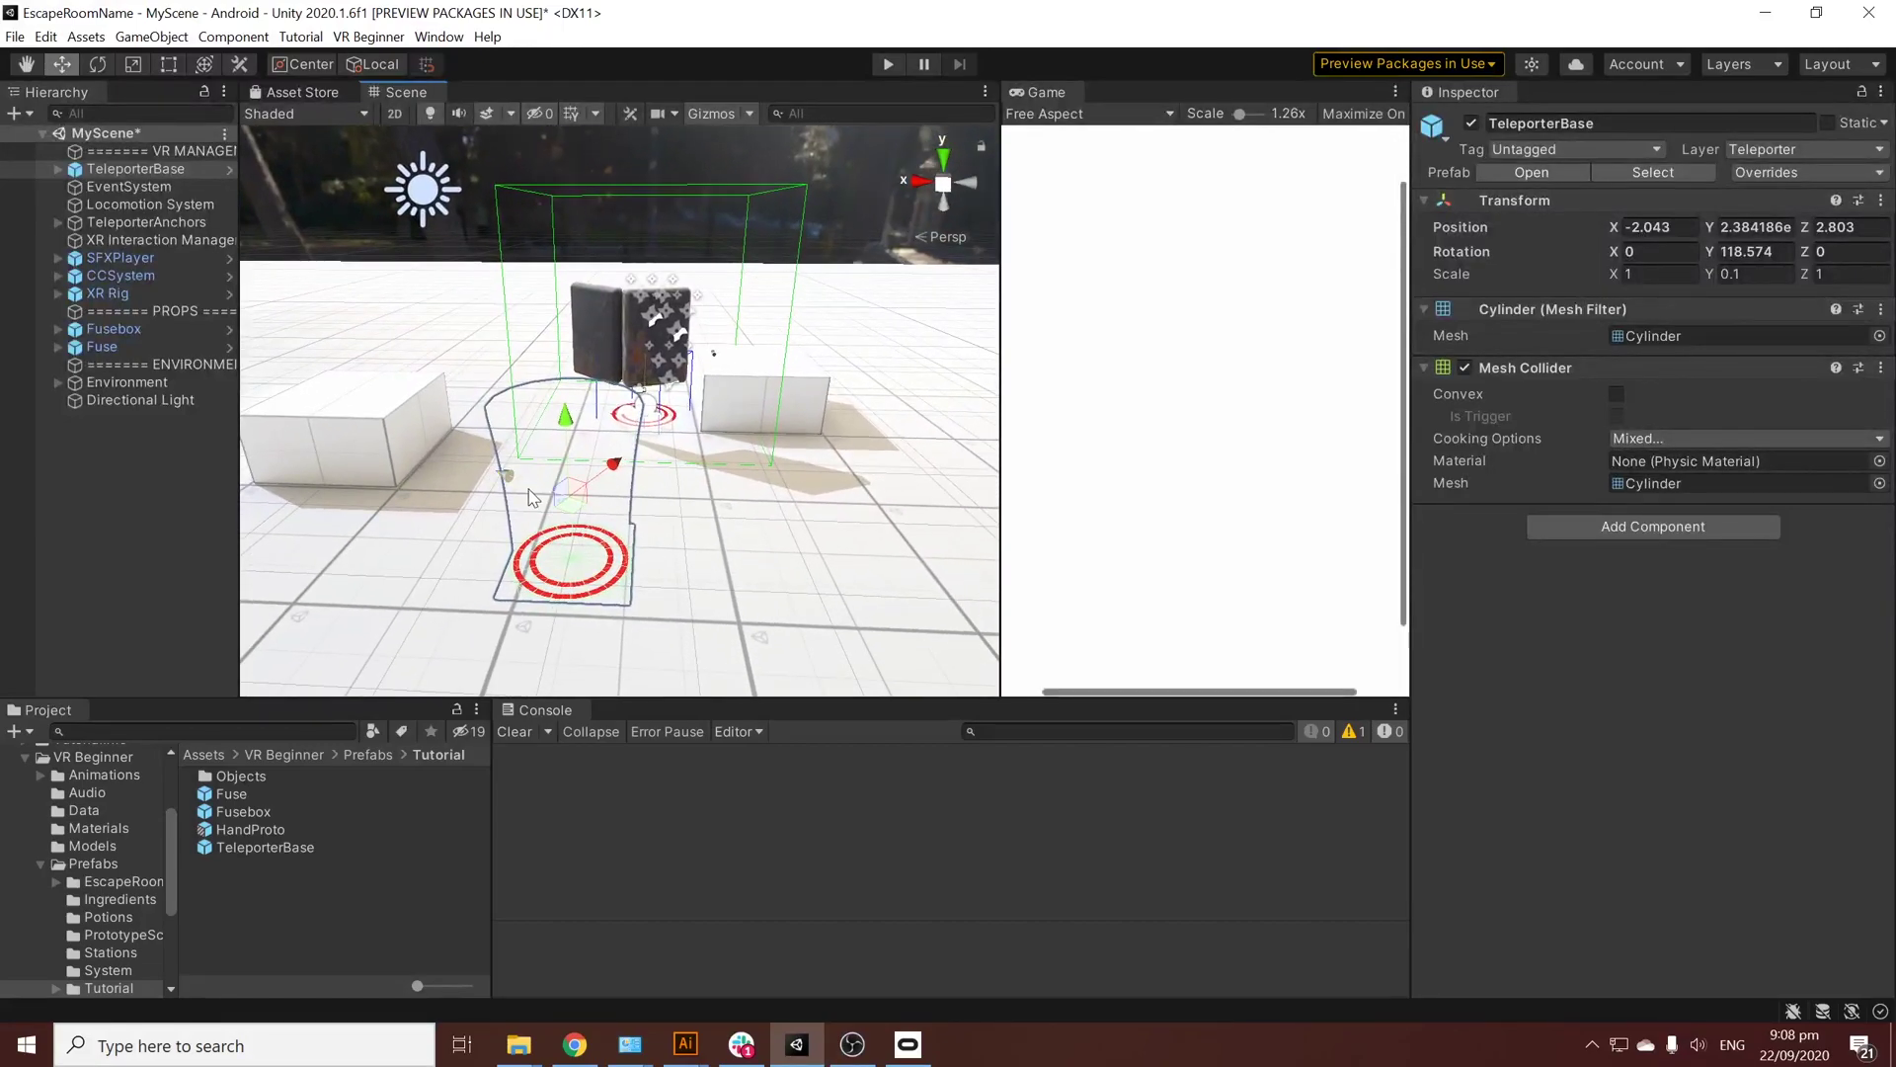
{"action": "left_click_drag", "start_coordinate": [528, 497], "coordinate": [571, 521]}
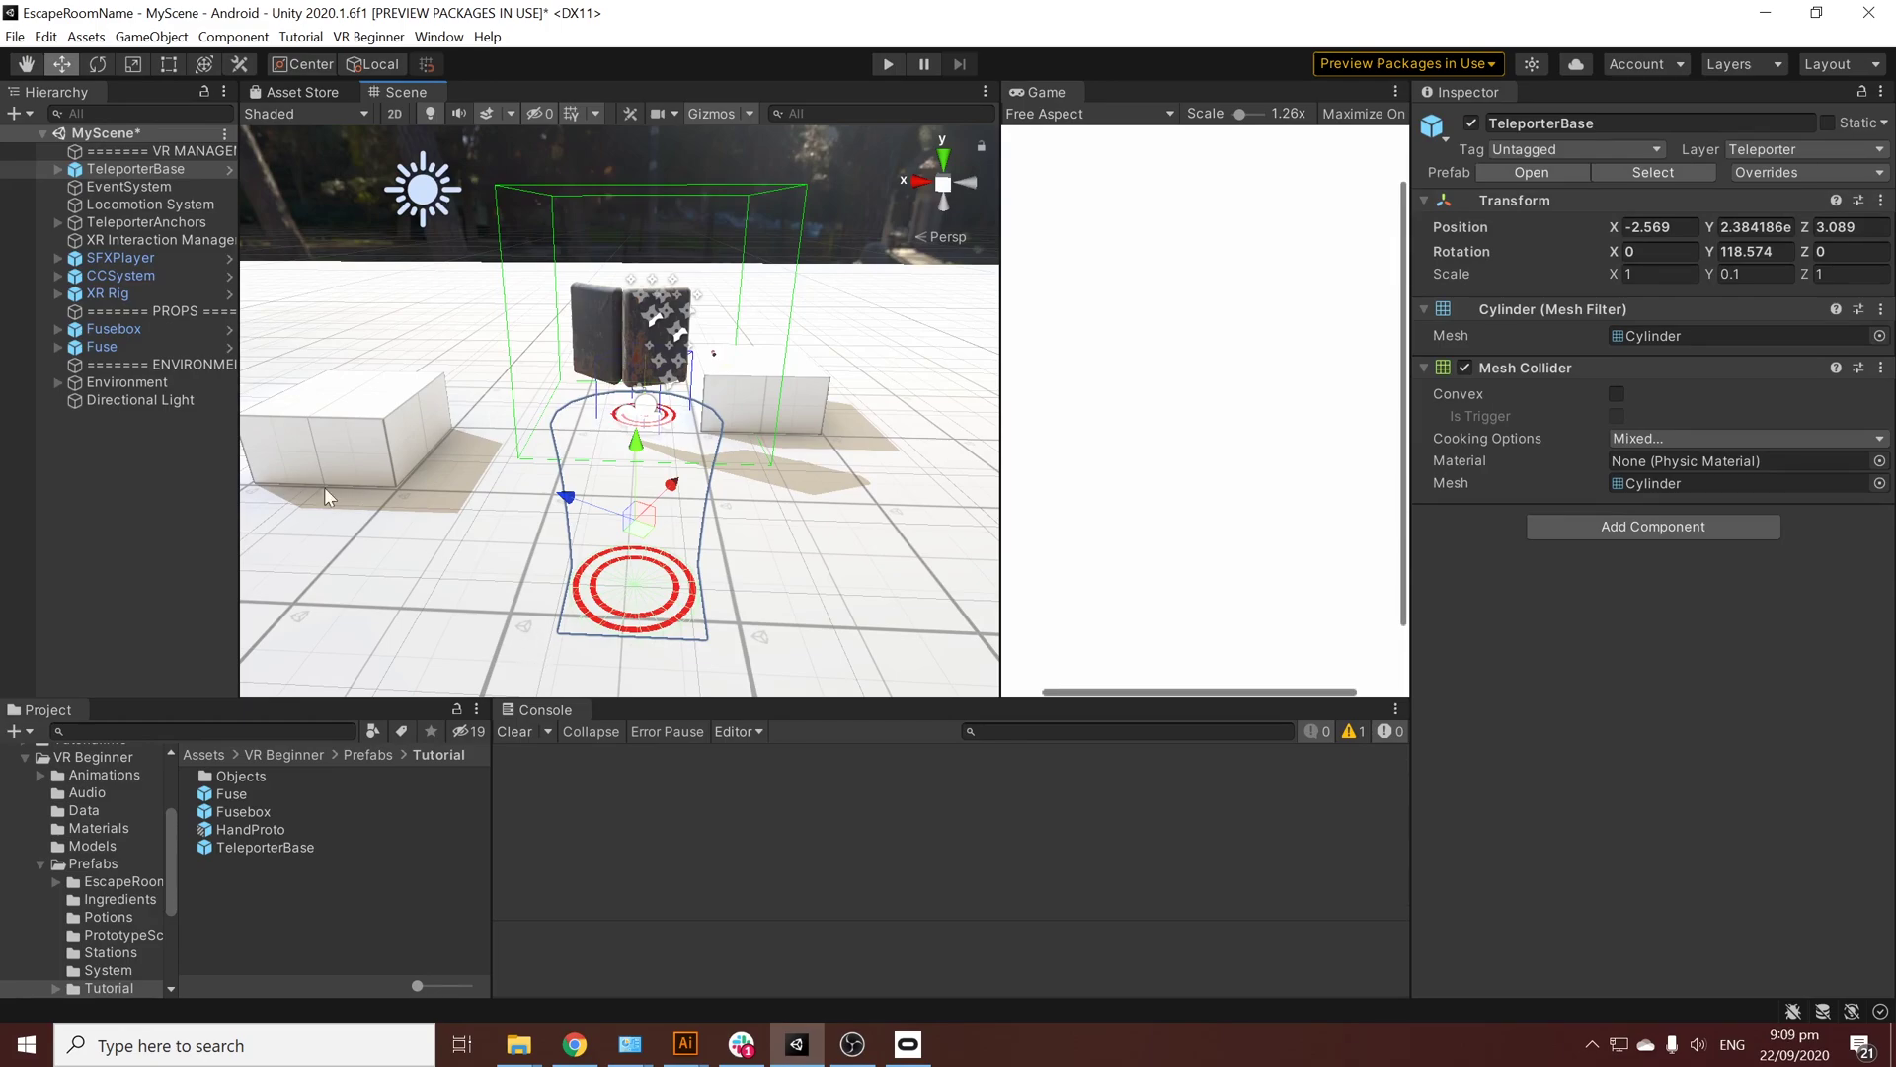
Step: Add a Teleportation Anchor component to the TeleporterBase by searching 'tele'
{"action": "left_click", "coordinate": [146, 168]}
{"action": "left_click", "coordinate": [1615, 536]}
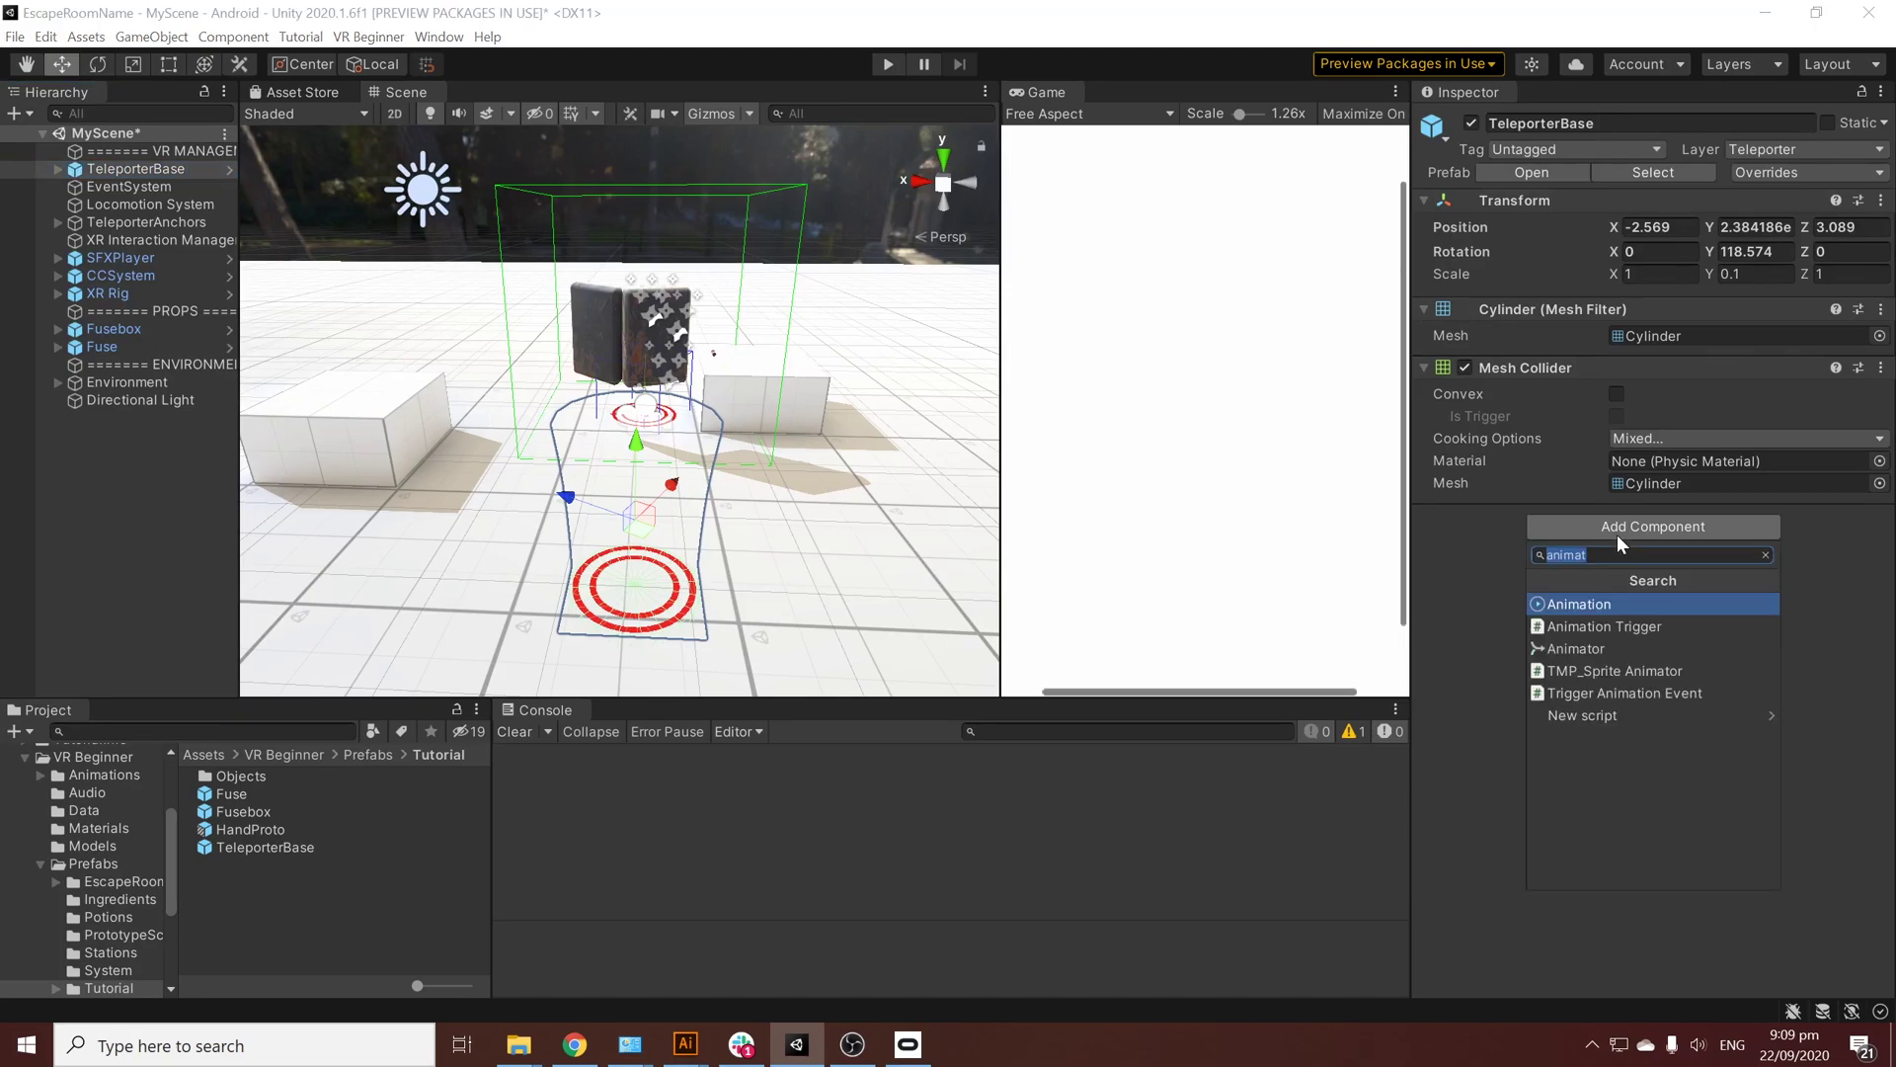
{"action": "type", "text": "tel"}
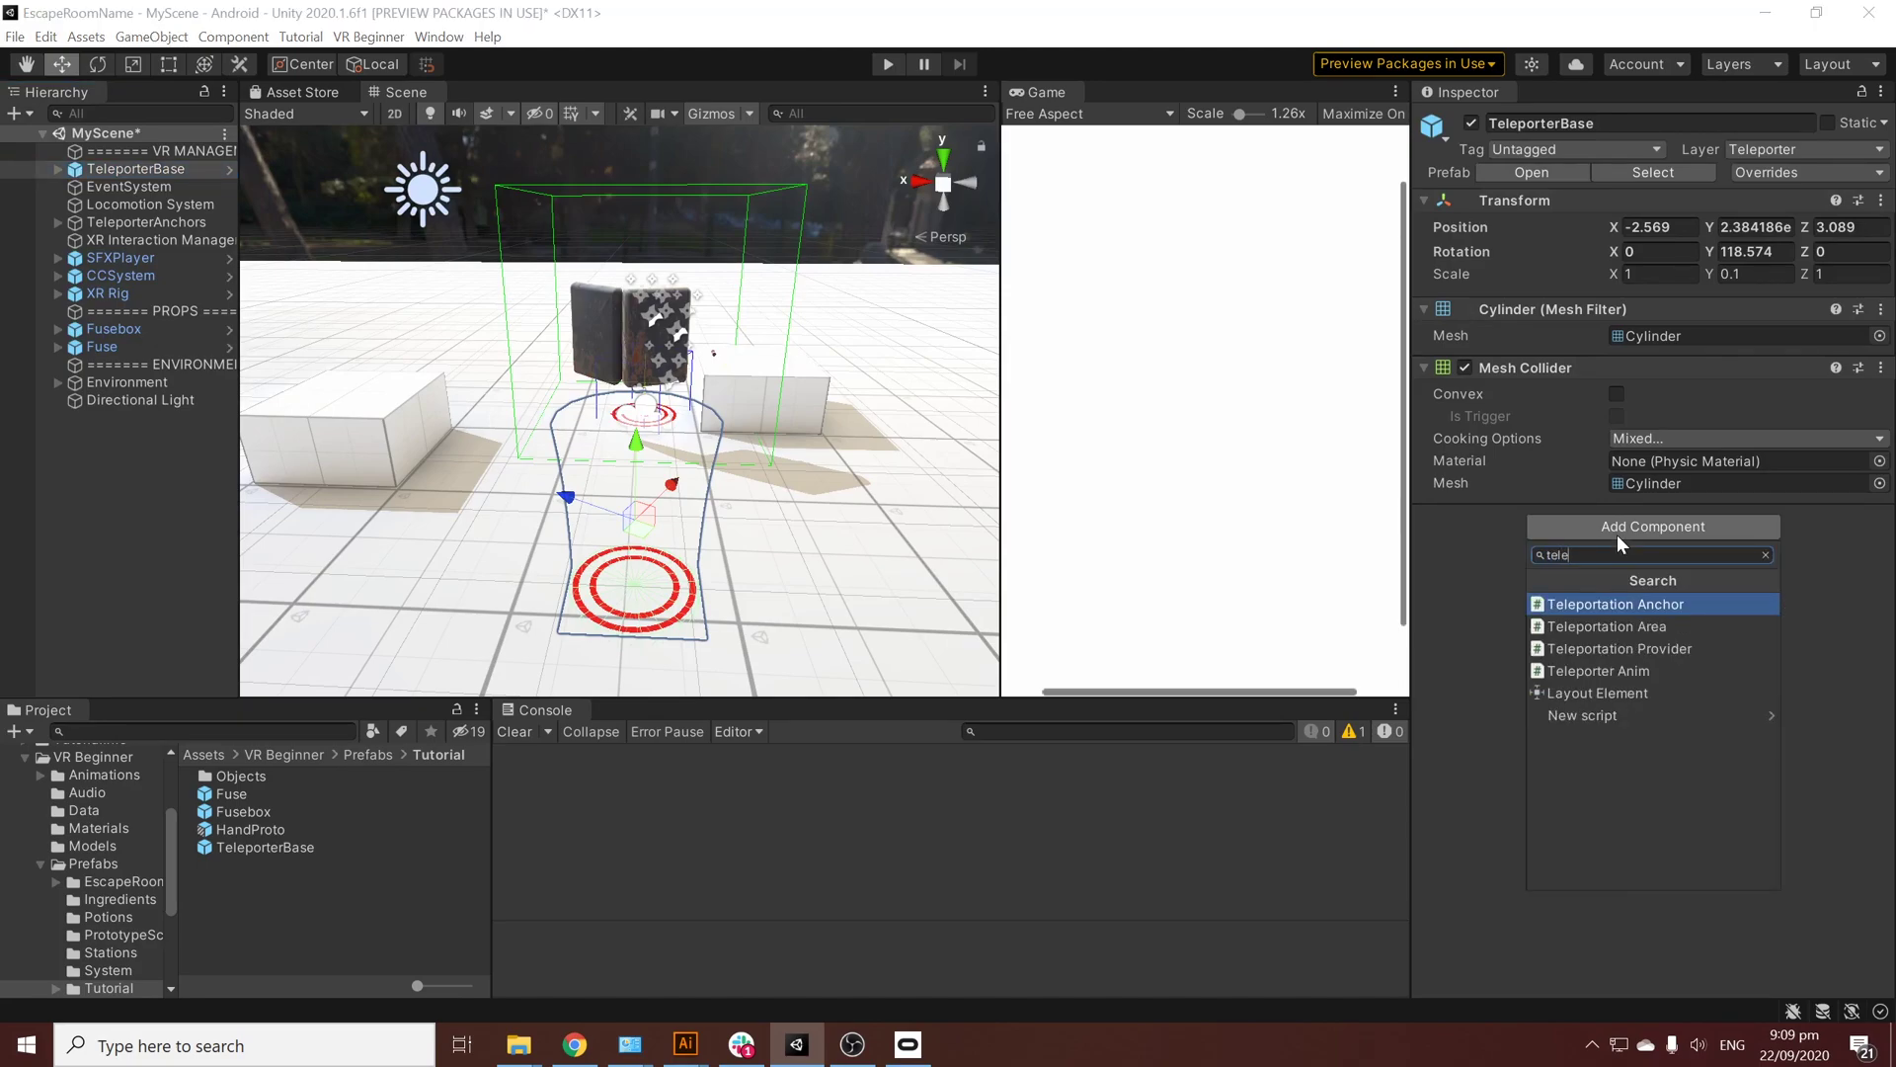
{"action": "type", "text": "e"}
{"action": "key", "text": "Return"}
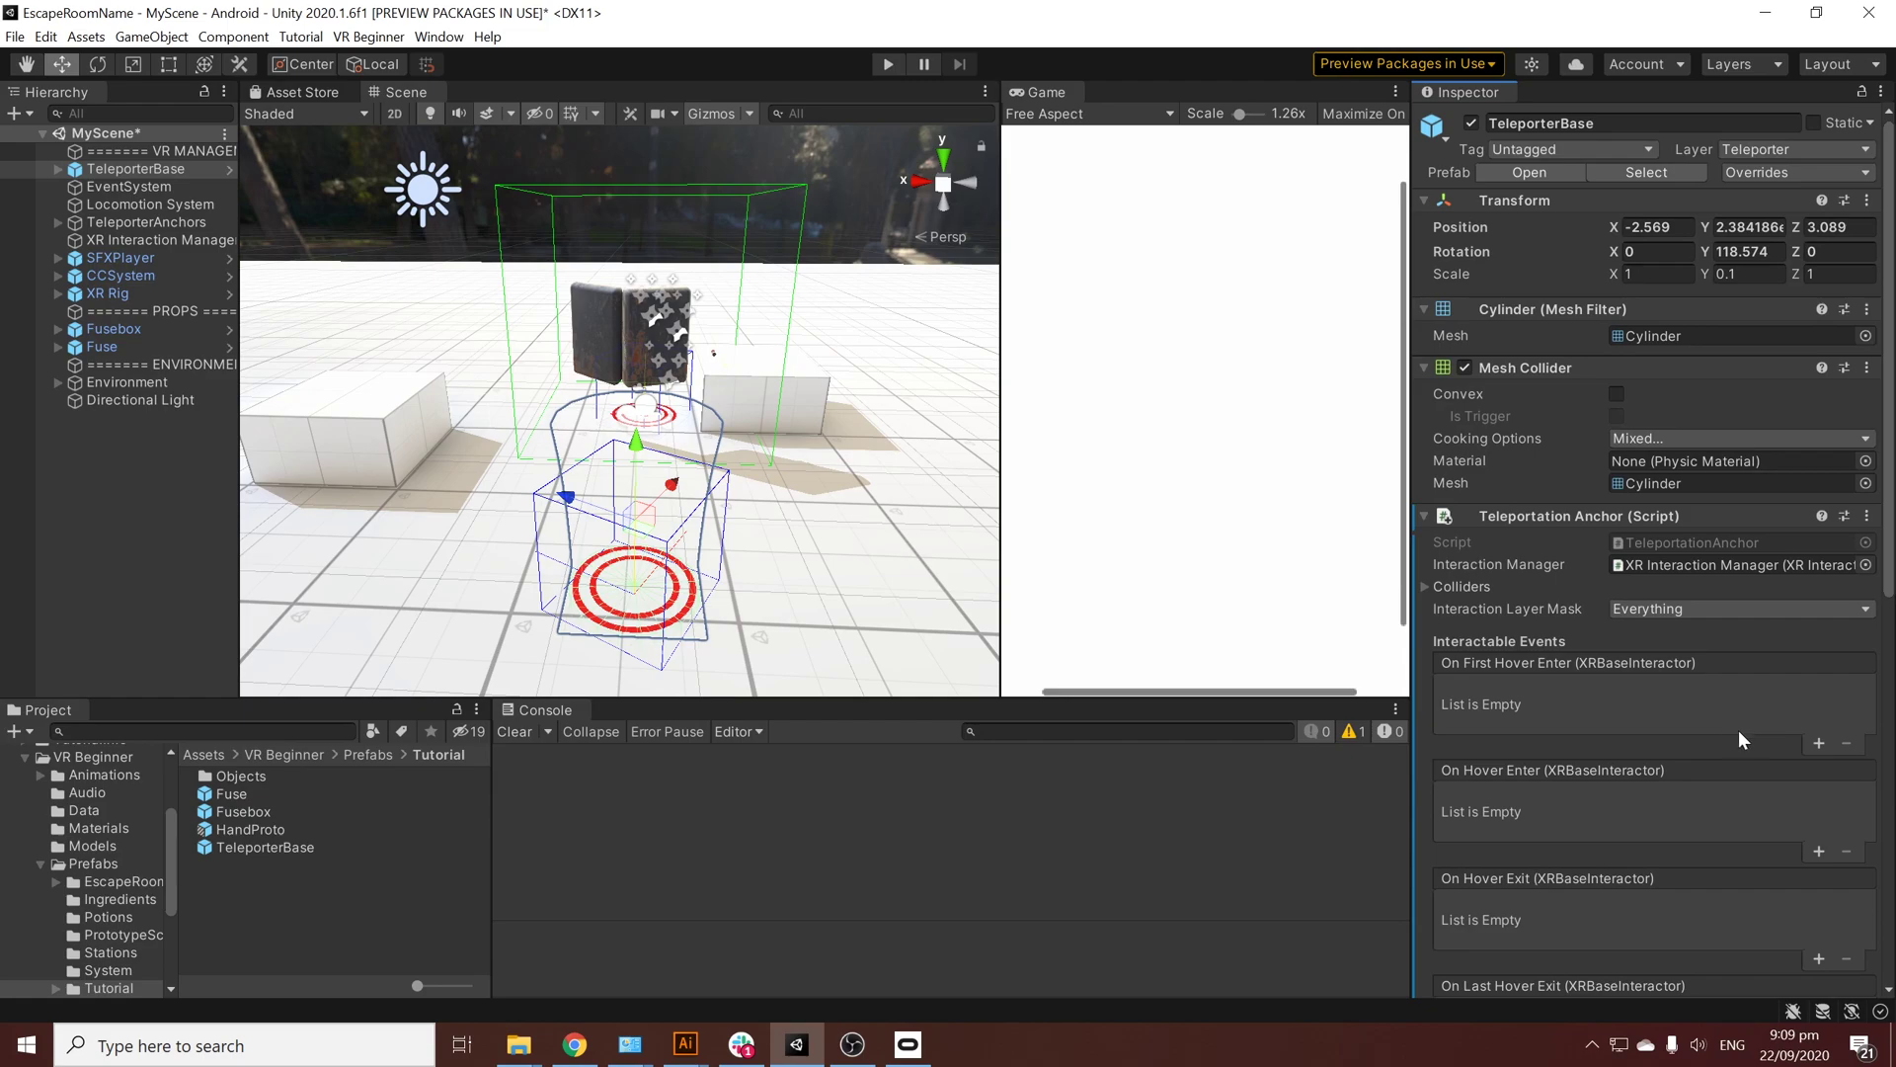
Step: Wire On First Hover Enter to call TeleporterAnim.StartHighlight() on the TeleporterBeam child
{"action": "left_click", "coordinate": [1813, 746]}
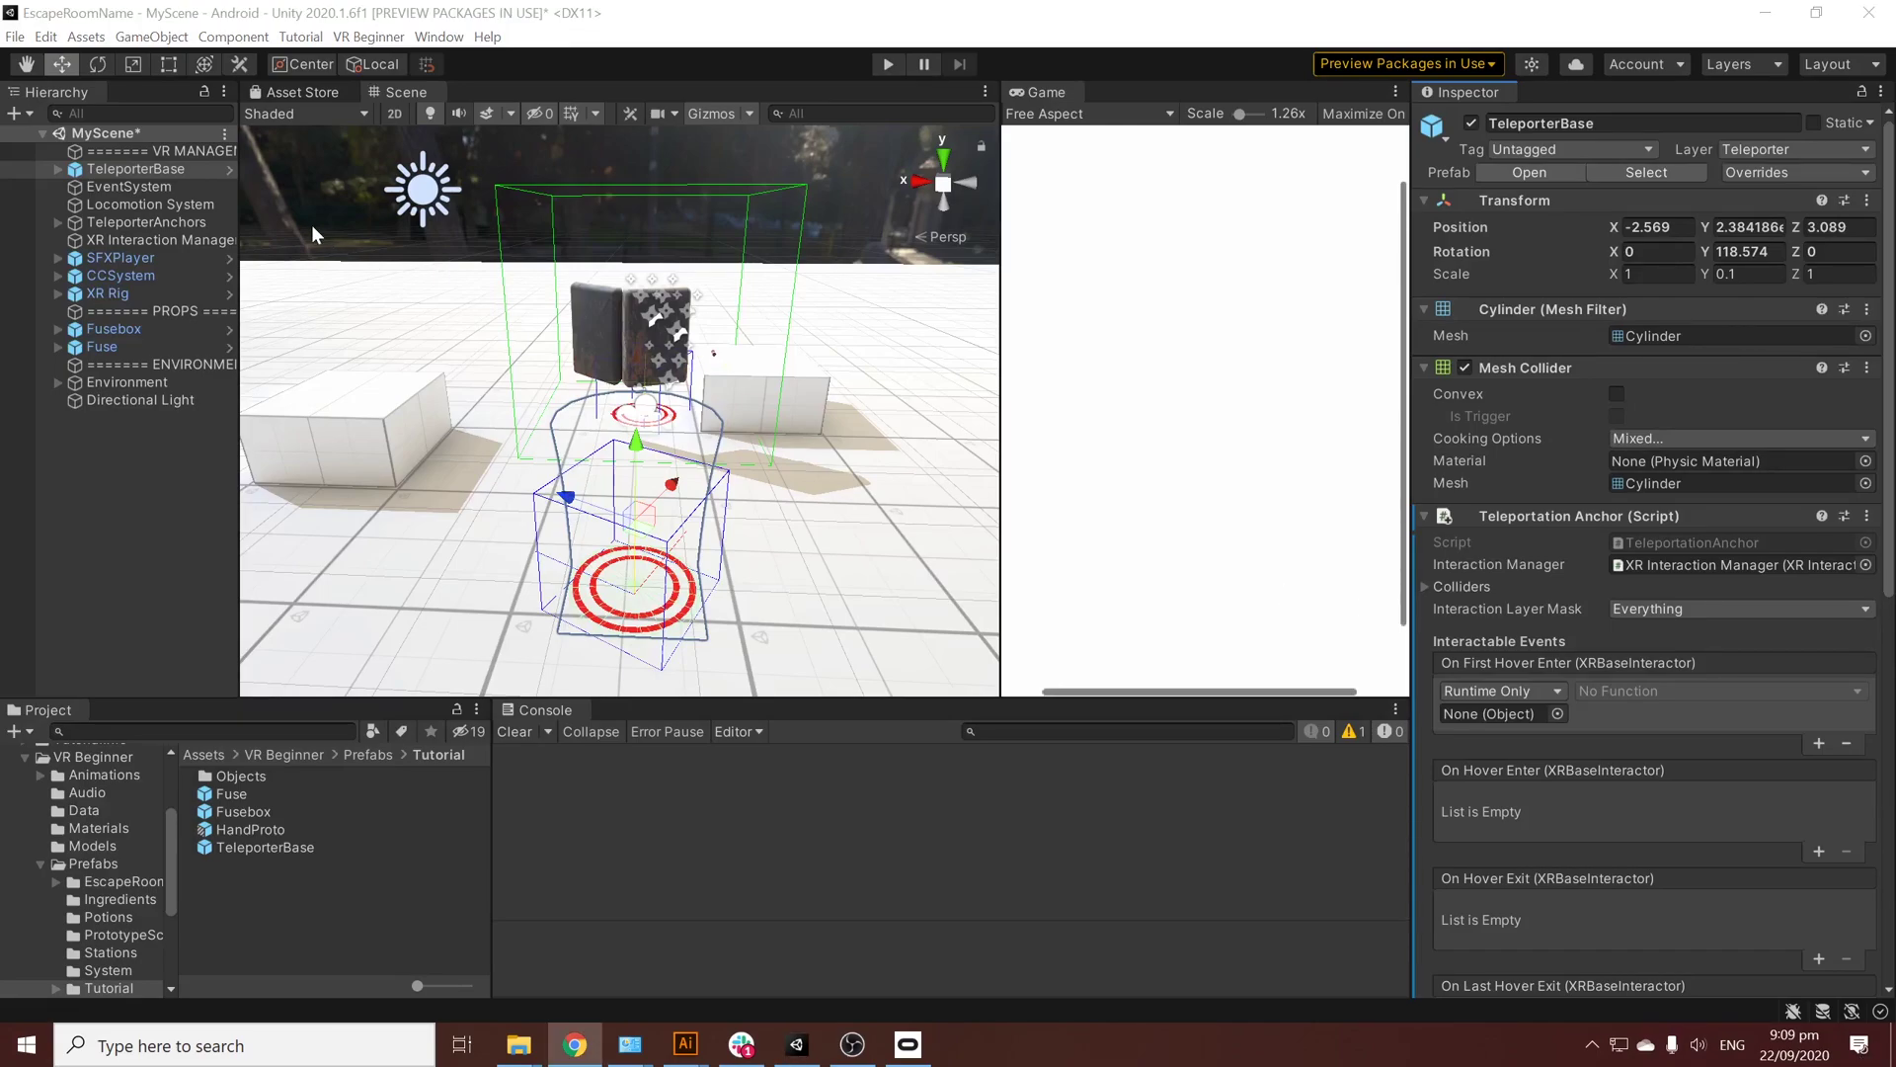
{"action": "left_click", "coordinate": [58, 169]}
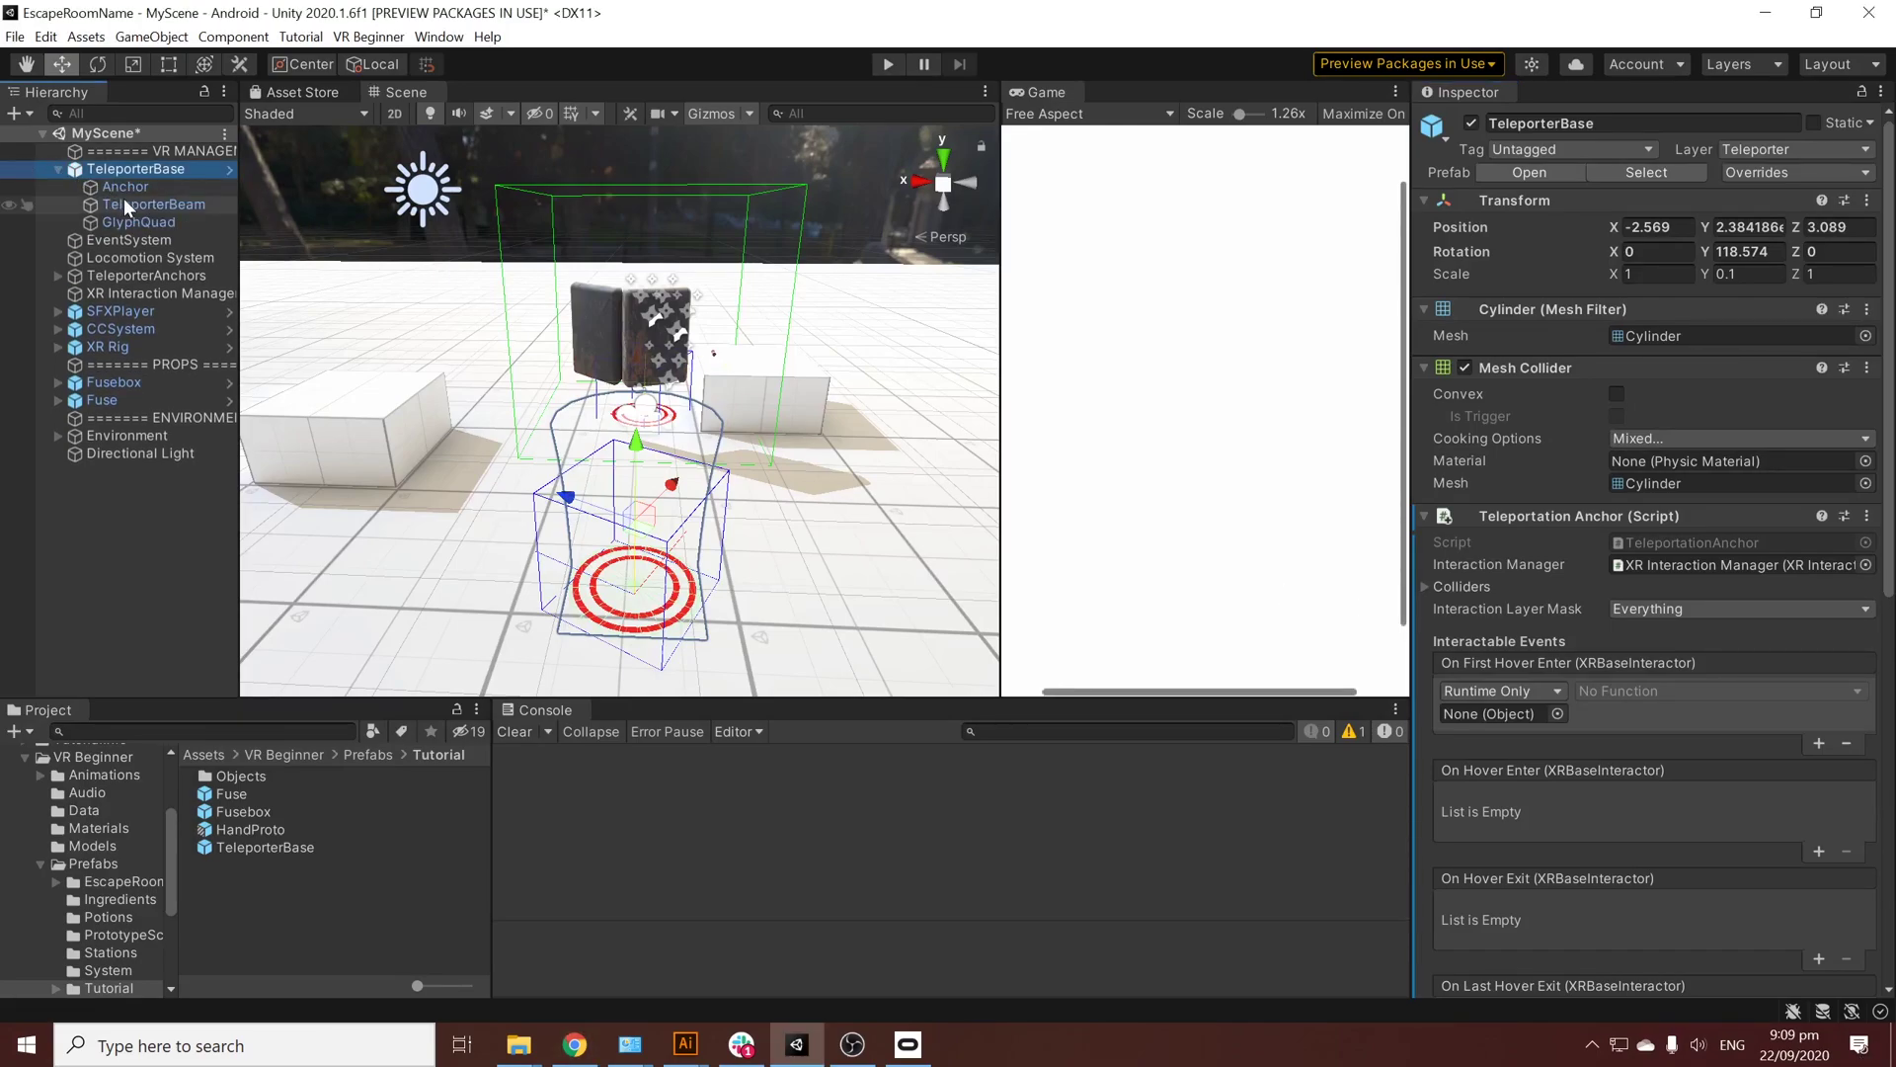
{"action": "left_click_drag", "start_coordinate": [123, 203], "coordinate": [1498, 719]}
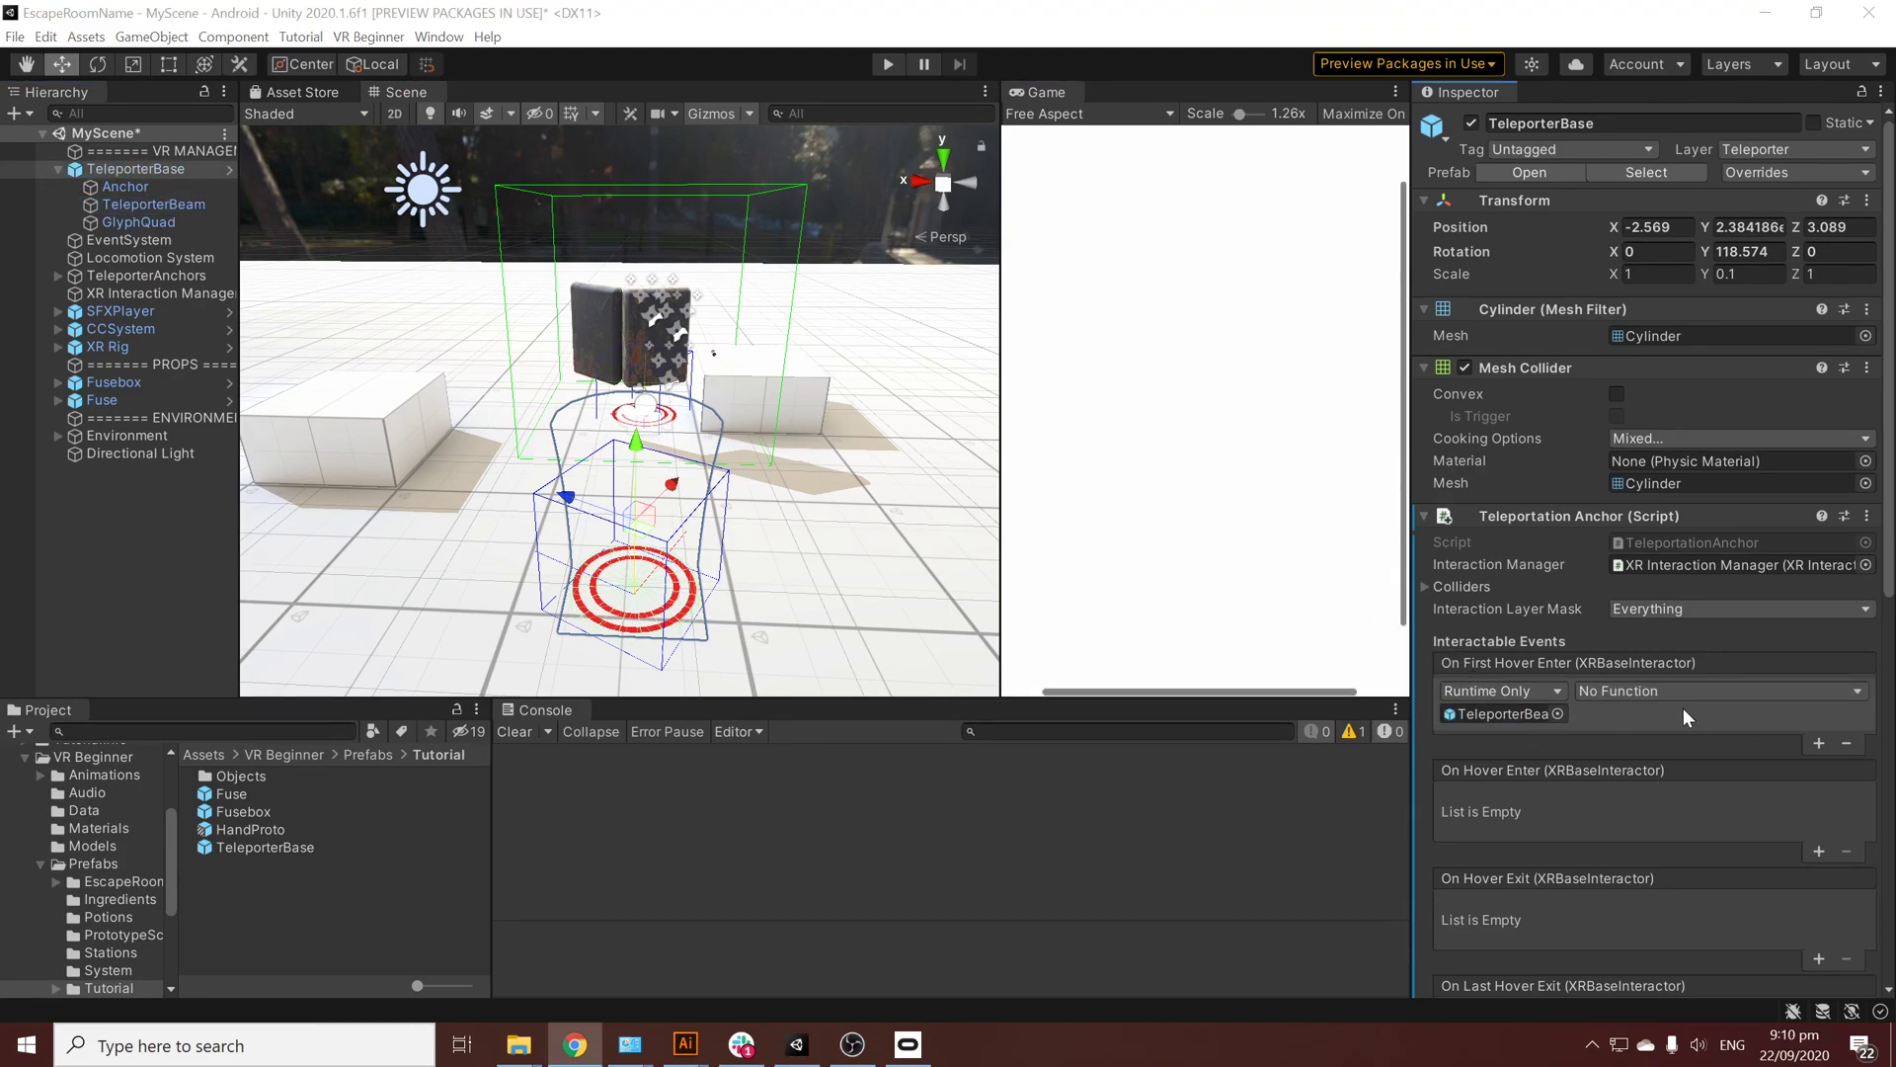
{"action": "left_click", "coordinate": [1667, 688]}
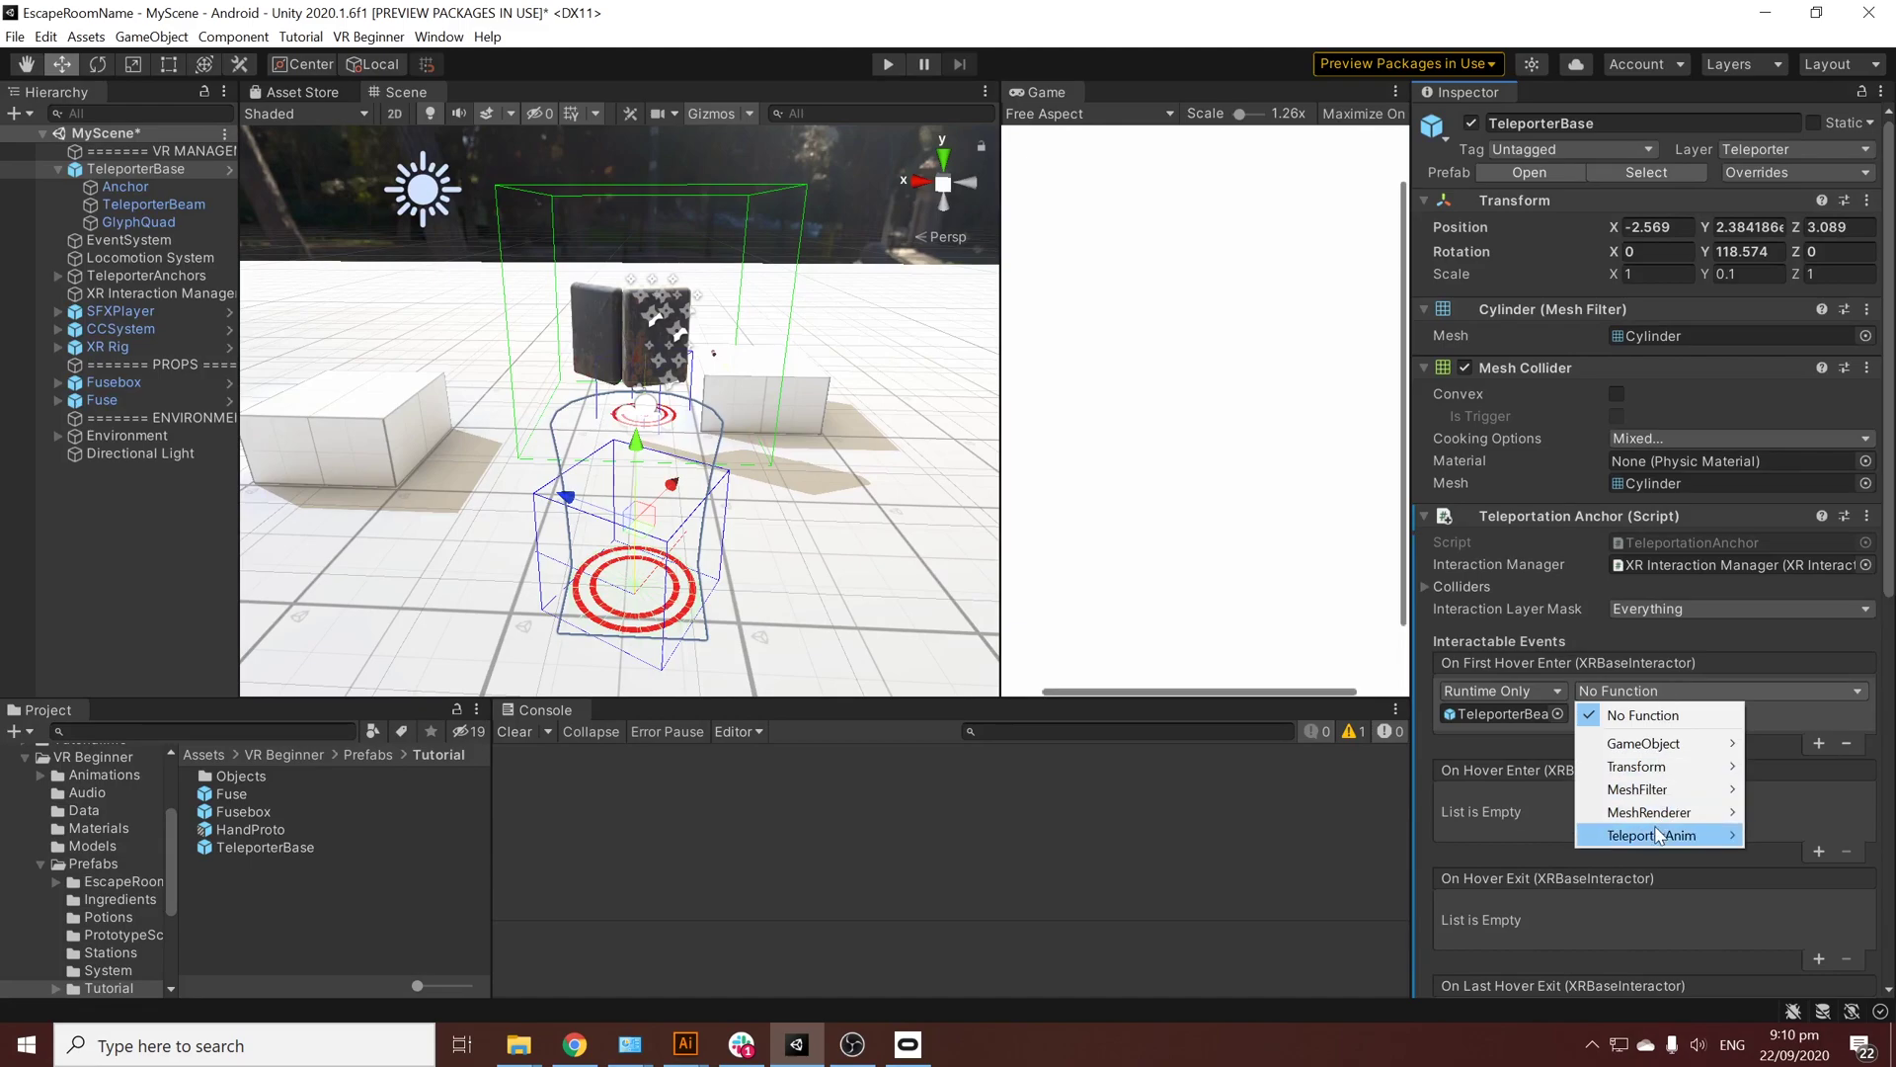
{"action": "mouse_move", "coordinate": [1659, 836]}
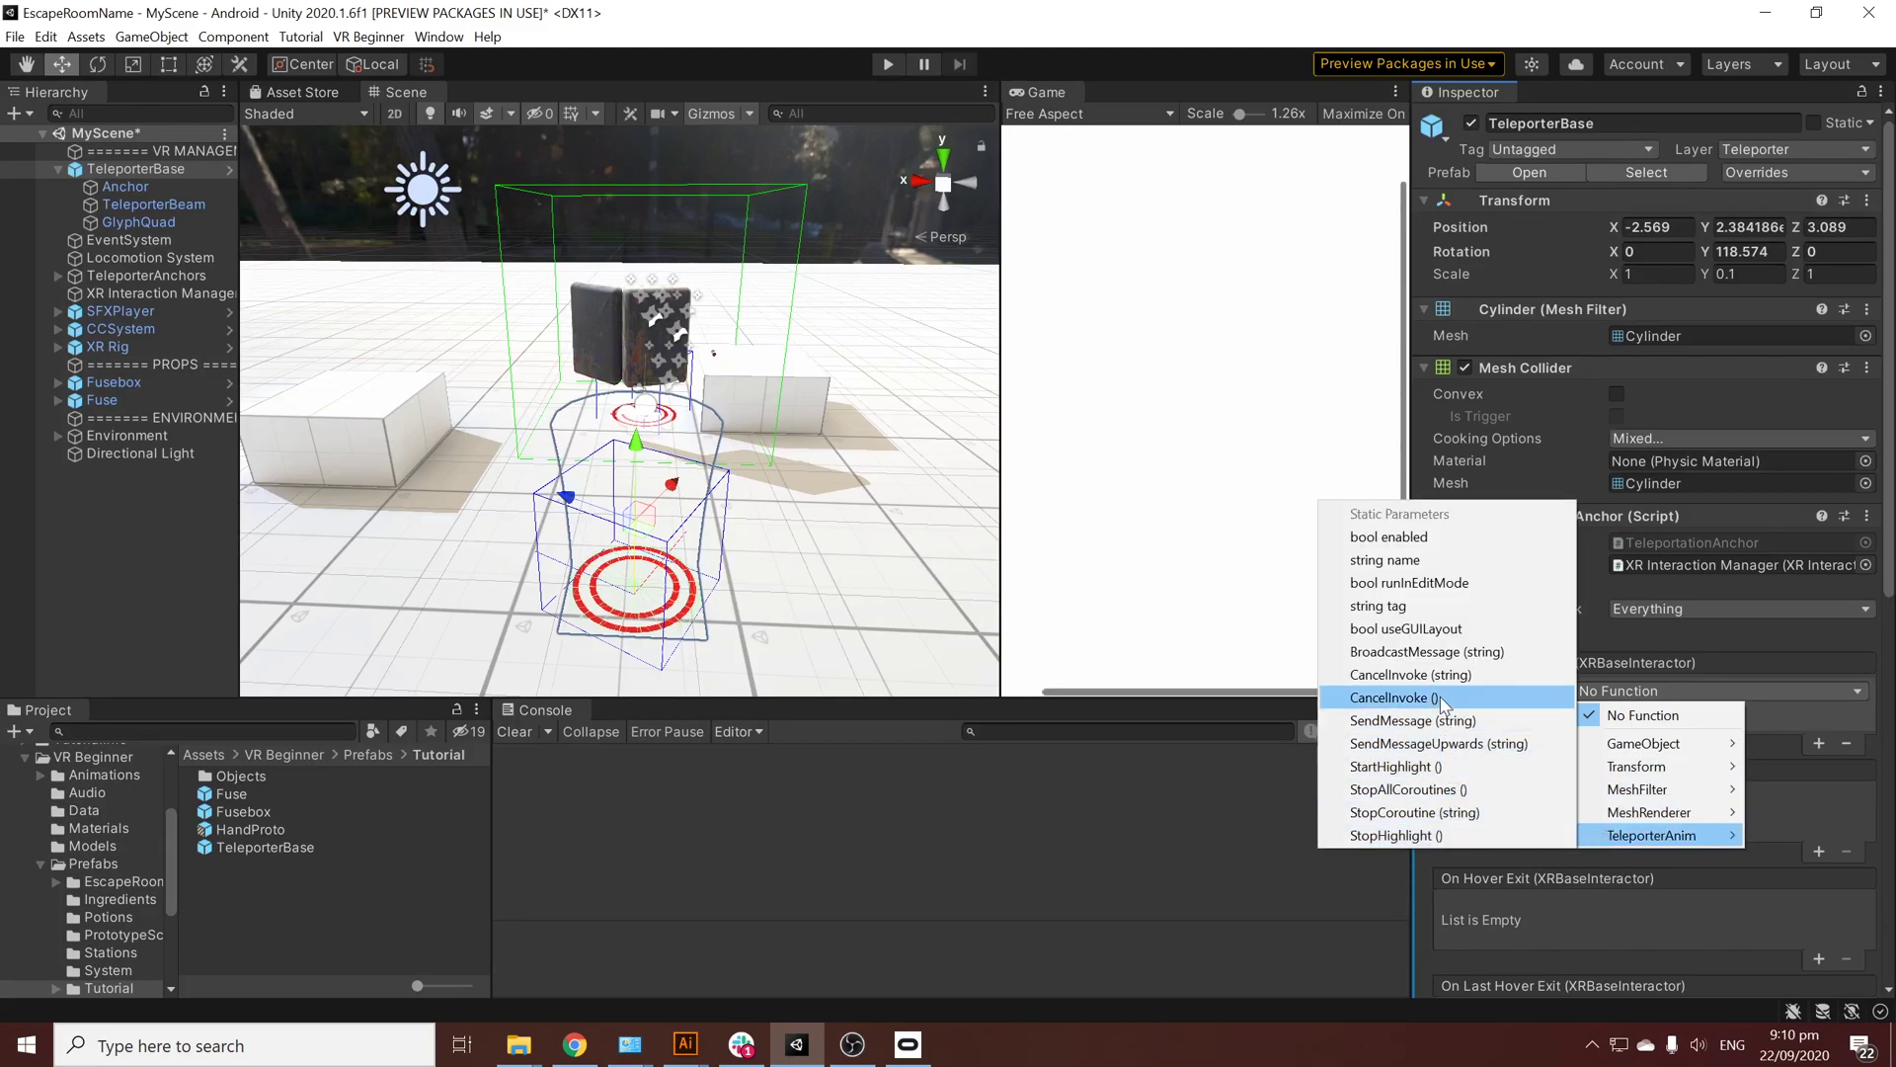
{"action": "left_click", "coordinate": [1425, 769]}
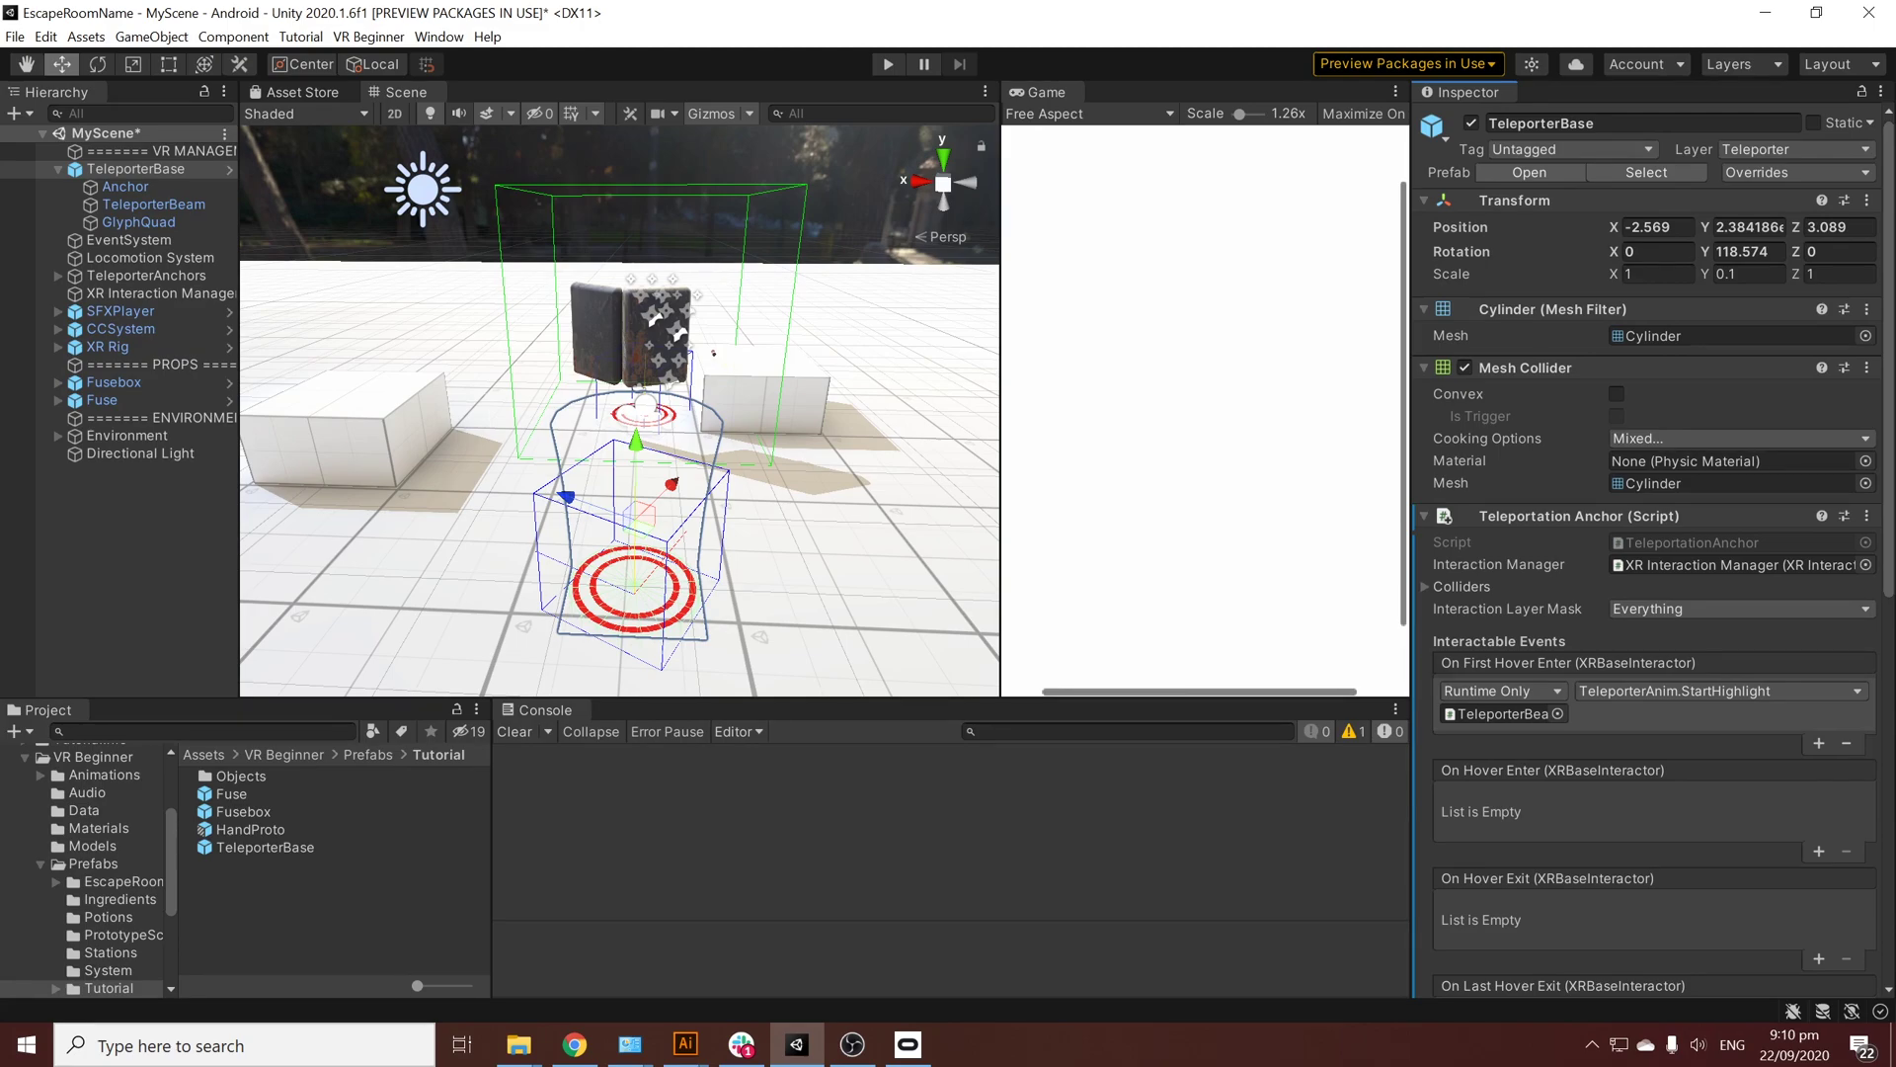
{"action": "scroll", "coordinate": [1742, 731], "scroll_direction": "down", "scroll_amount": 10}
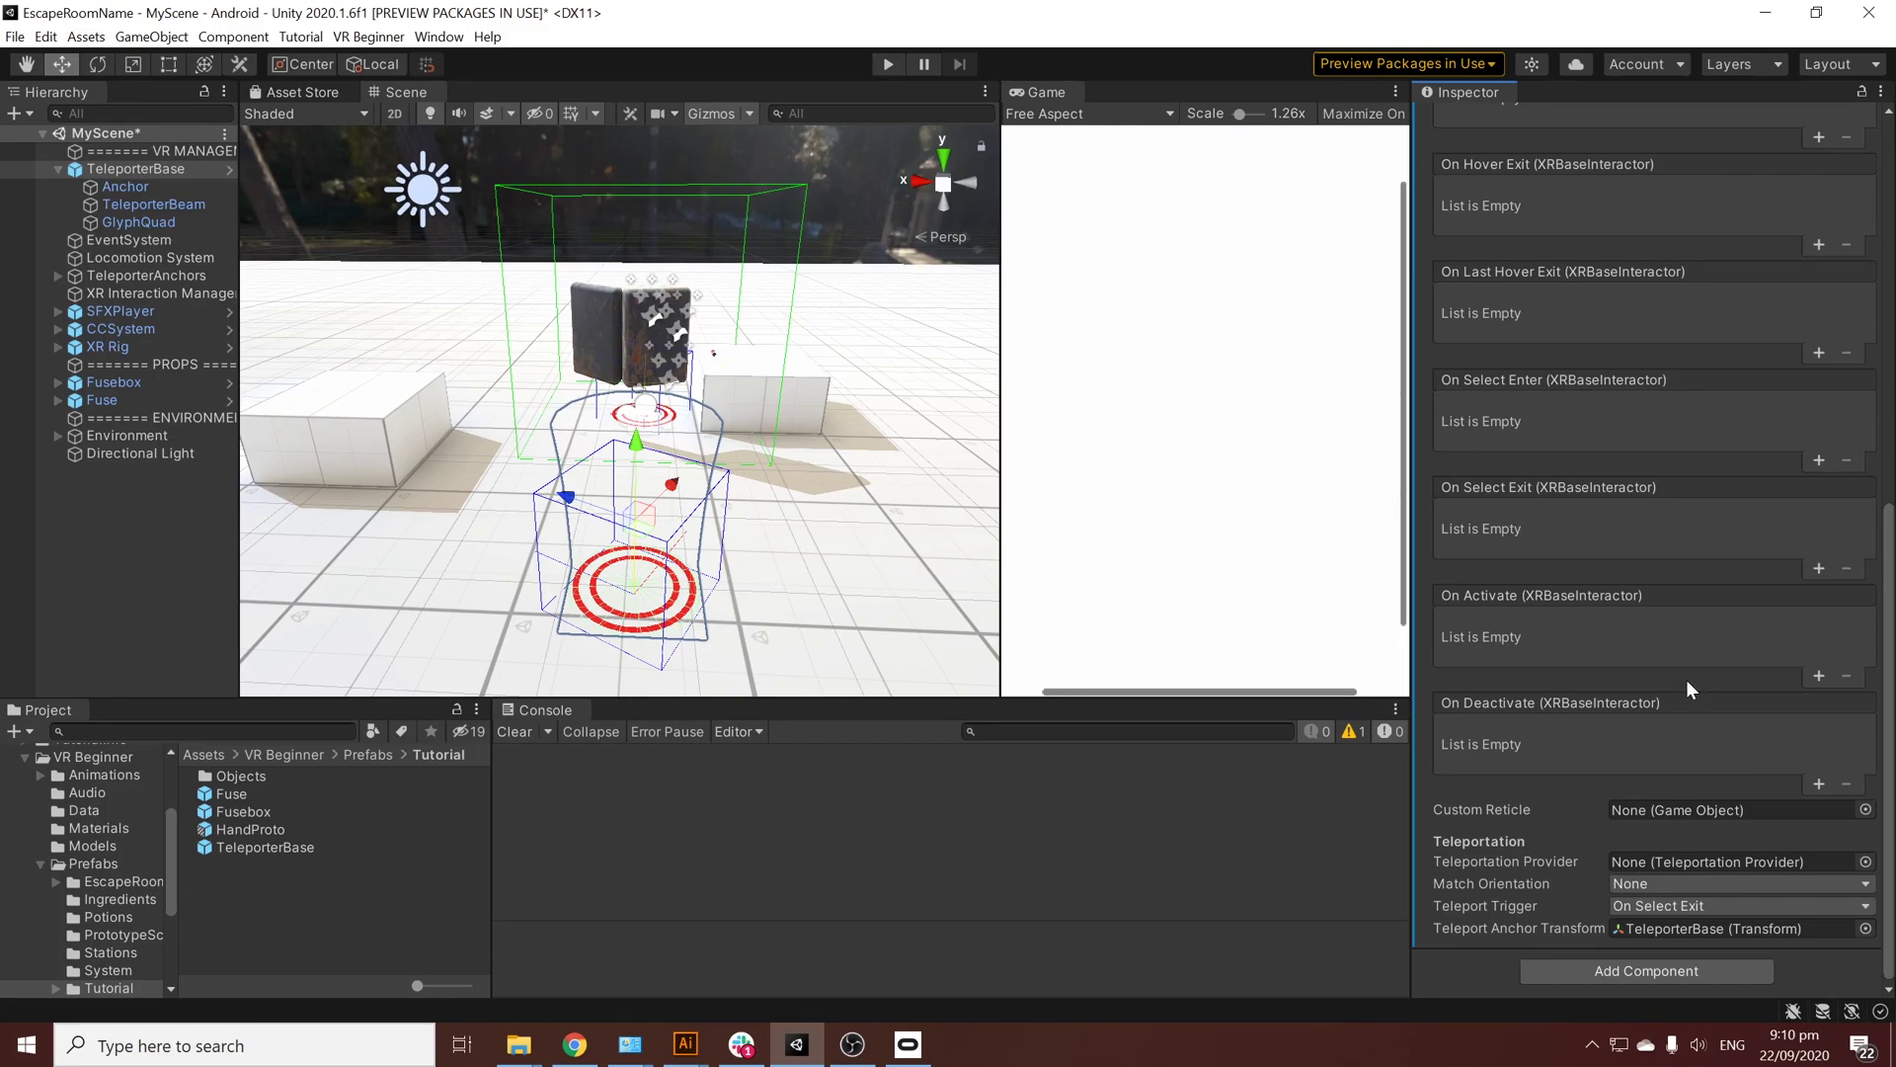
Step: Wire On Last Hover Exit to call TeleporterAnim.StopHighlight() on the TeleporterBeam
{"action": "left_click", "coordinate": [1818, 353]}
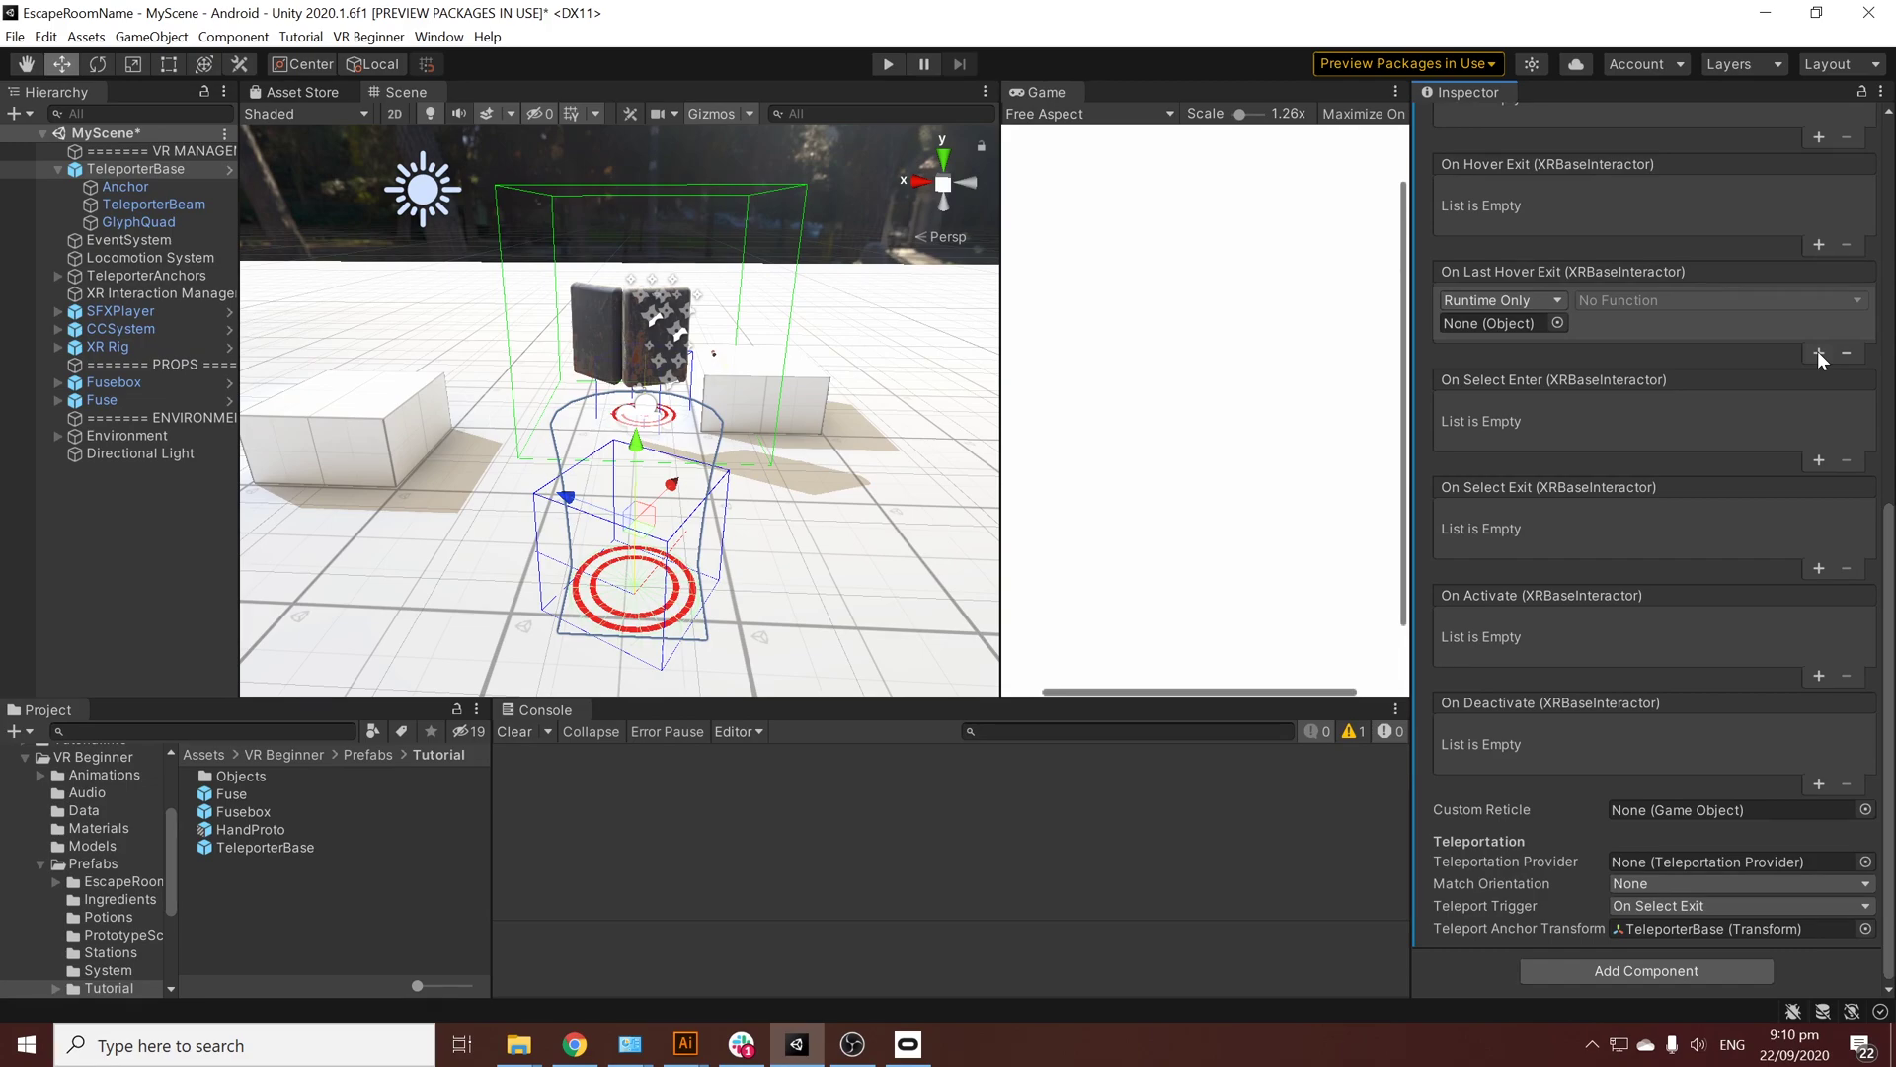
{"action": "left_click_drag", "start_coordinate": [148, 204], "coordinate": [1490, 326]}
{"action": "left_click", "coordinate": [1598, 300]}
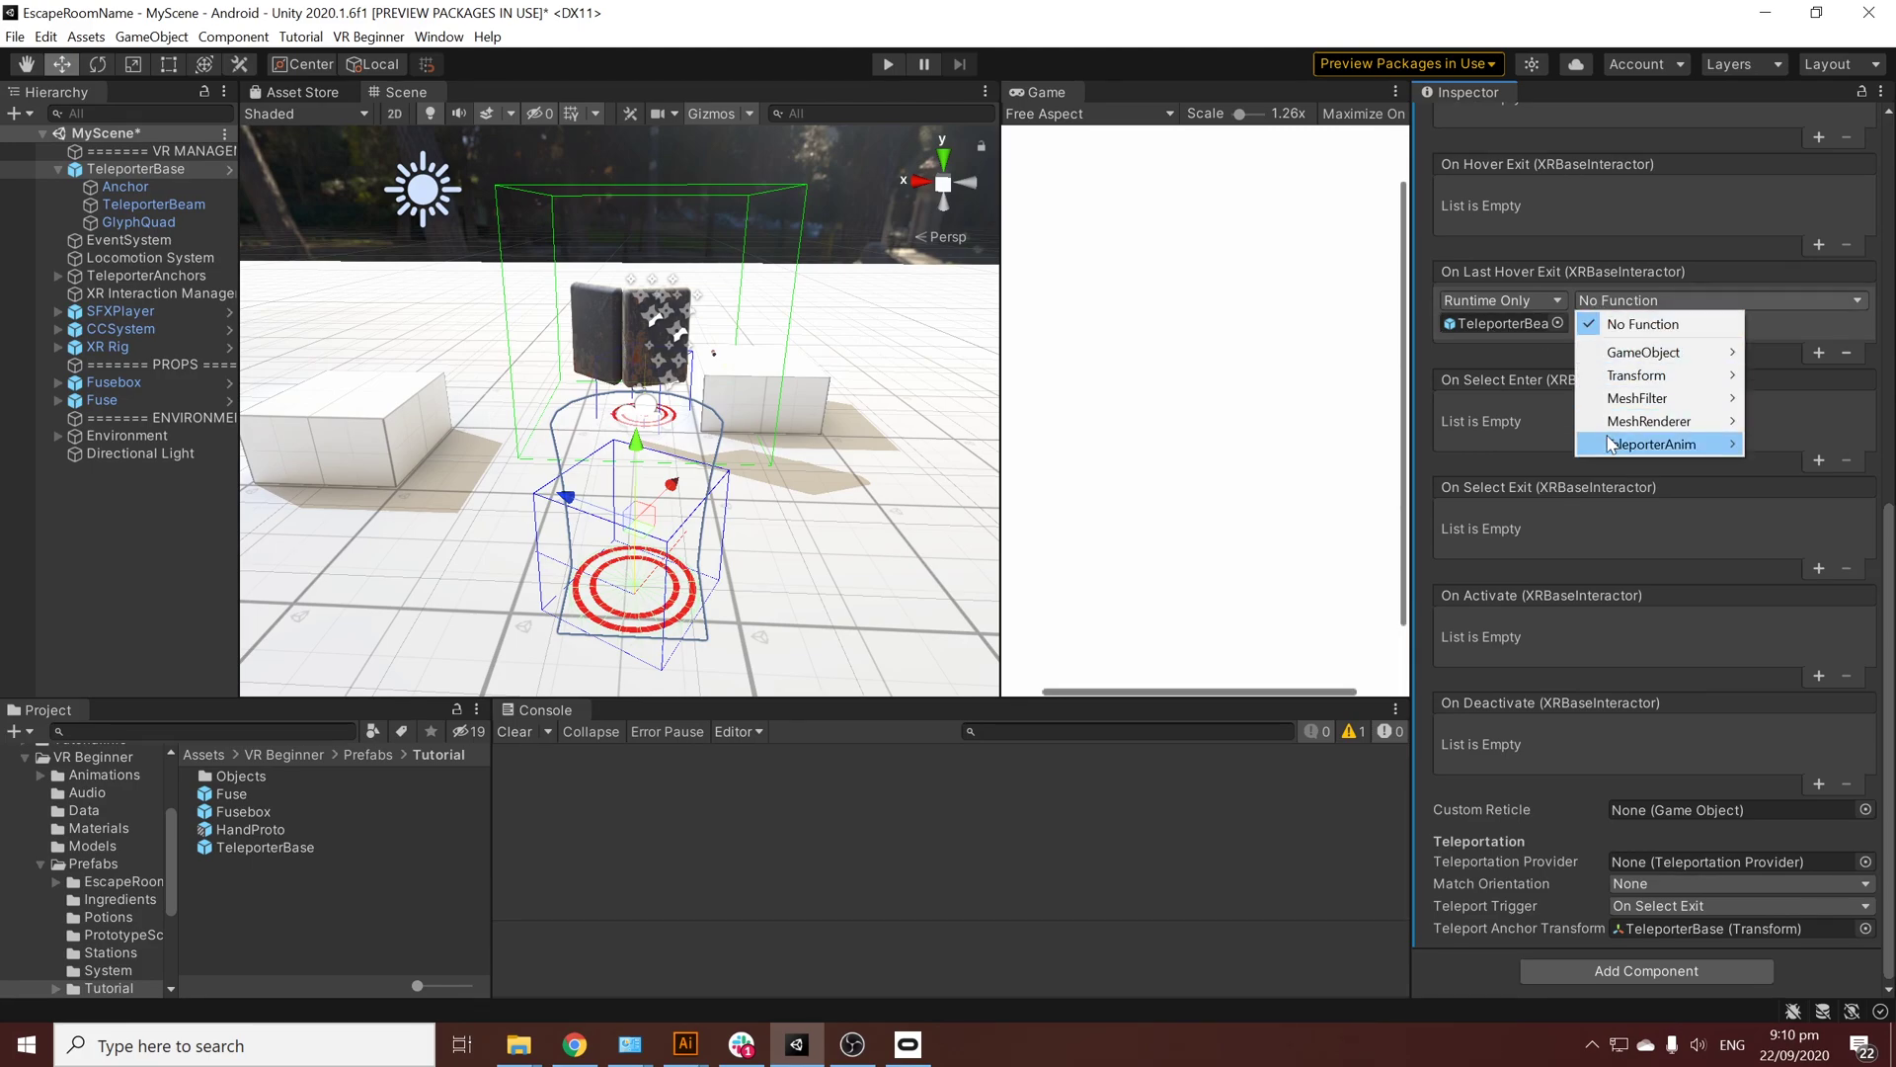
{"action": "mouse_move", "coordinate": [1610, 445]}
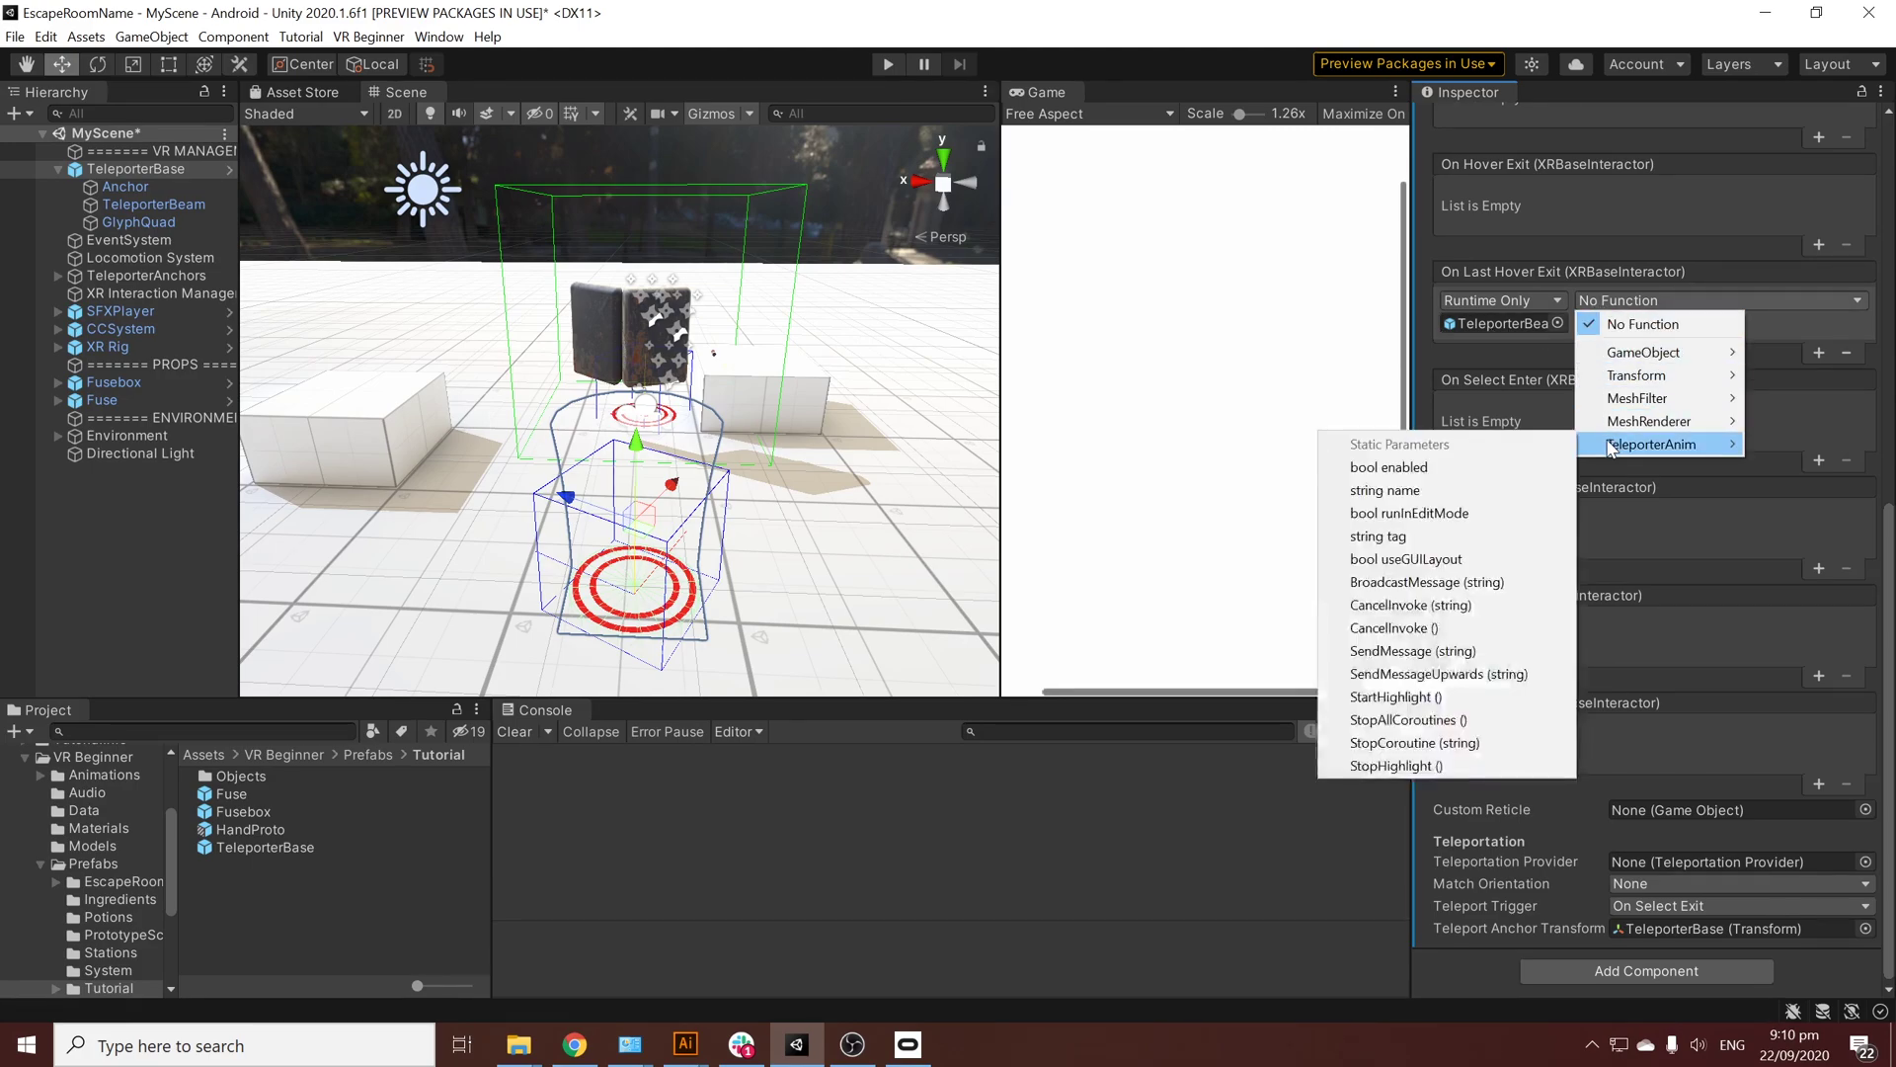
{"action": "left_click", "coordinate": [1411, 766]}
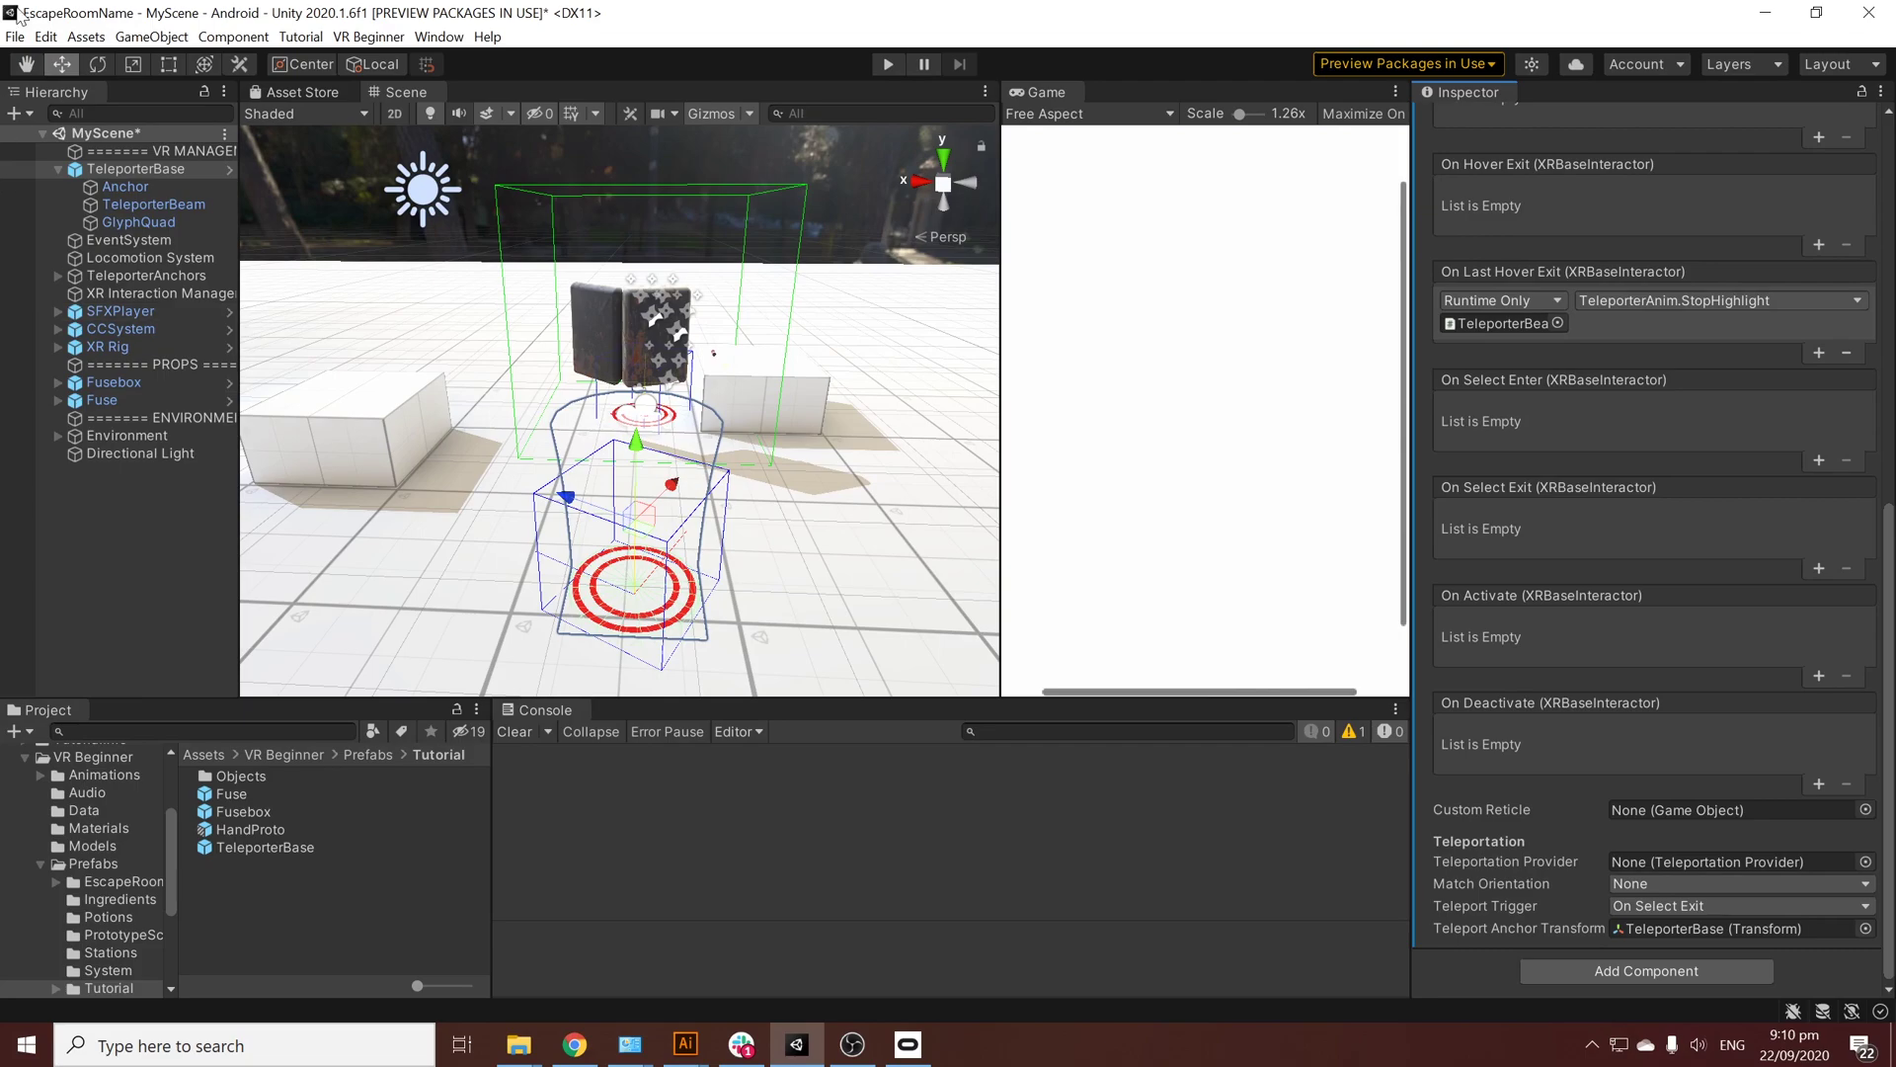
Step: Save MyScene via File > Save and start play mode to test it
{"action": "left_click", "coordinate": [17, 36]}
{"action": "left_click", "coordinate": [44, 112]}
{"action": "key", "text": "alt+Tab"}
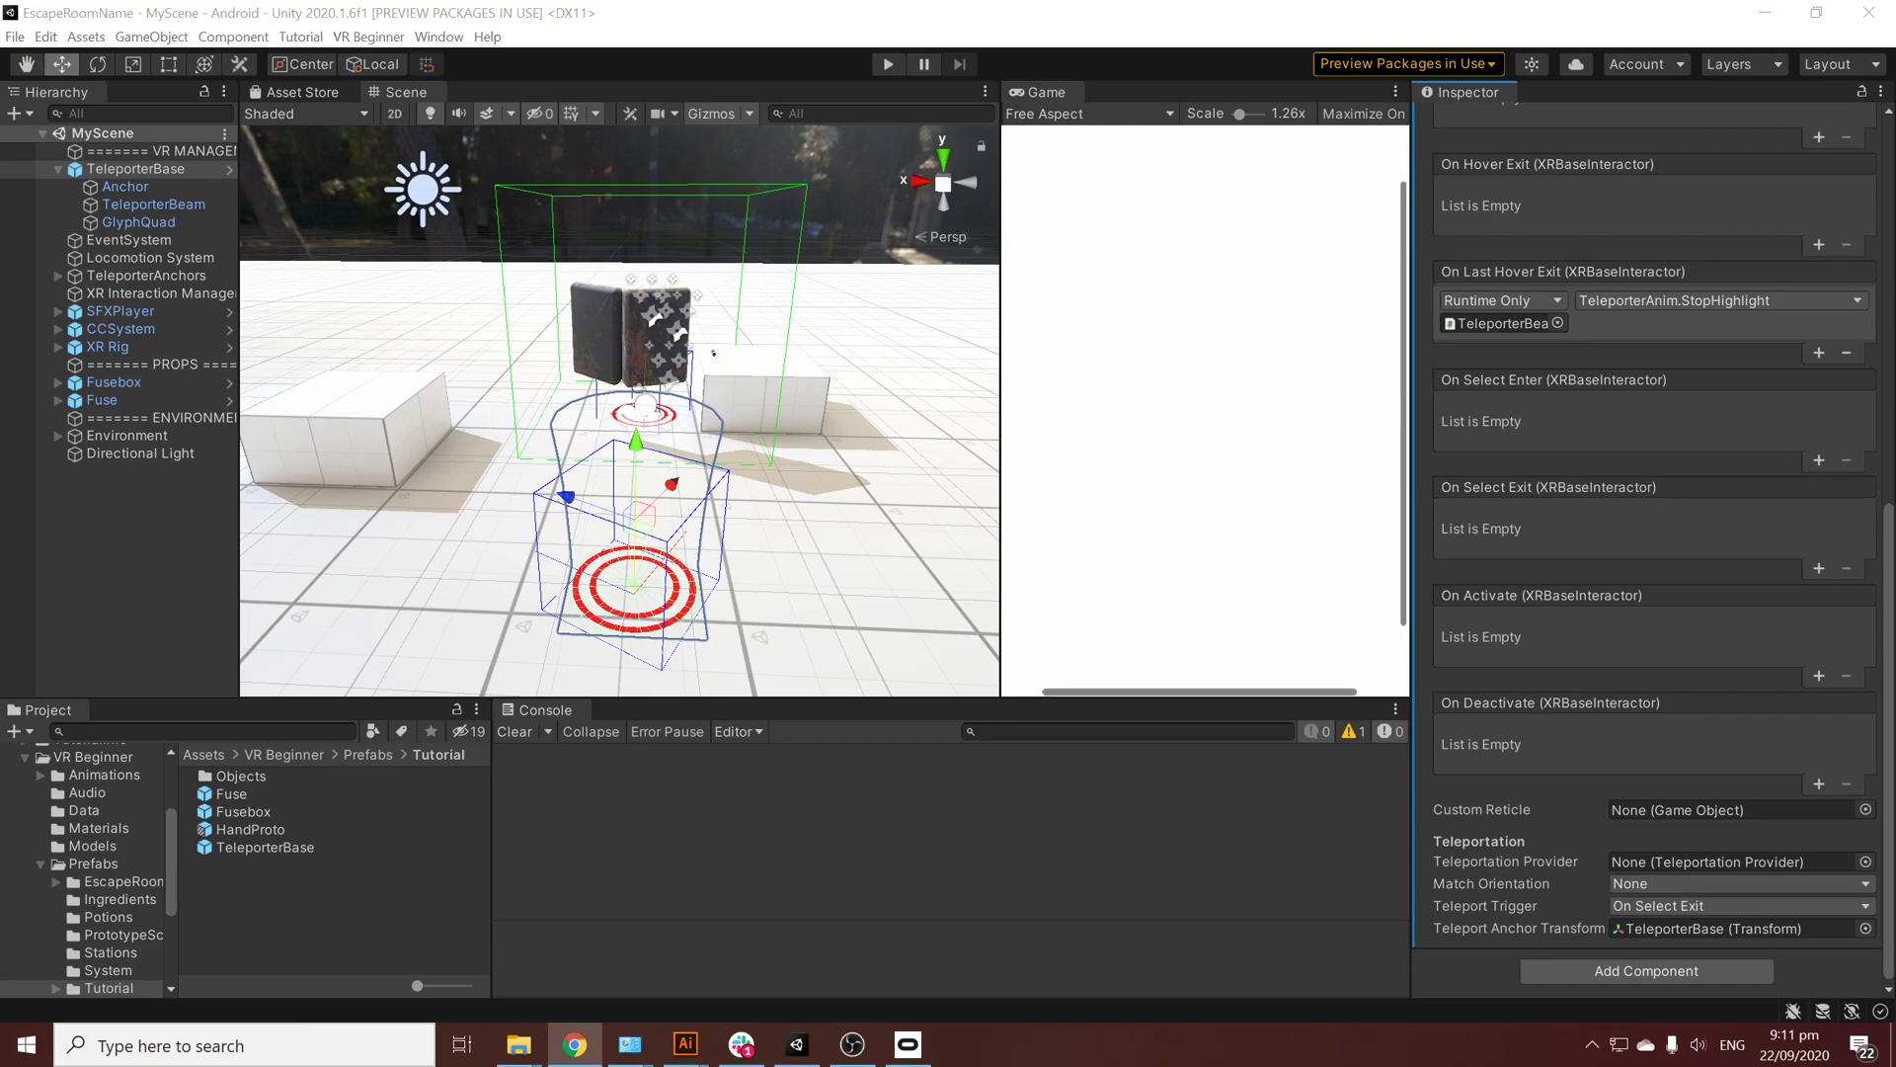
{"action": "left_click", "coordinate": [888, 64]}
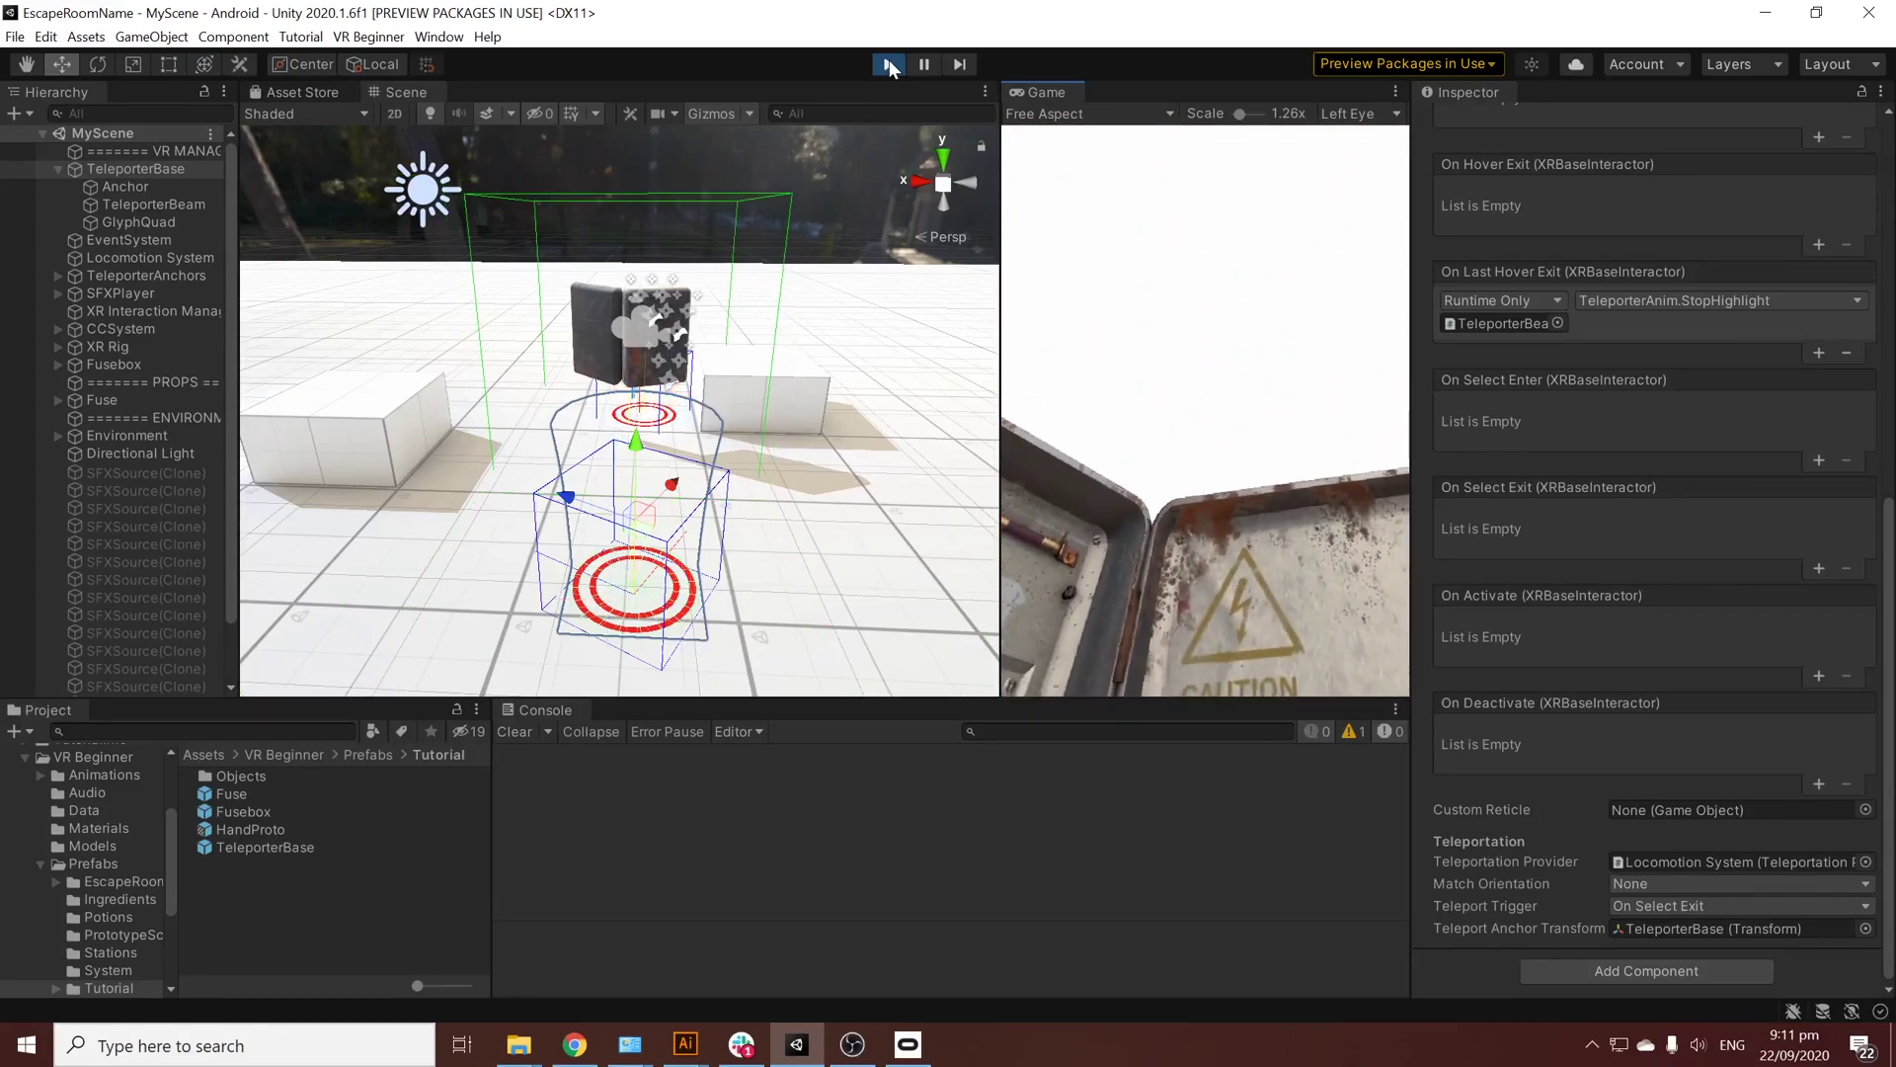
Step: Exit play mode to return MyScene to edit mode
{"action": "left_click", "coordinate": [889, 64]}
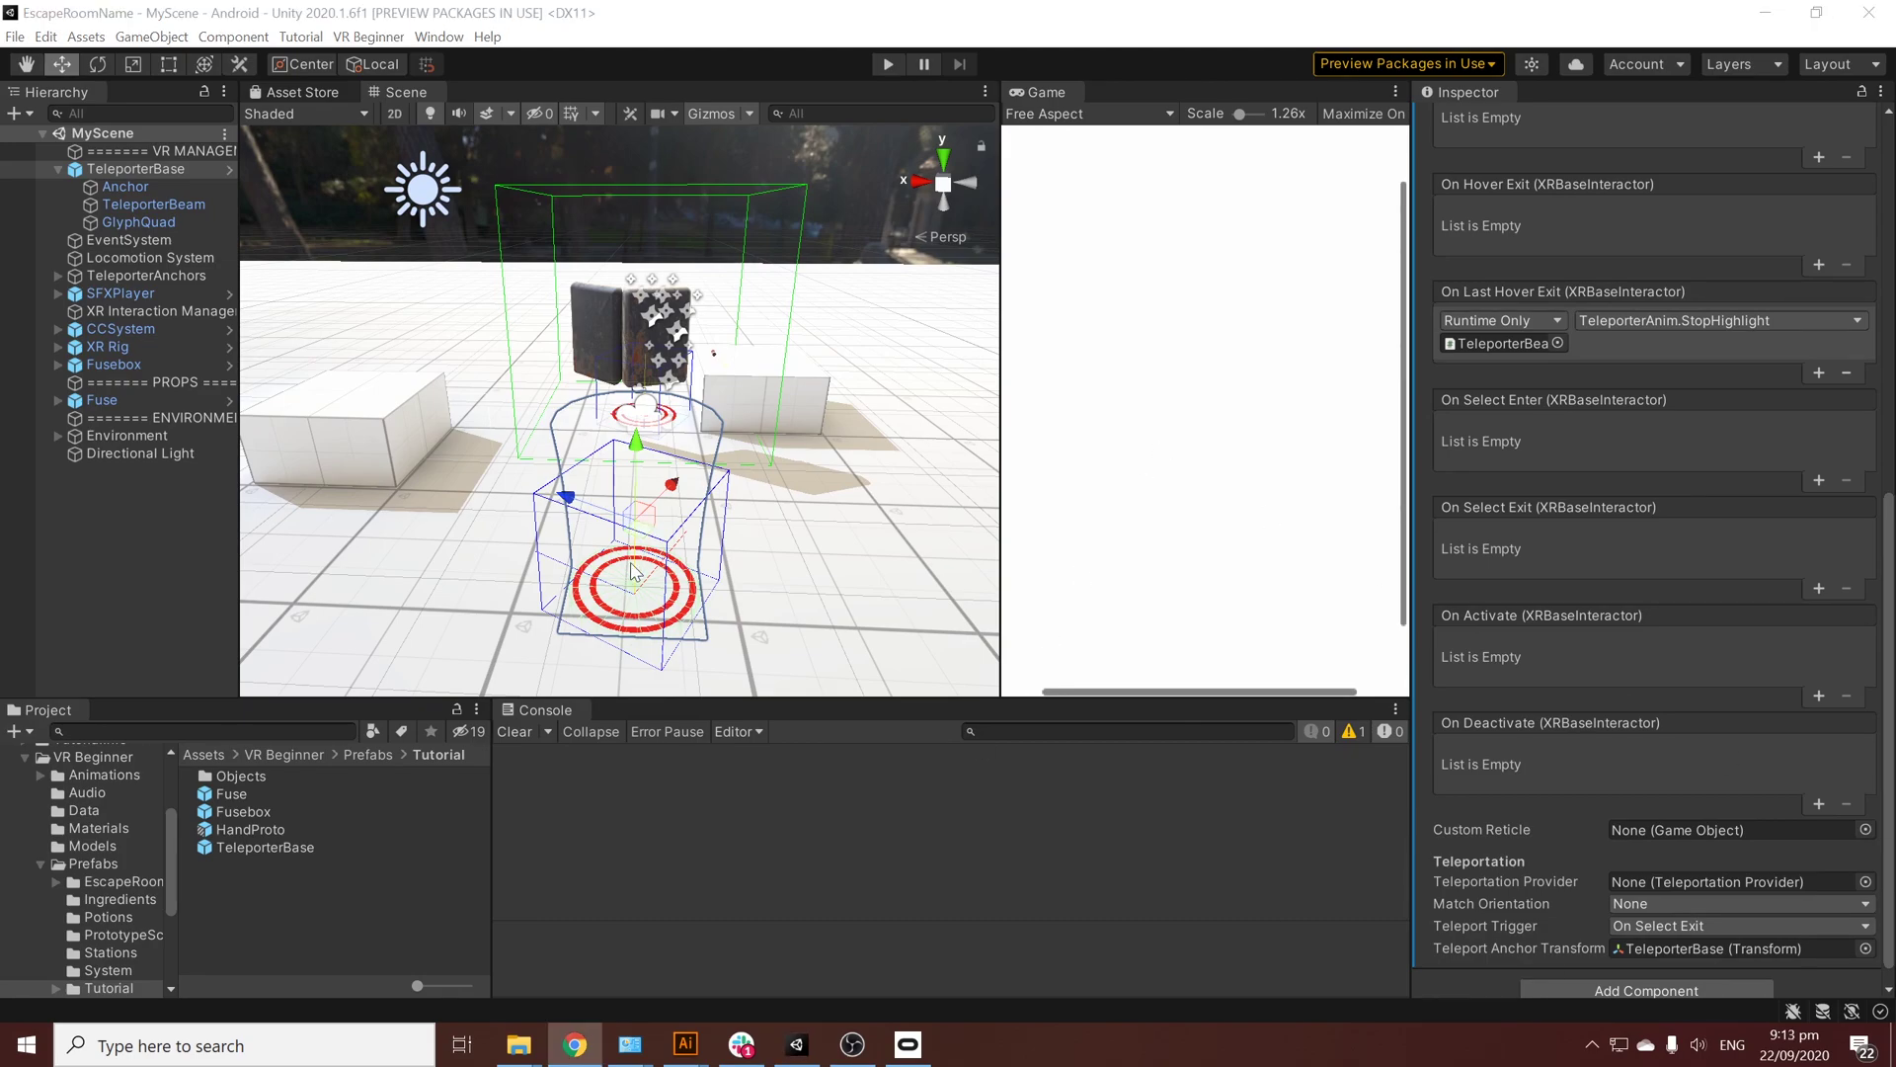
Step: Slide the TeleporterBase to the left so it stands left of the white block
{"action": "left_click_drag", "start_coordinate": [489, 453], "coordinate": [1243, 522], "text": "alt"}
{"action": "left_click_drag", "start_coordinate": [746, 408], "coordinate": [587, 646]}
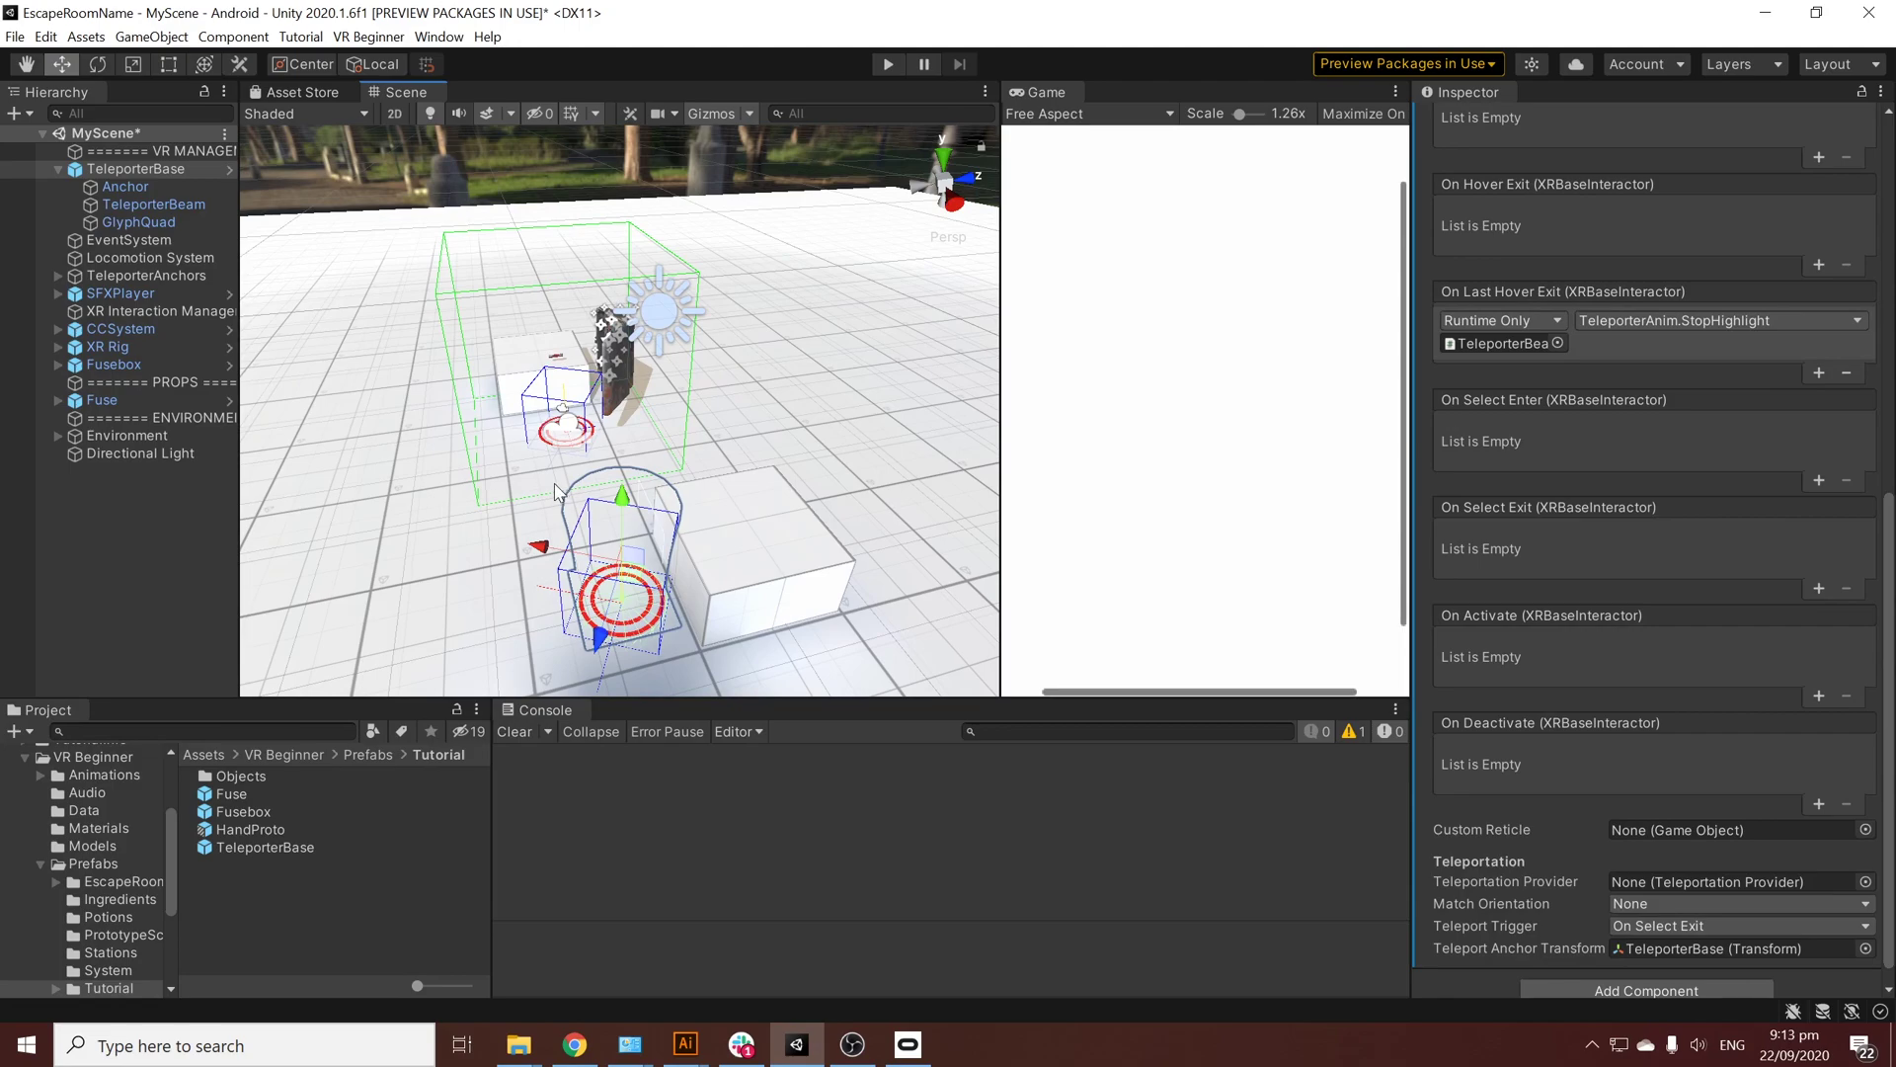
Step: Open Assets/VR Beginner/Prefabs/Tutorial/Objects and inspect the BubbleGun prefab as large thumbnails
{"action": "scroll", "coordinate": [98, 780], "scroll_direction": "up", "scroll_amount": 4}
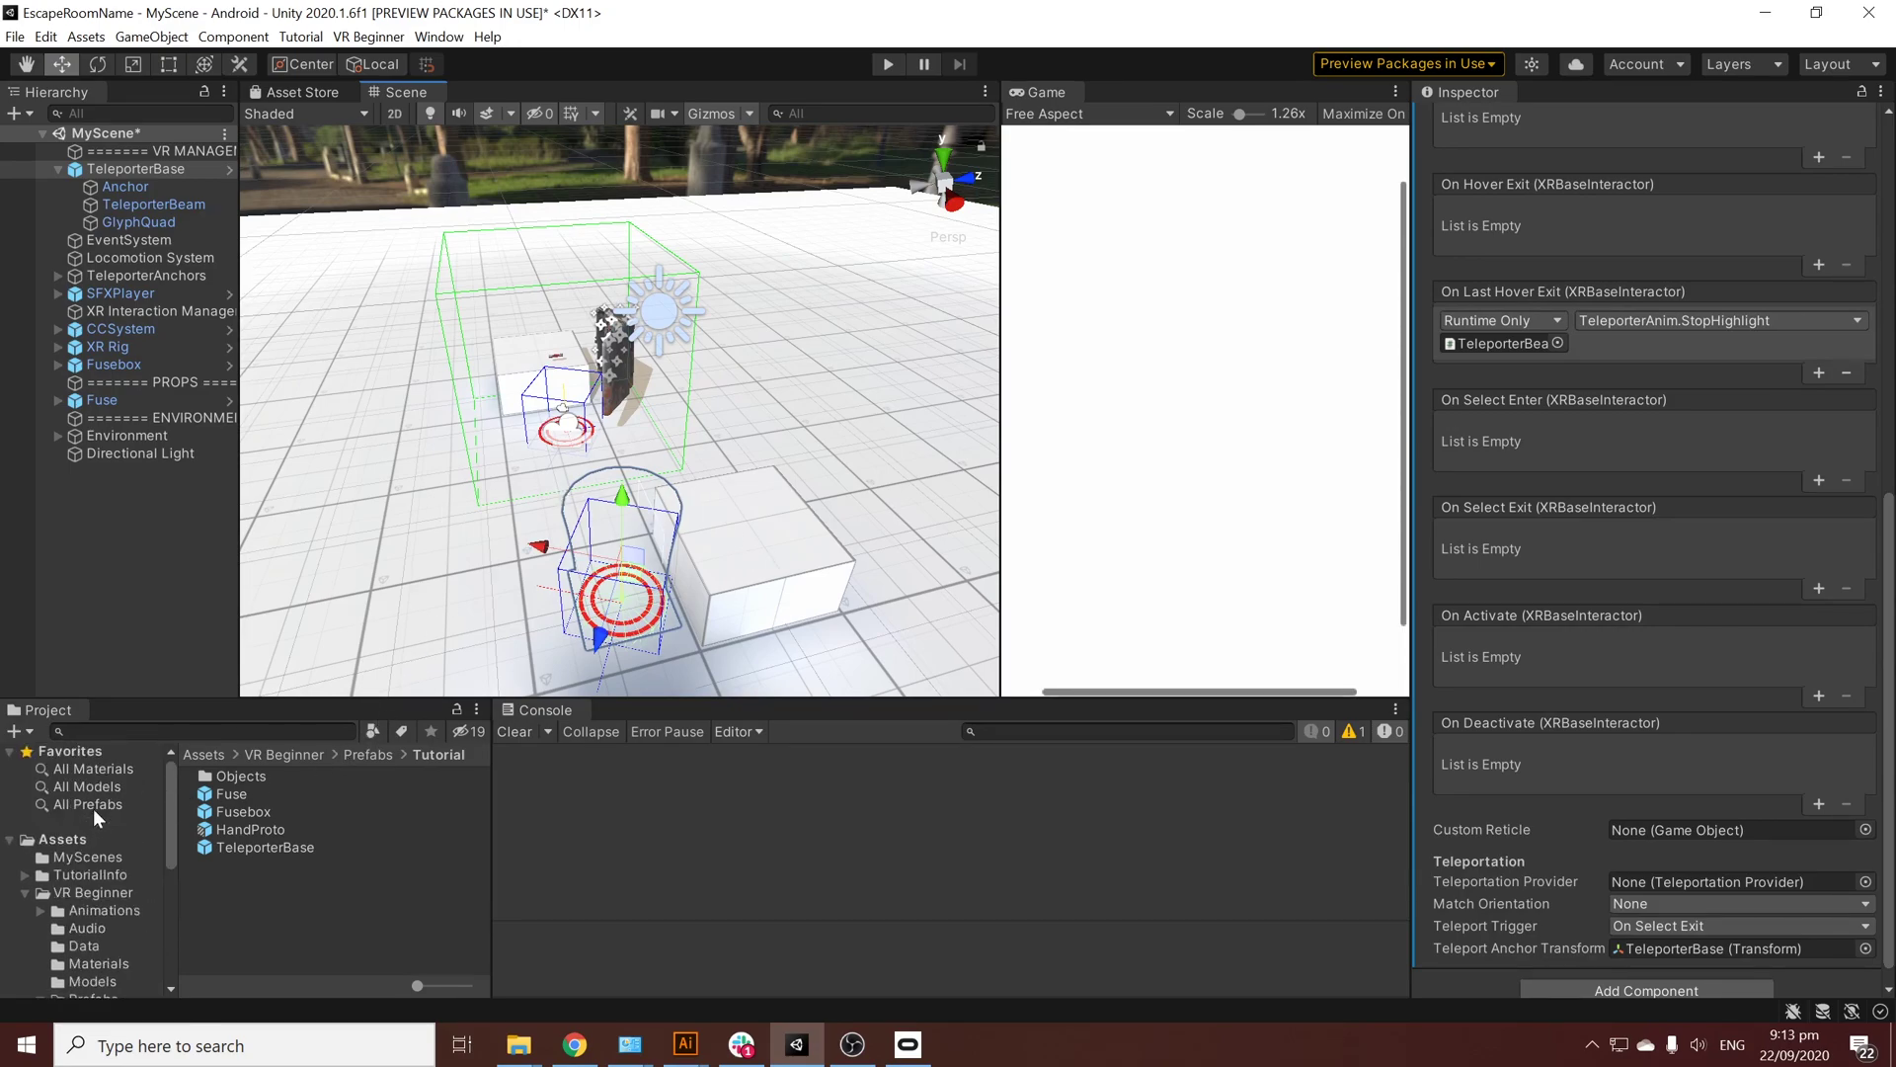
{"action": "left_click", "coordinate": [73, 838]}
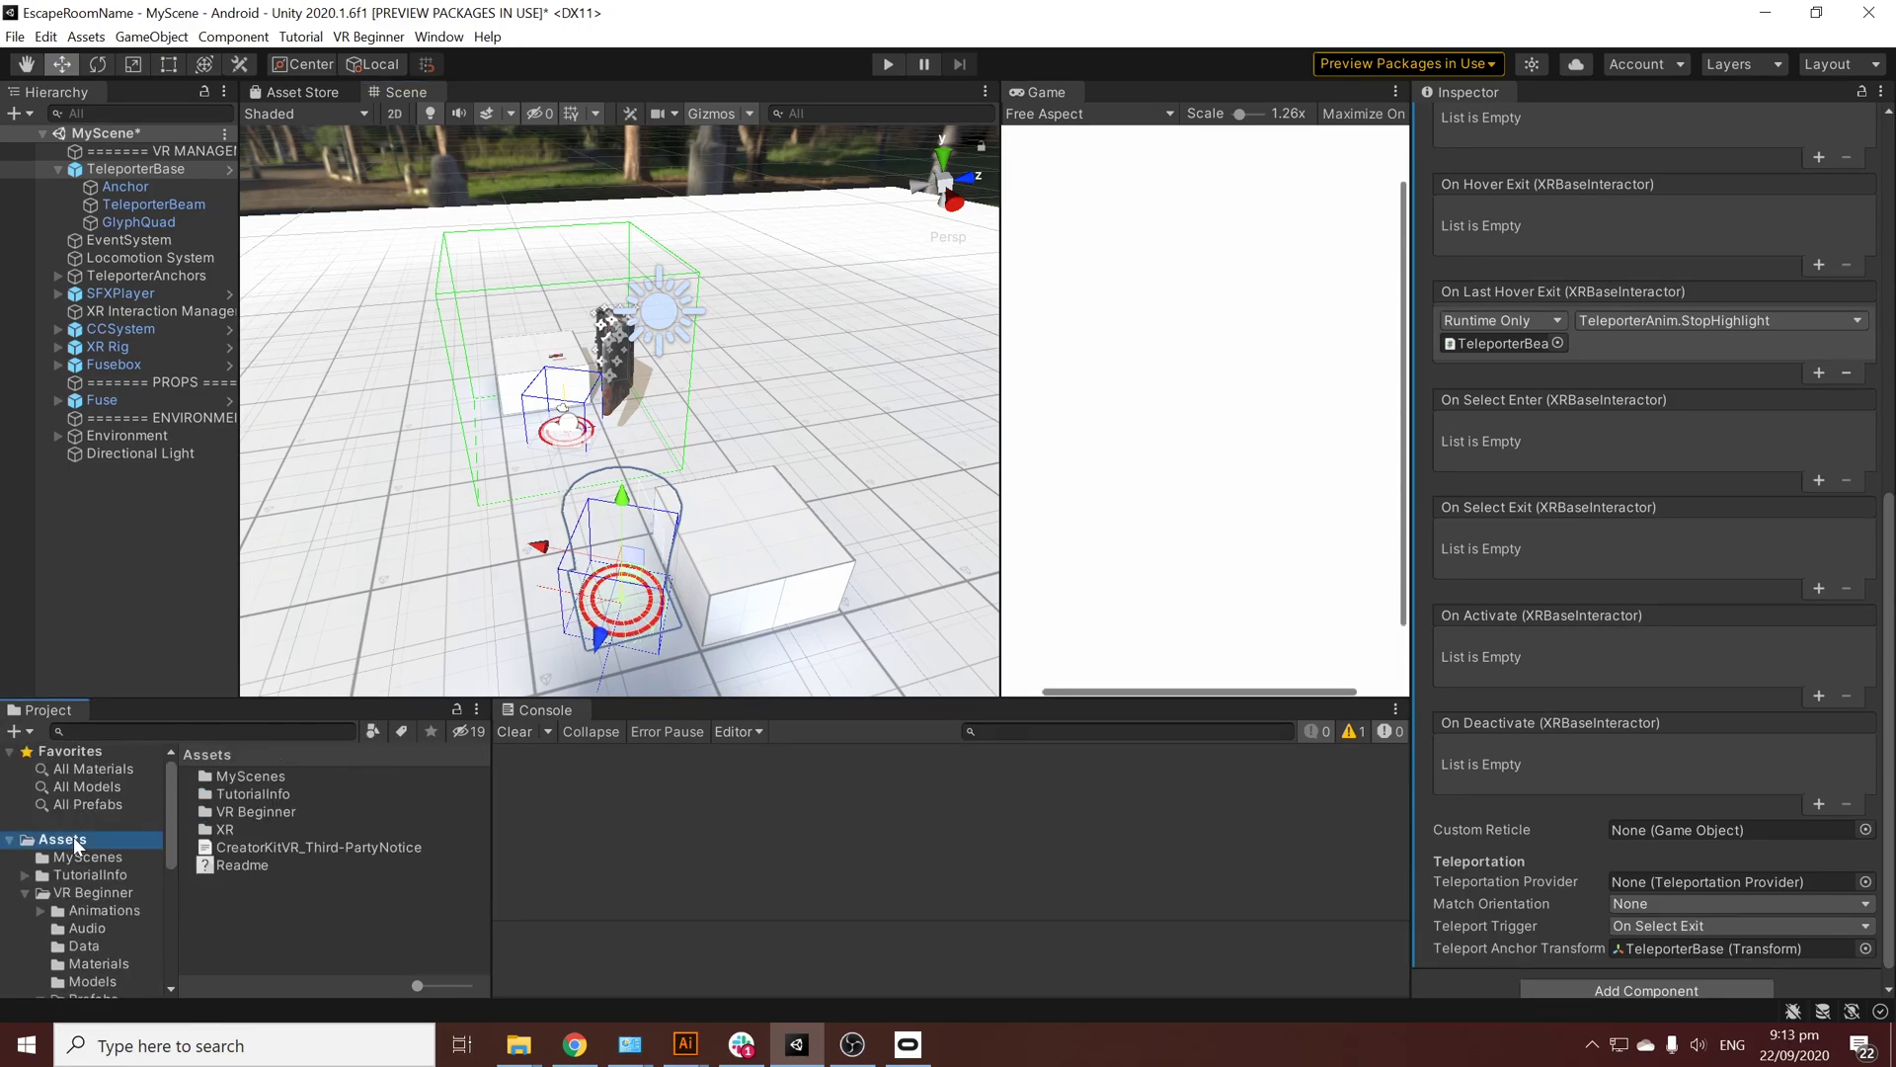
{"action": "double_click", "coordinate": [265, 811]}
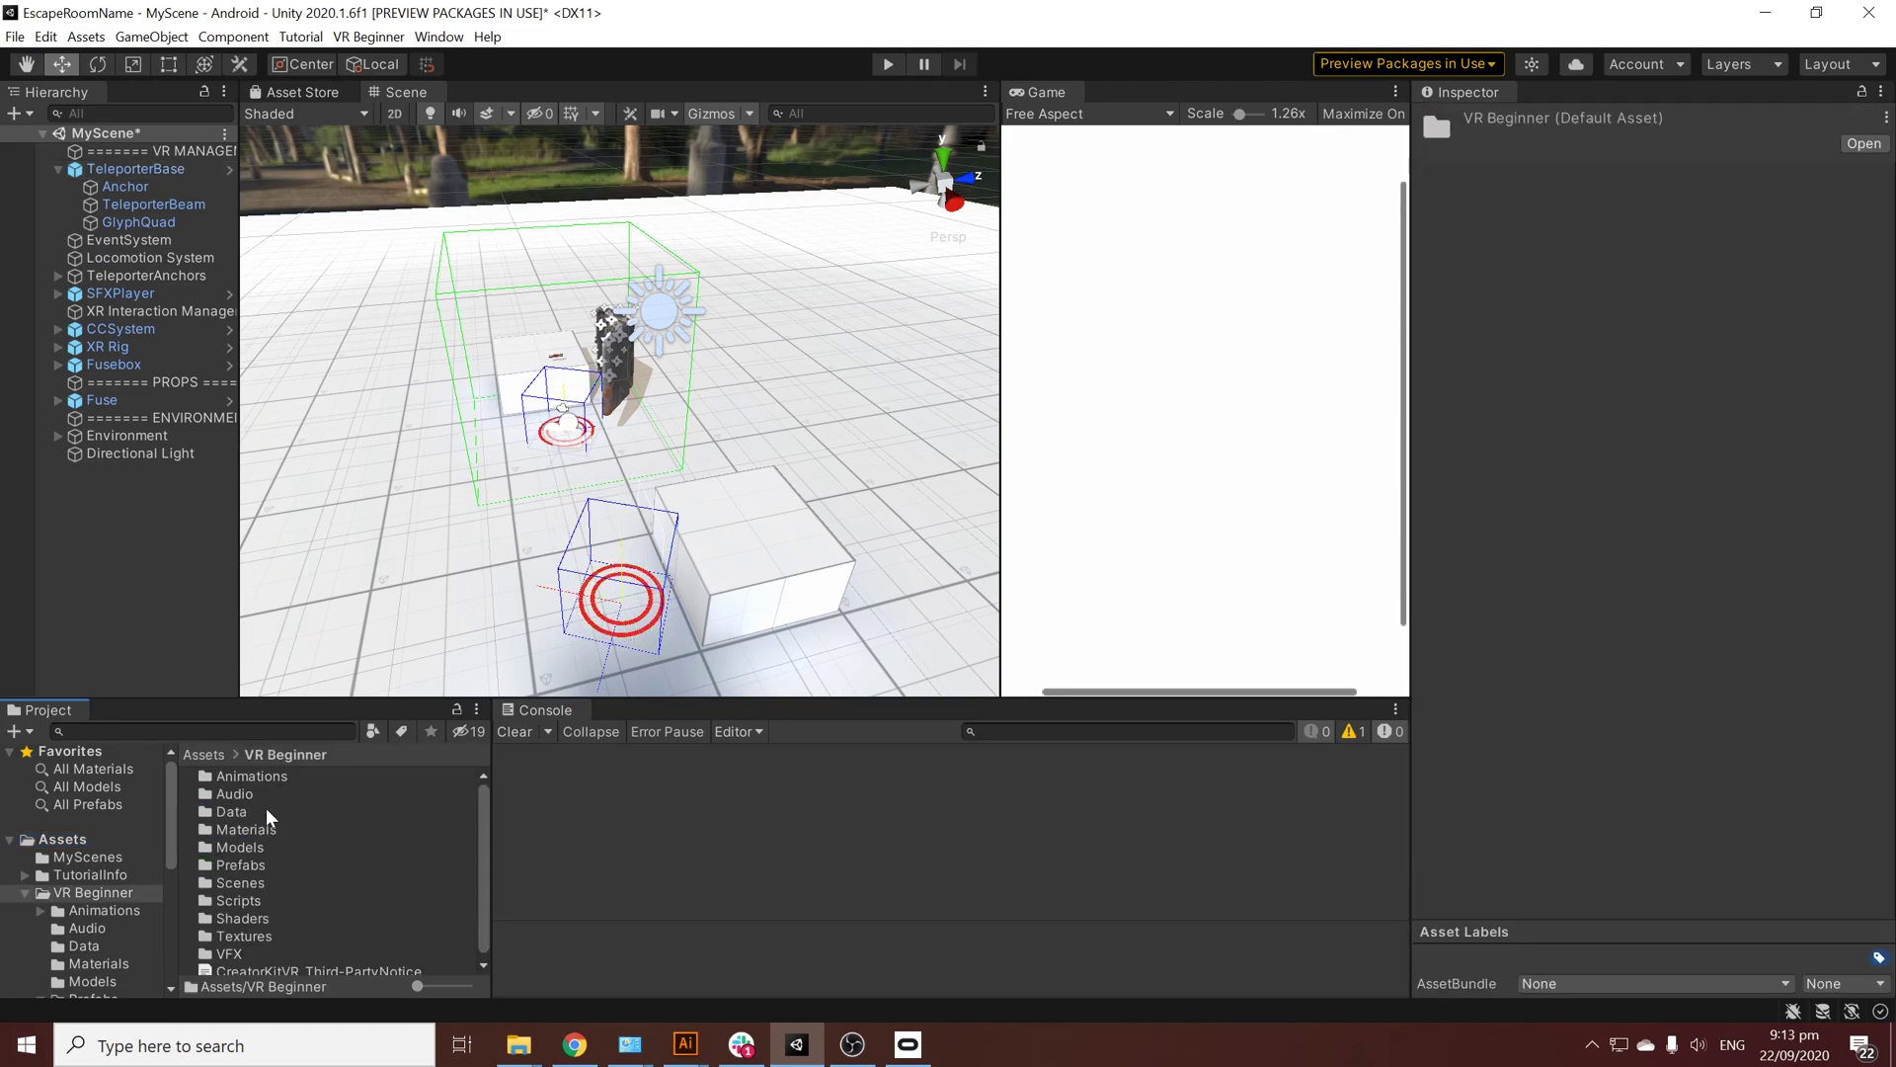
{"action": "double_click", "coordinate": [237, 863]}
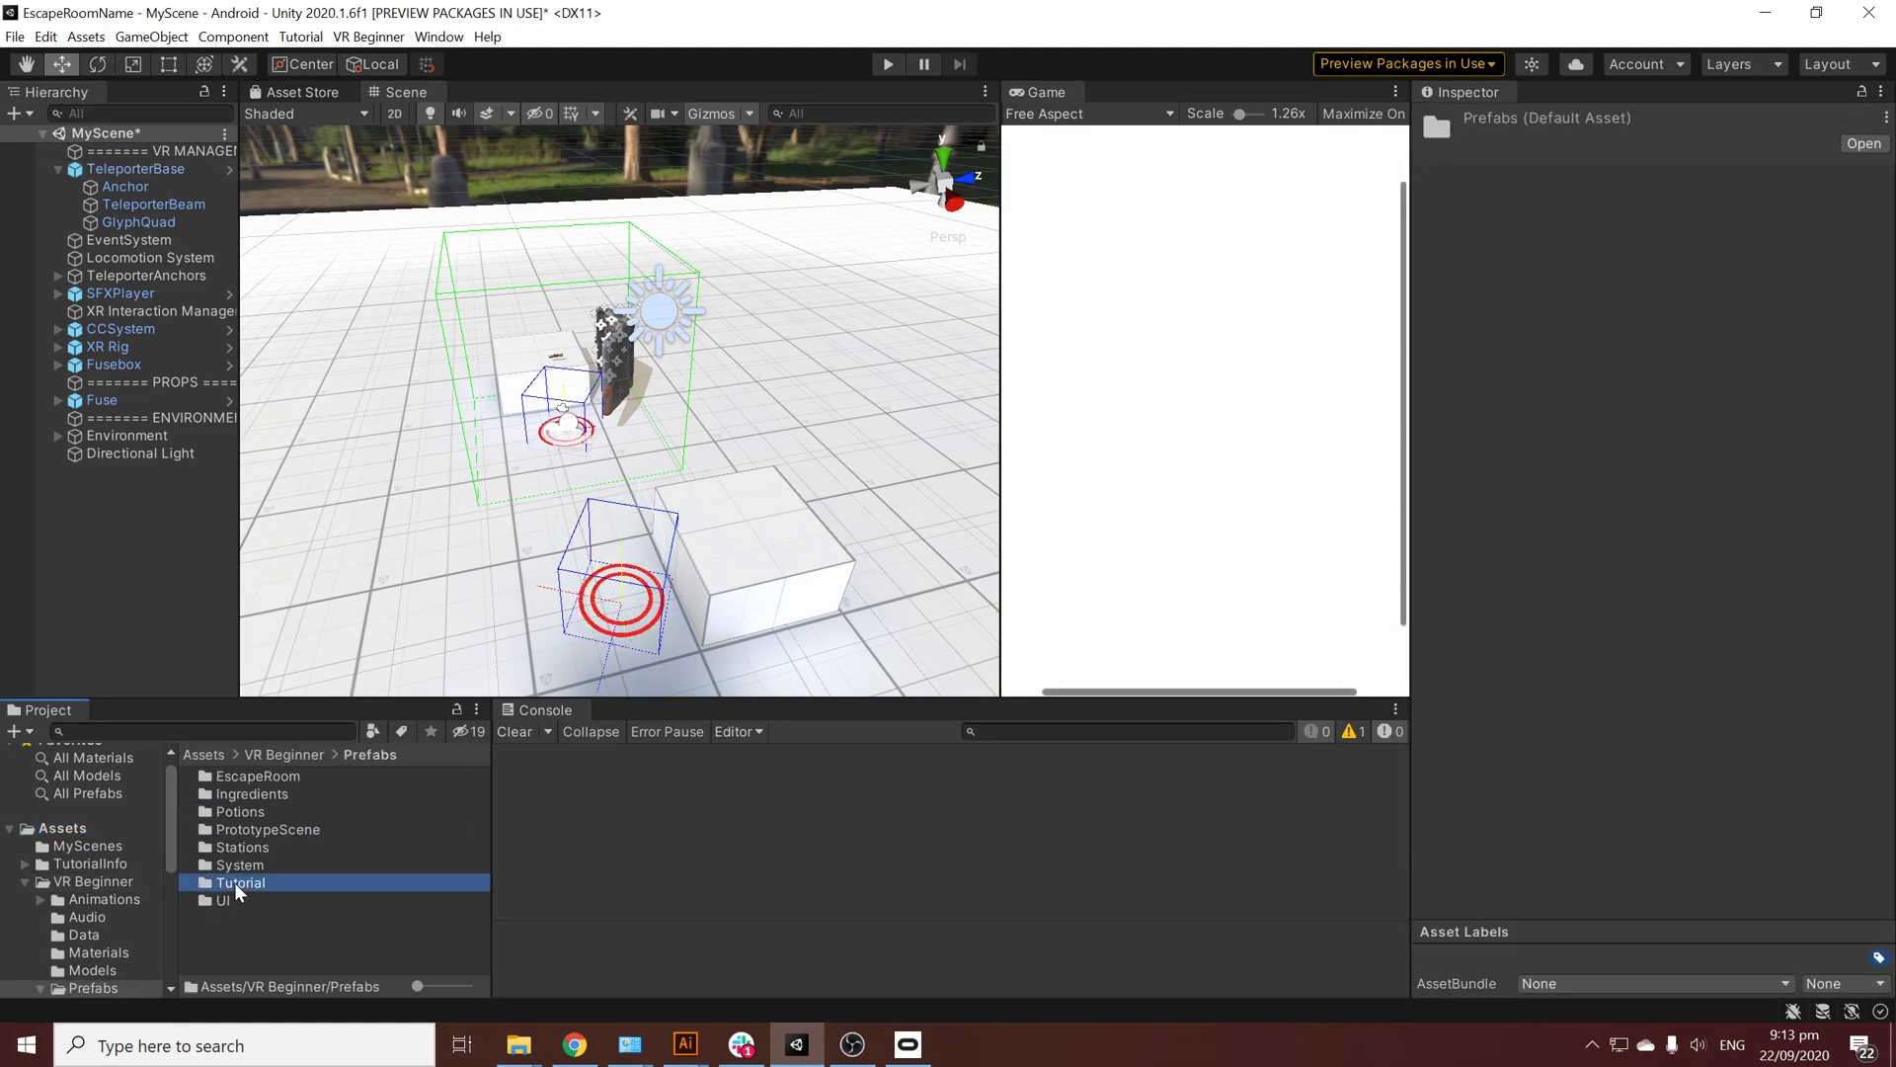
{"action": "double_click", "coordinate": [234, 881]}
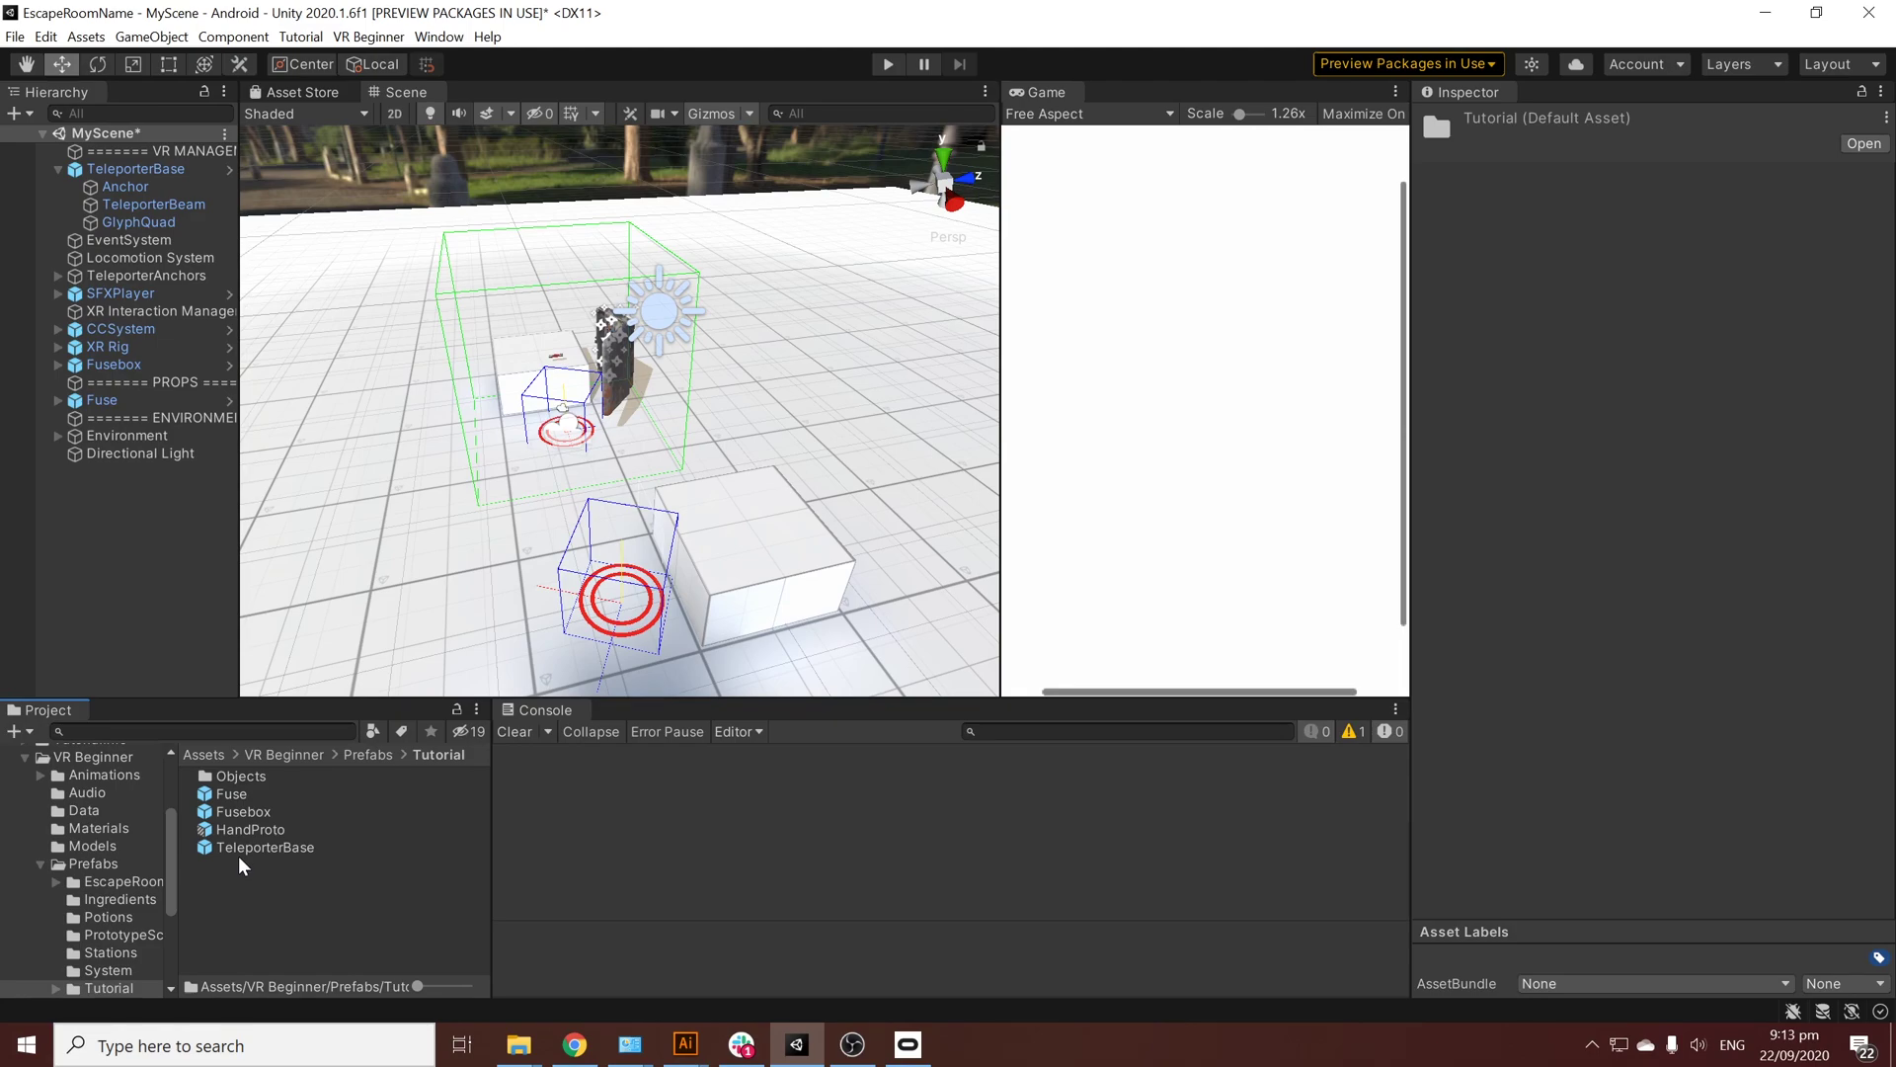
{"action": "double_click", "coordinate": [229, 774]}
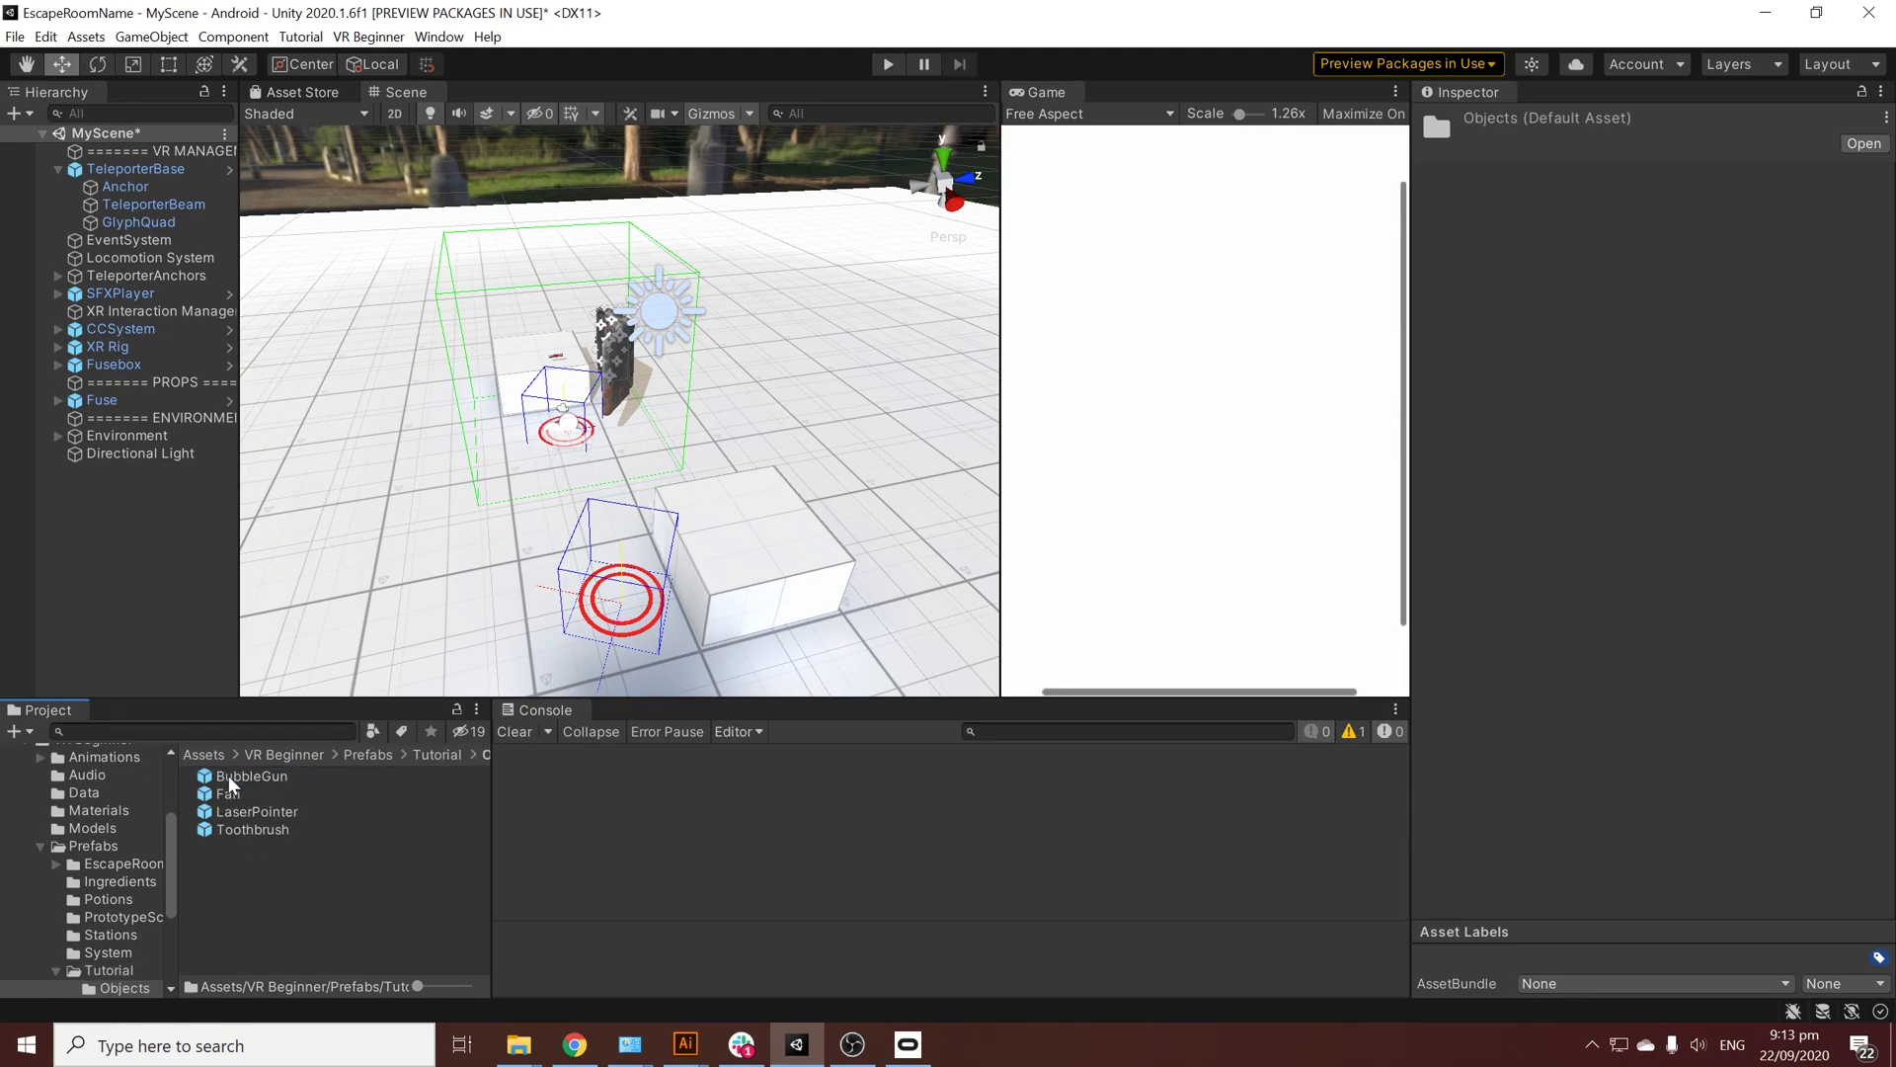
{"action": "left_click", "coordinate": [228, 774]}
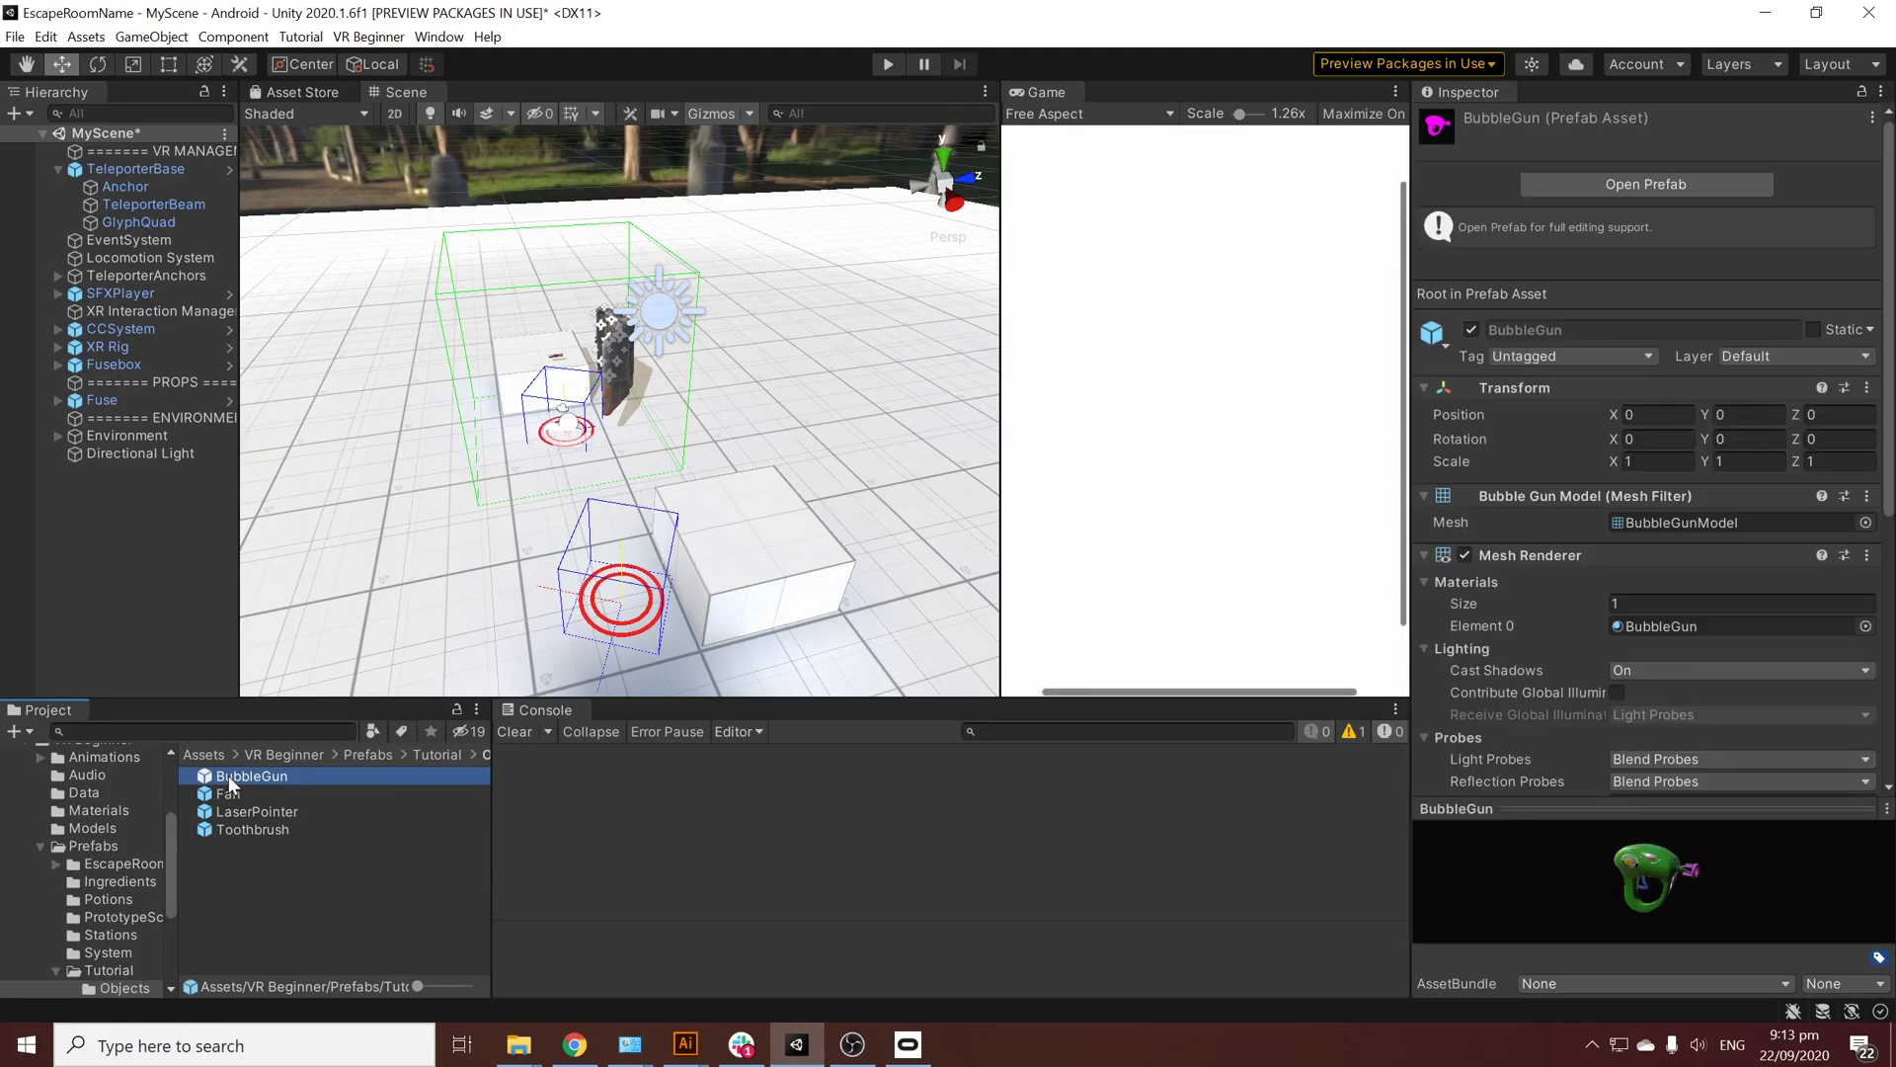
{"action": "left_click_drag", "start_coordinate": [417, 987], "coordinate": [439, 986]}
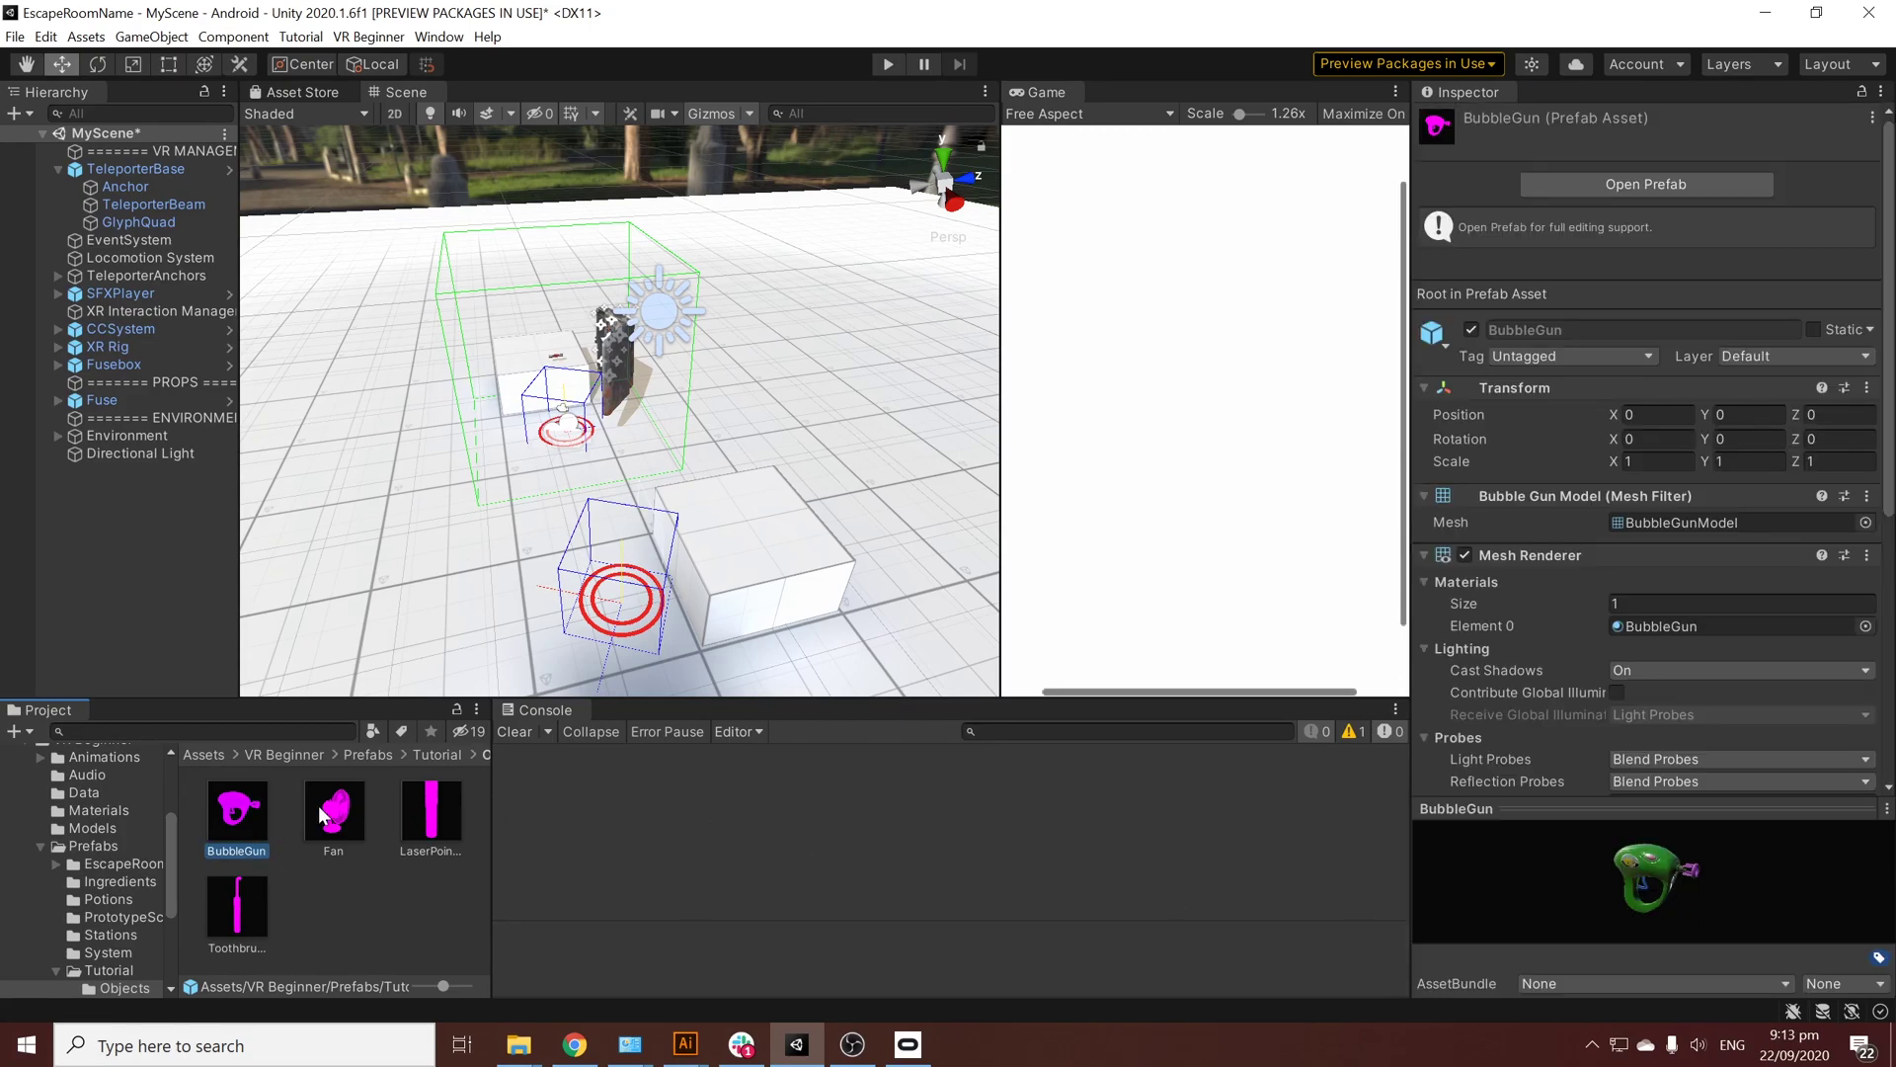
Step: Drop a BubbleGun onto the white block at about X 0.855, Y 0.899, Z 0.475
{"action": "left_click_drag", "start_coordinate": [224, 816], "coordinate": [724, 538]}
{"action": "key", "text": "f"}
{"action": "right_click_drag", "start_coordinate": [720, 537], "coordinate": [1136, 355]}
{"action": "right_click_drag", "start_coordinate": [967, 367], "coordinate": [758, 407]}
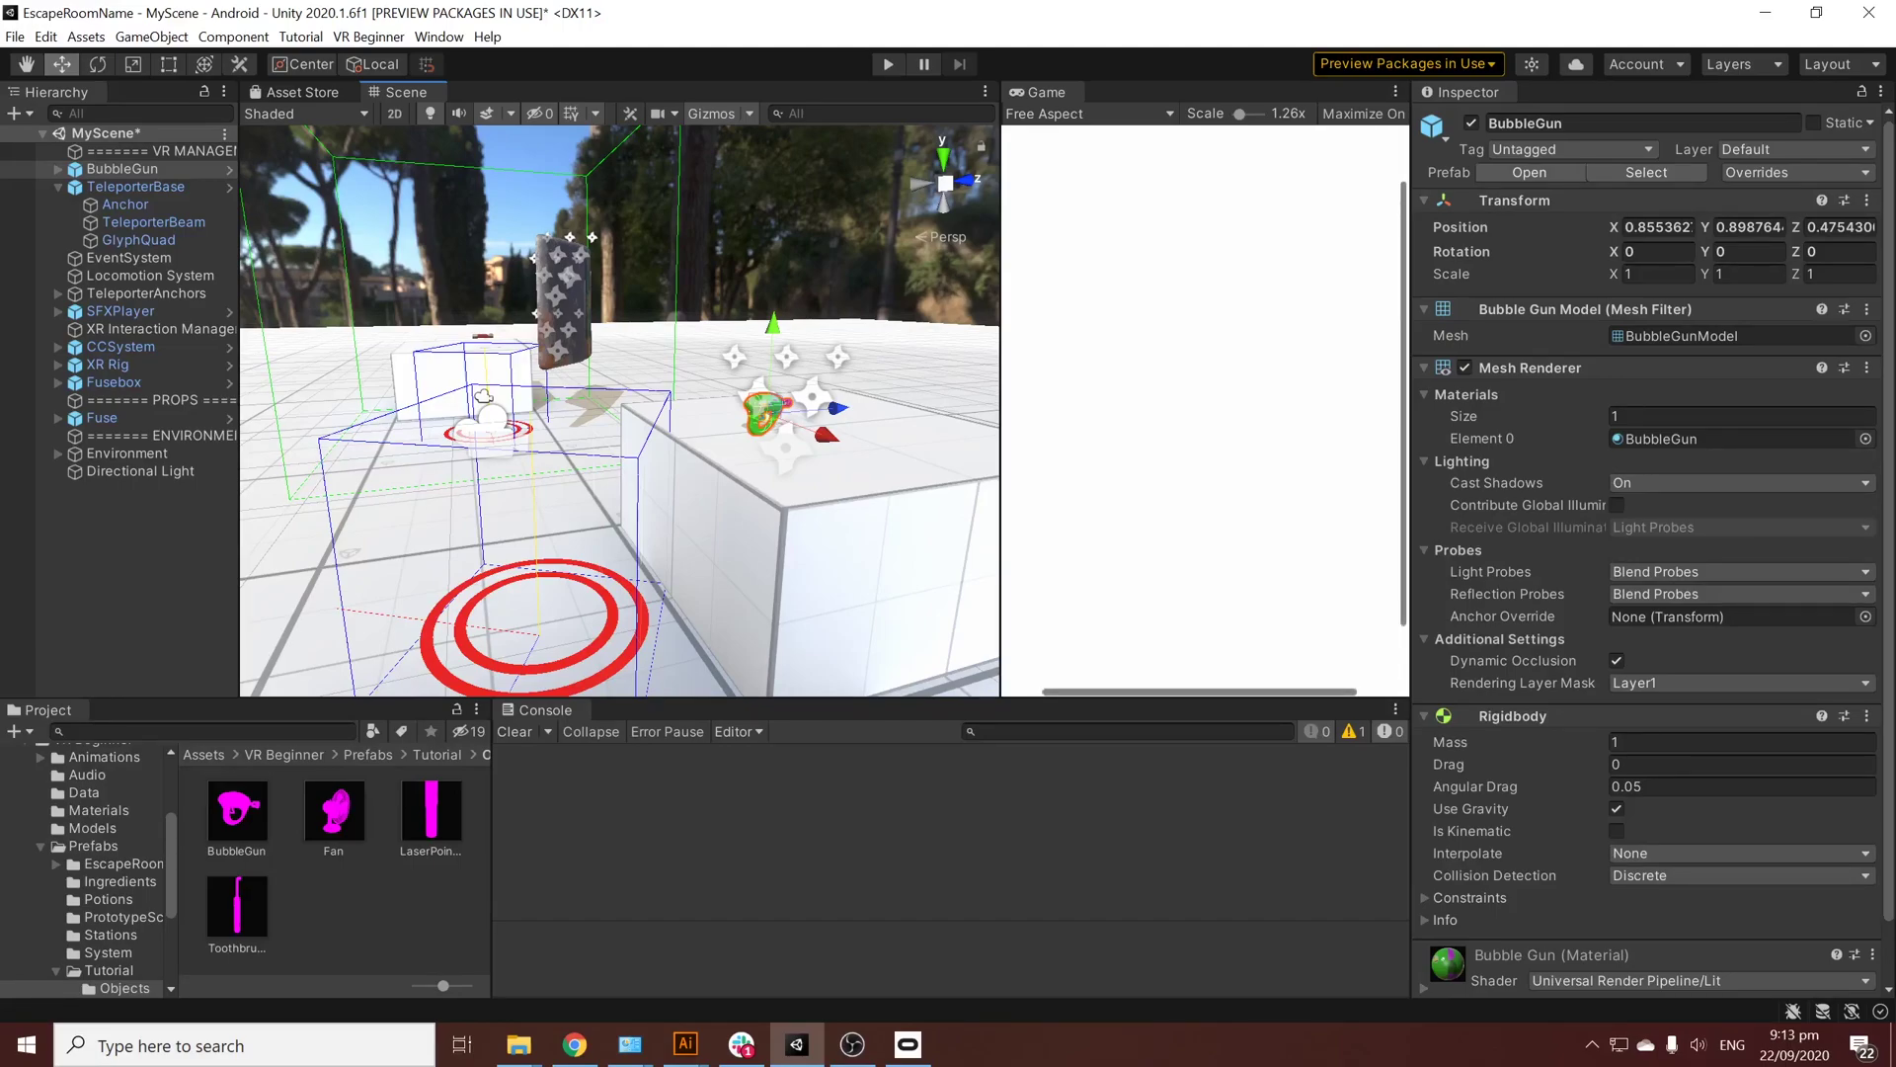
Step: Add an XR Grab Interactable component to the BubbleGun, found by searching 'xr gr'
{"action": "scroll", "coordinate": [1602, 790], "scroll_direction": "down", "scroll_amount": 1}
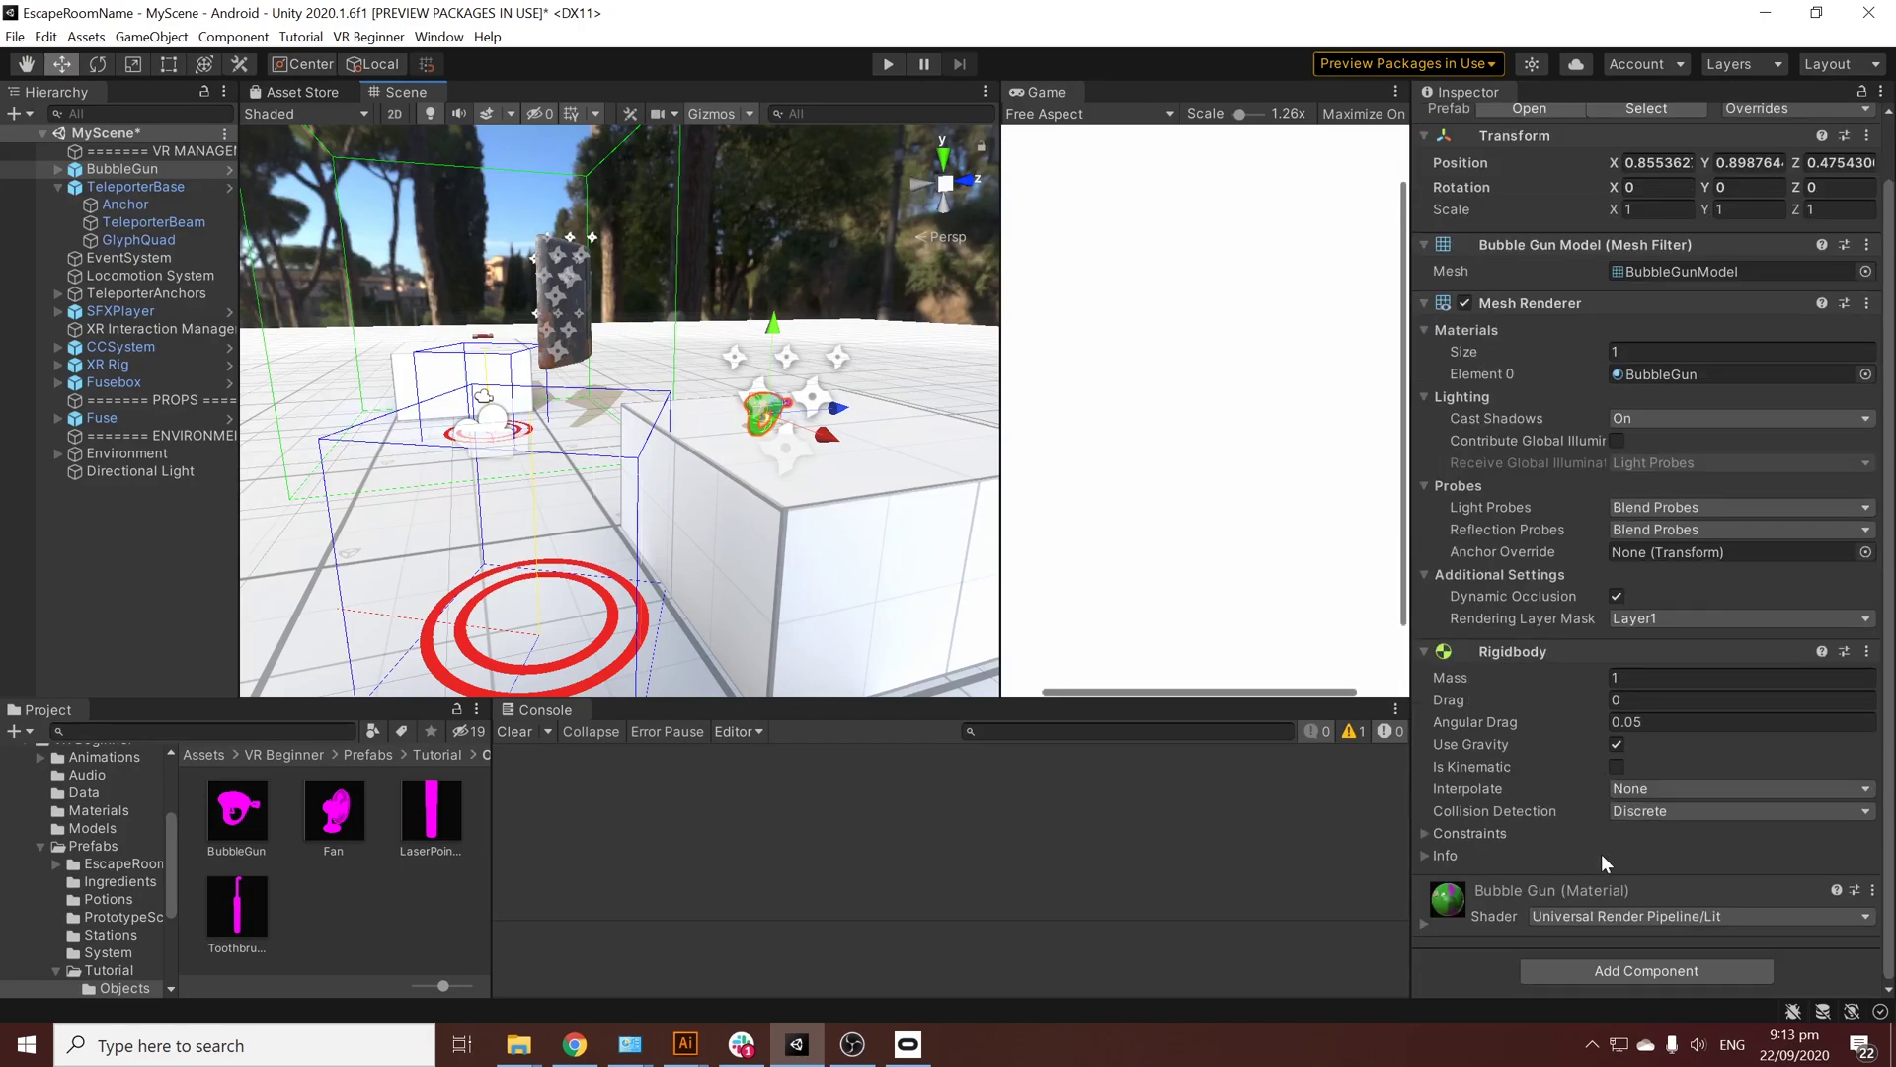
{"action": "left_click", "coordinate": [1599, 972]}
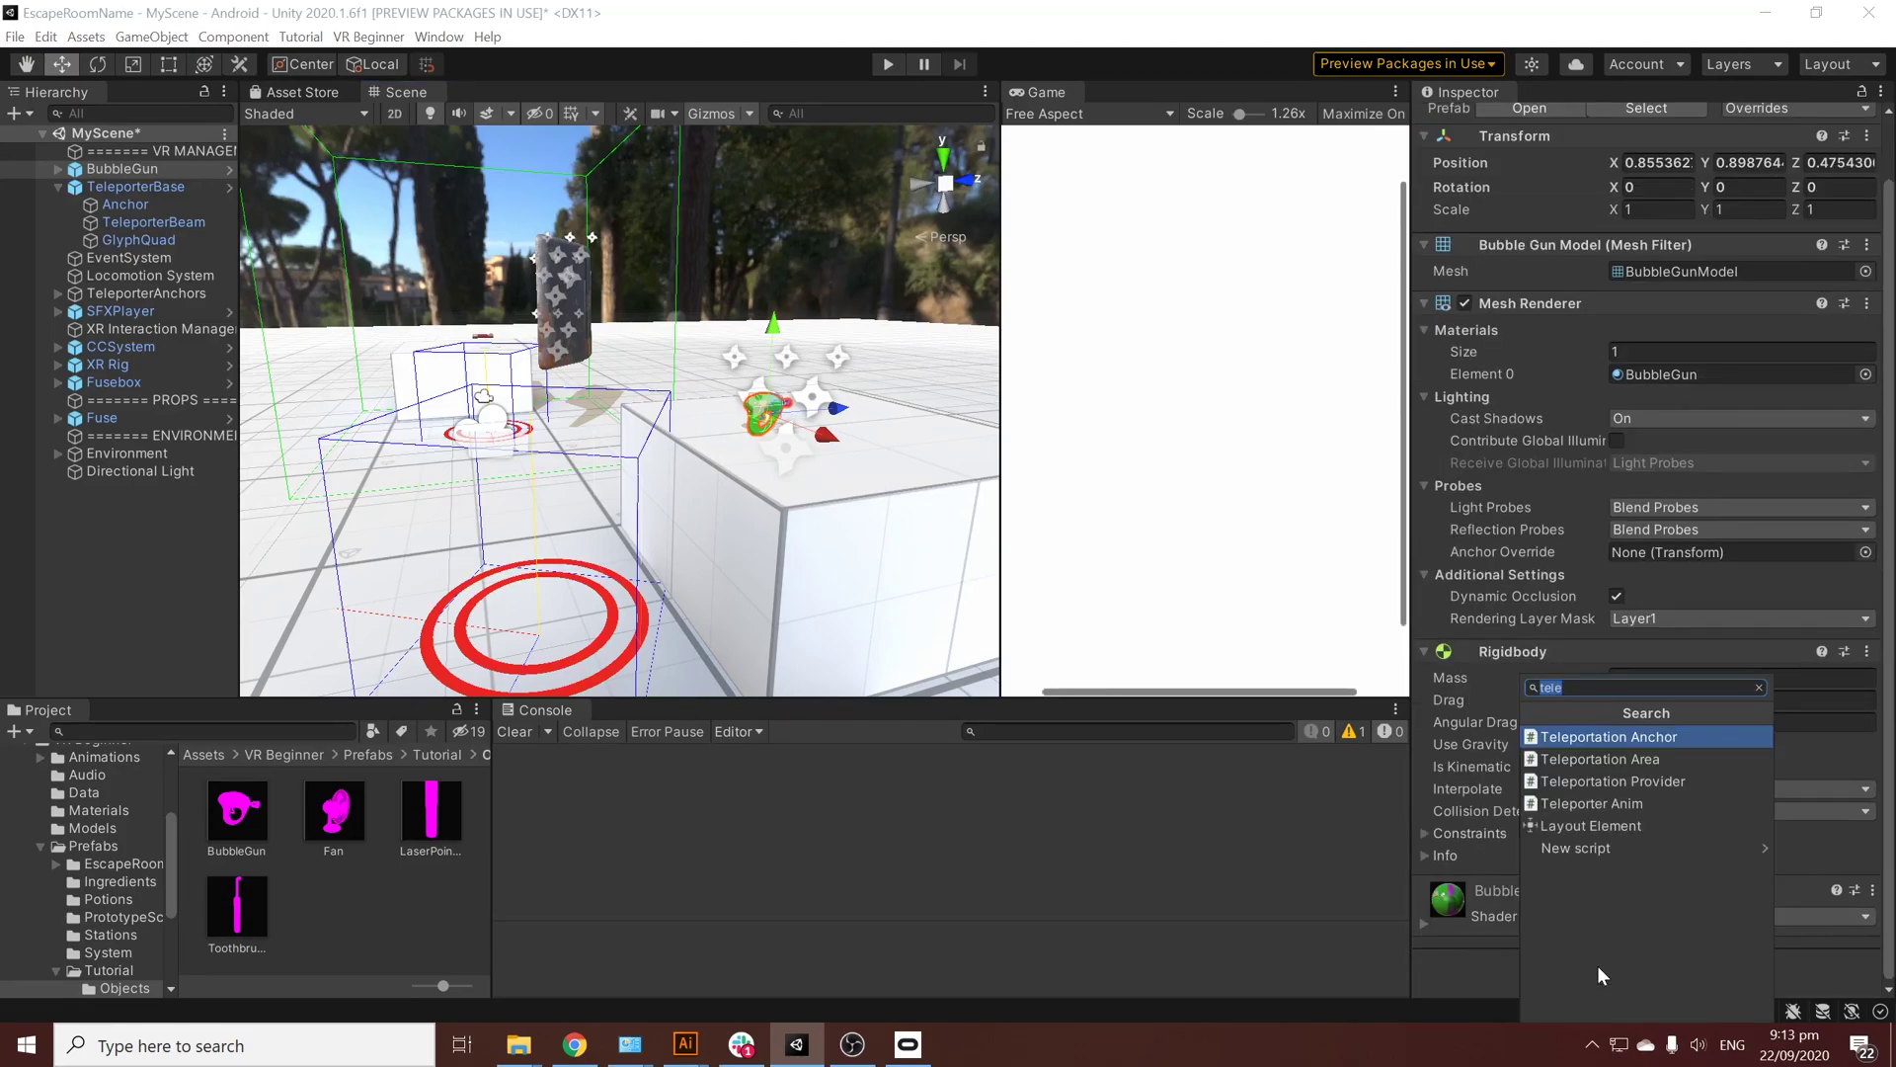
{"action": "type", "text": "xr gr"}
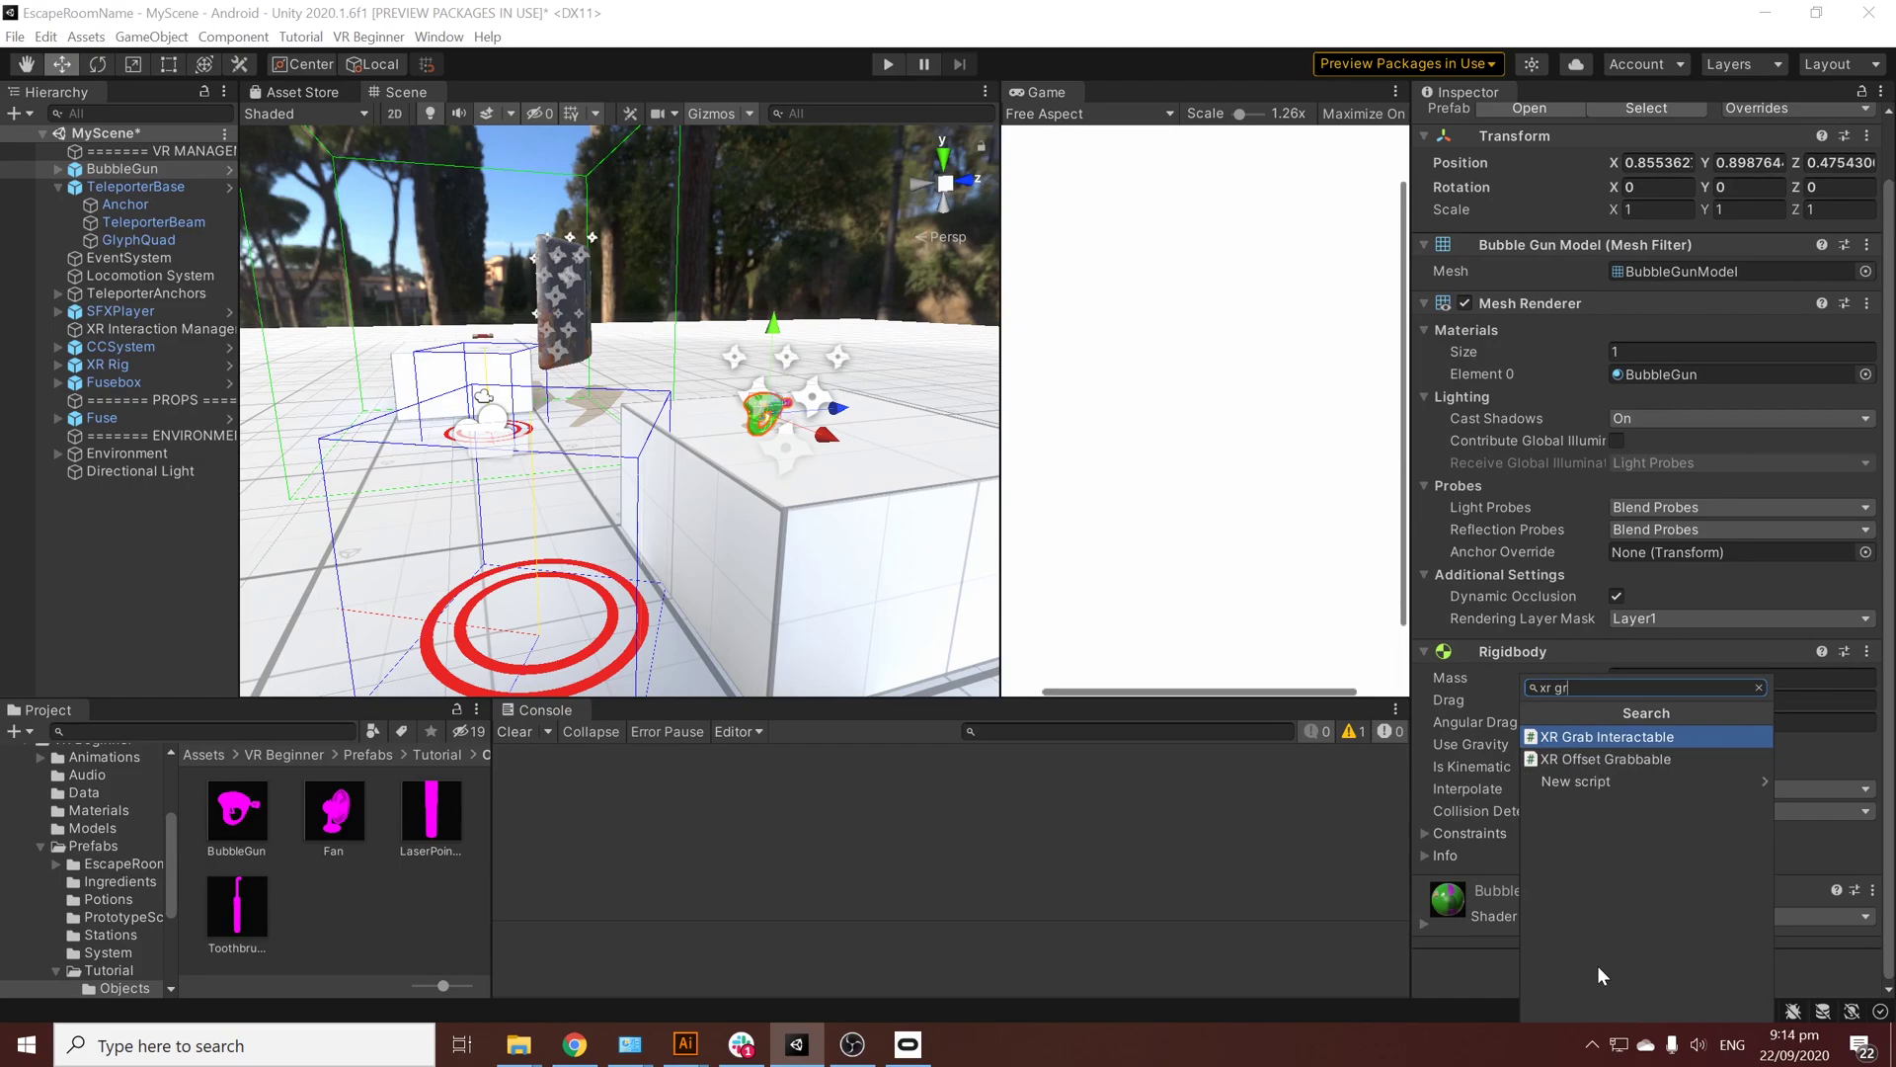
{"action": "left_click", "coordinate": [1632, 737]}
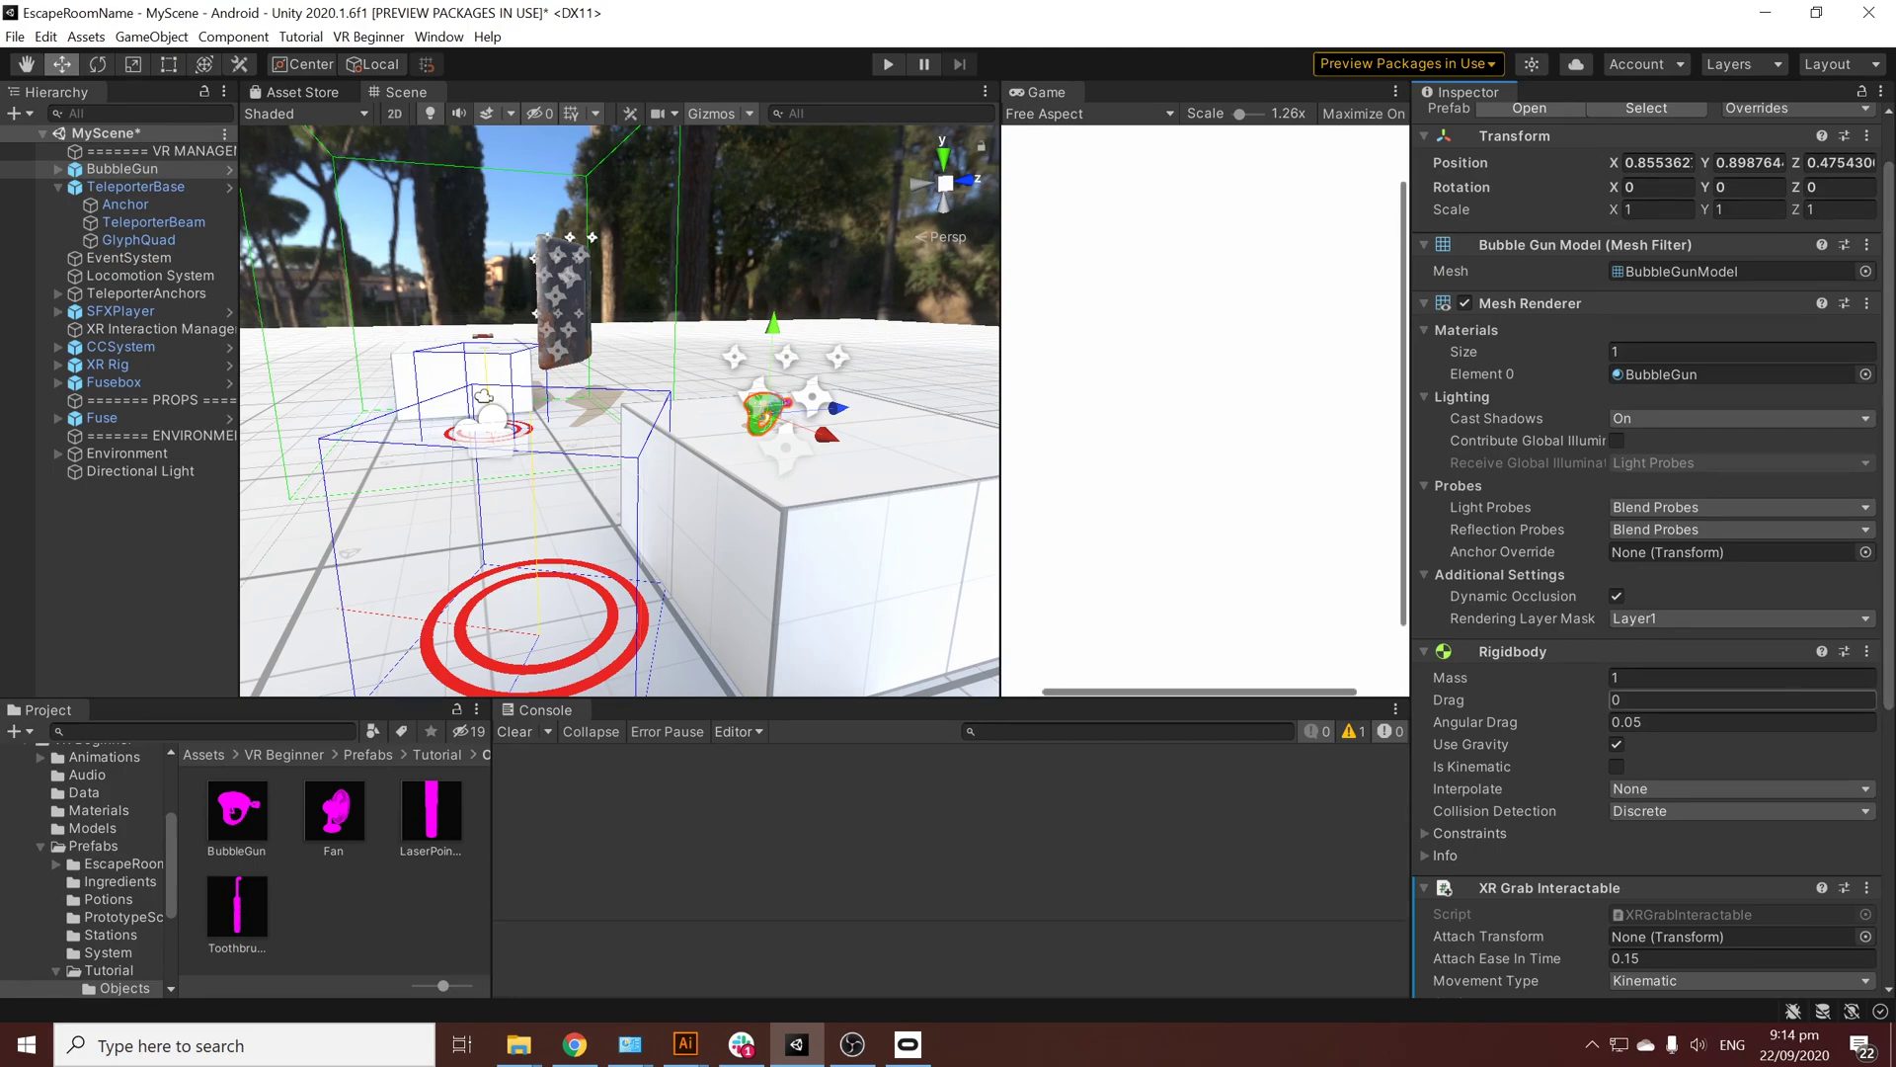
Step: Expand the XR Grab Interactable's Interactable Events lists and scroll through them
{"action": "scroll", "coordinate": [1749, 694], "scroll_direction": "down", "scroll_amount": 5}
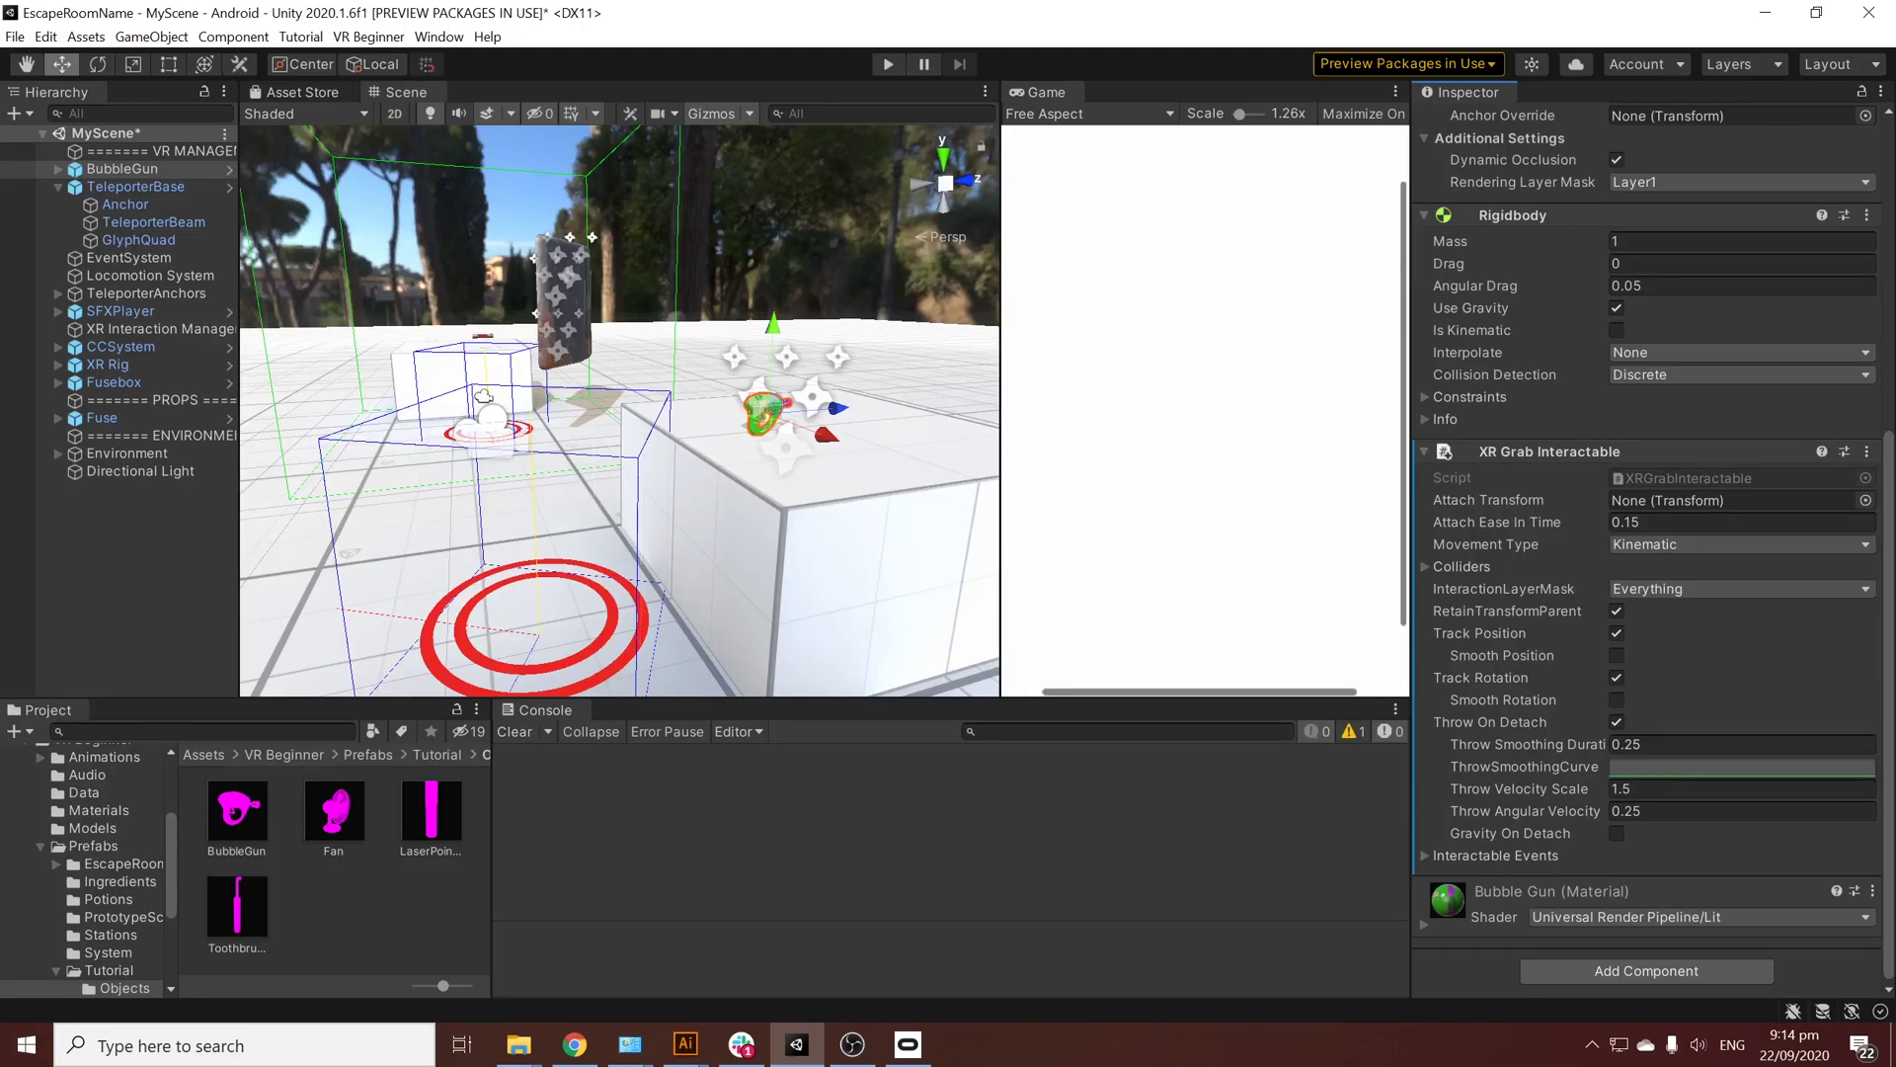
{"action": "left_click", "coordinate": [1425, 855]}
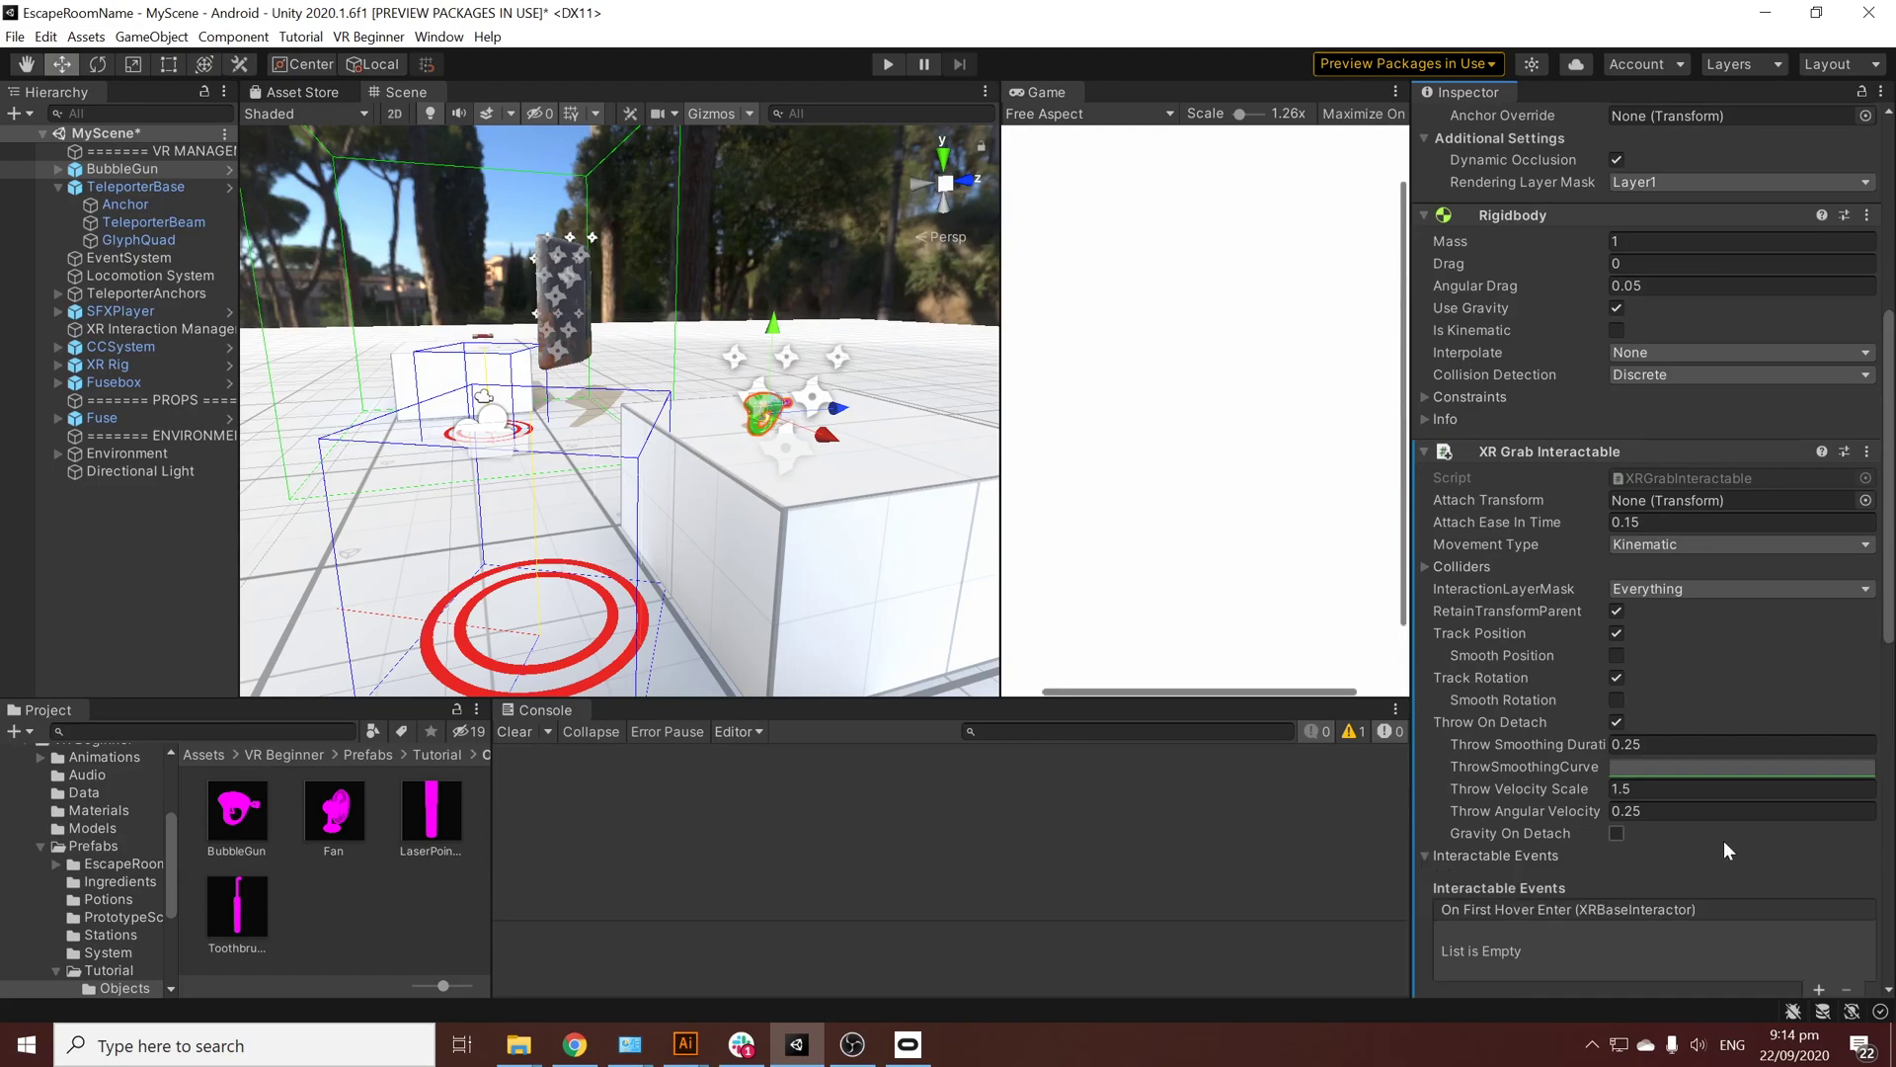
{"action": "scroll", "coordinate": [1723, 839], "scroll_direction": "down", "scroll_amount": 5}
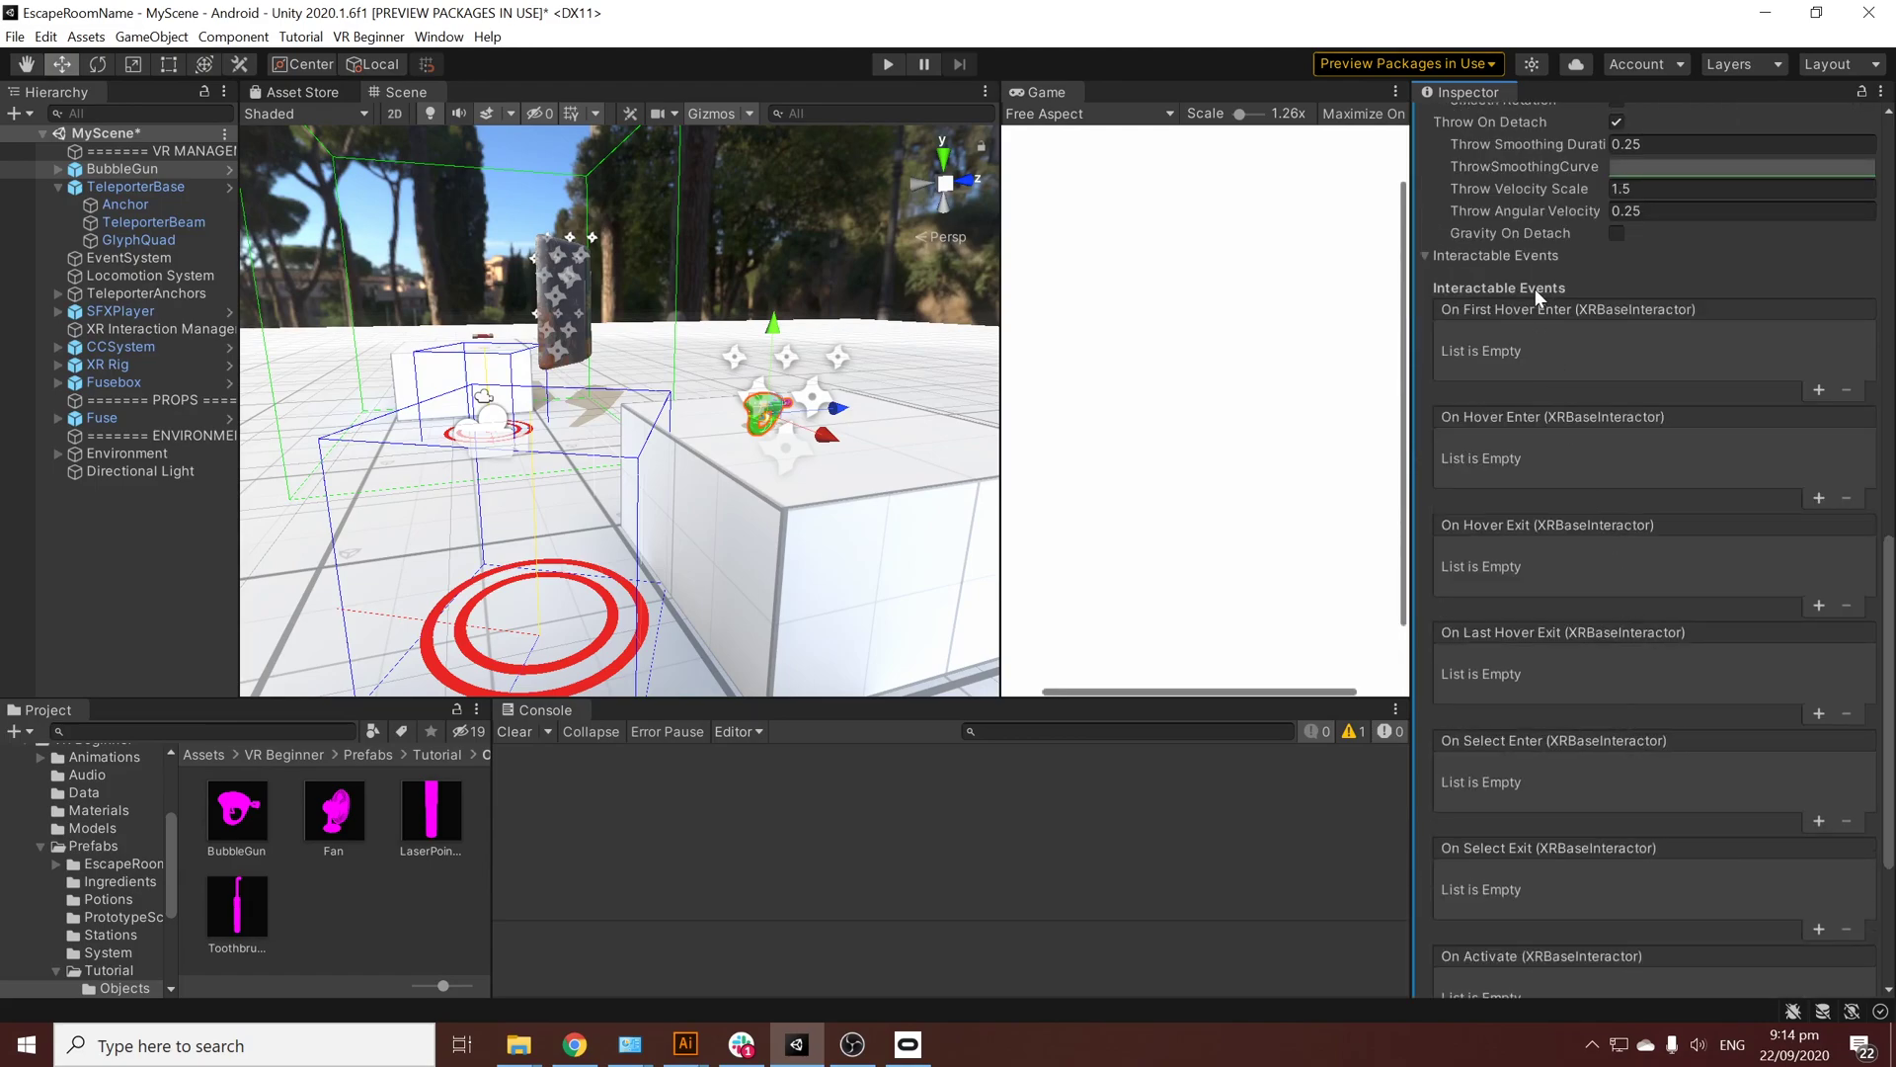
{"action": "scroll", "coordinate": [1558, 674], "scroll_direction": "down", "scroll_amount": 2}
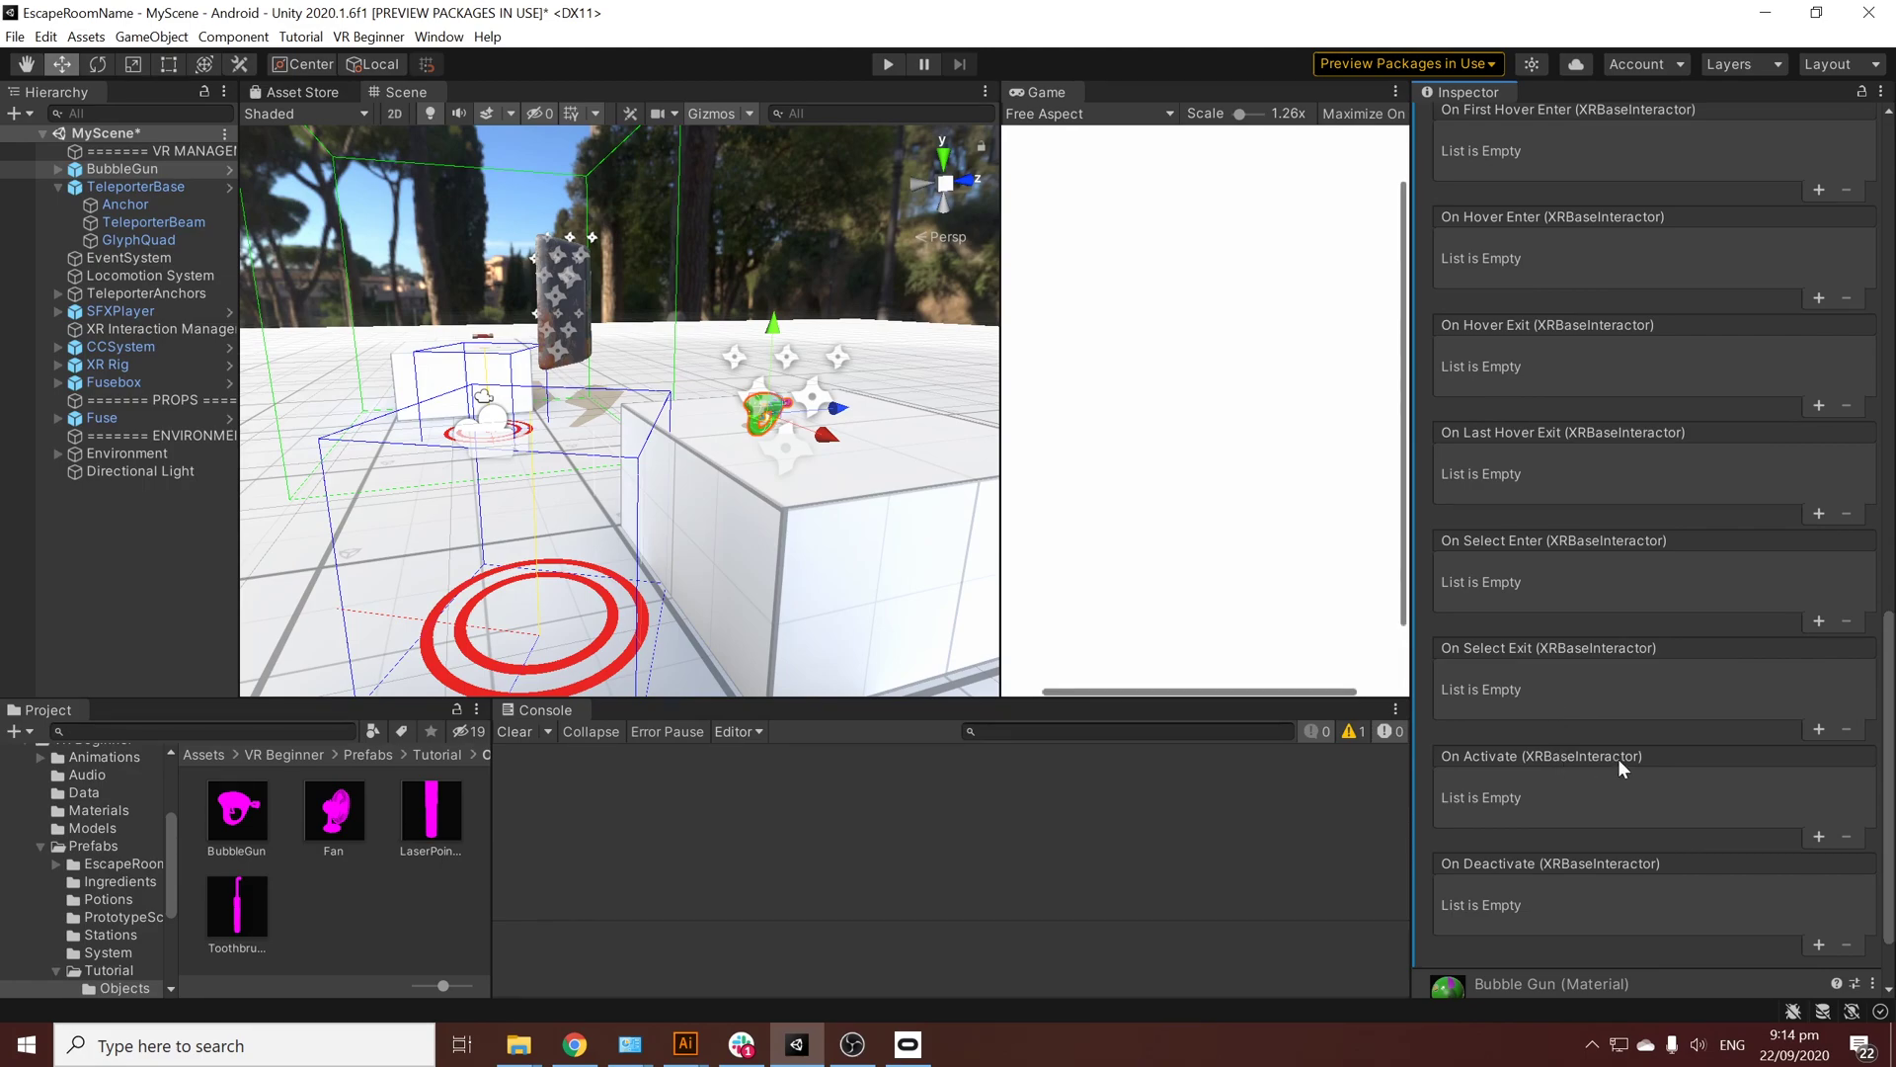
Step: Add an On Activate event entry with BubbleGun as its target object
{"action": "left_click", "coordinate": [1818, 837]}
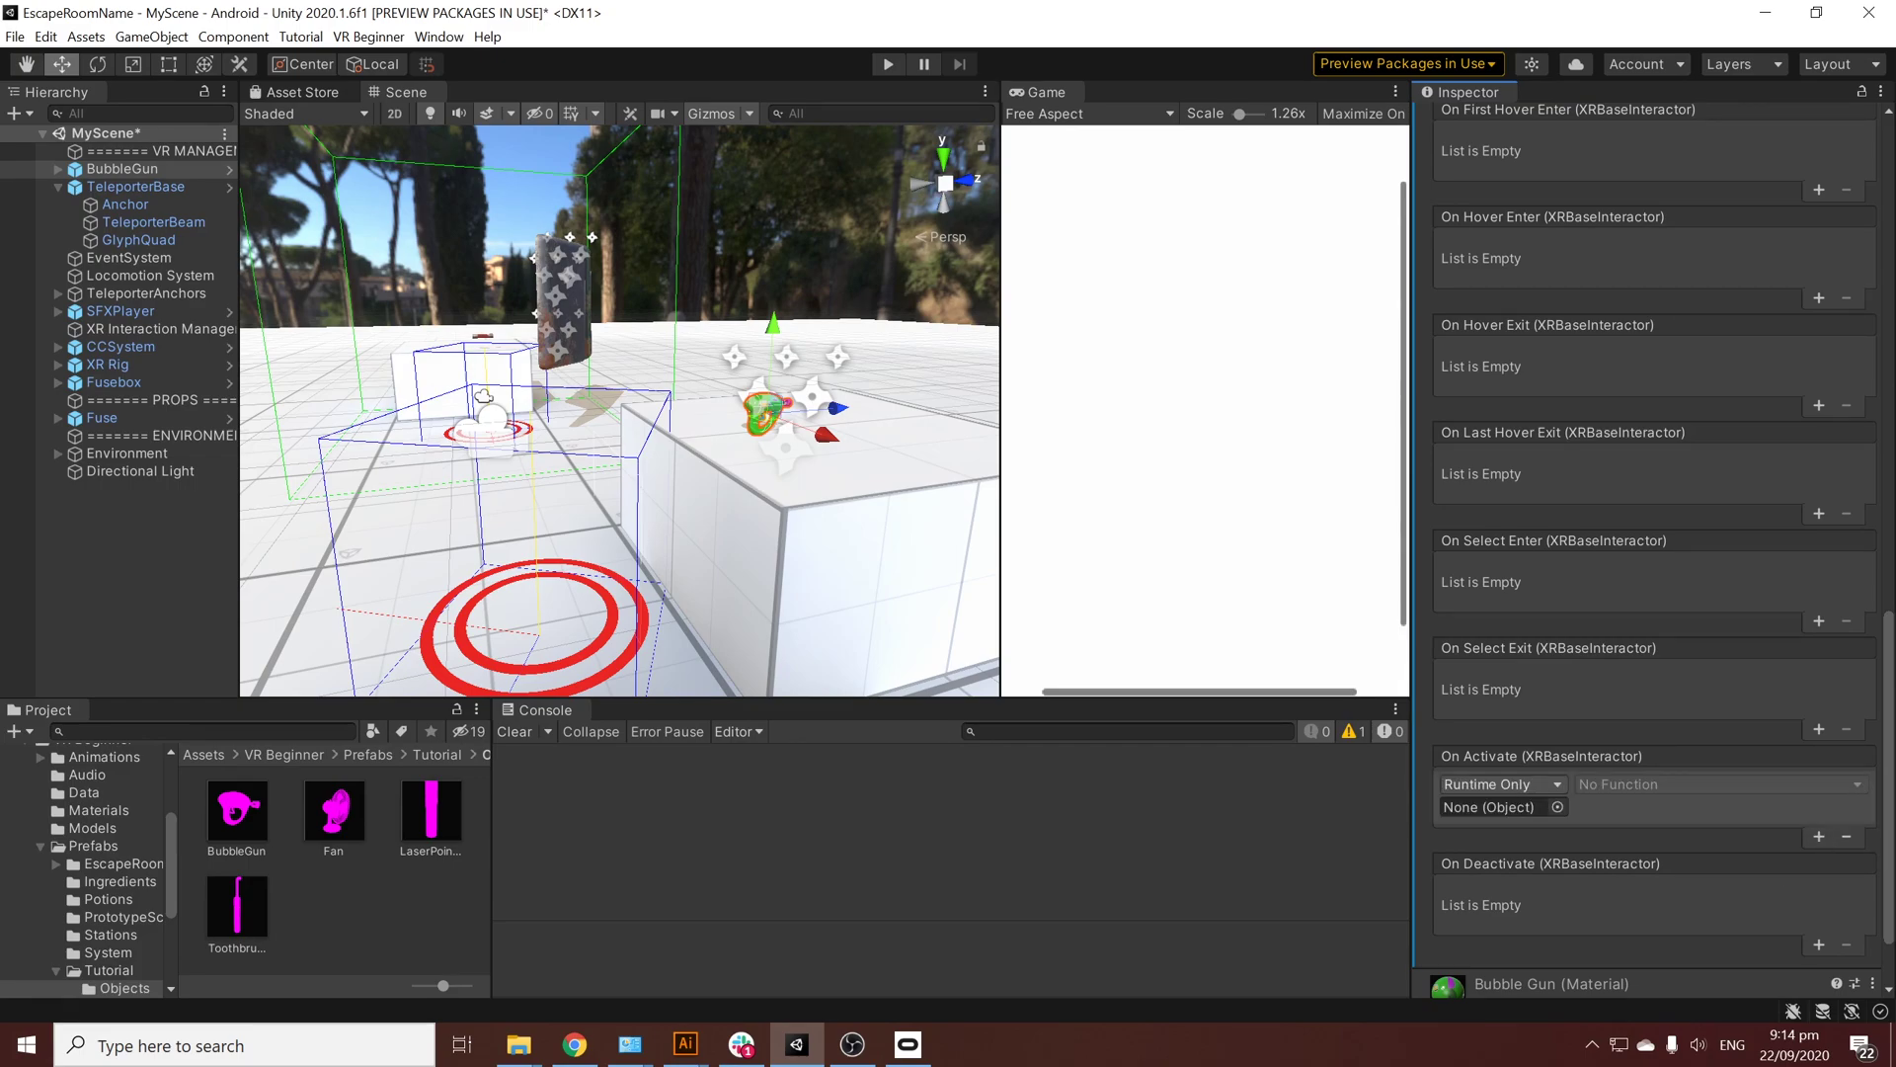
{"action": "key", "text": "alt+Tab"}
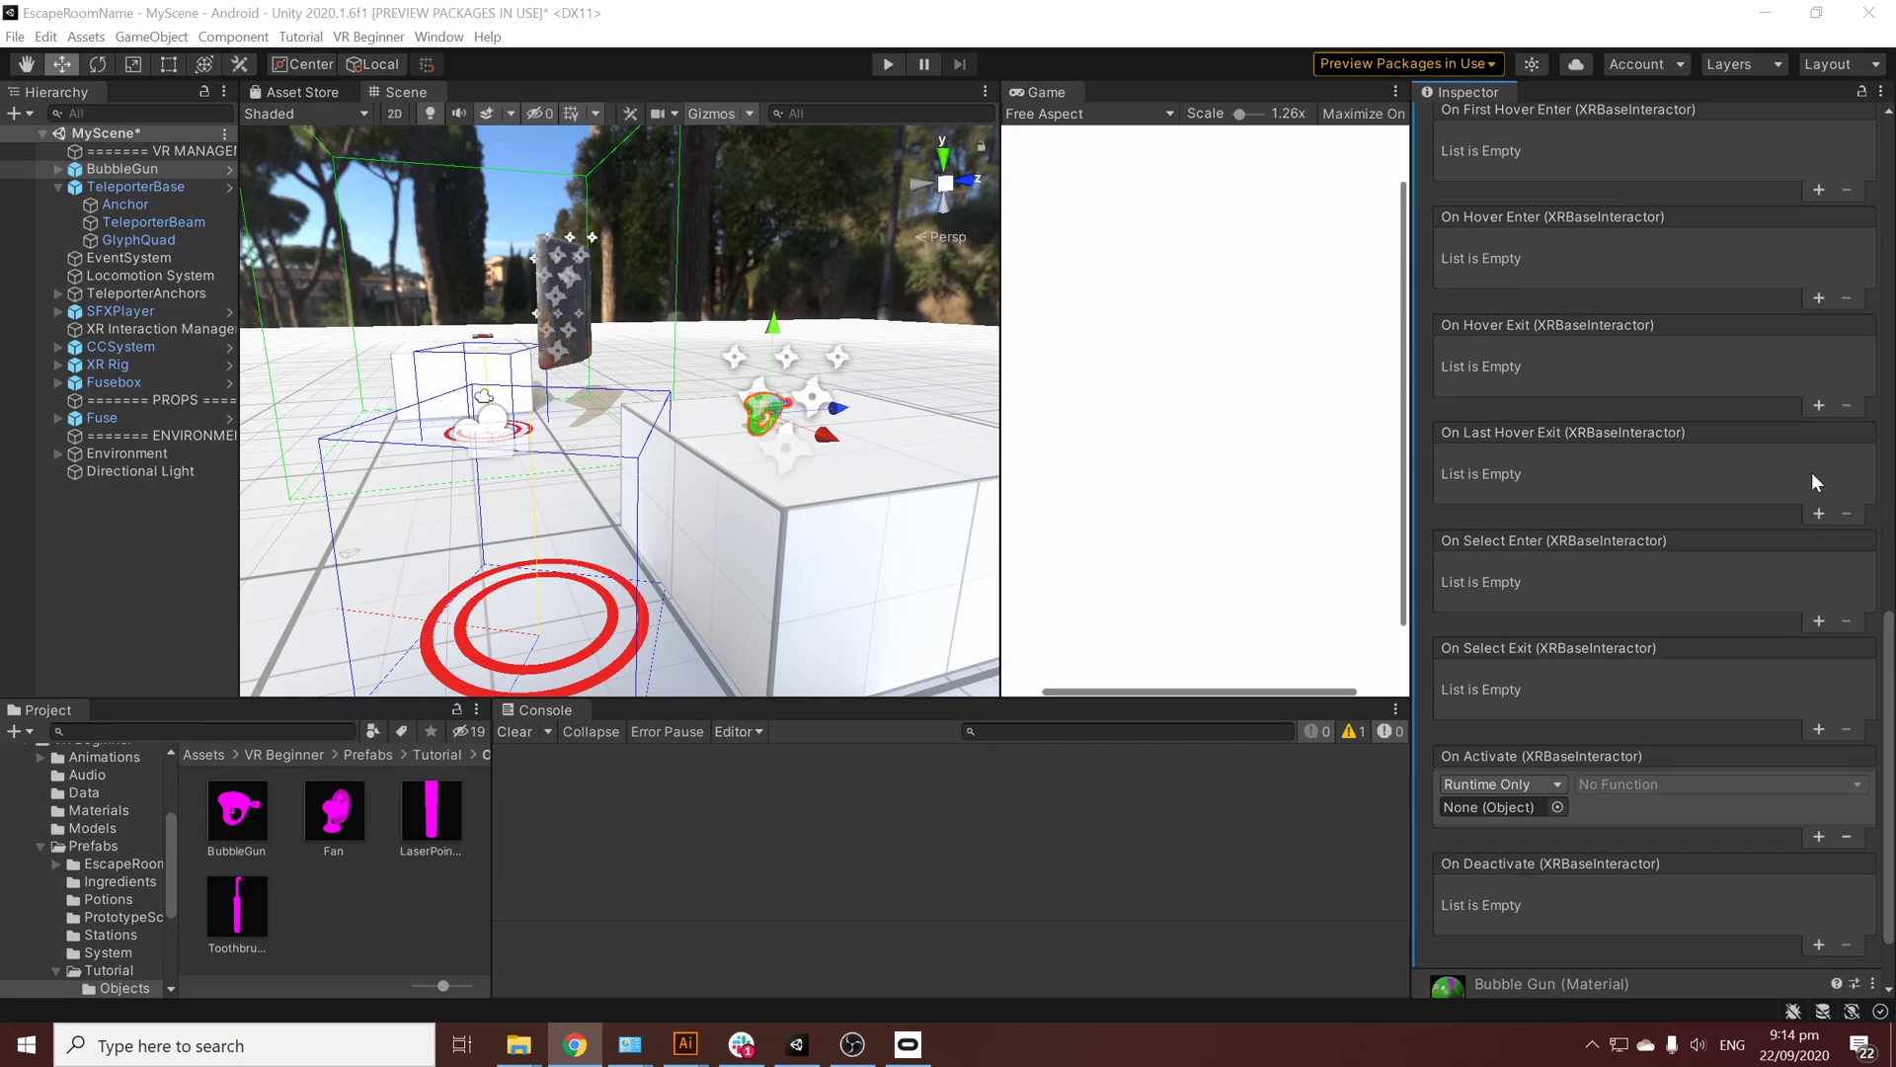
{"action": "left_click_drag", "start_coordinate": [123, 169], "coordinate": [1532, 803]}
{"action": "left_click", "coordinate": [1663, 783]}
{"action": "mouse_move", "coordinate": [1672, 847]}
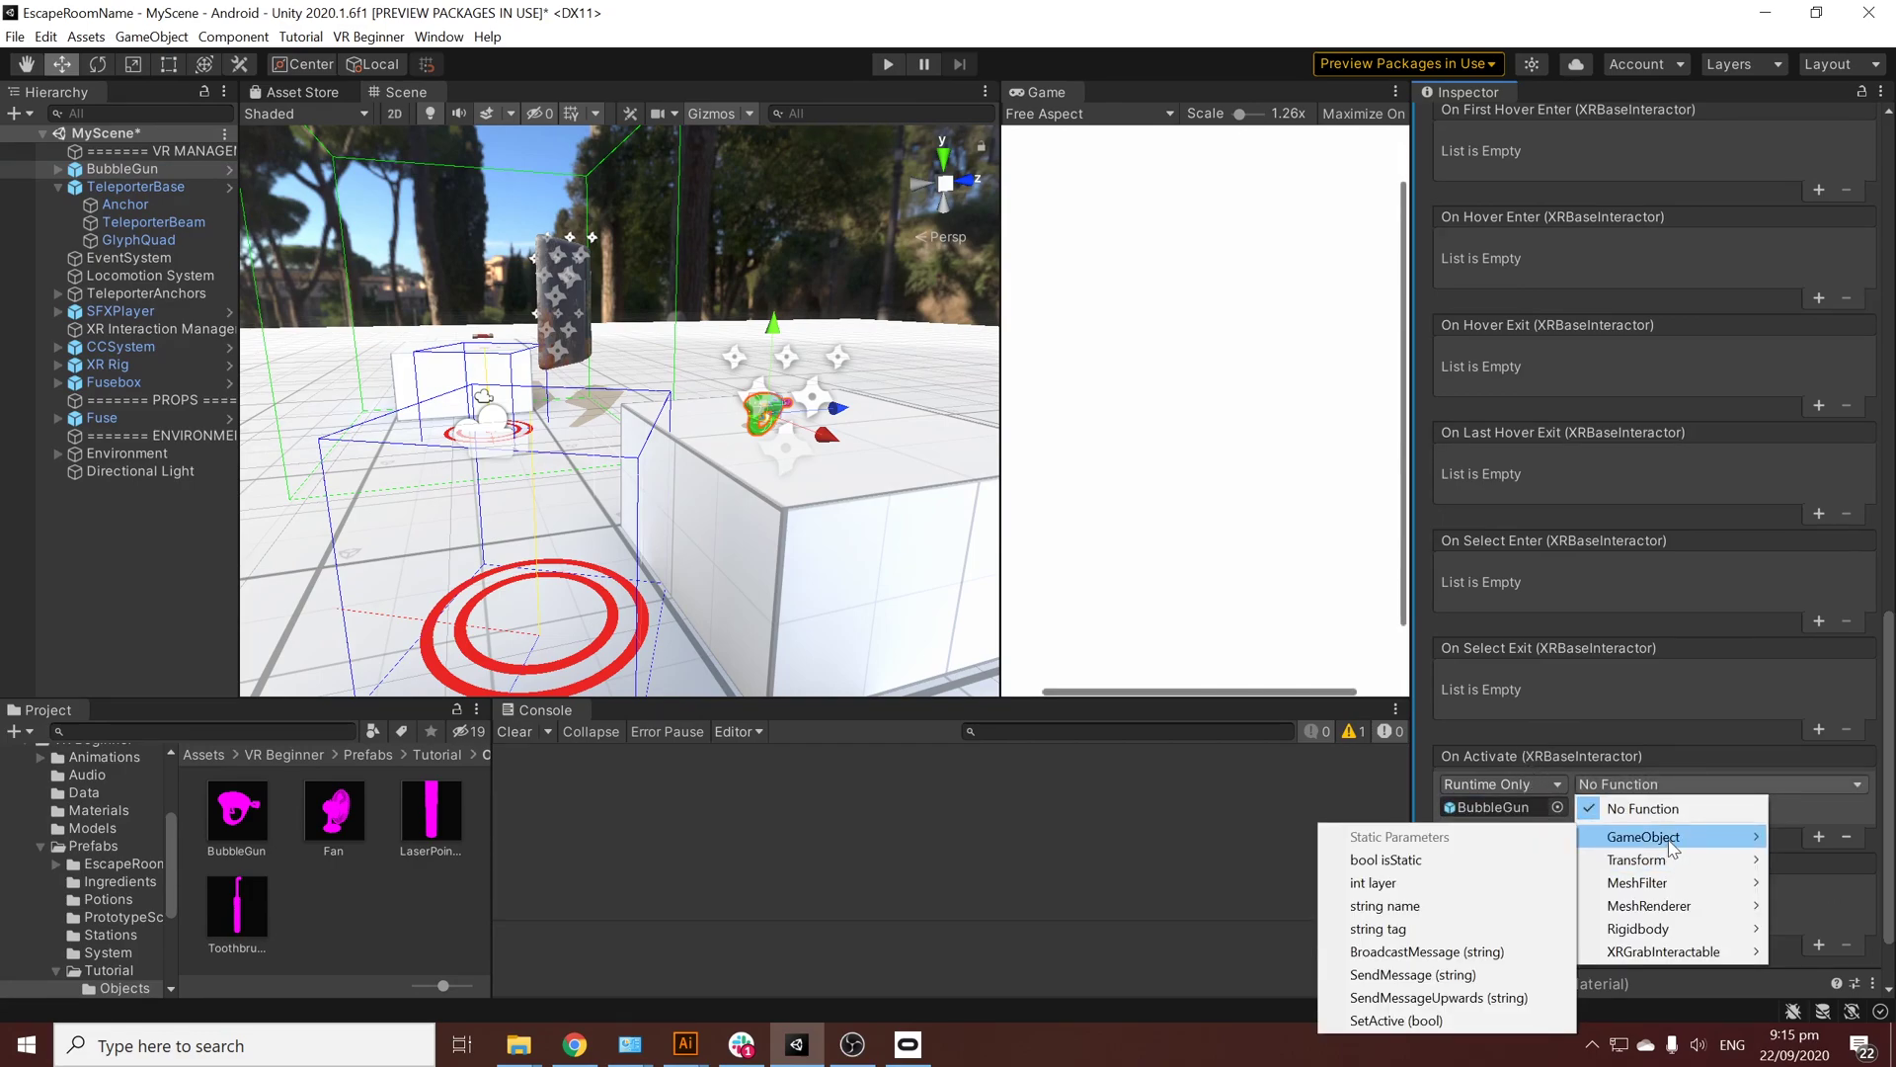
Step: Retarget On Activate to the ObjectActivator child, calling ObjectActivator.Activated ()
{"action": "left_click", "coordinate": [56, 168]}
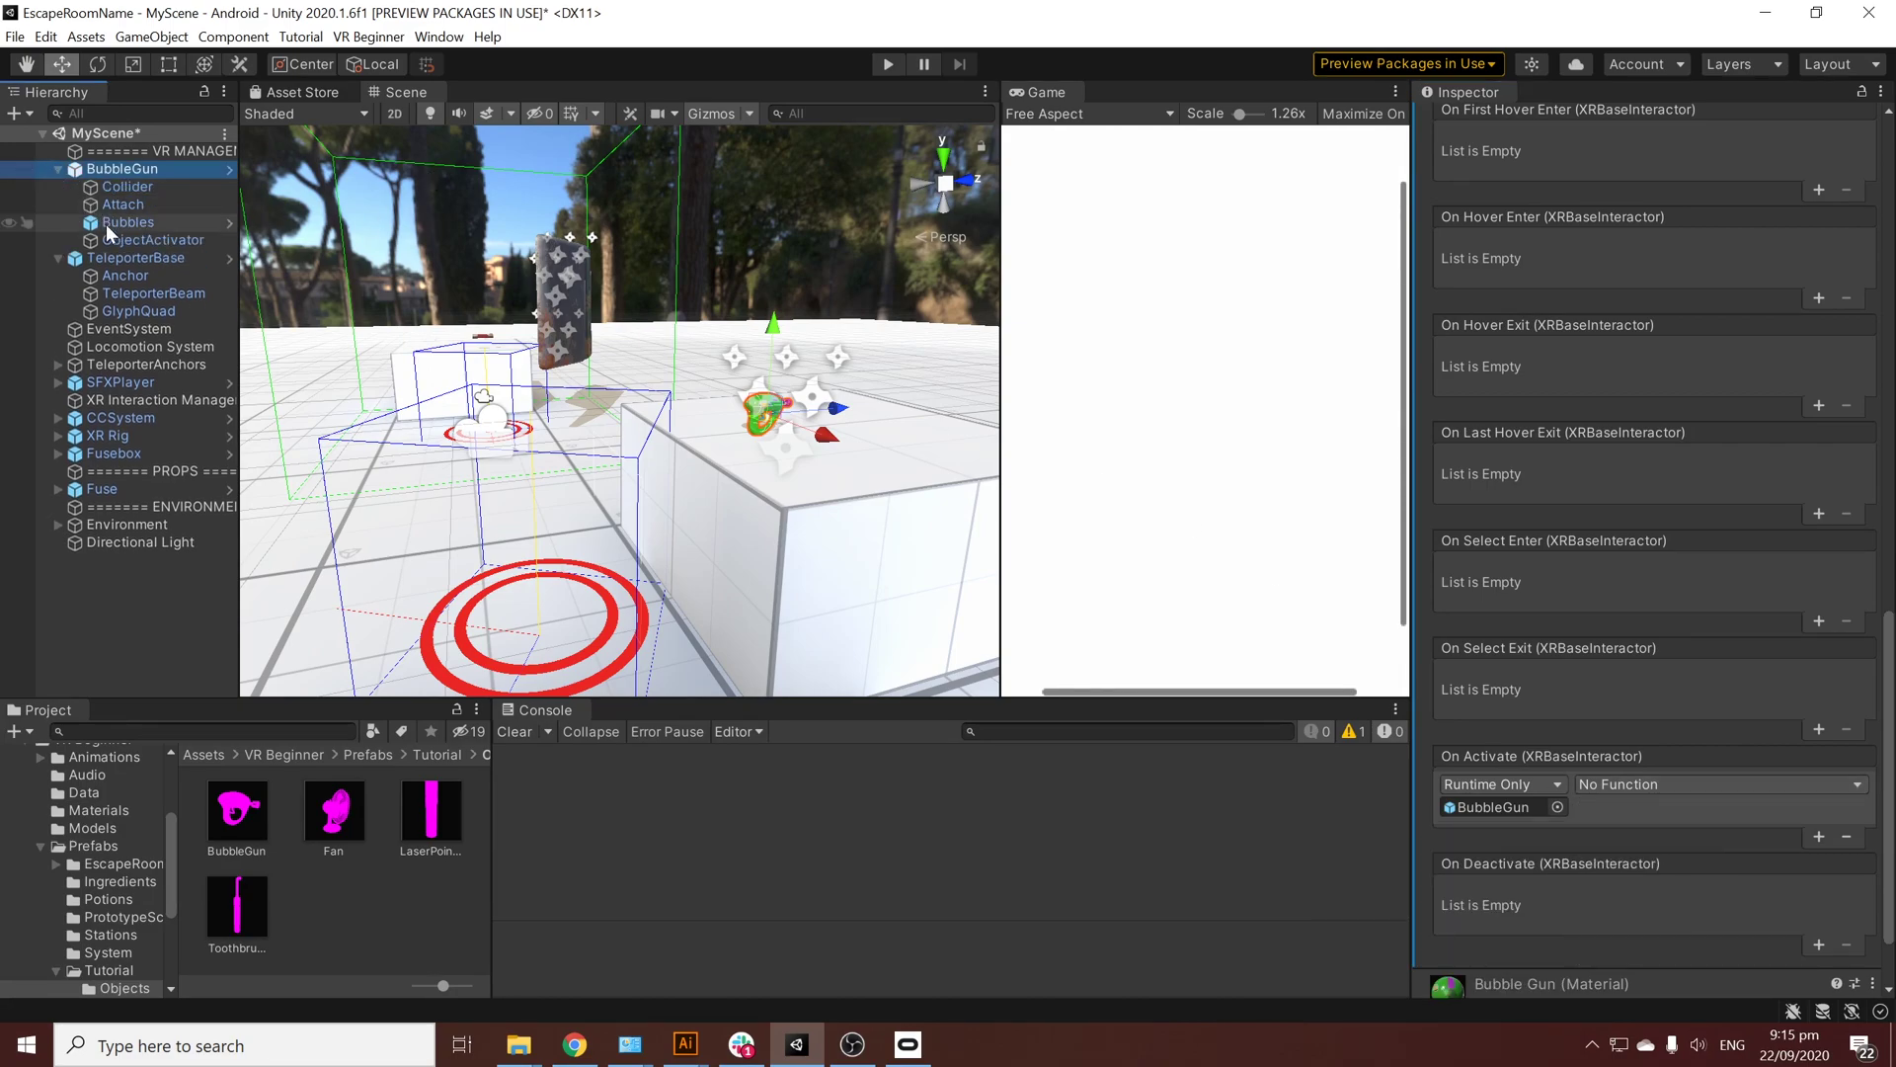
{"action": "left_click_drag", "start_coordinate": [111, 237], "coordinate": [1481, 812]}
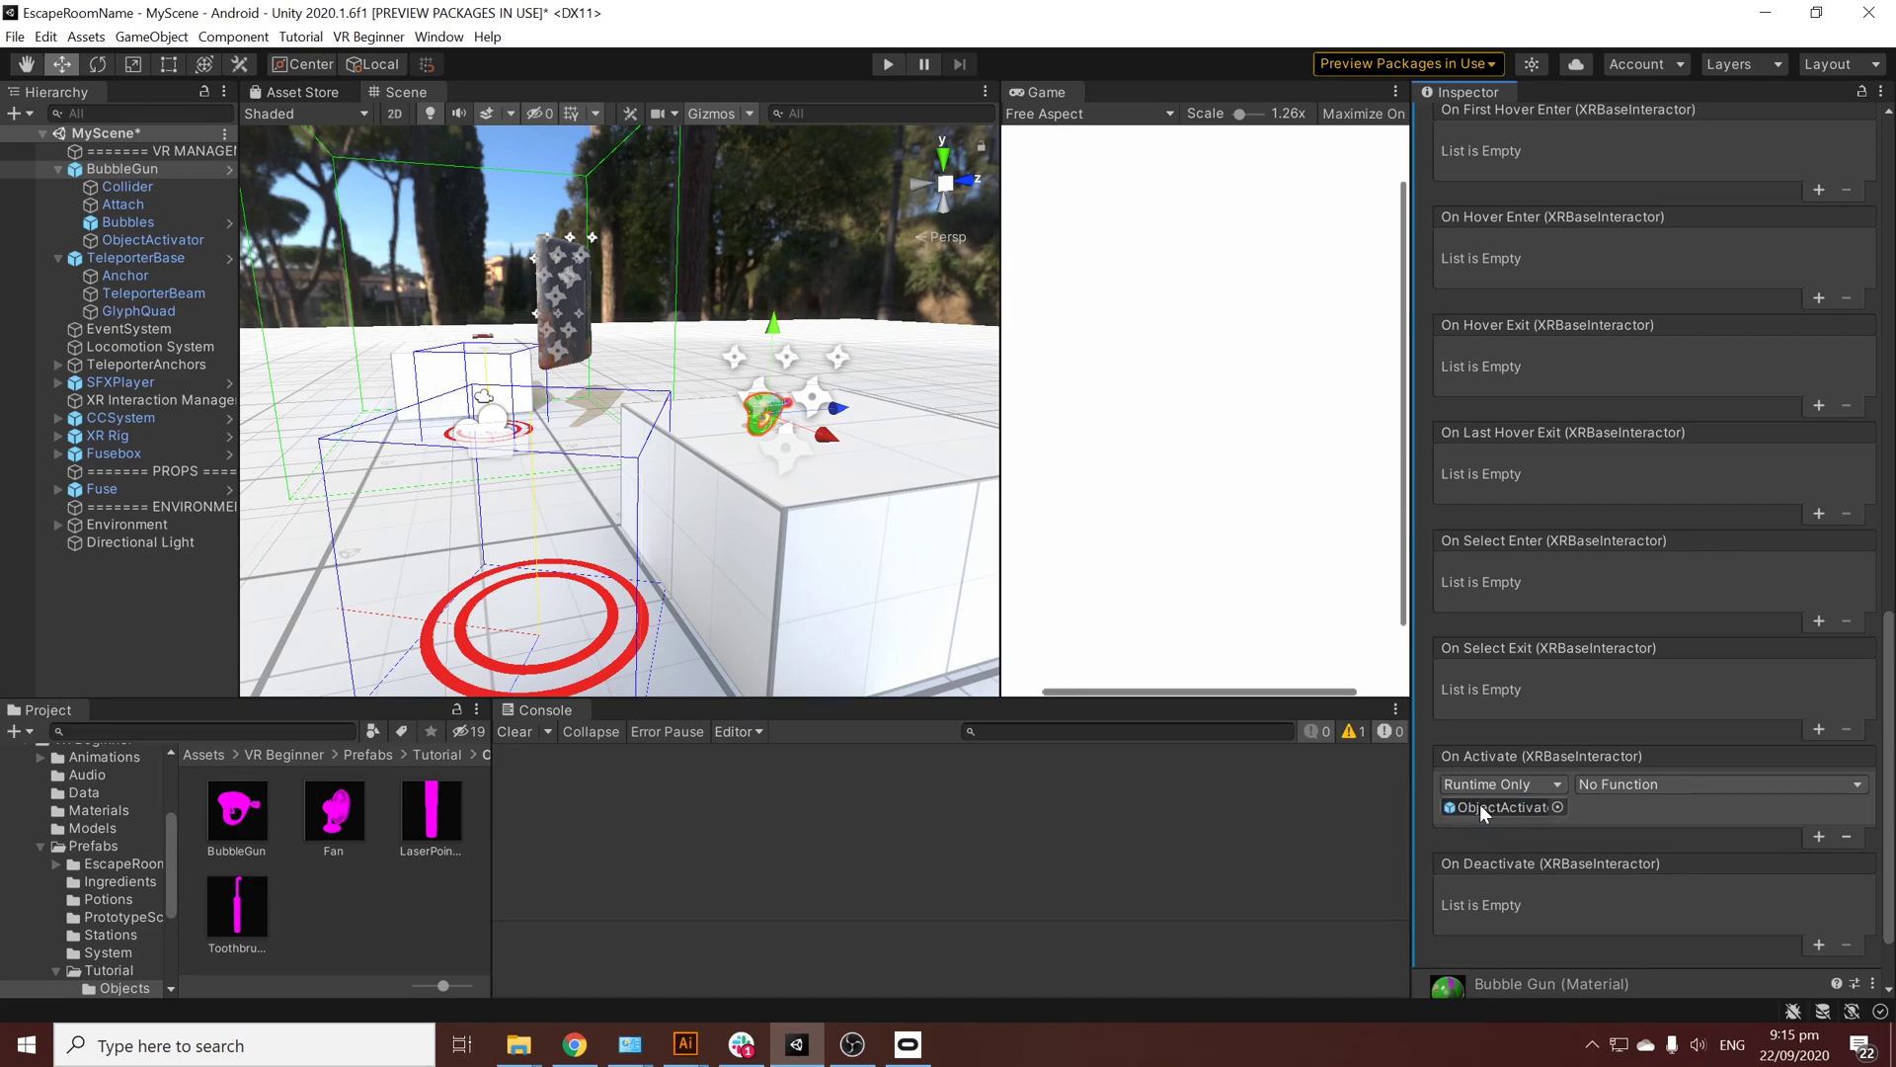
{"action": "left_click", "coordinate": [1644, 785]}
{"action": "mouse_move", "coordinate": [1640, 882]}
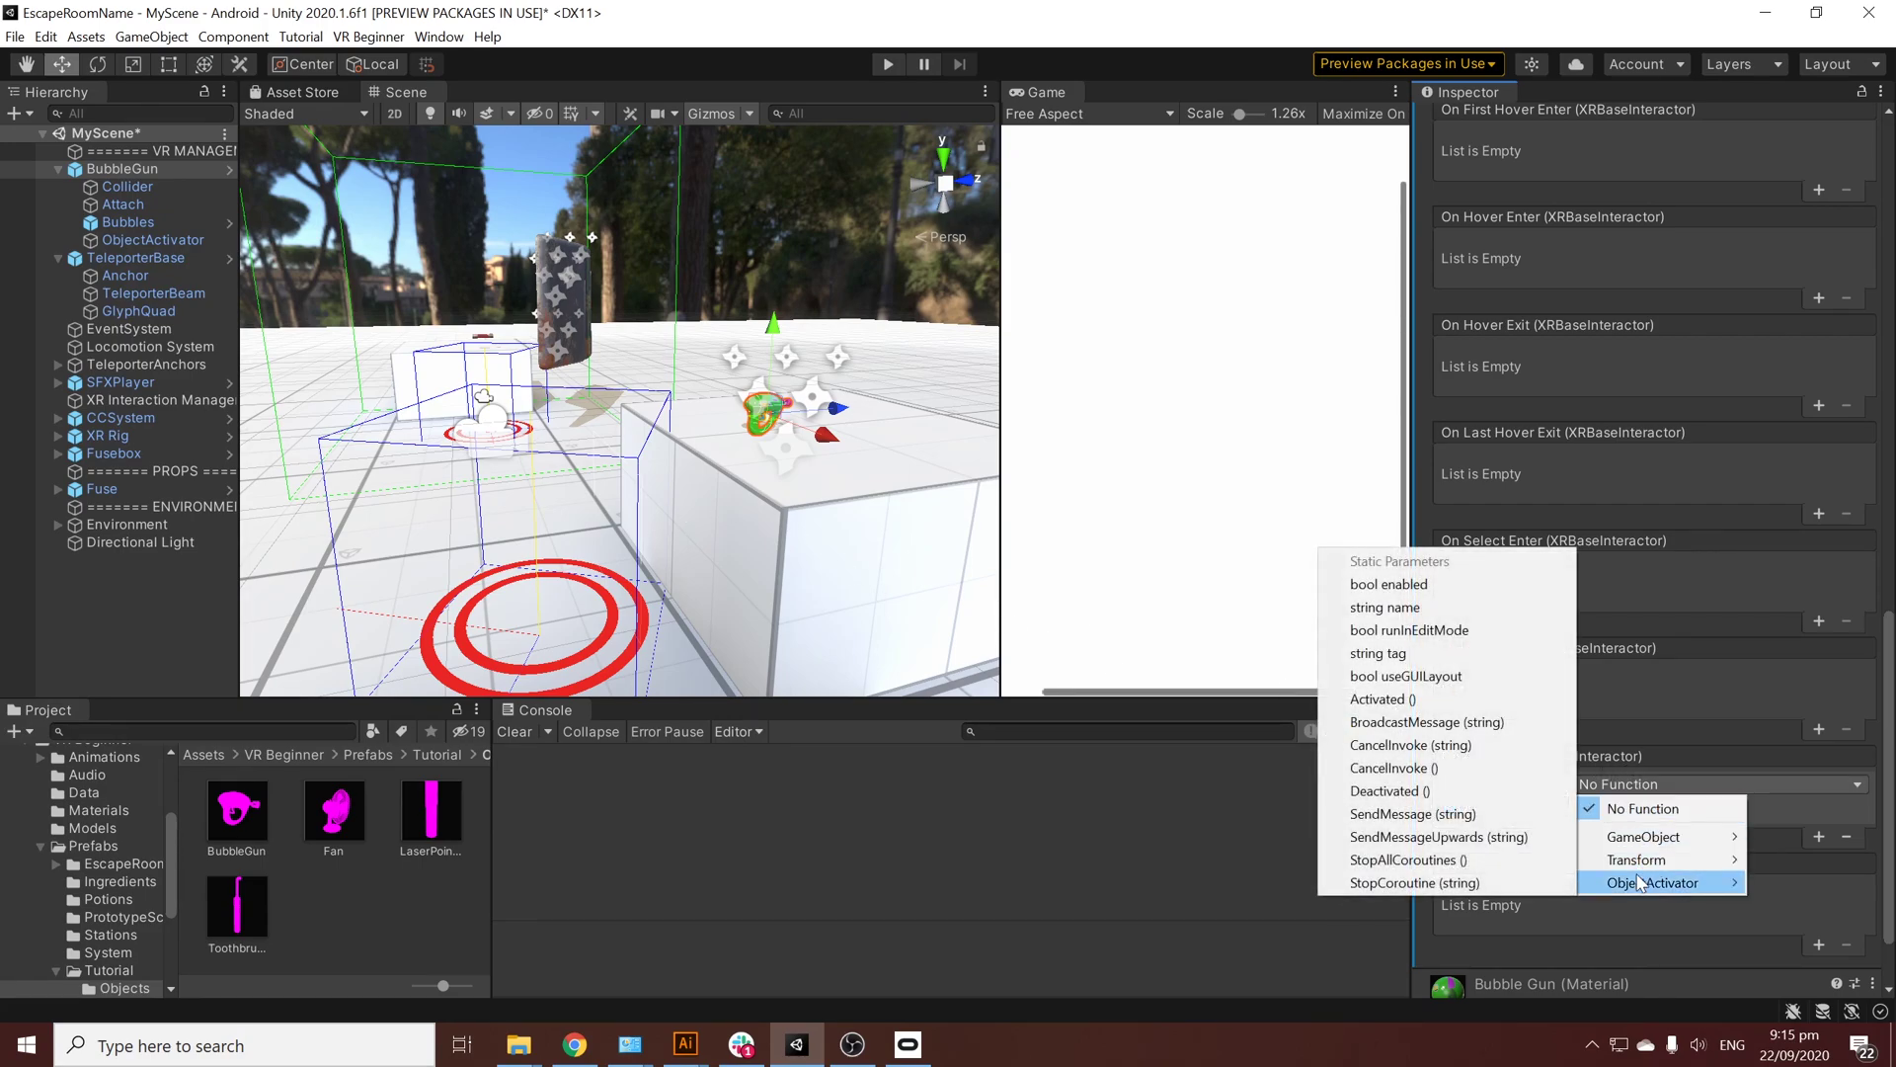
{"action": "left_click", "coordinate": [1412, 701]}
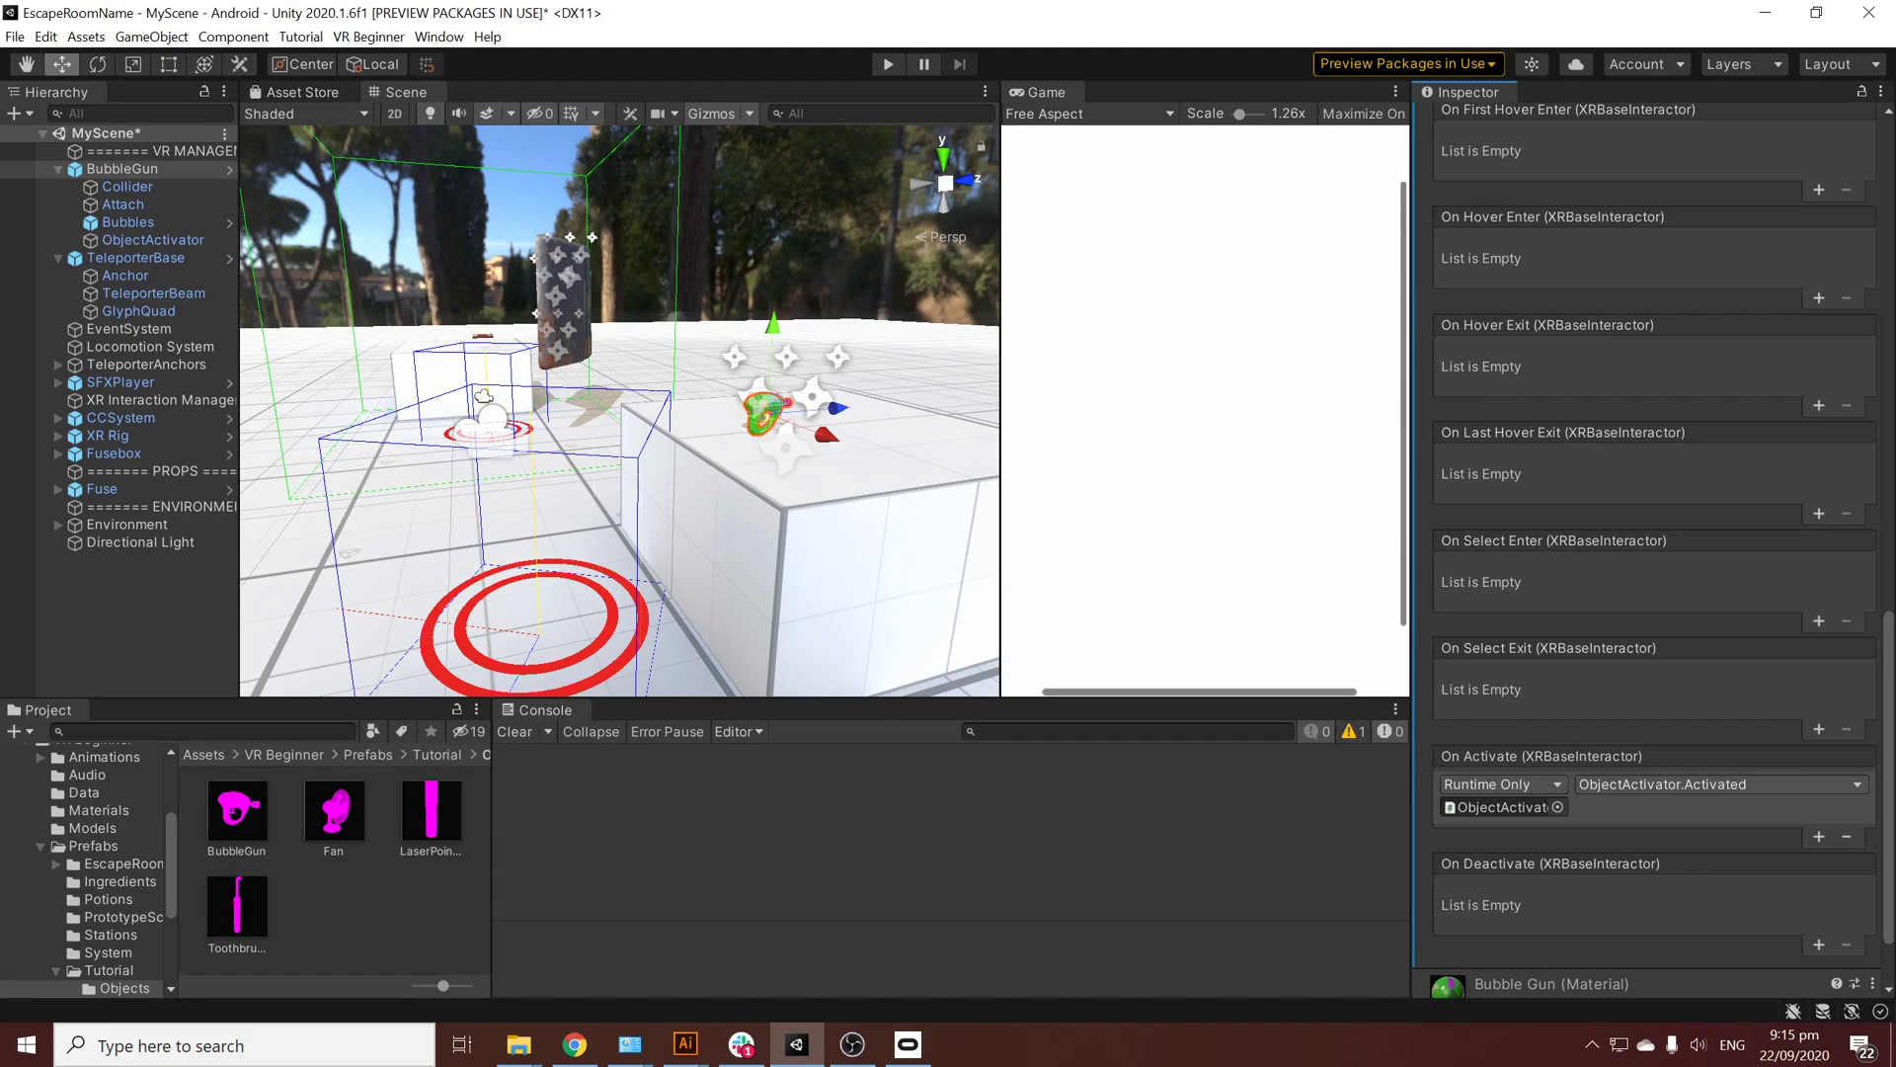
Step: Save MyScene and run it in Play mode to test the bubble gun
{"action": "left_click", "coordinate": [15, 36]}
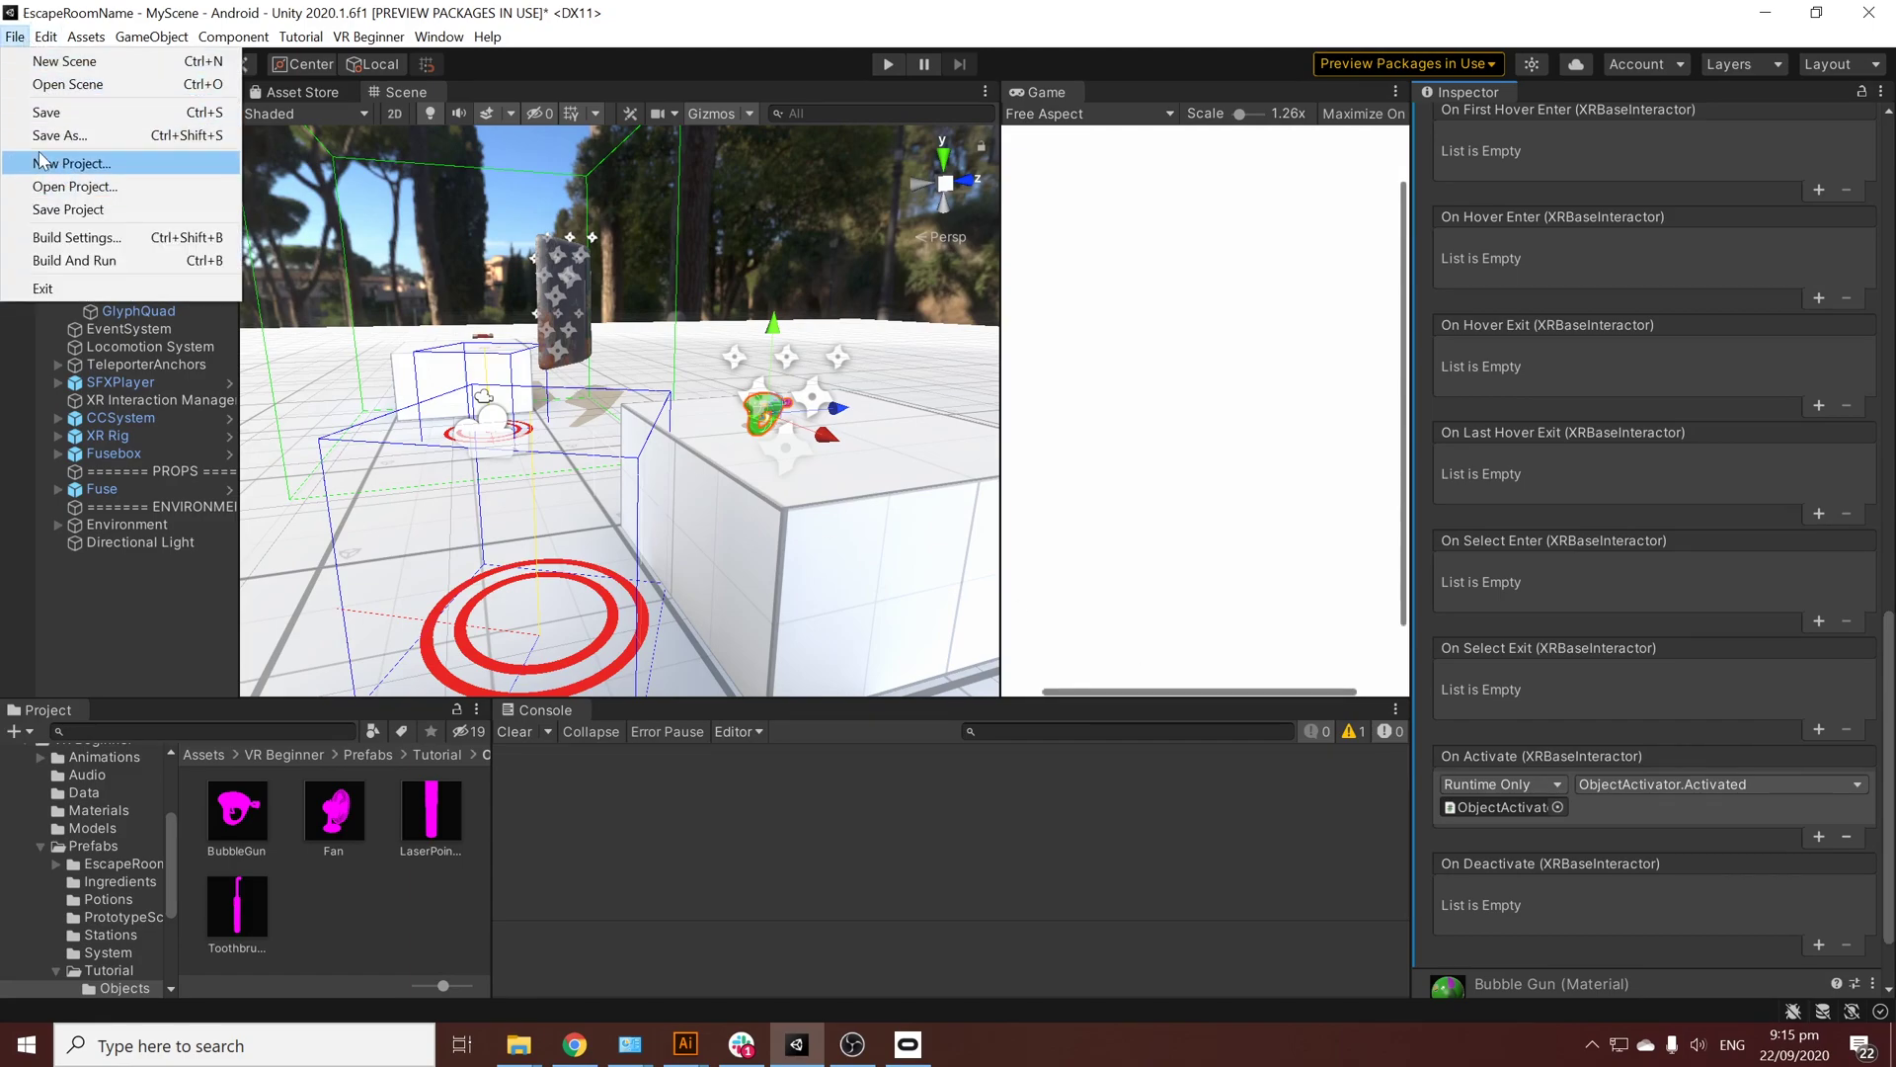
{"action": "left_click", "coordinate": [46, 111]}
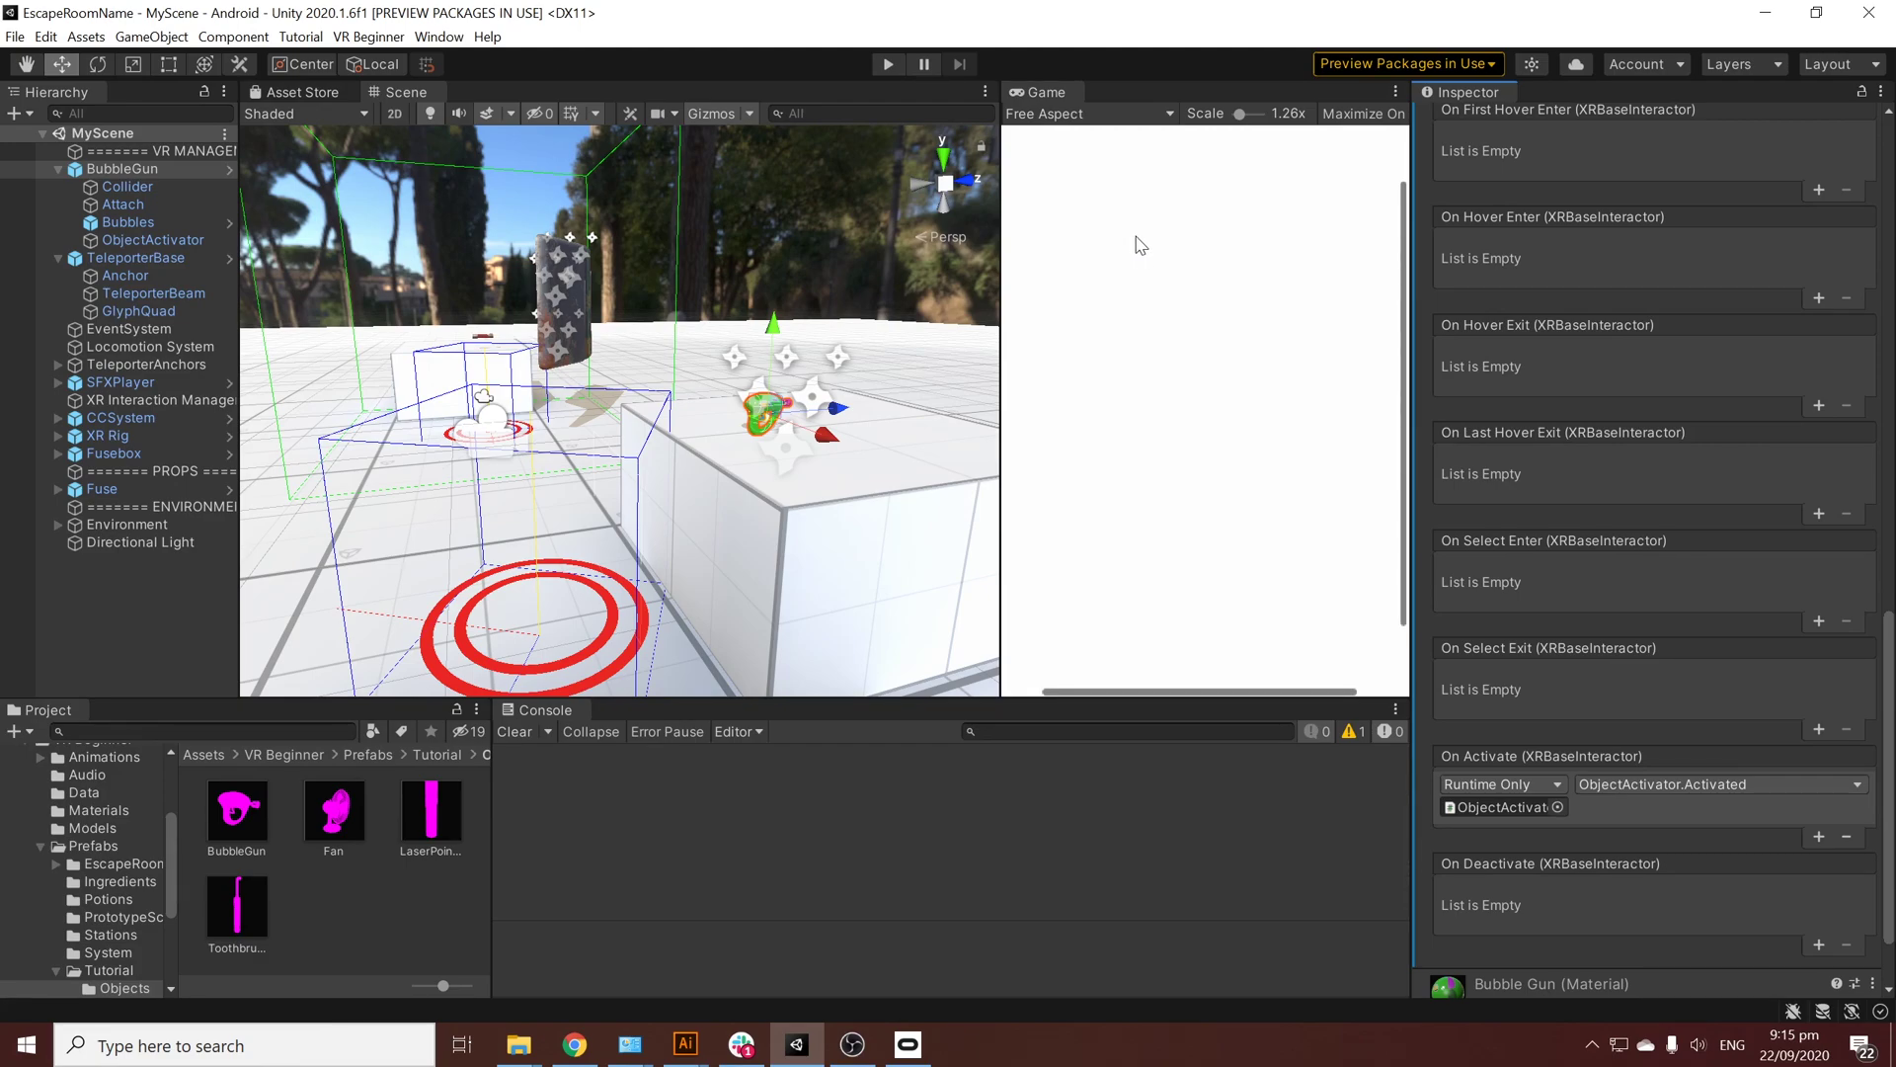
{"action": "left_click", "coordinate": [889, 64]}
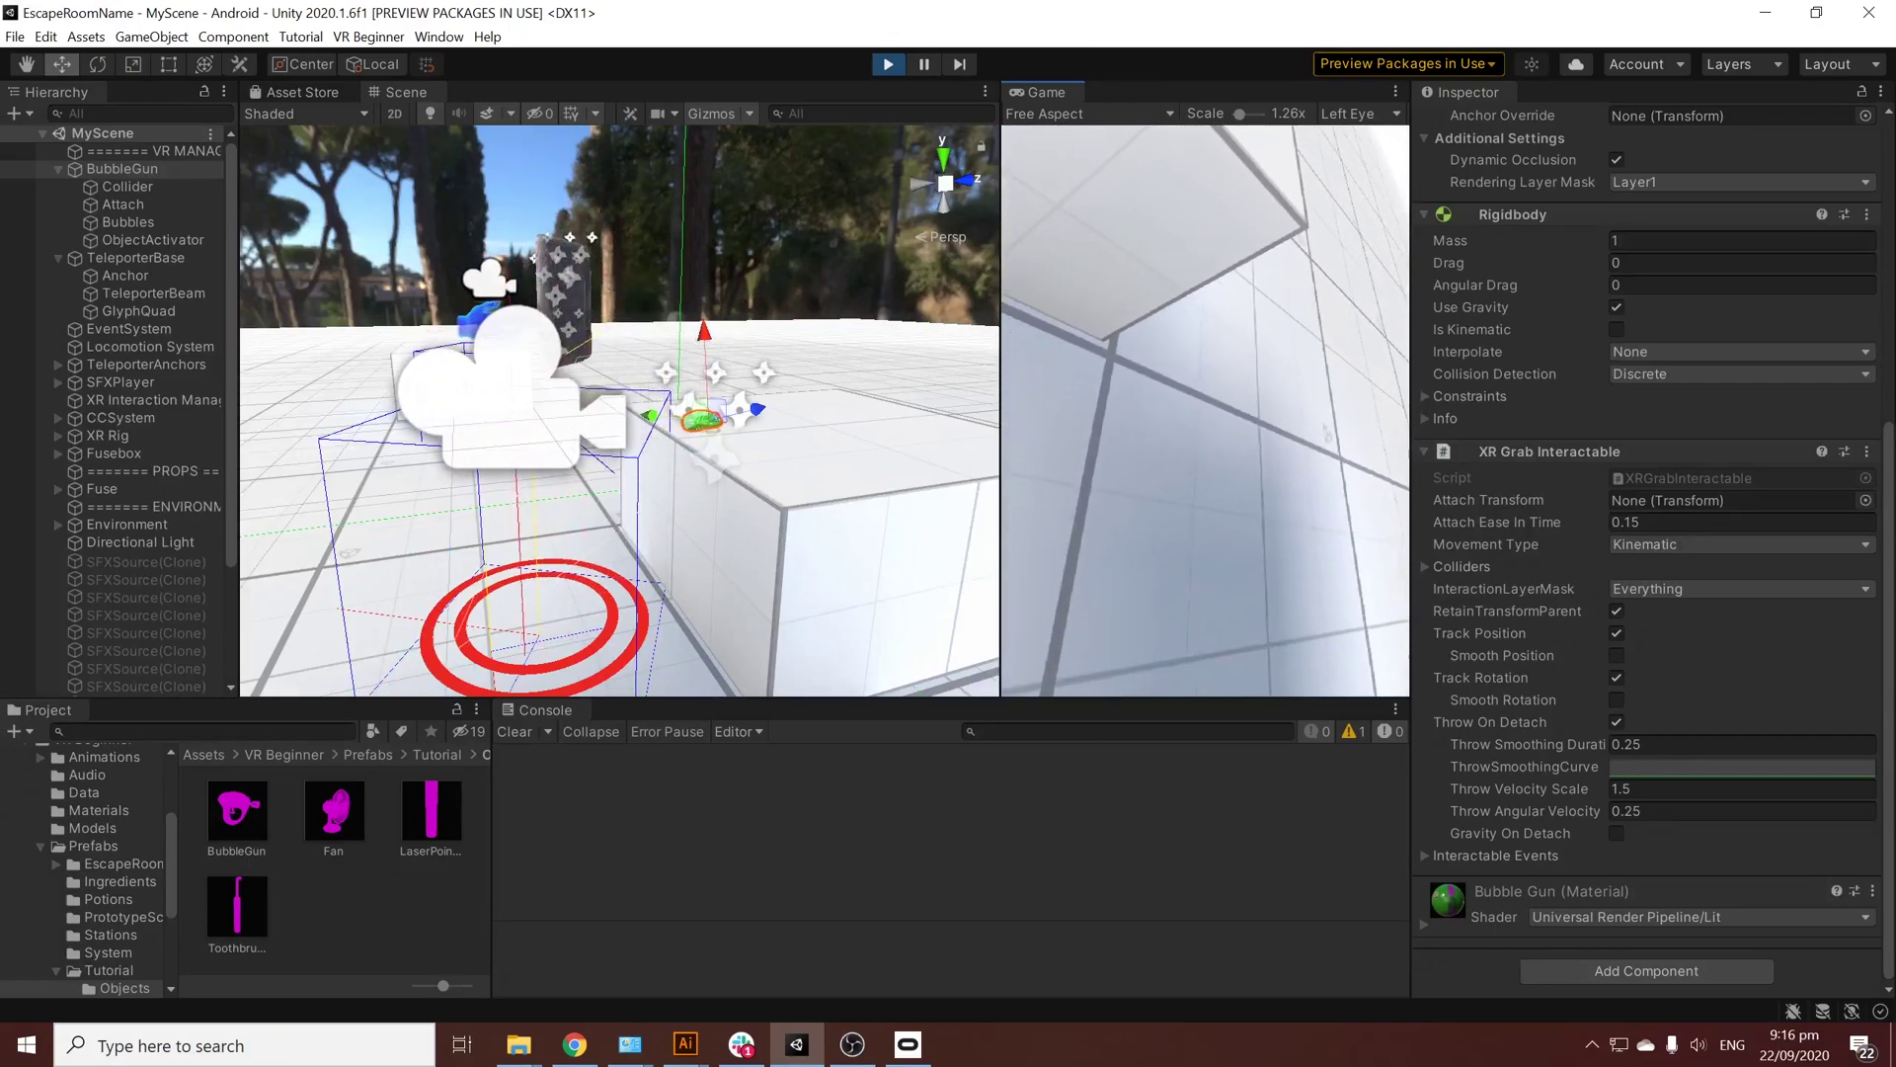
{"action": "key", "text": "alt+Tab"}
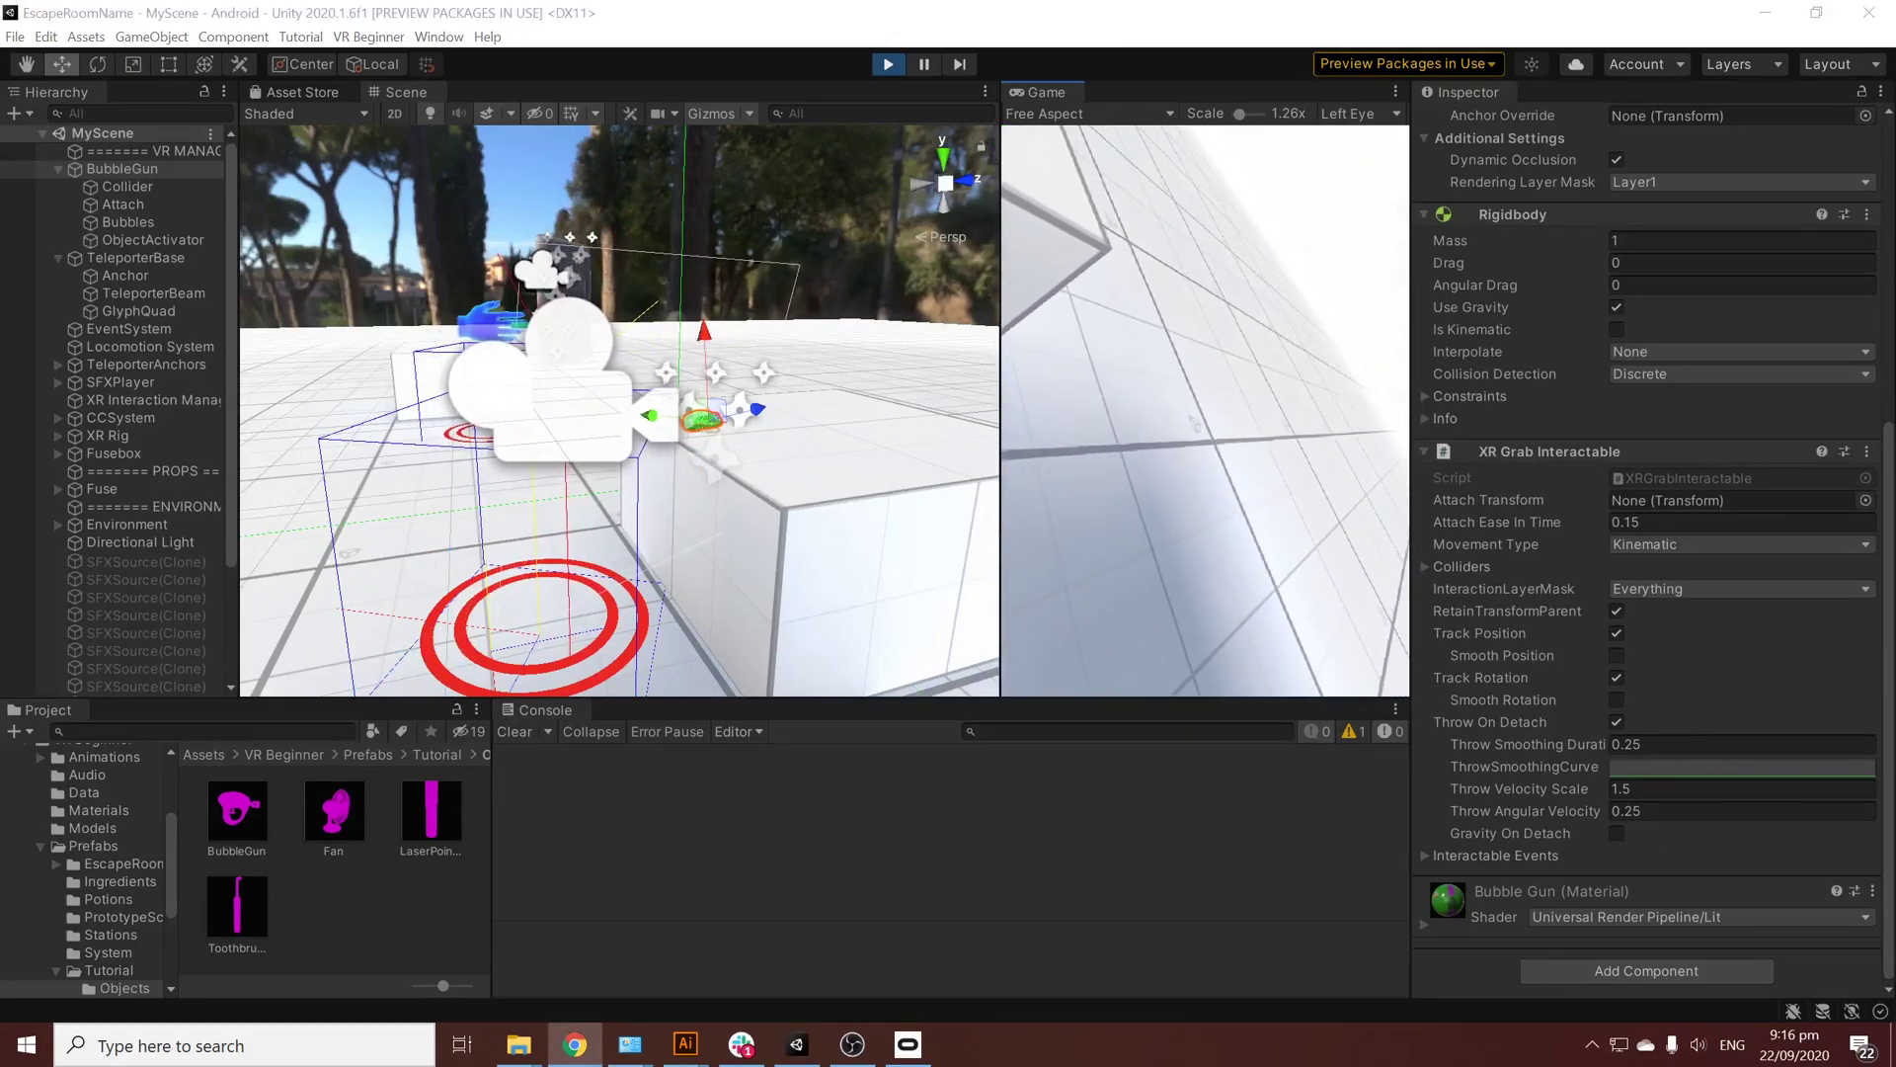